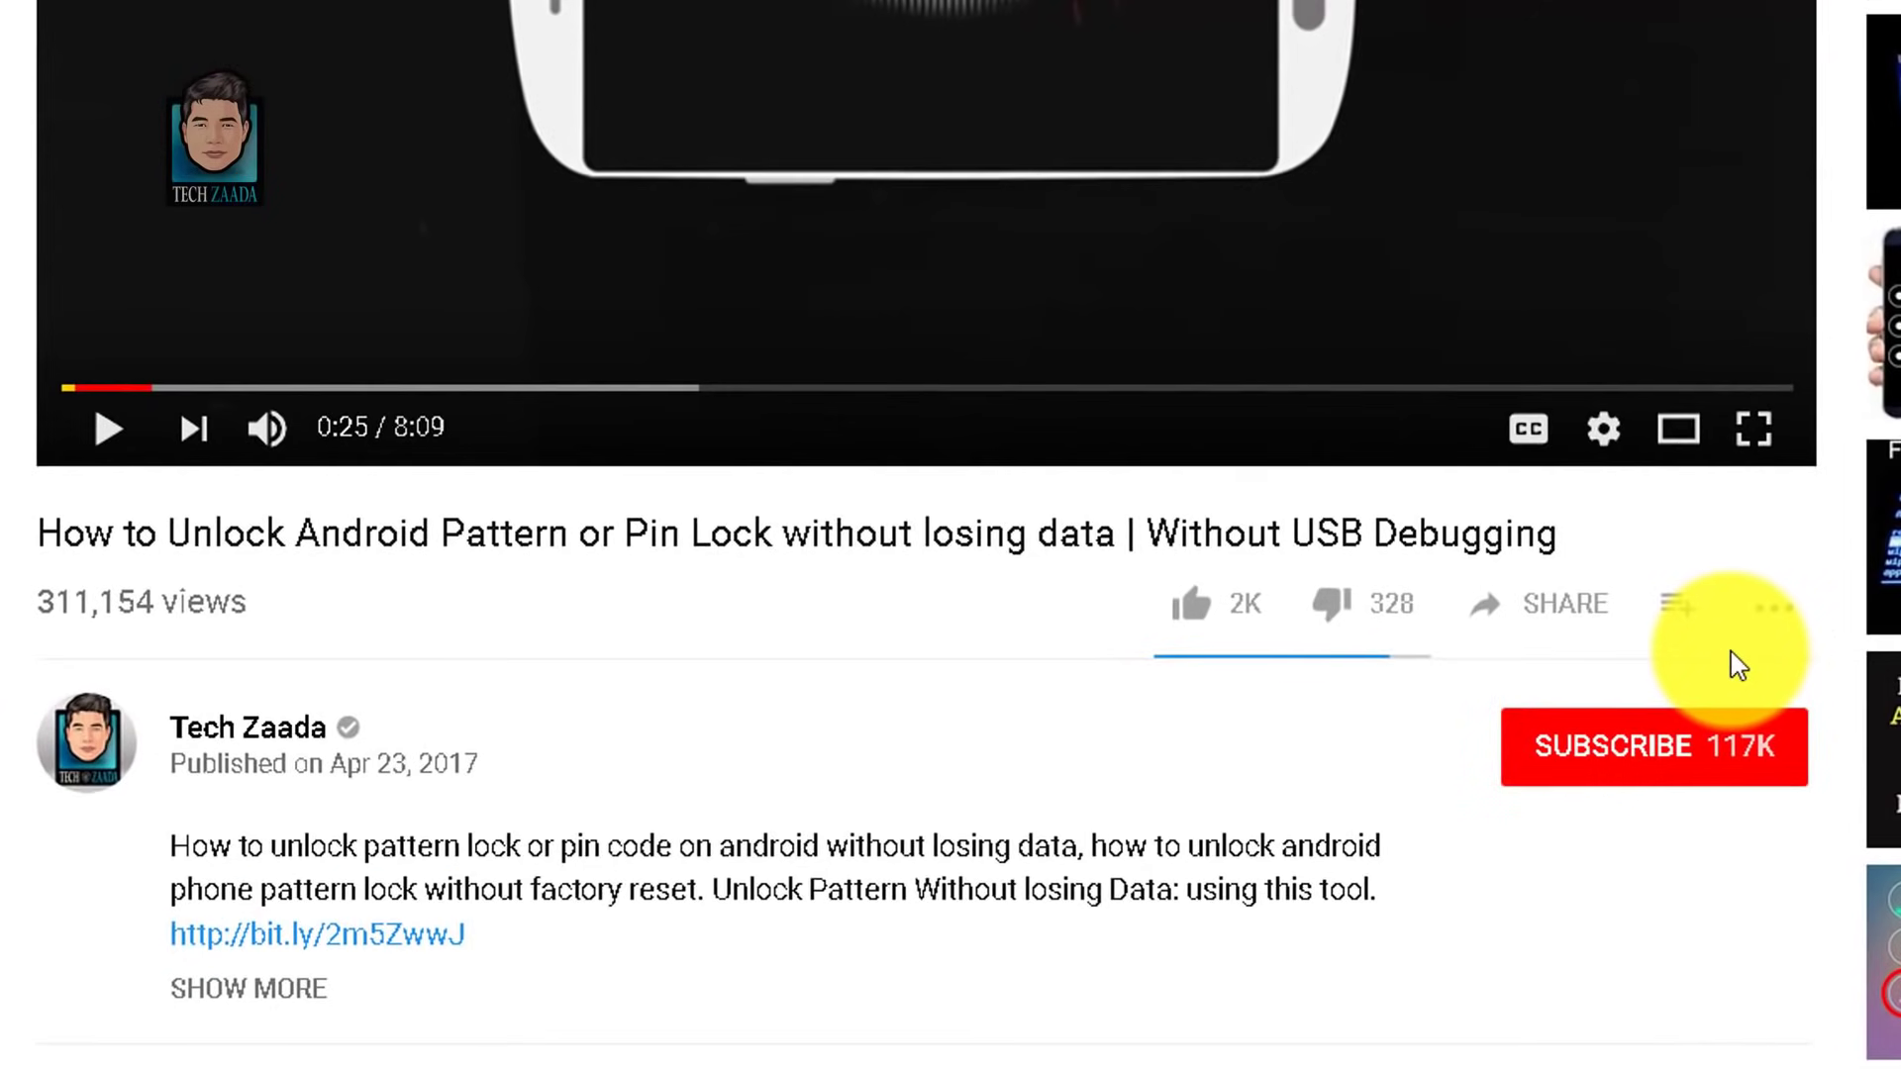
# Subscribe to the video's YouTube channel and turn on its bell notifications
pyautogui.click(1644, 745)
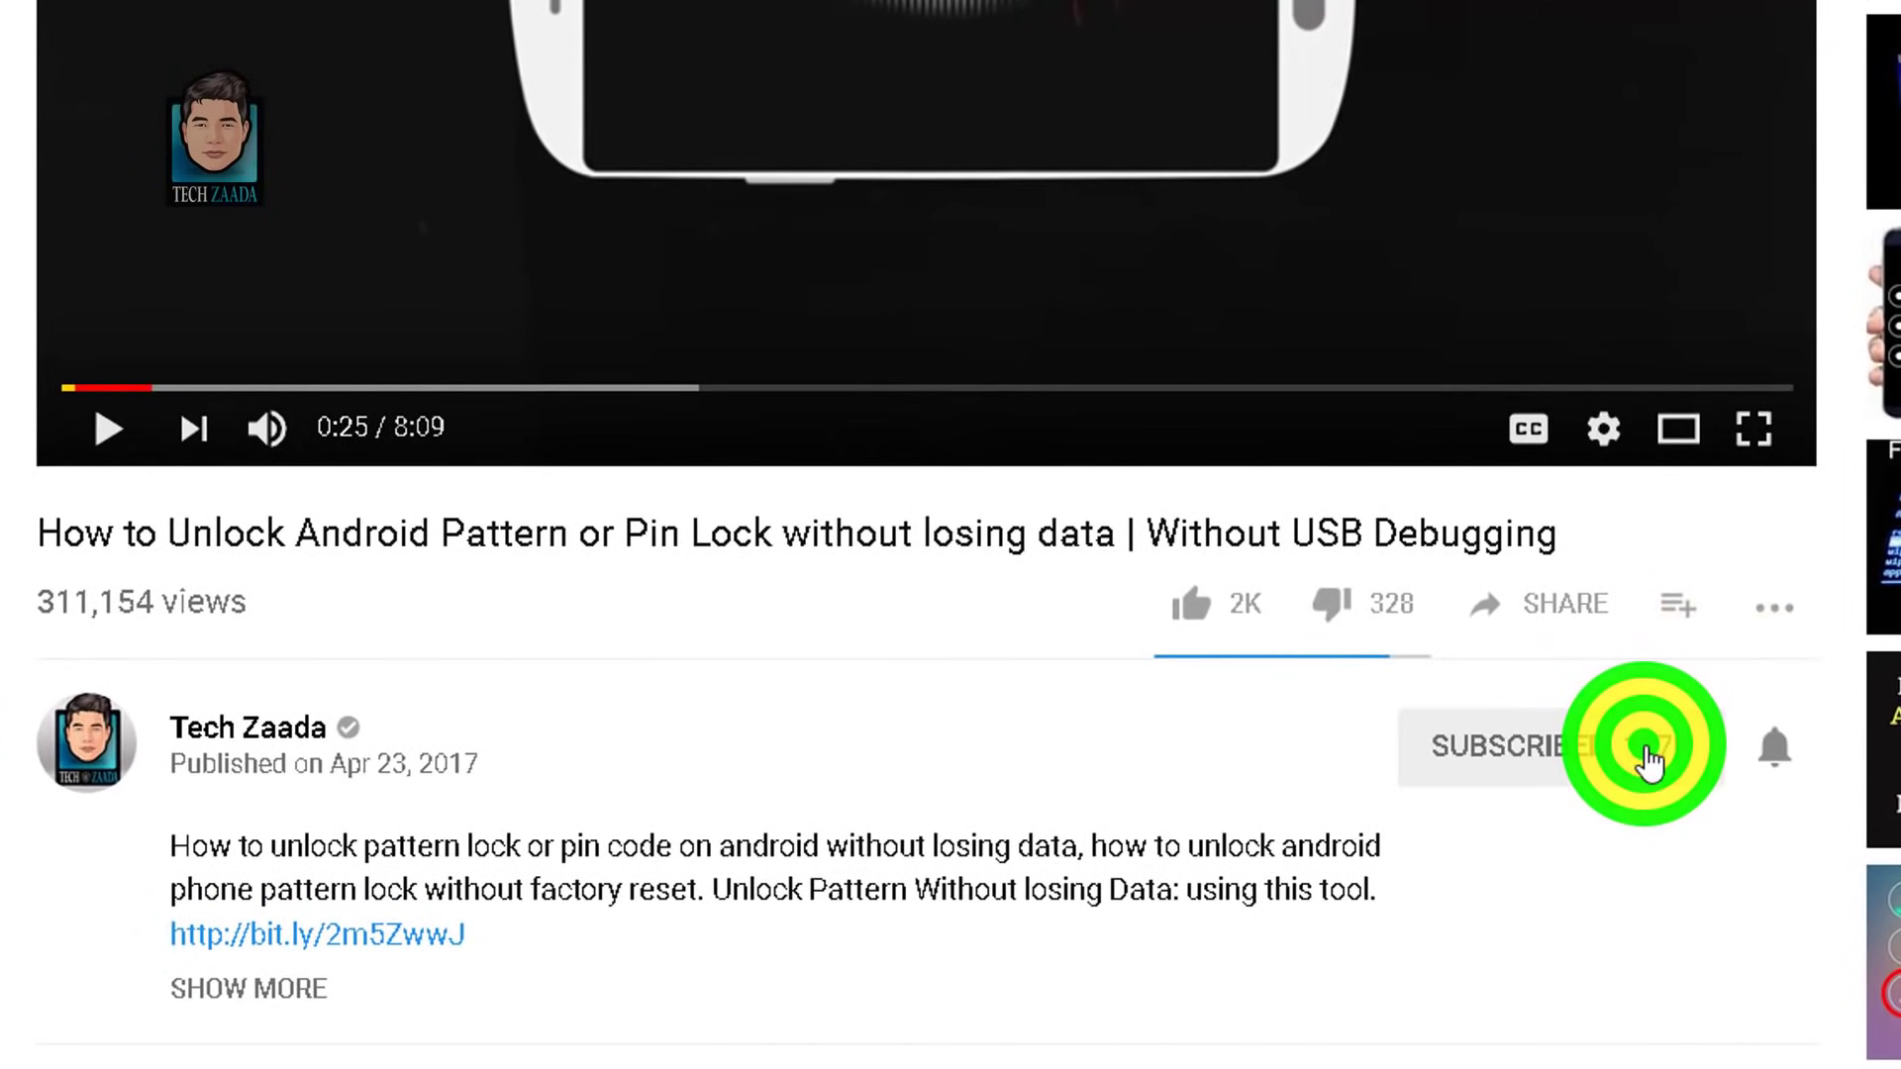
pyautogui.click(1779, 754)
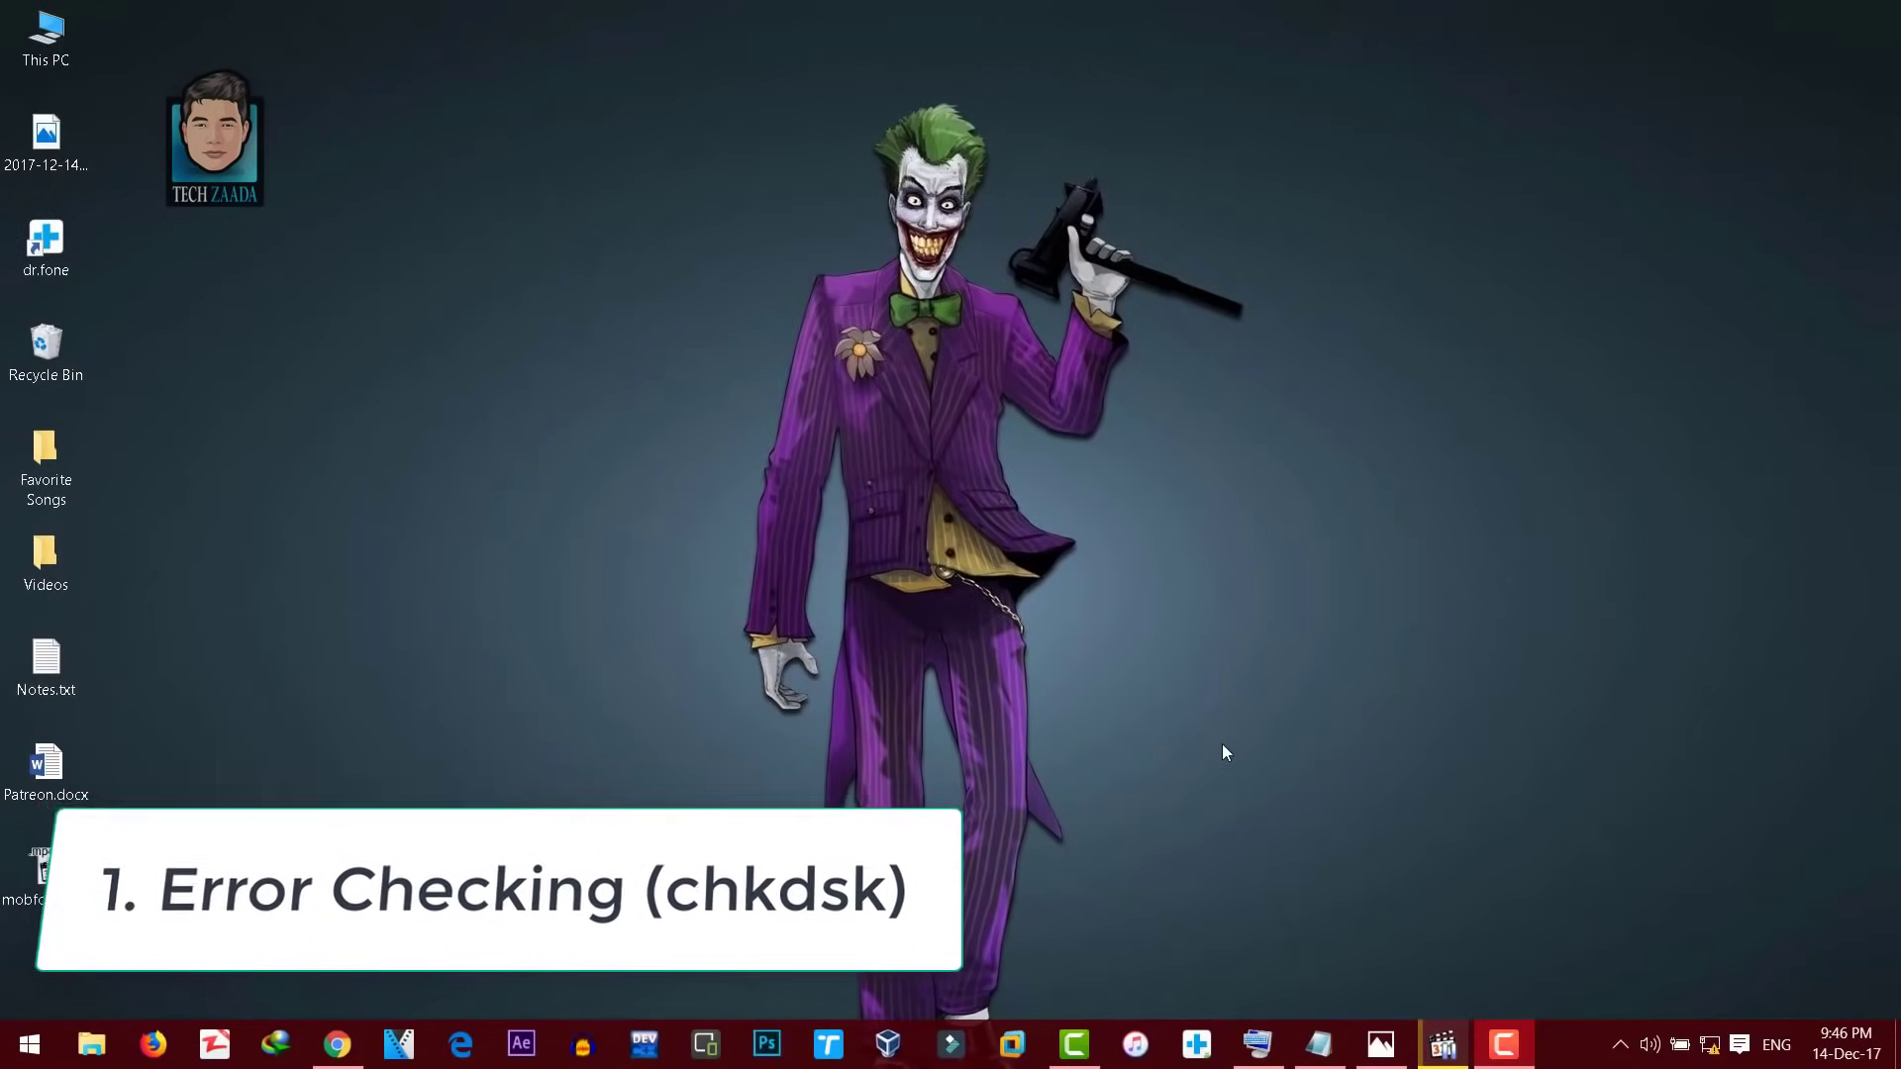
# Quick-format the unreadable drive G: as FAT (Default), confirming that all its data will be erased
pyautogui.press('super+e')
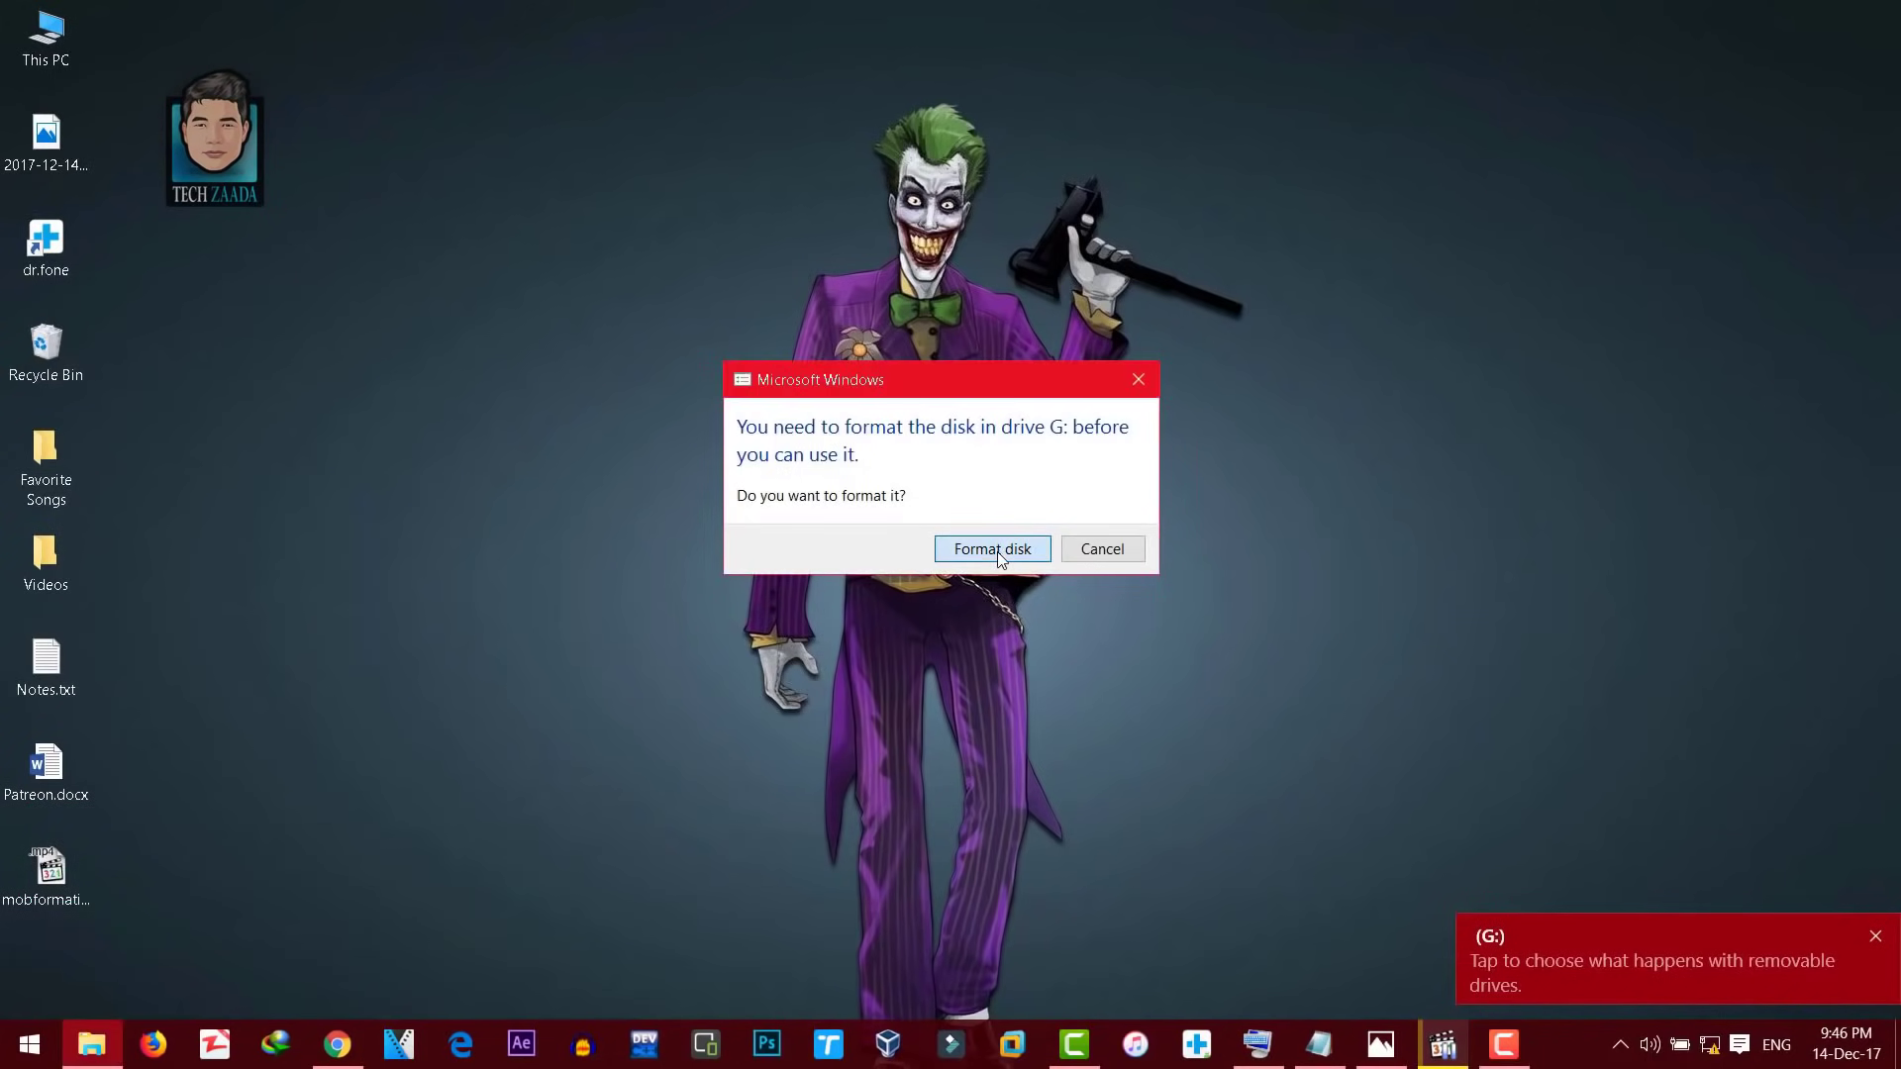
pyautogui.click(996, 550)
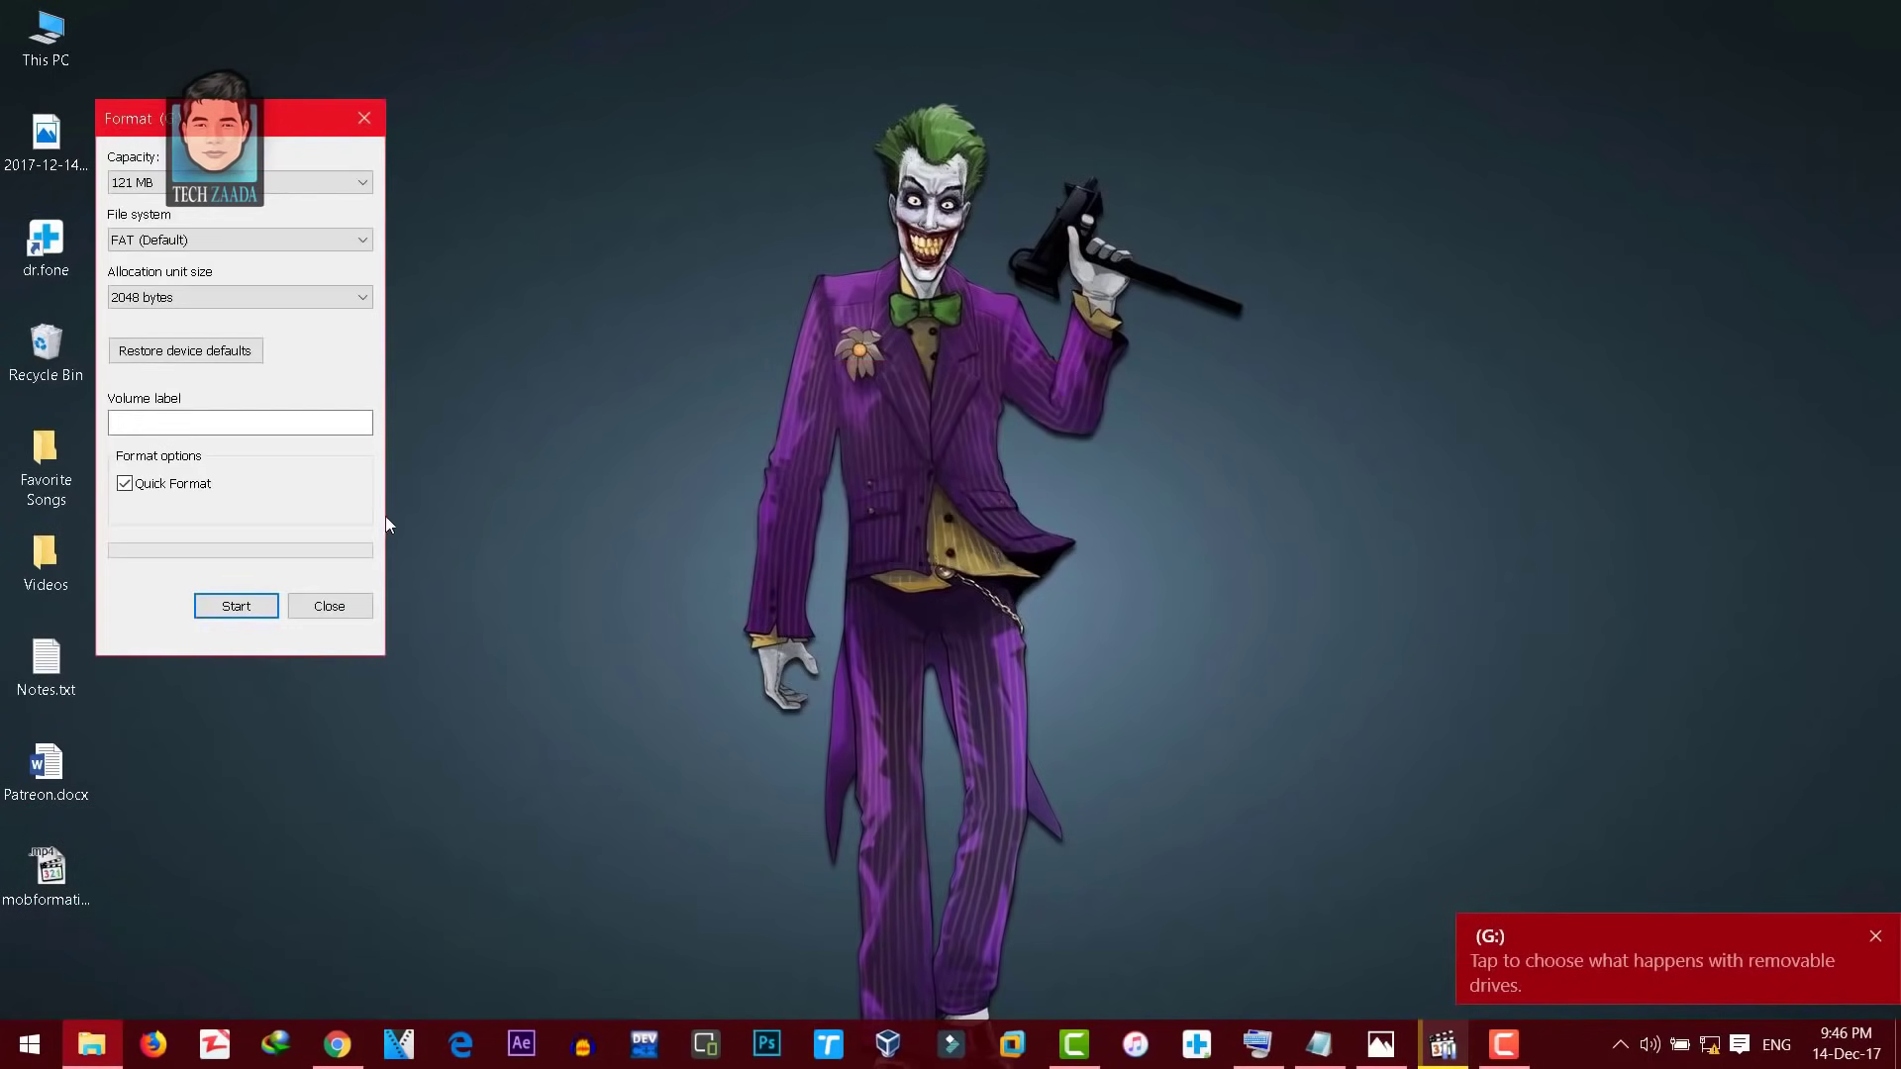
pyautogui.click(238, 608)
pyautogui.click(1006, 531)
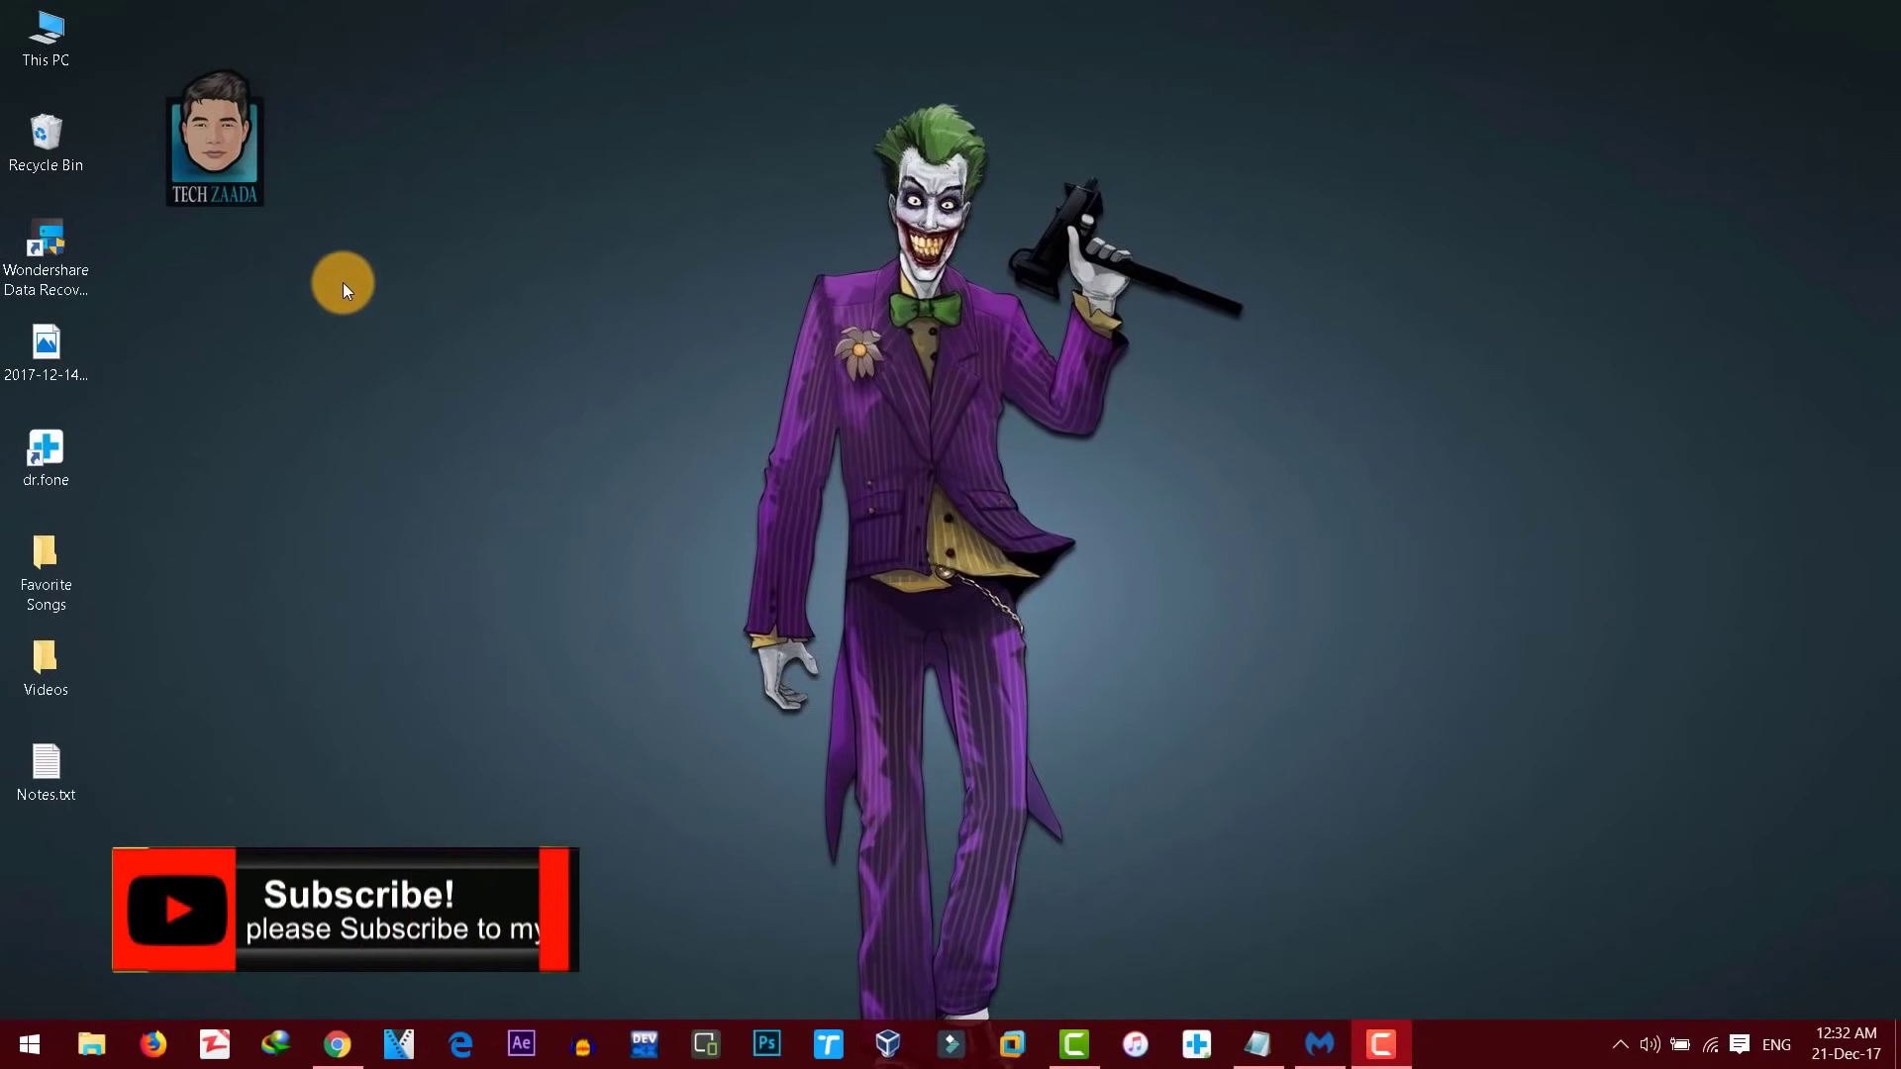
# Open This PC and bring up the Properties window for drive G:
pyautogui.click(48, 62)
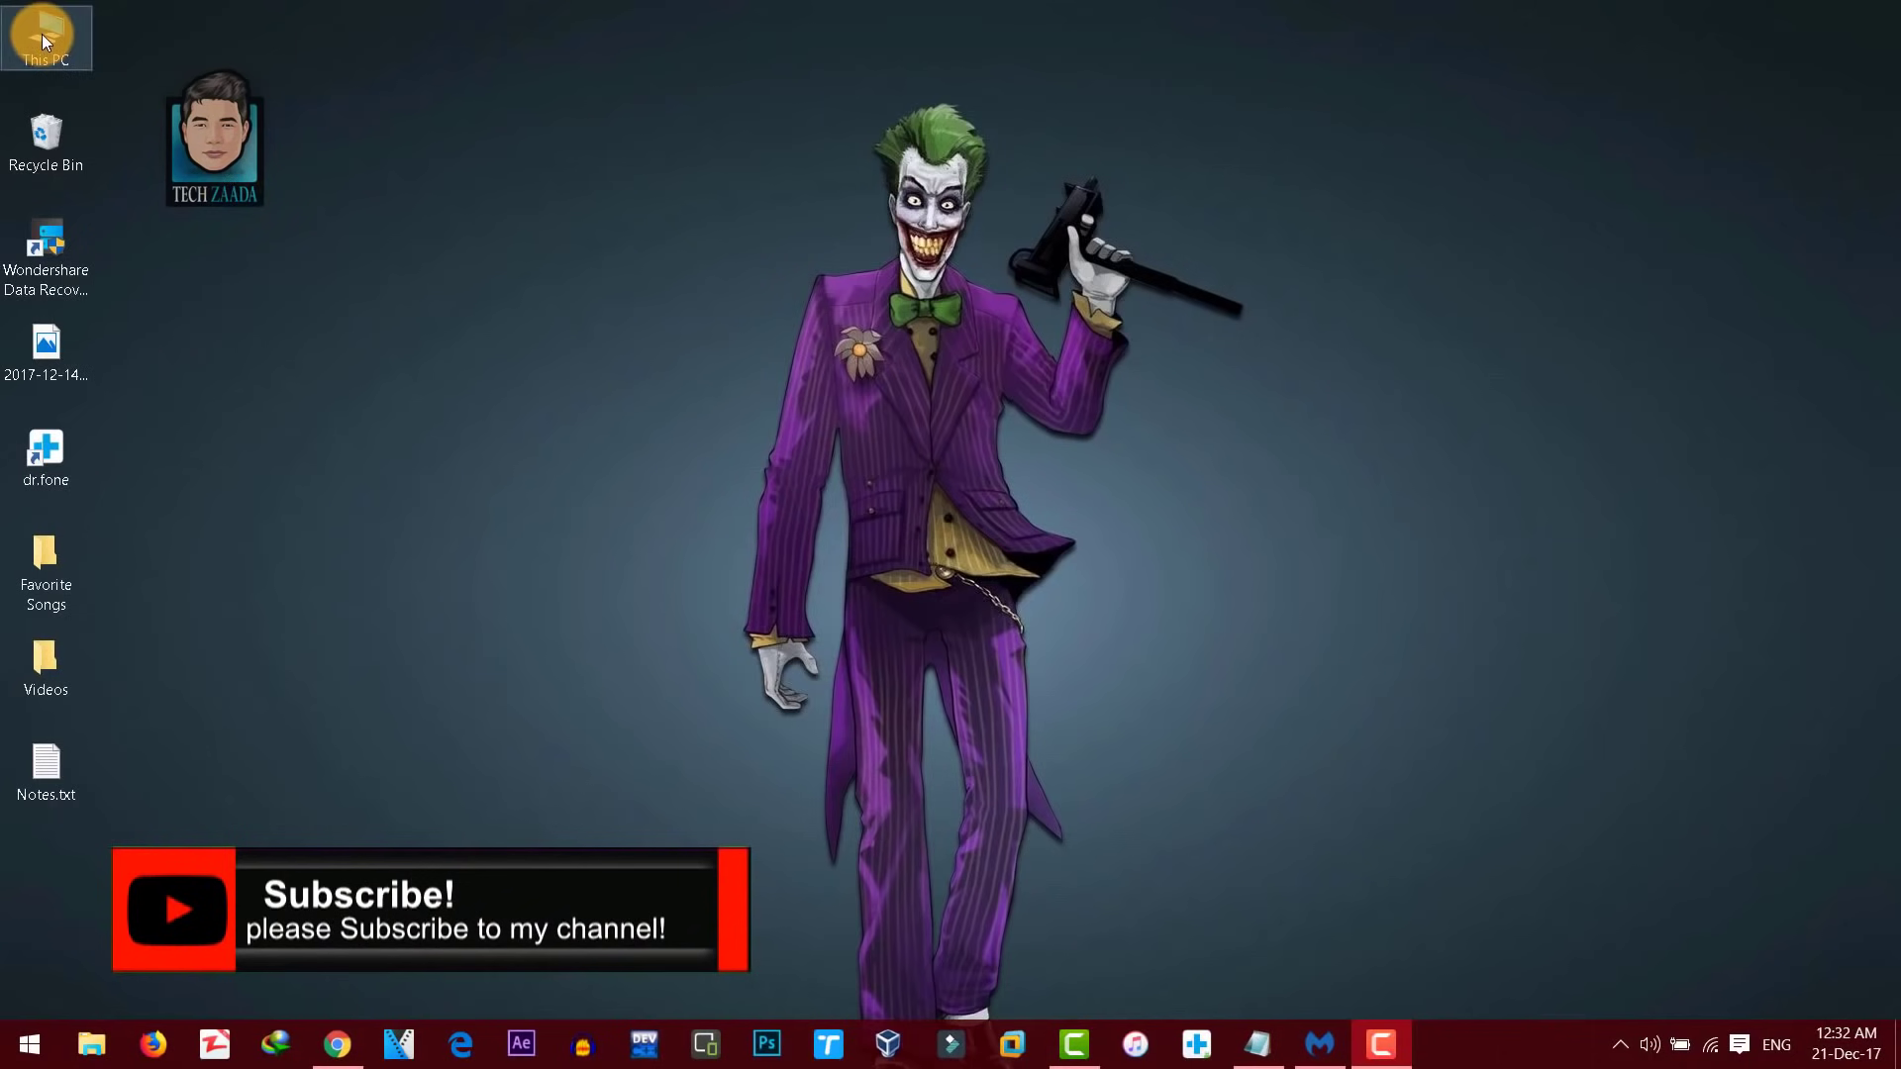
pyautogui.doubleClick(41, 34)
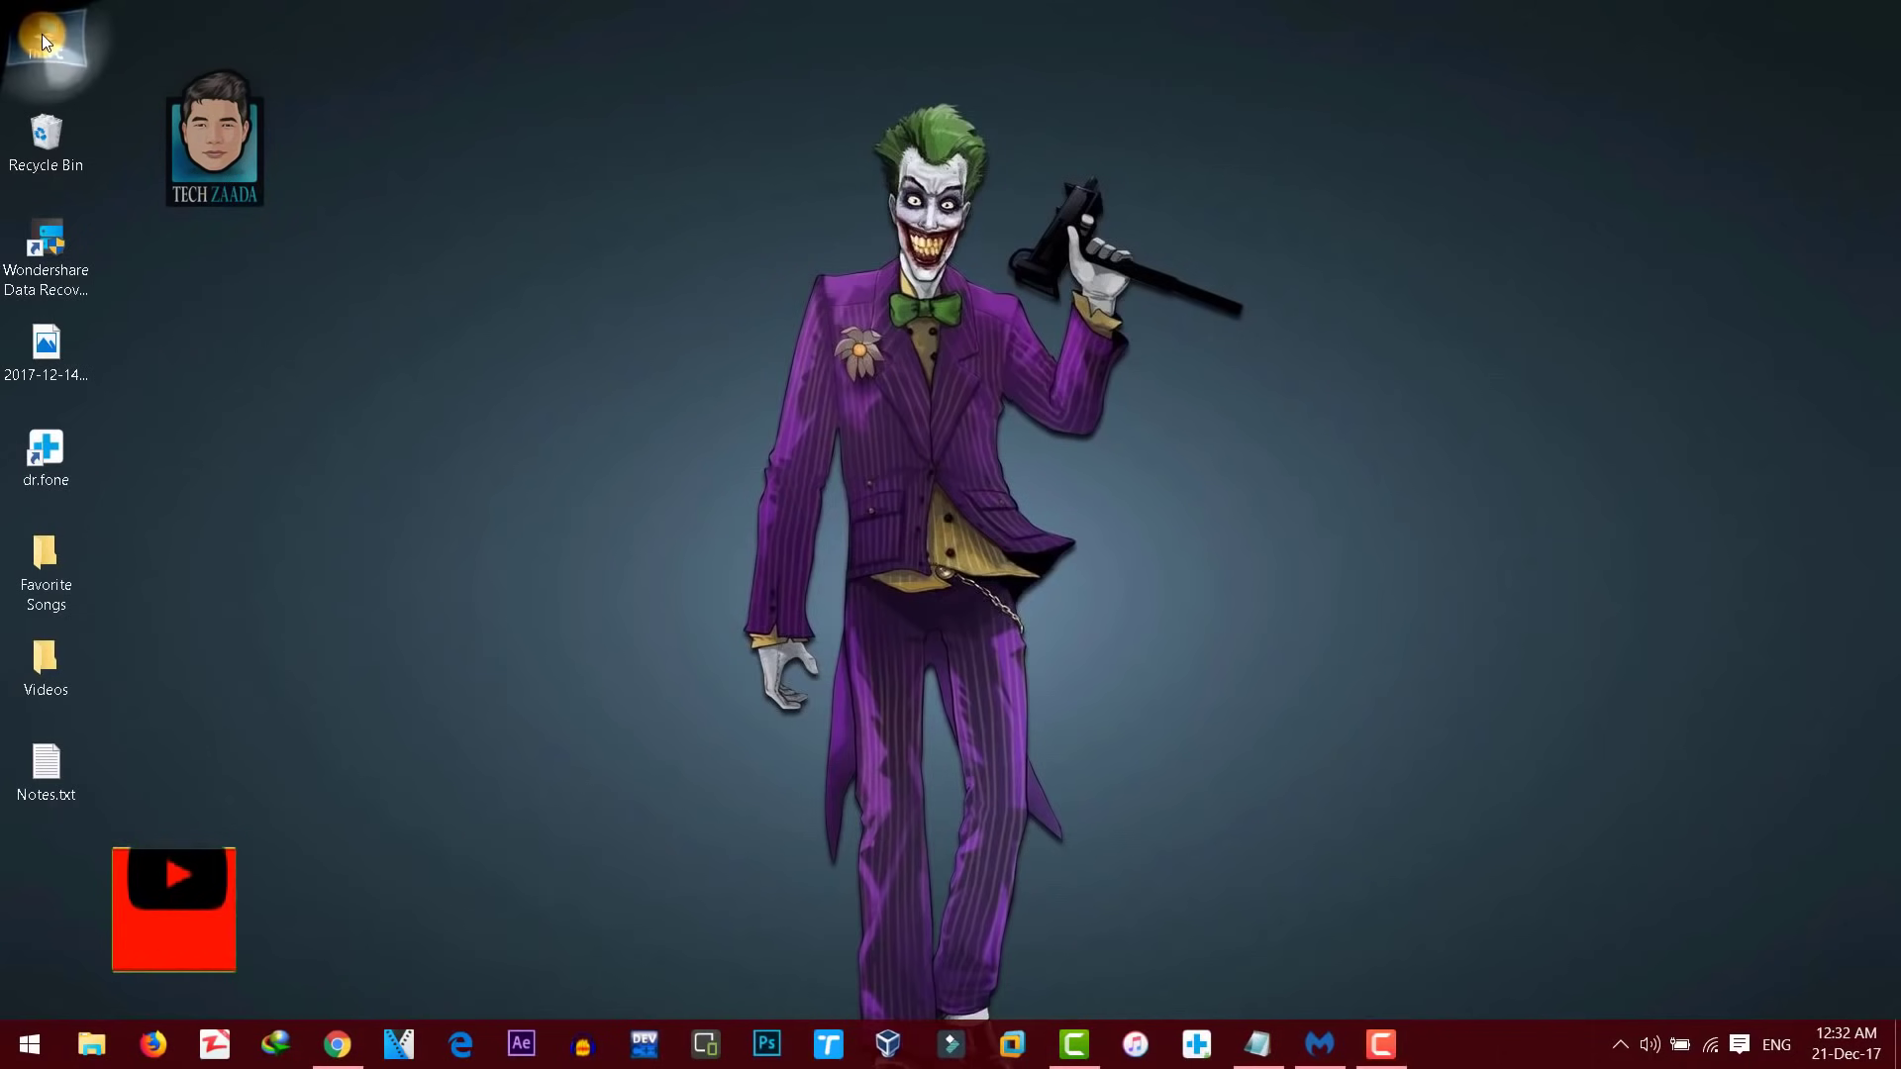
pyautogui.click(1514, 451)
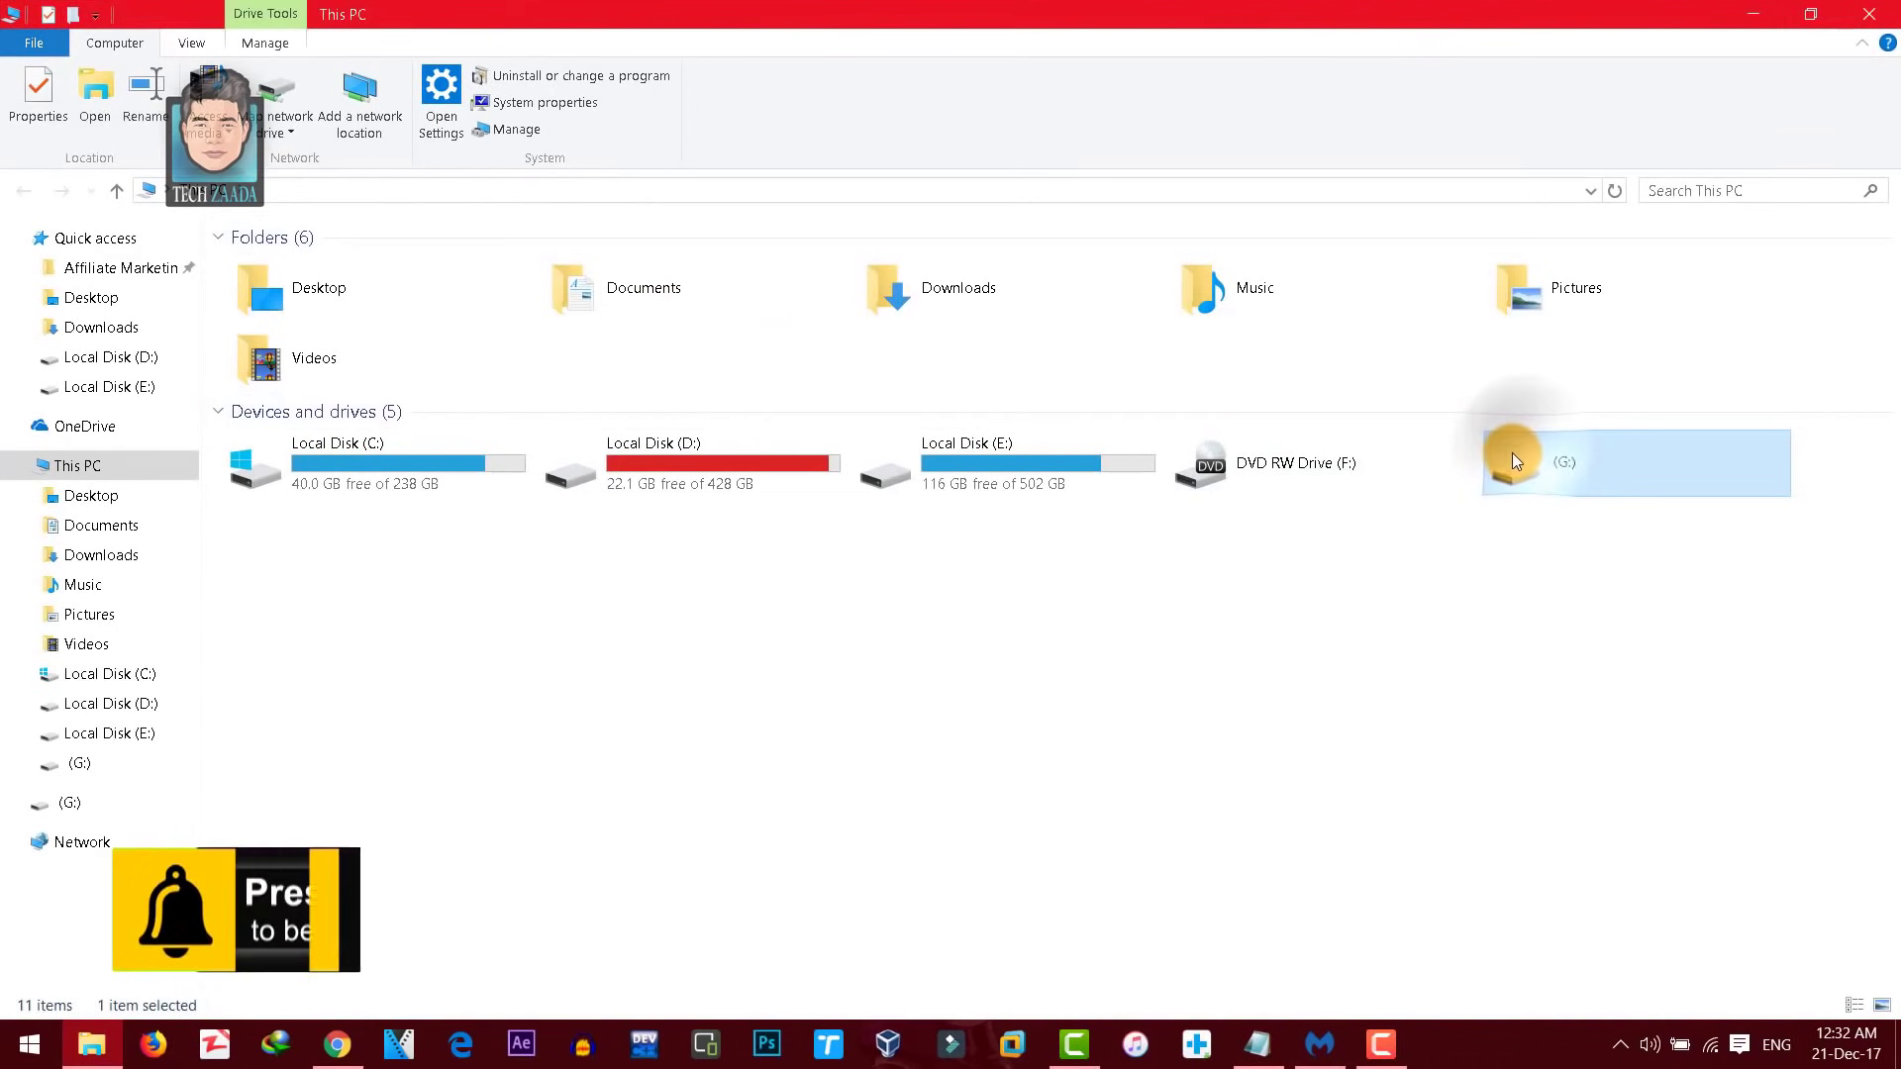
pyautogui.rightClick(1512, 453)
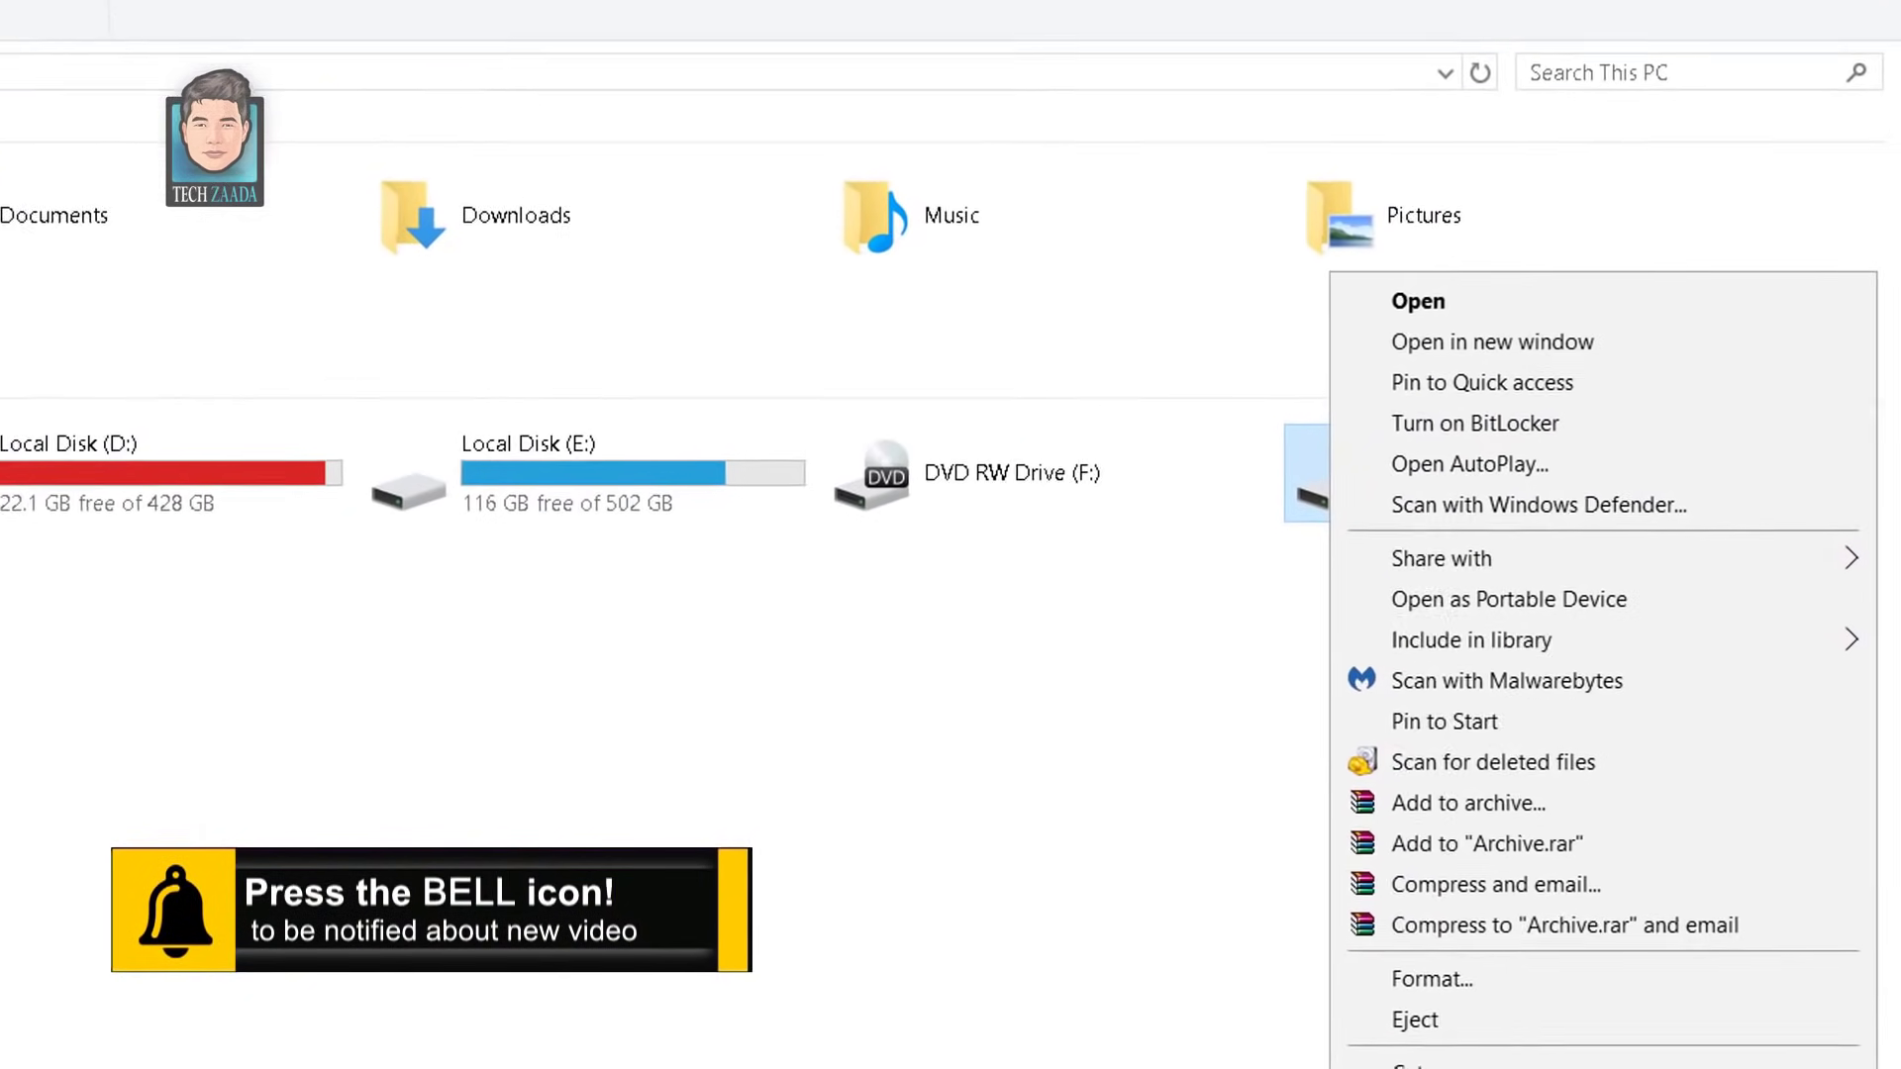
pyautogui.click(1426, 1067)
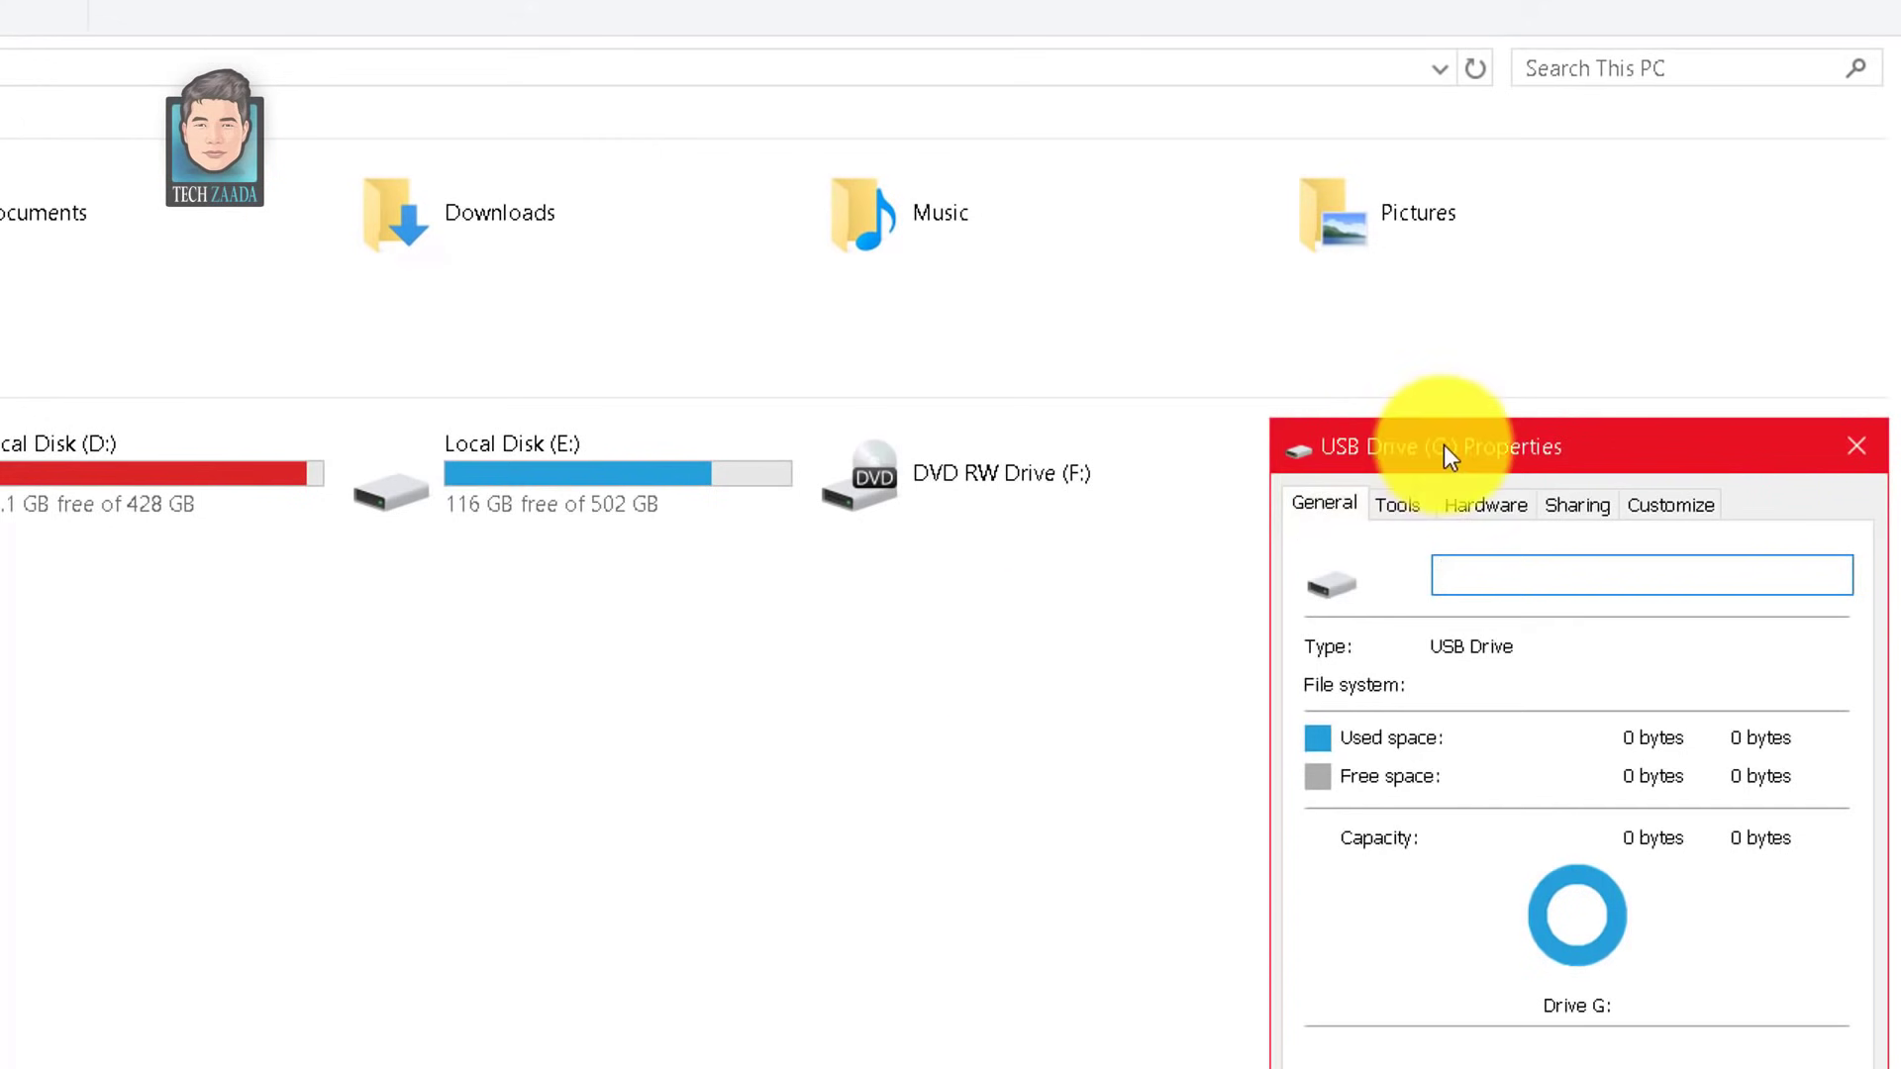
pyautogui.moveTo(1444, 447); pyautogui.dragTo(765, 218)
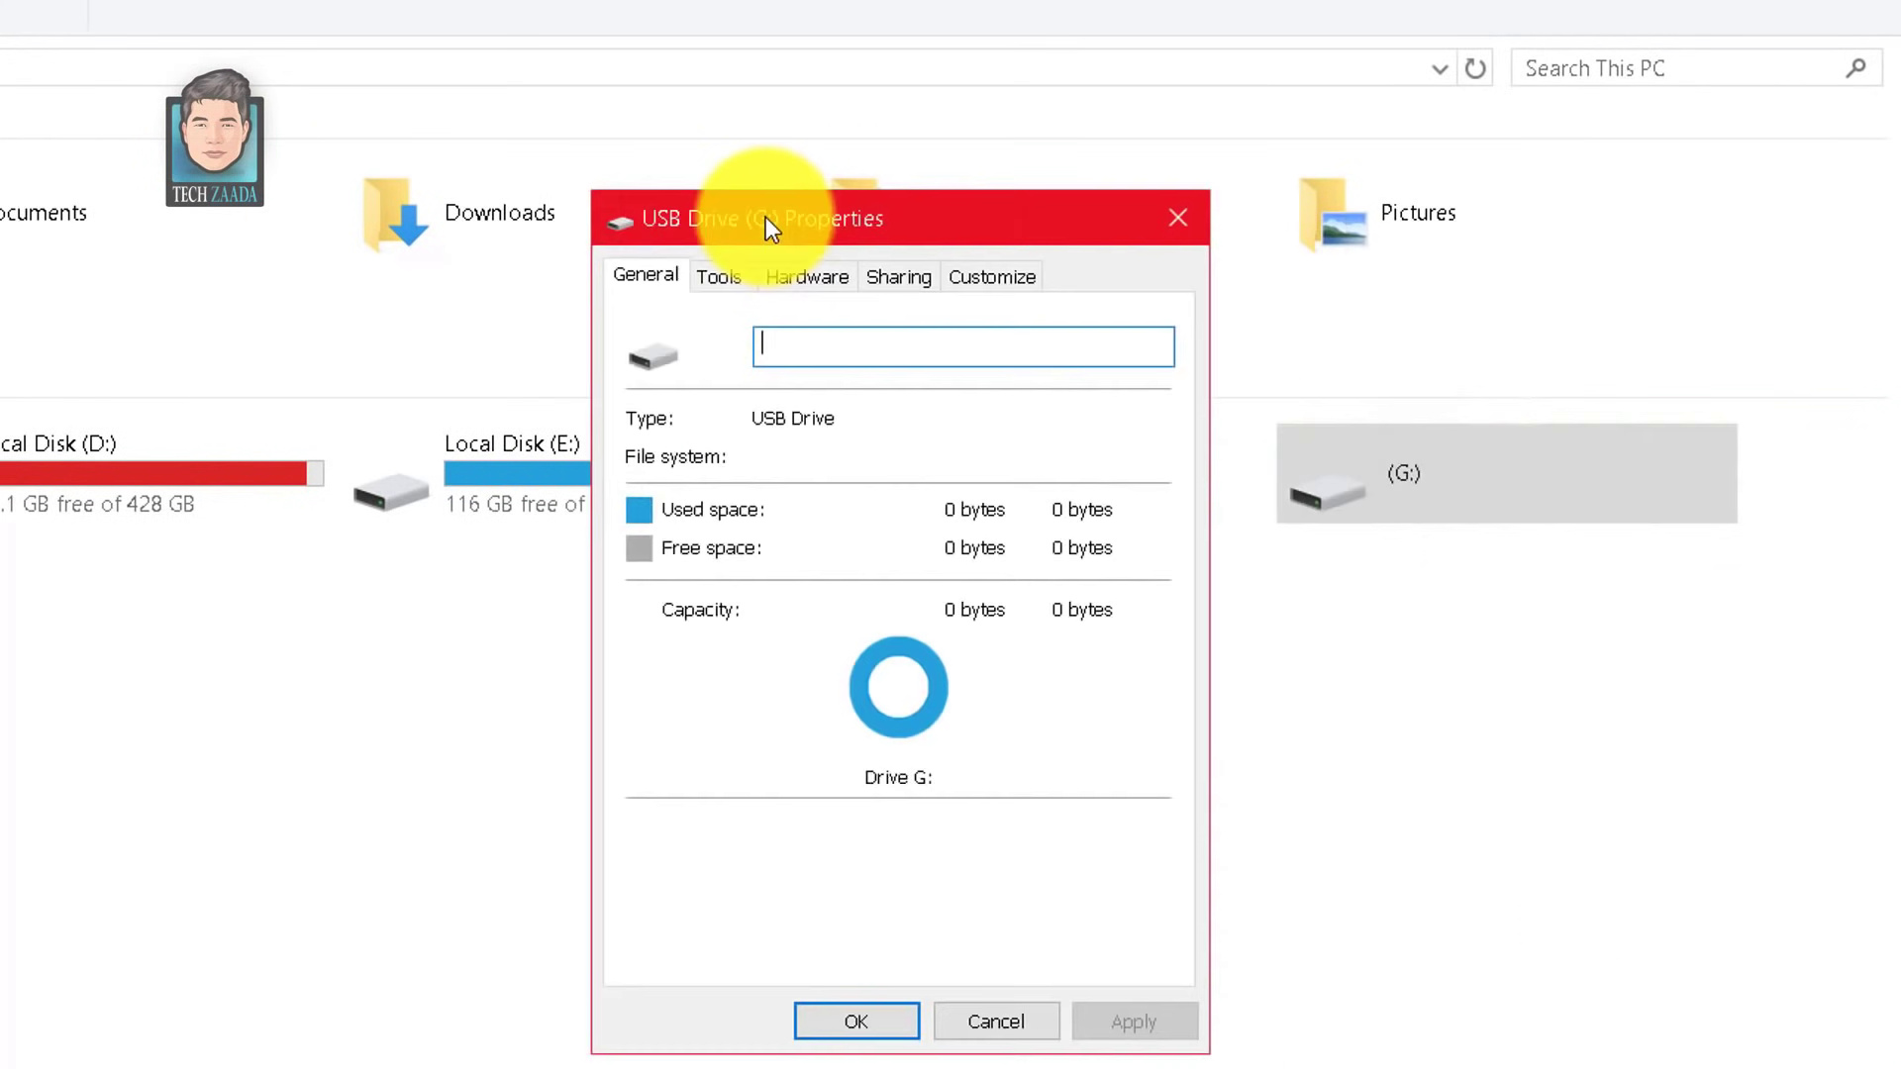
# Run the Tools error check on G:, dismiss the can't-access error, and close Properties and Explorer
pyautogui.click(721, 277)
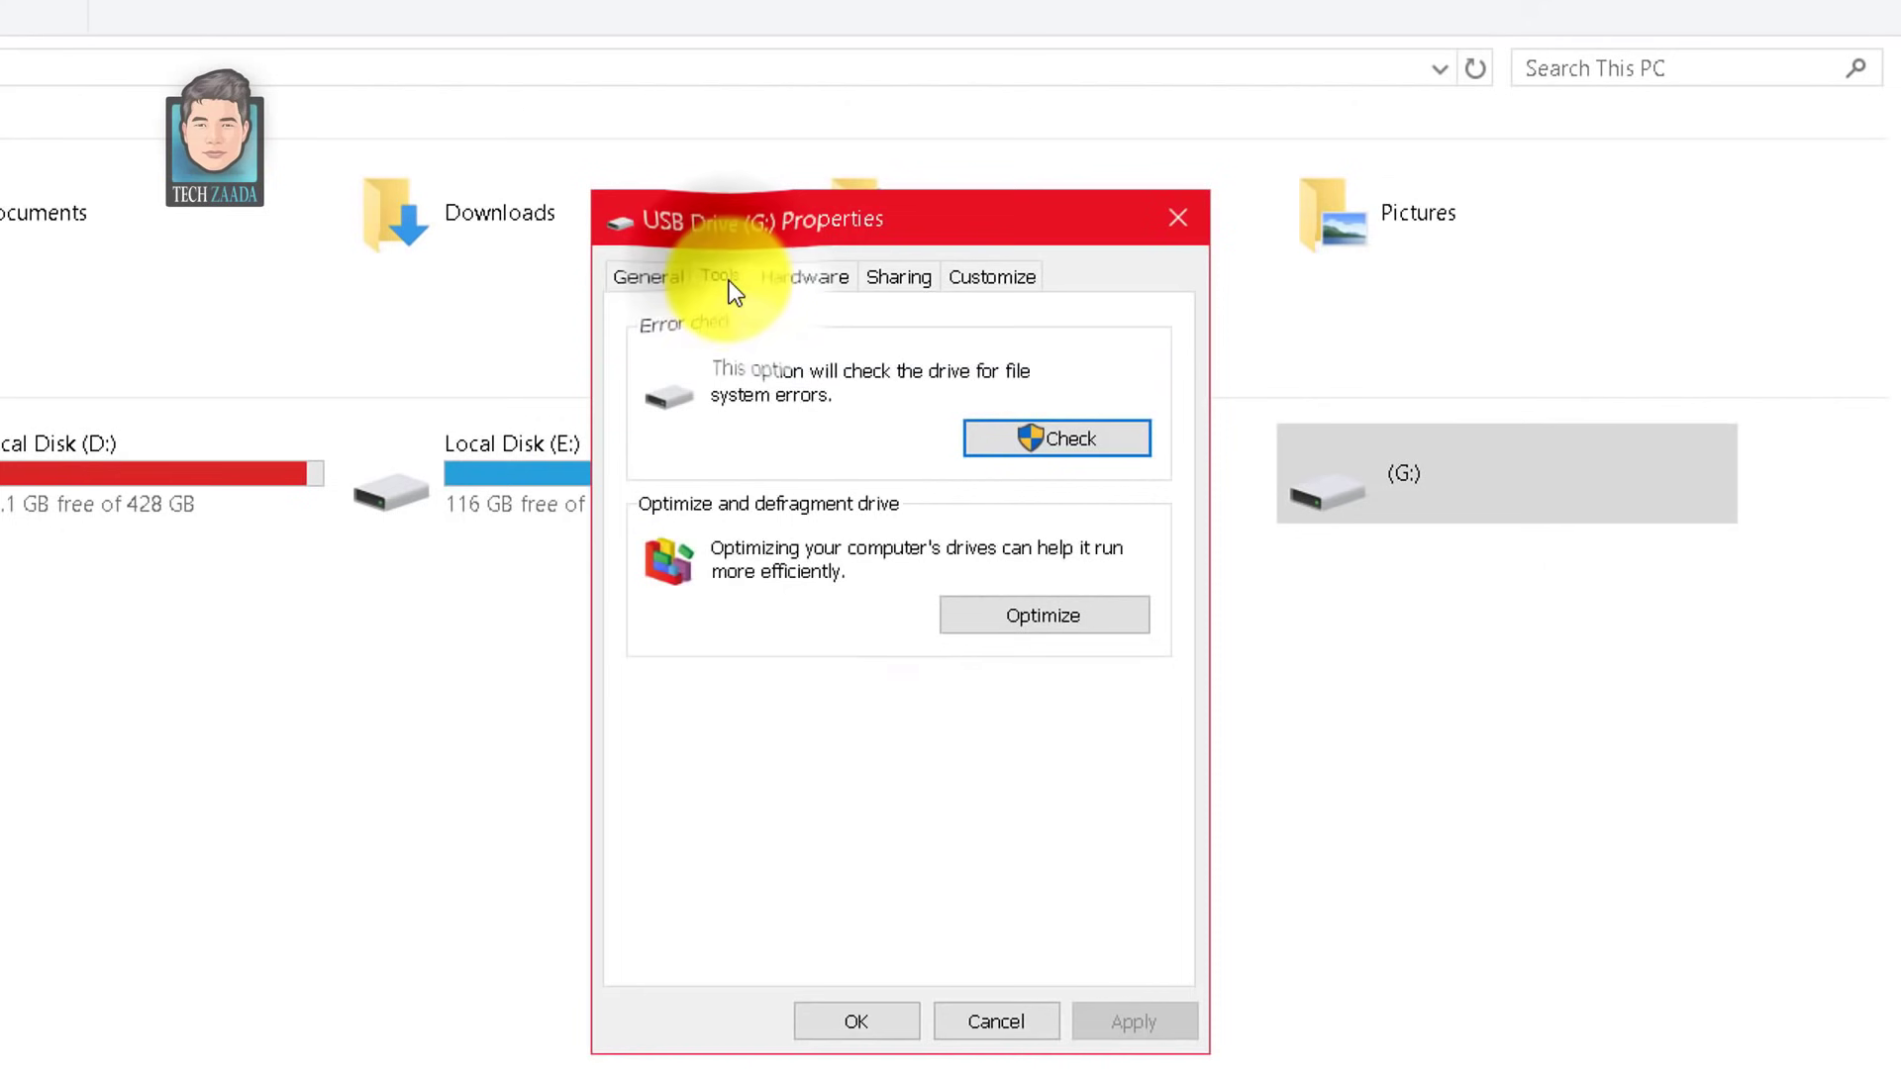
pyautogui.click(1066, 437)
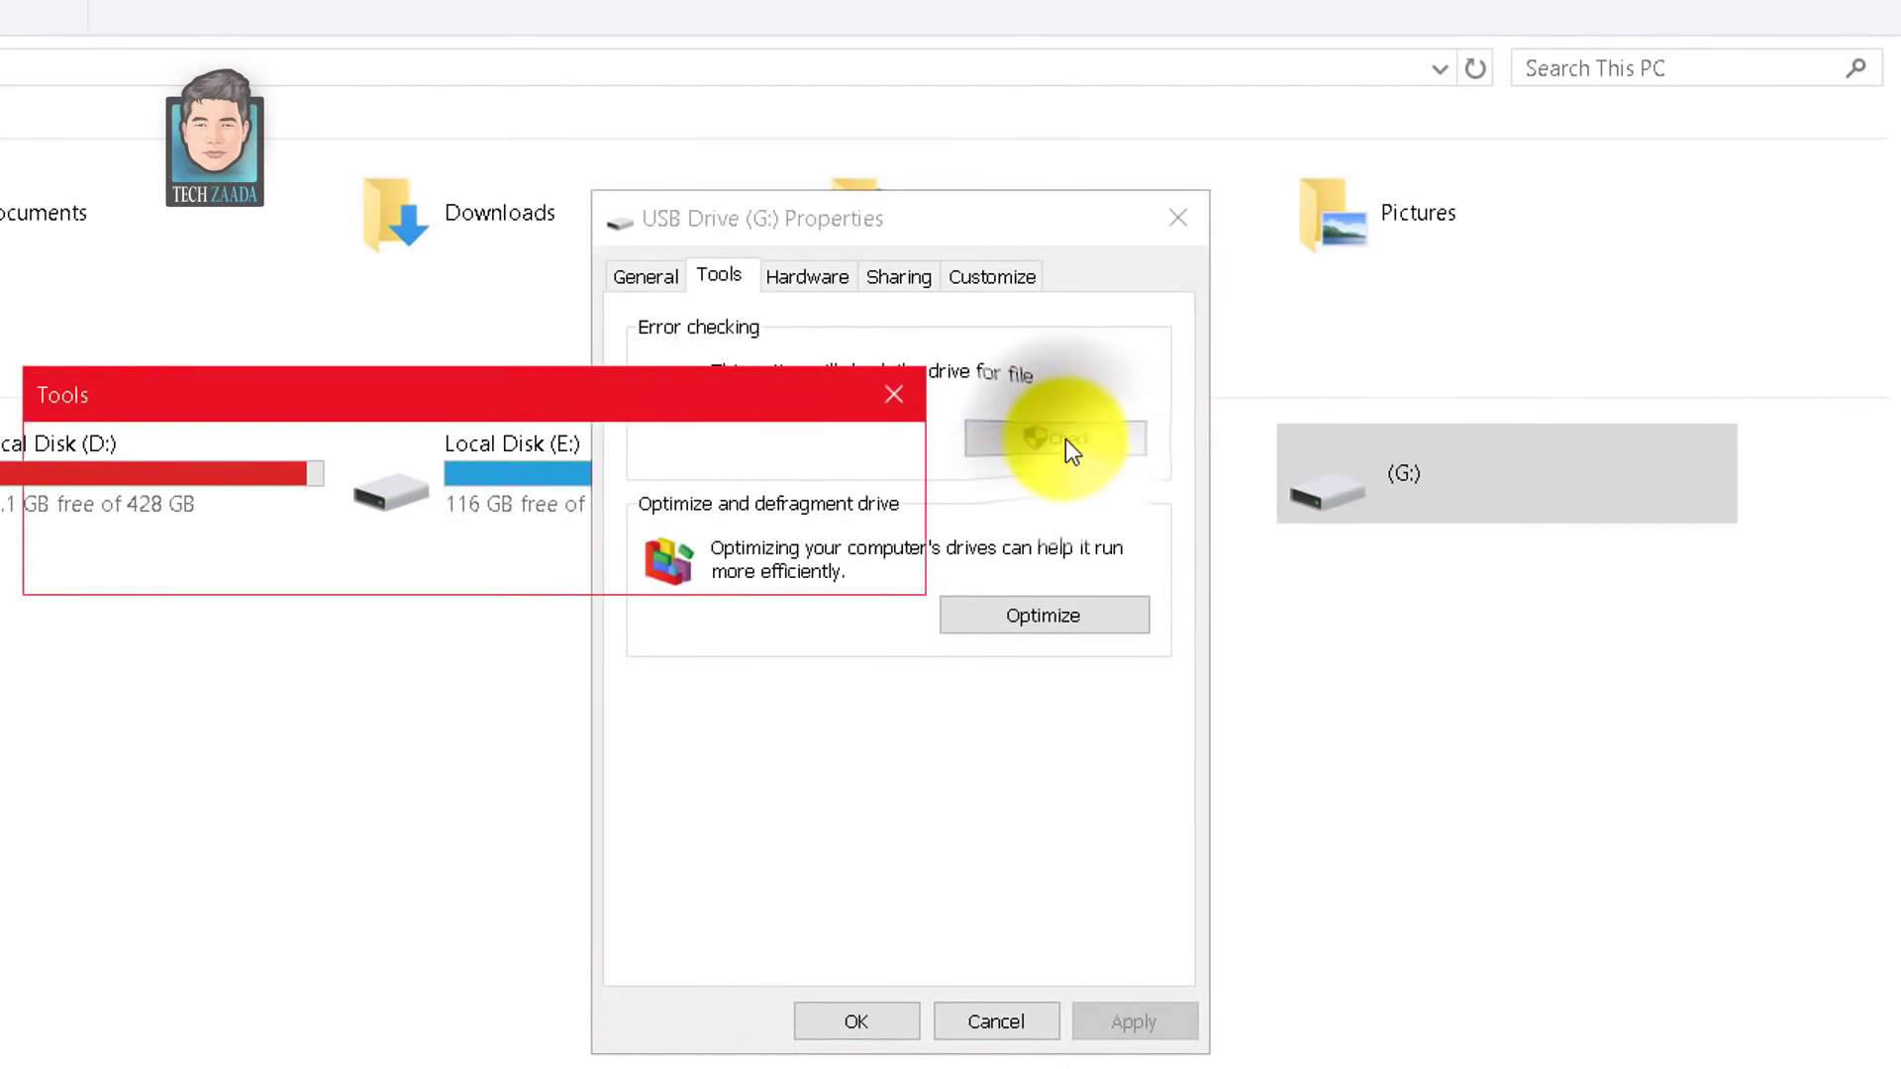
pyautogui.moveTo(691, 402); pyautogui.dragTo(697, 373)
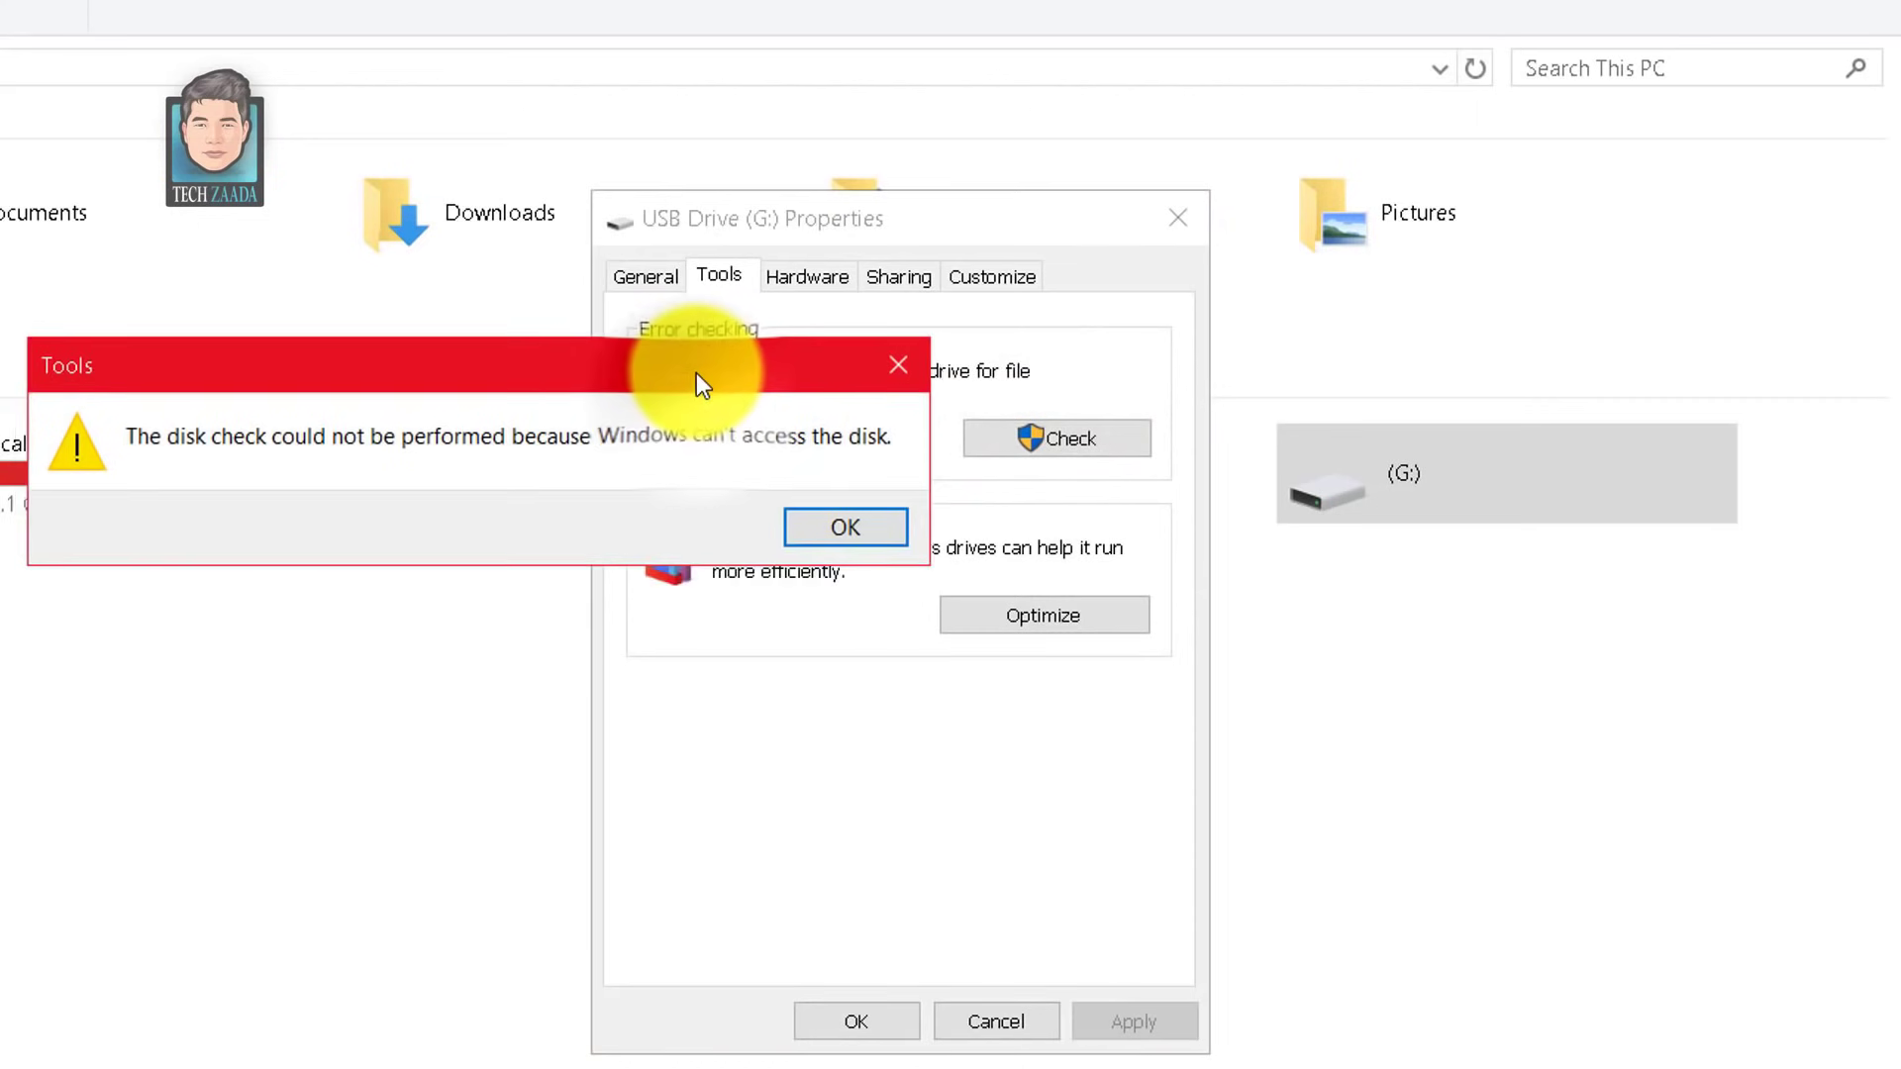
pyautogui.click(847, 534)
pyautogui.click(1176, 222)
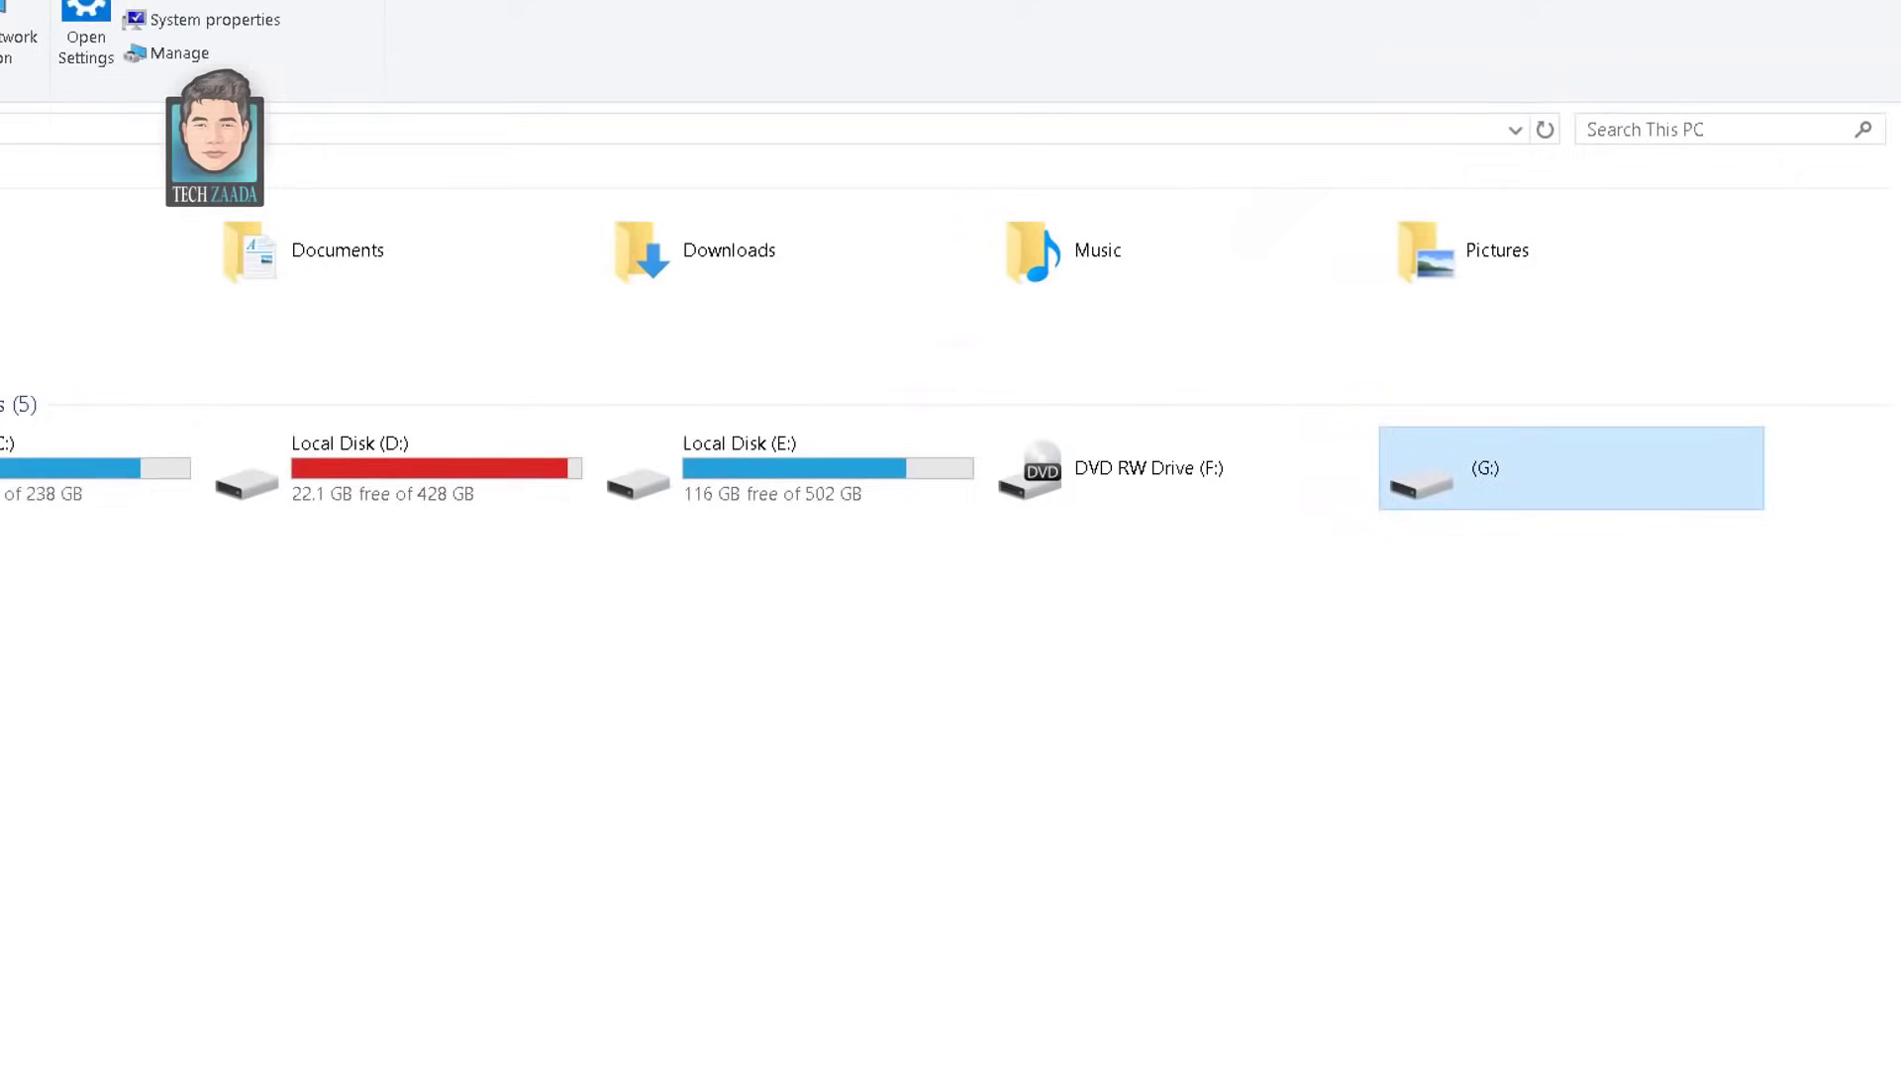
pyautogui.click(1757, 10)
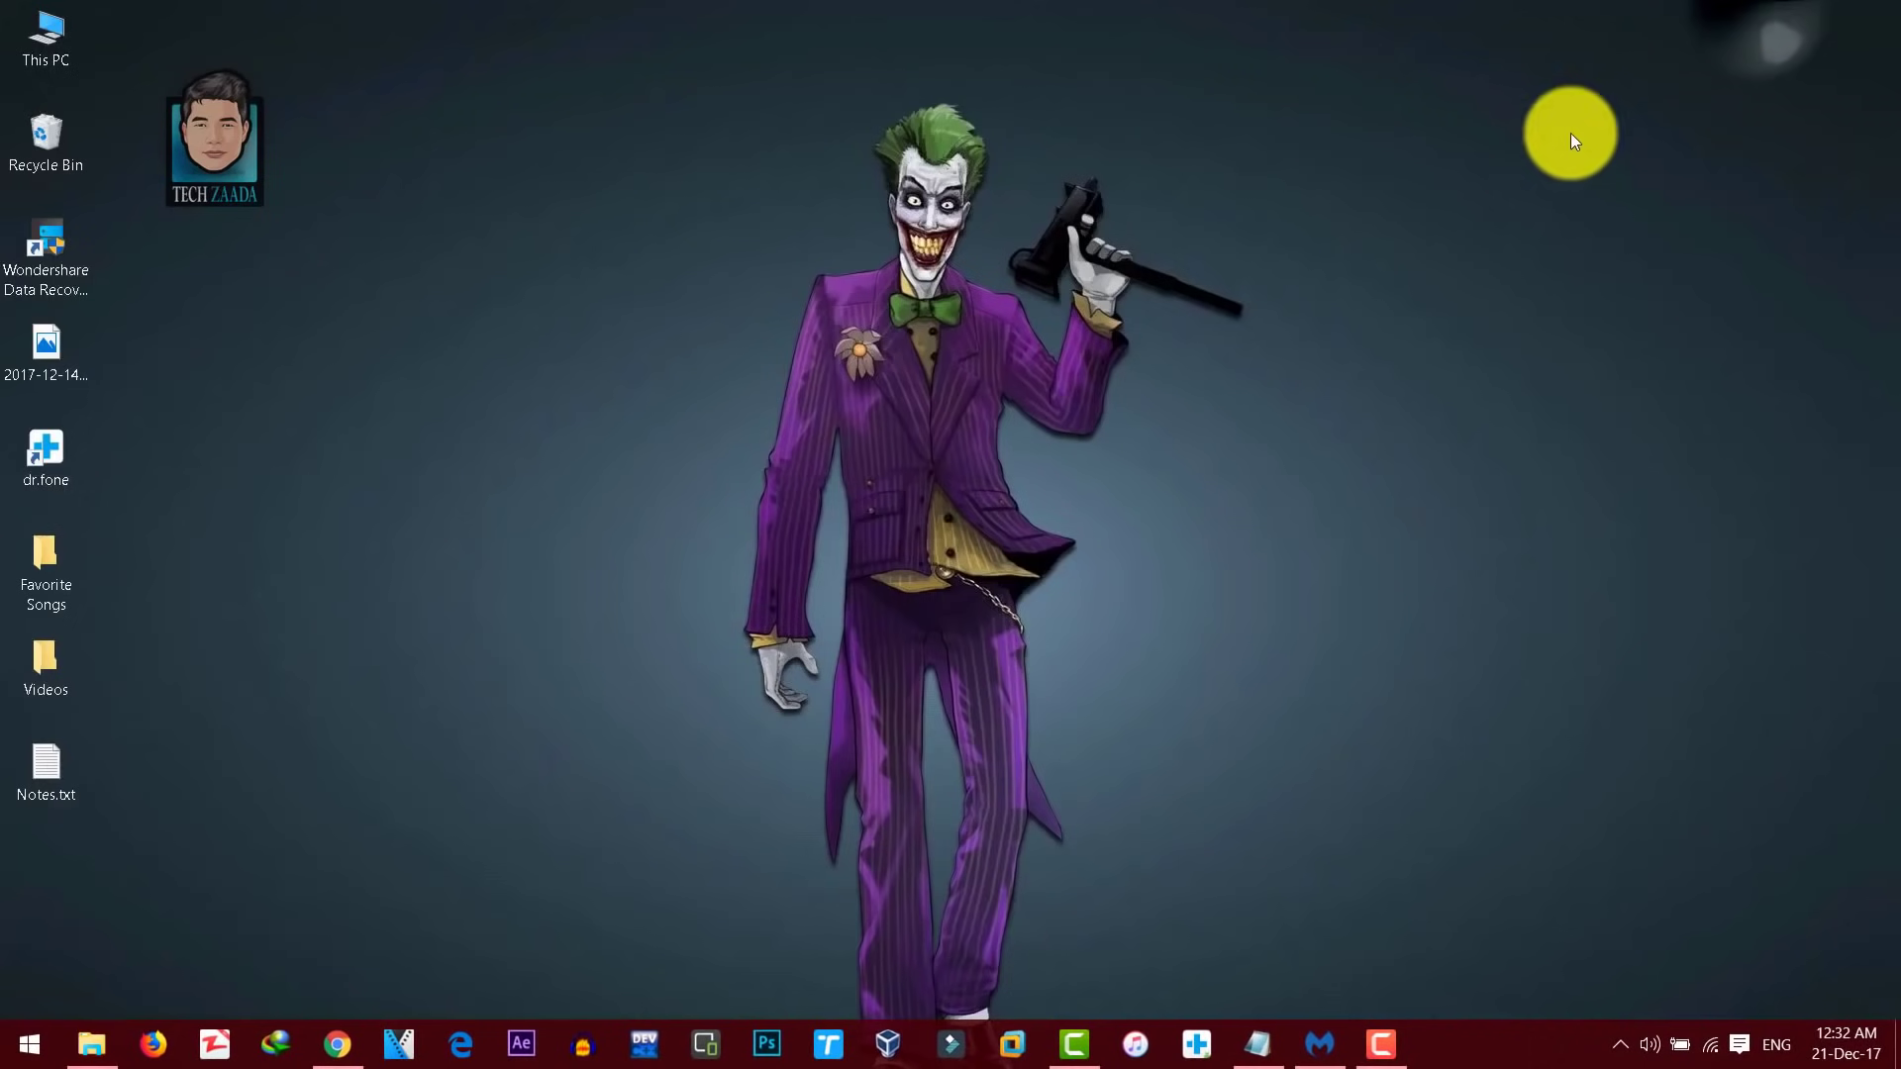
# Launch Command Prompt as administrator from a Start search for cmd
pyautogui.rightClick(1444, 235)
pyautogui.click(1505, 319)
pyautogui.click(30, 1042)
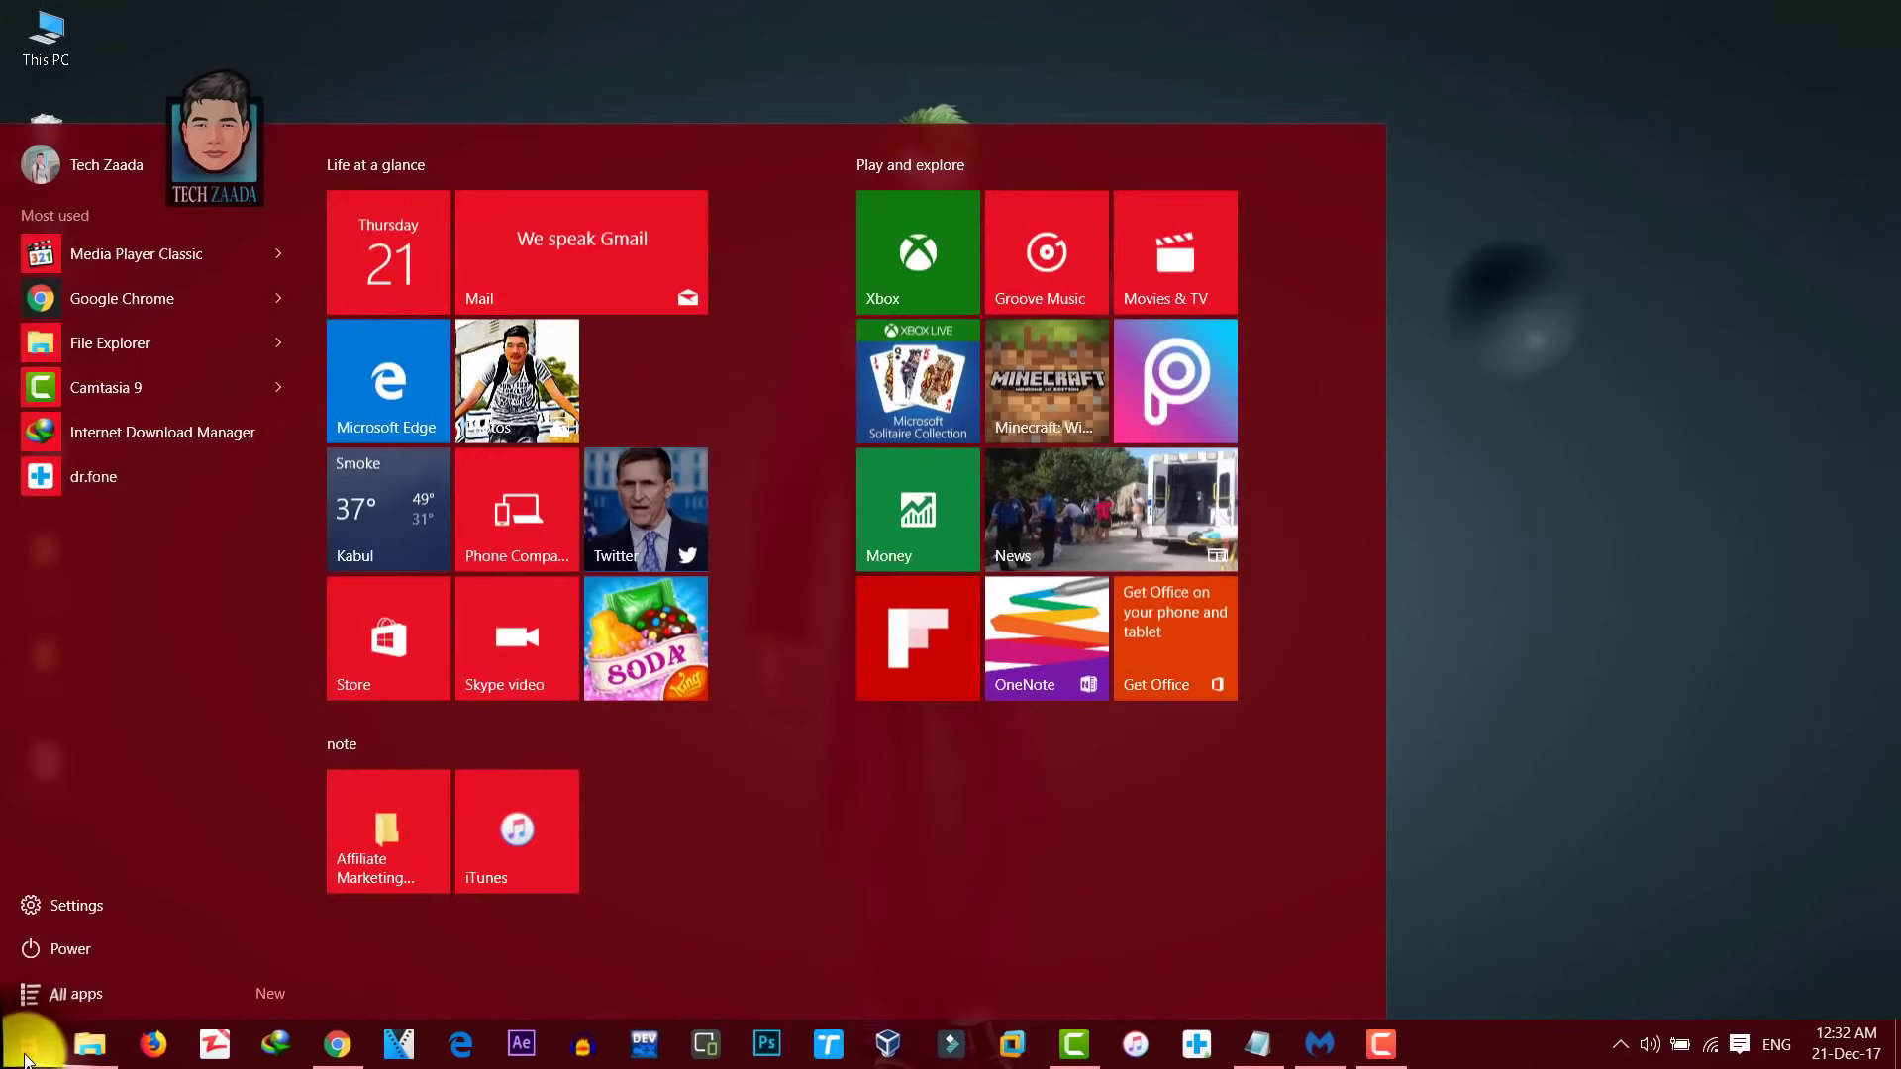
pyautogui.write('cmd')
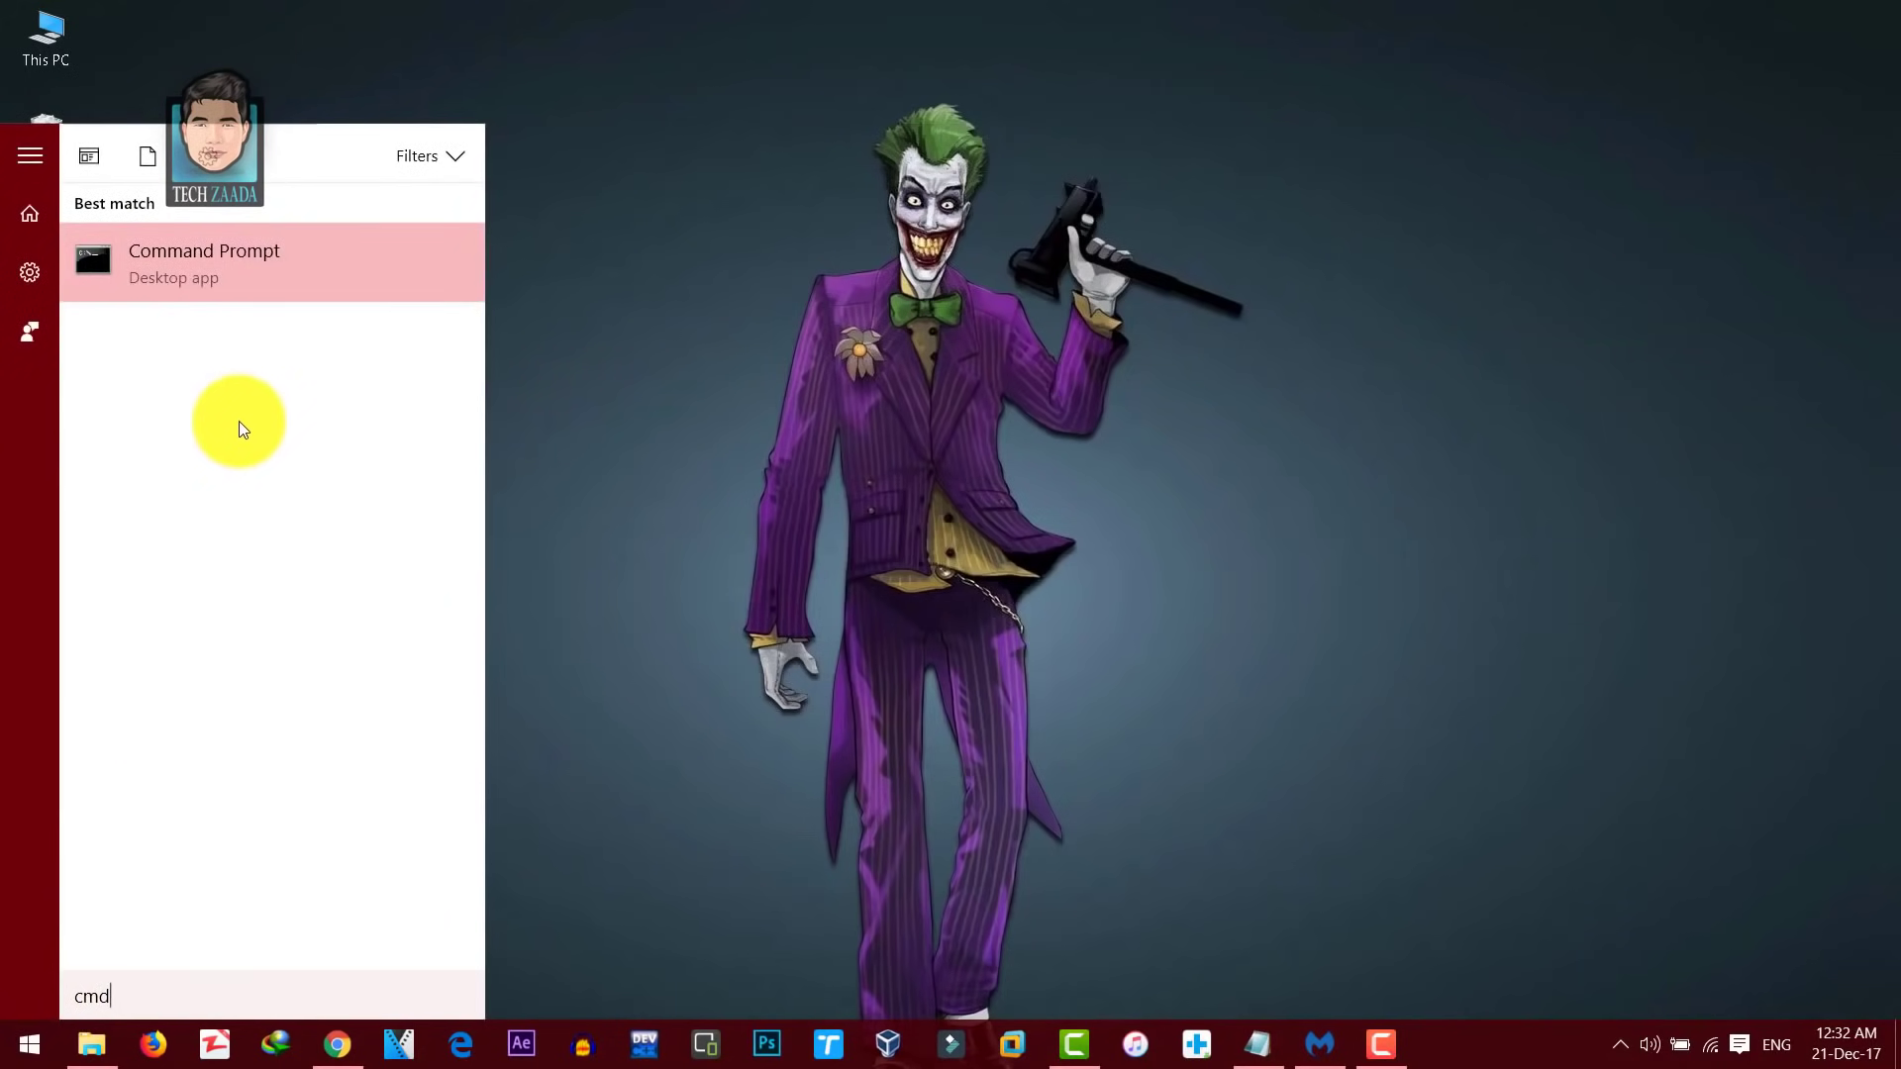
pyautogui.rightClick(229, 257)
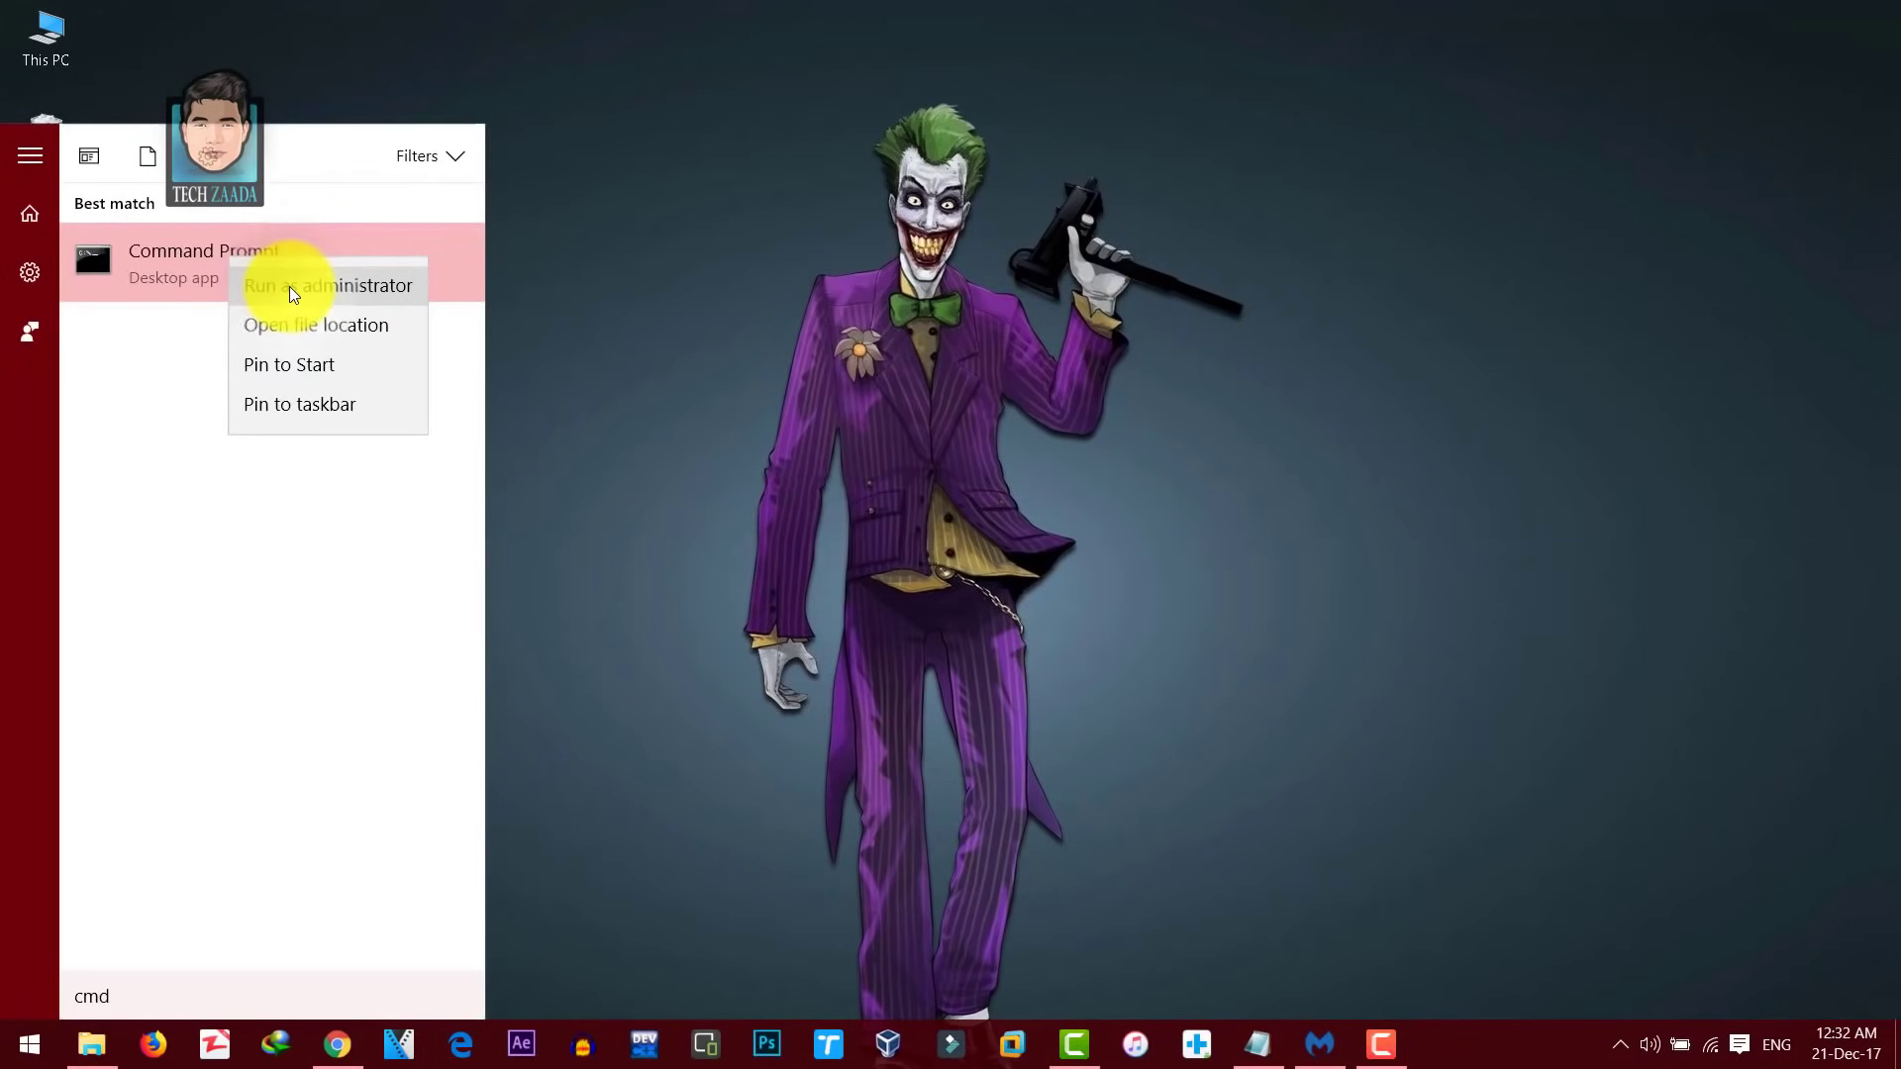
pyautogui.click(289, 287)
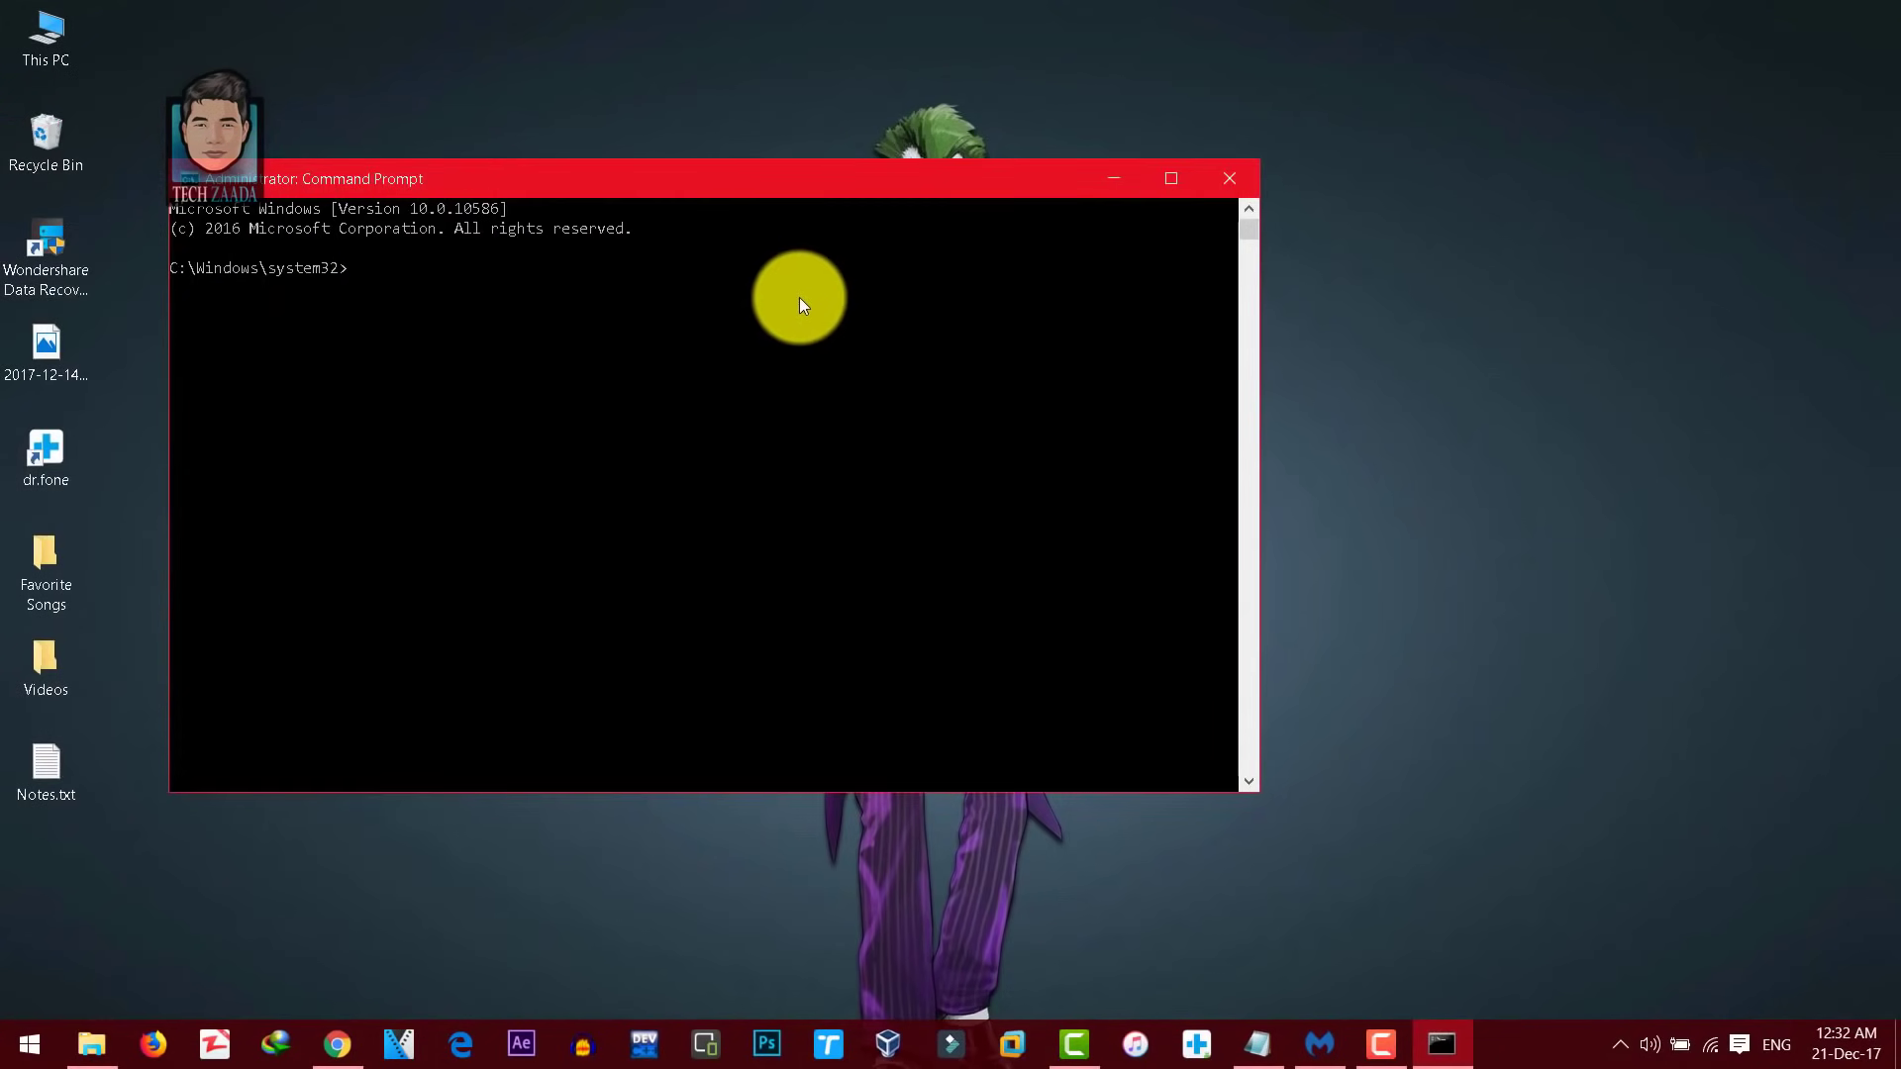
pyautogui.moveTo(746, 193); pyautogui.dragTo(930, 186)
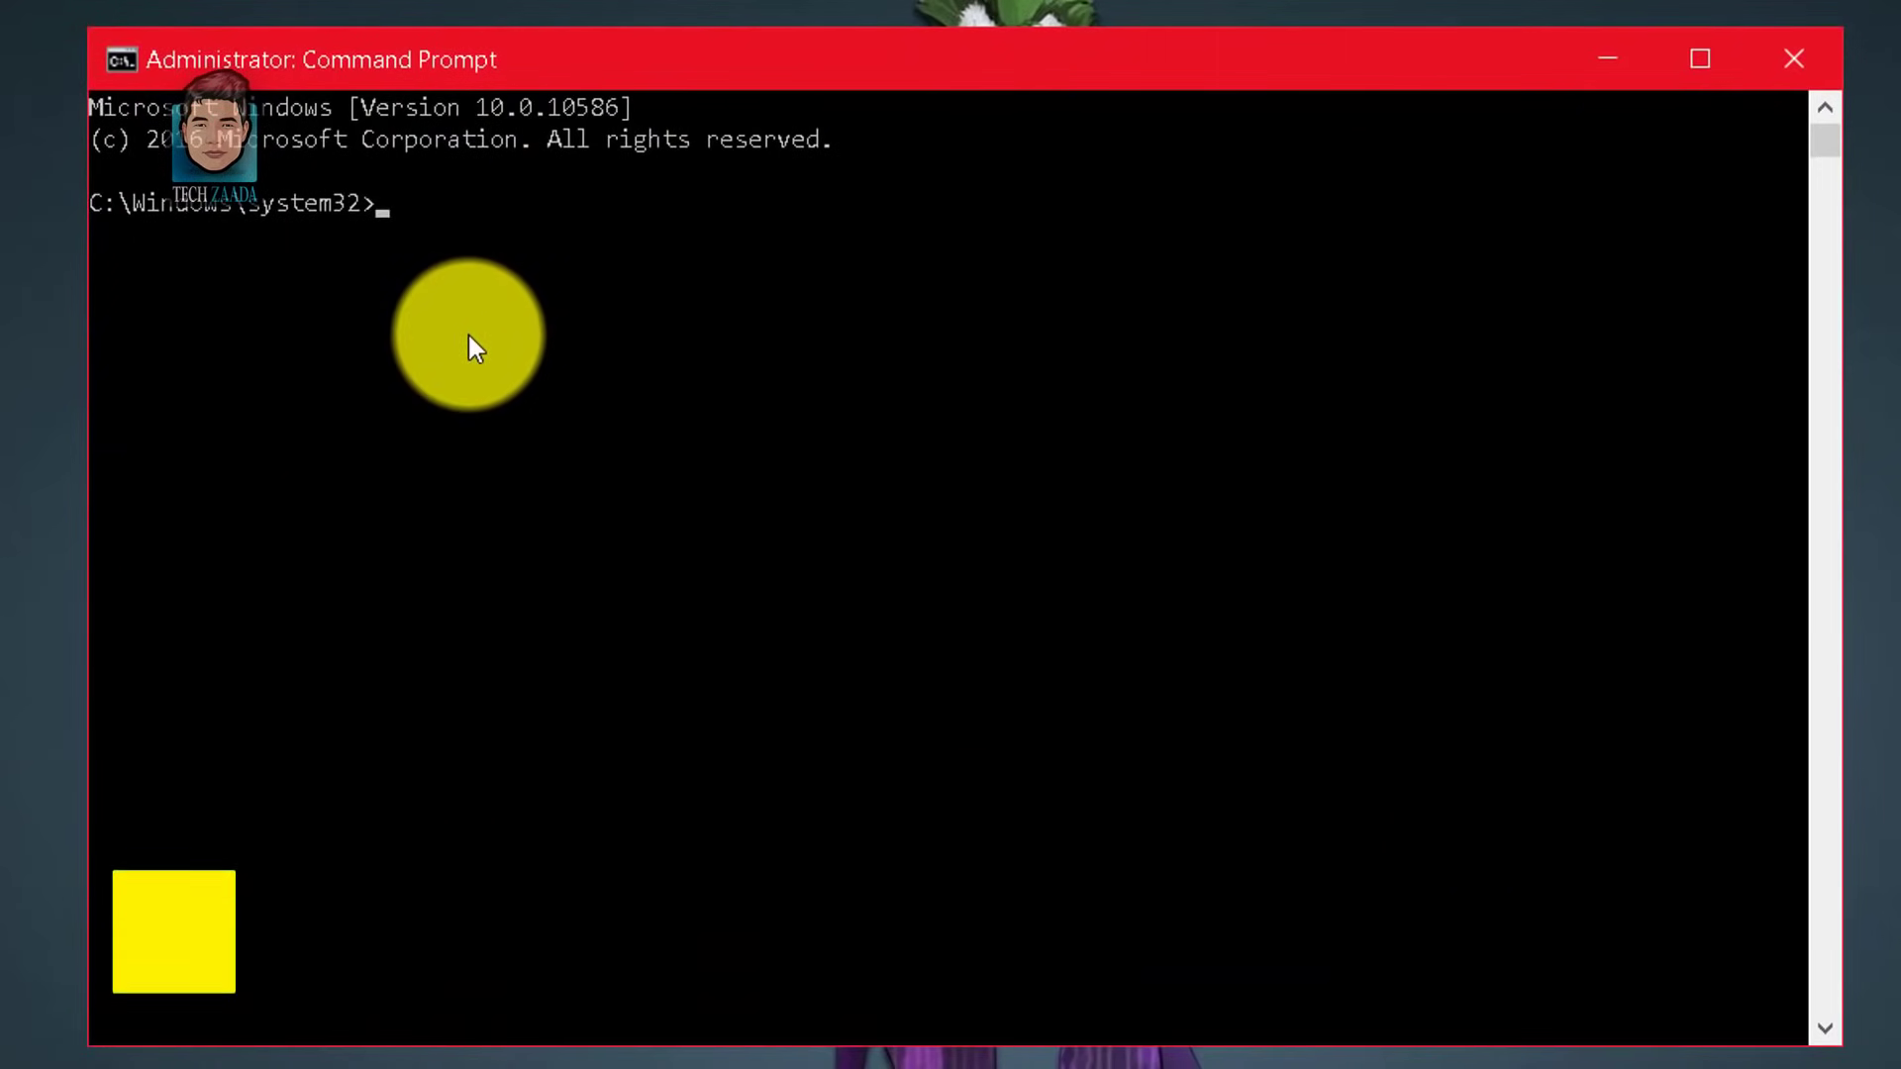
# Enter chkdsk G: /f at the console prompt, checking the drive letter in This PC
pyautogui.write('ch')
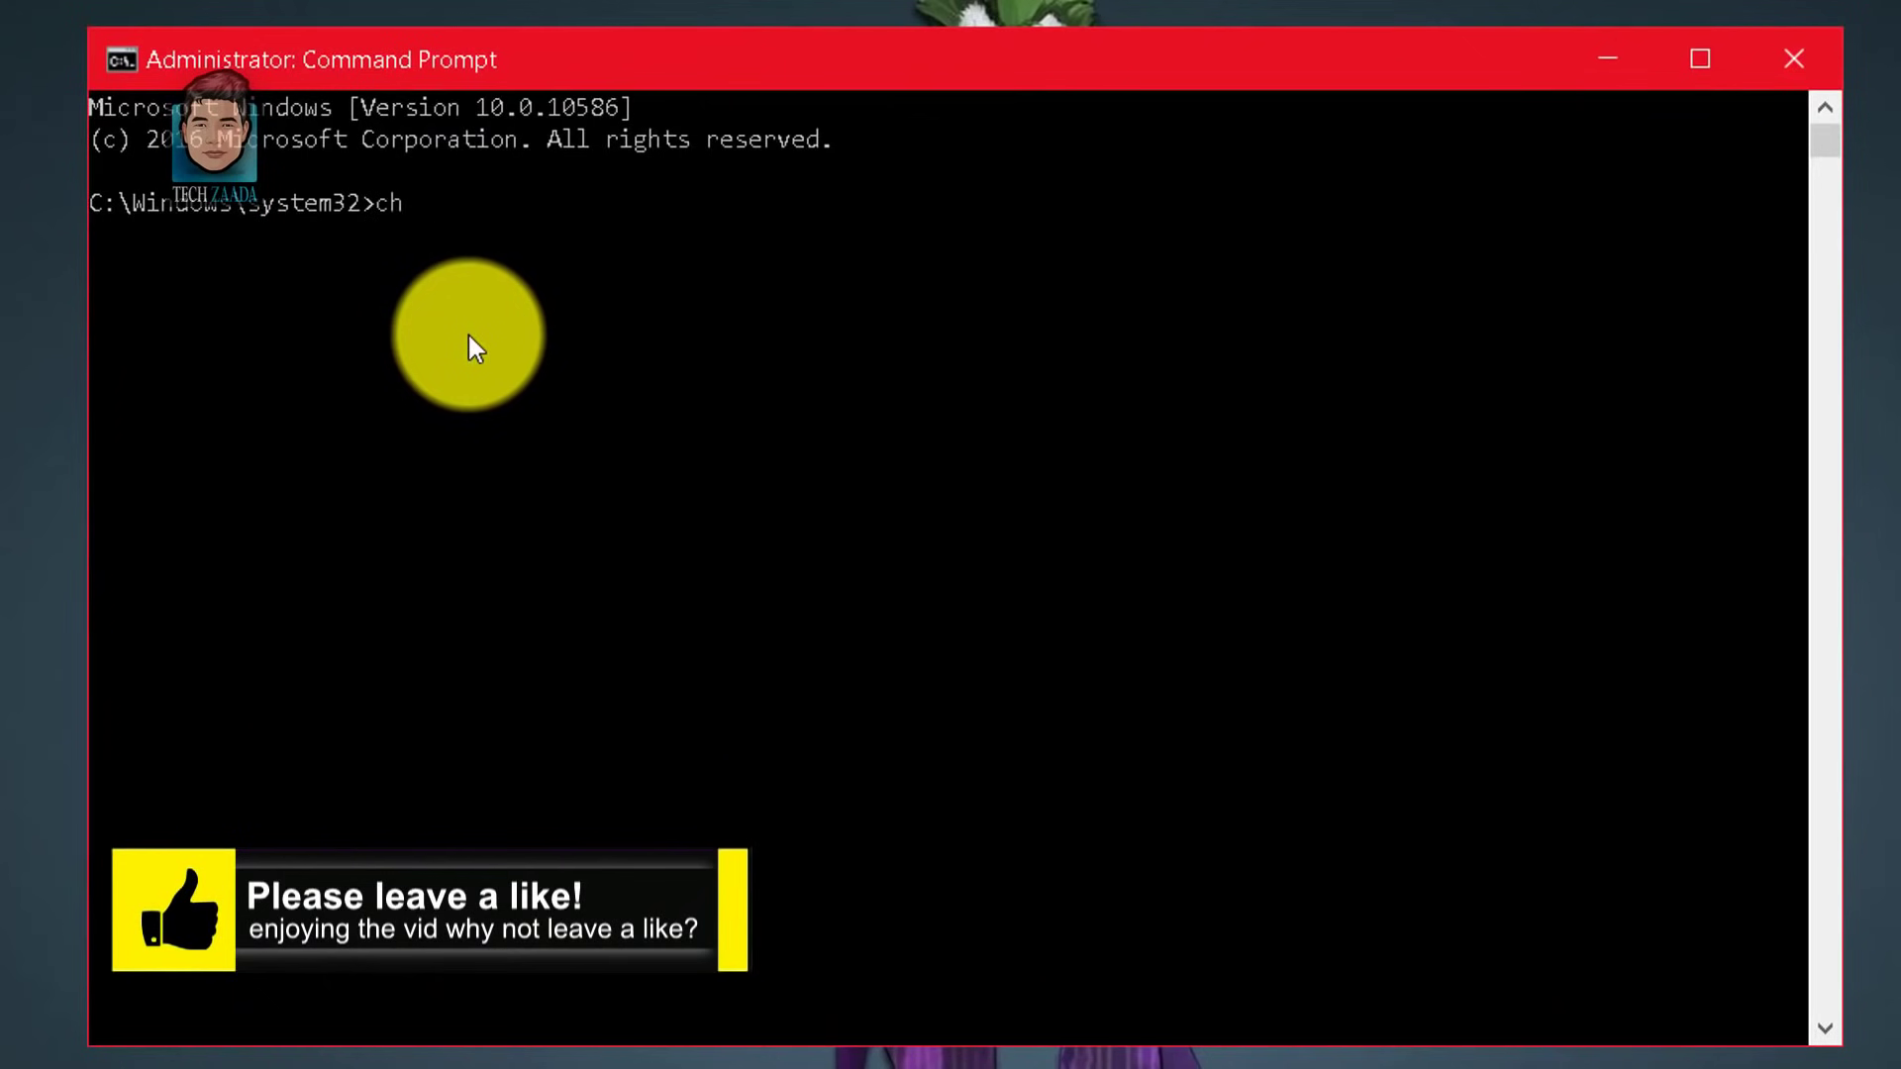
pyautogui.write('kdsk')
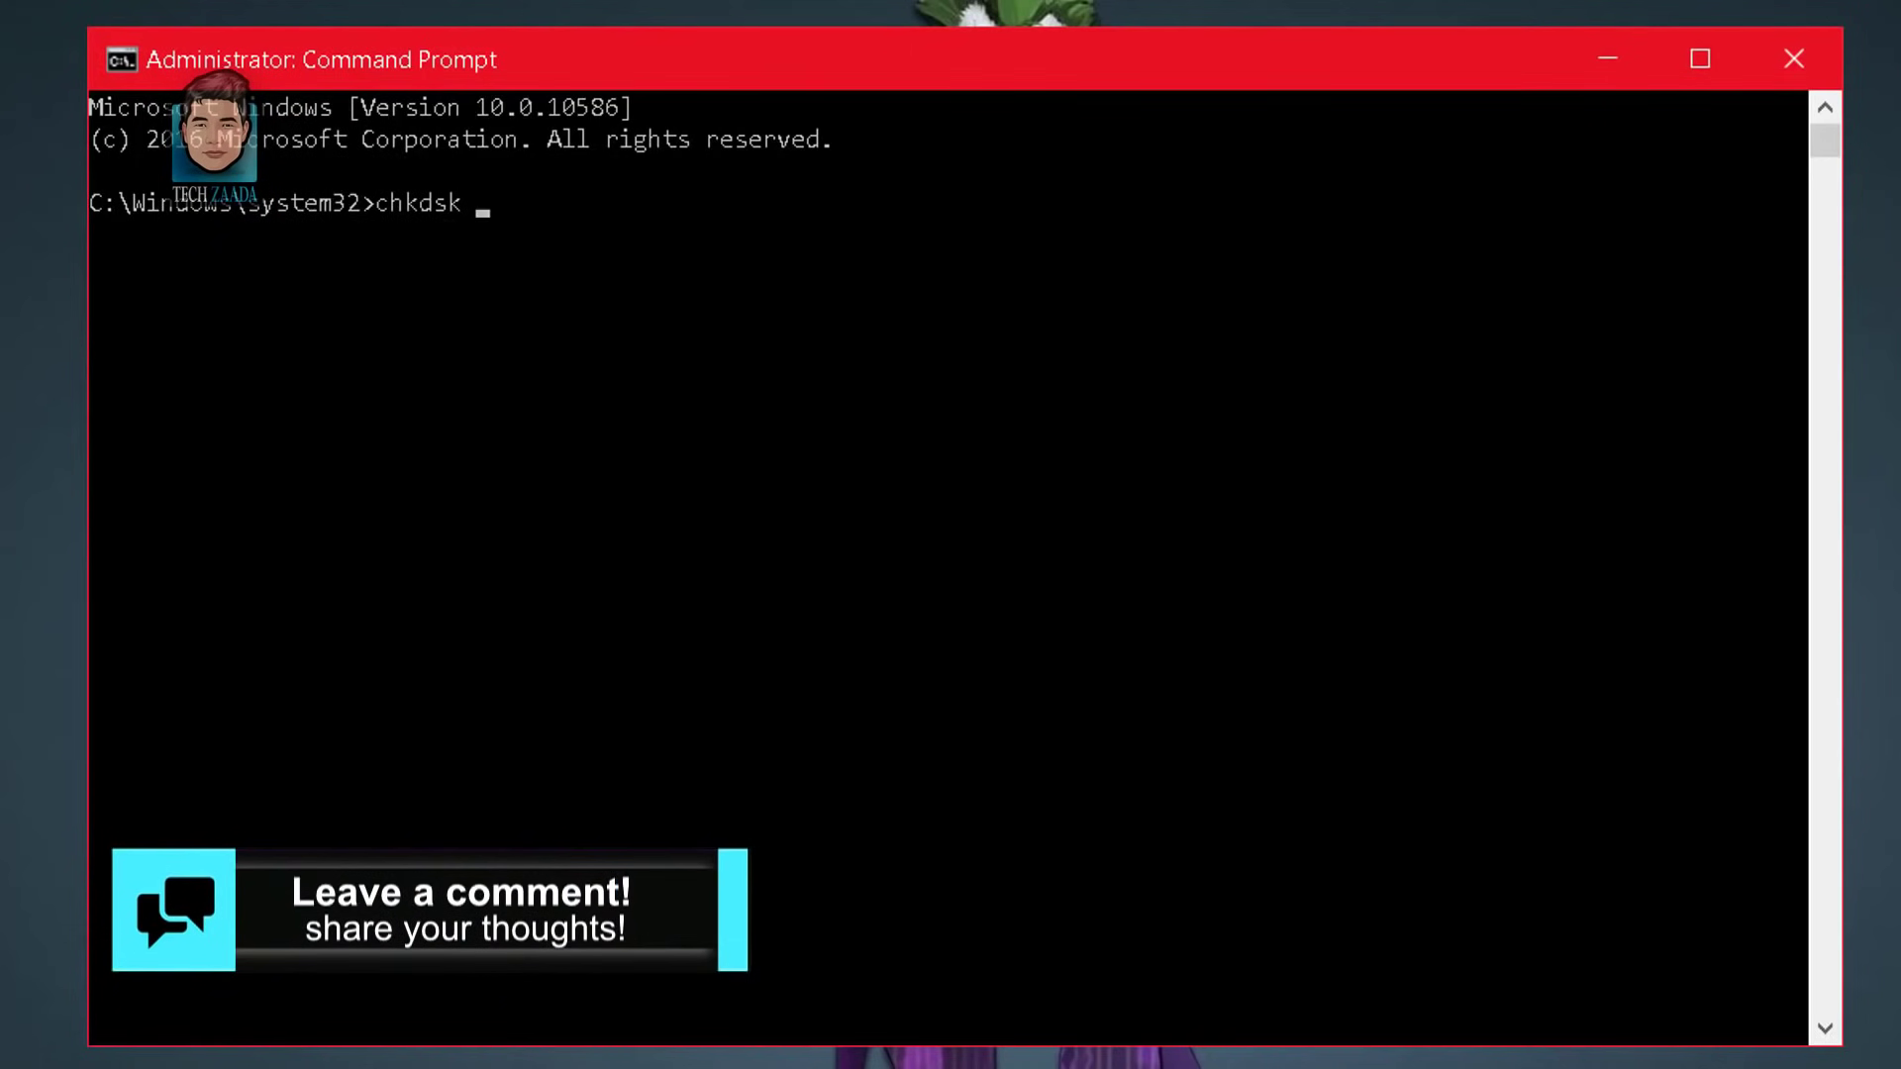
pyautogui.press('super+e')
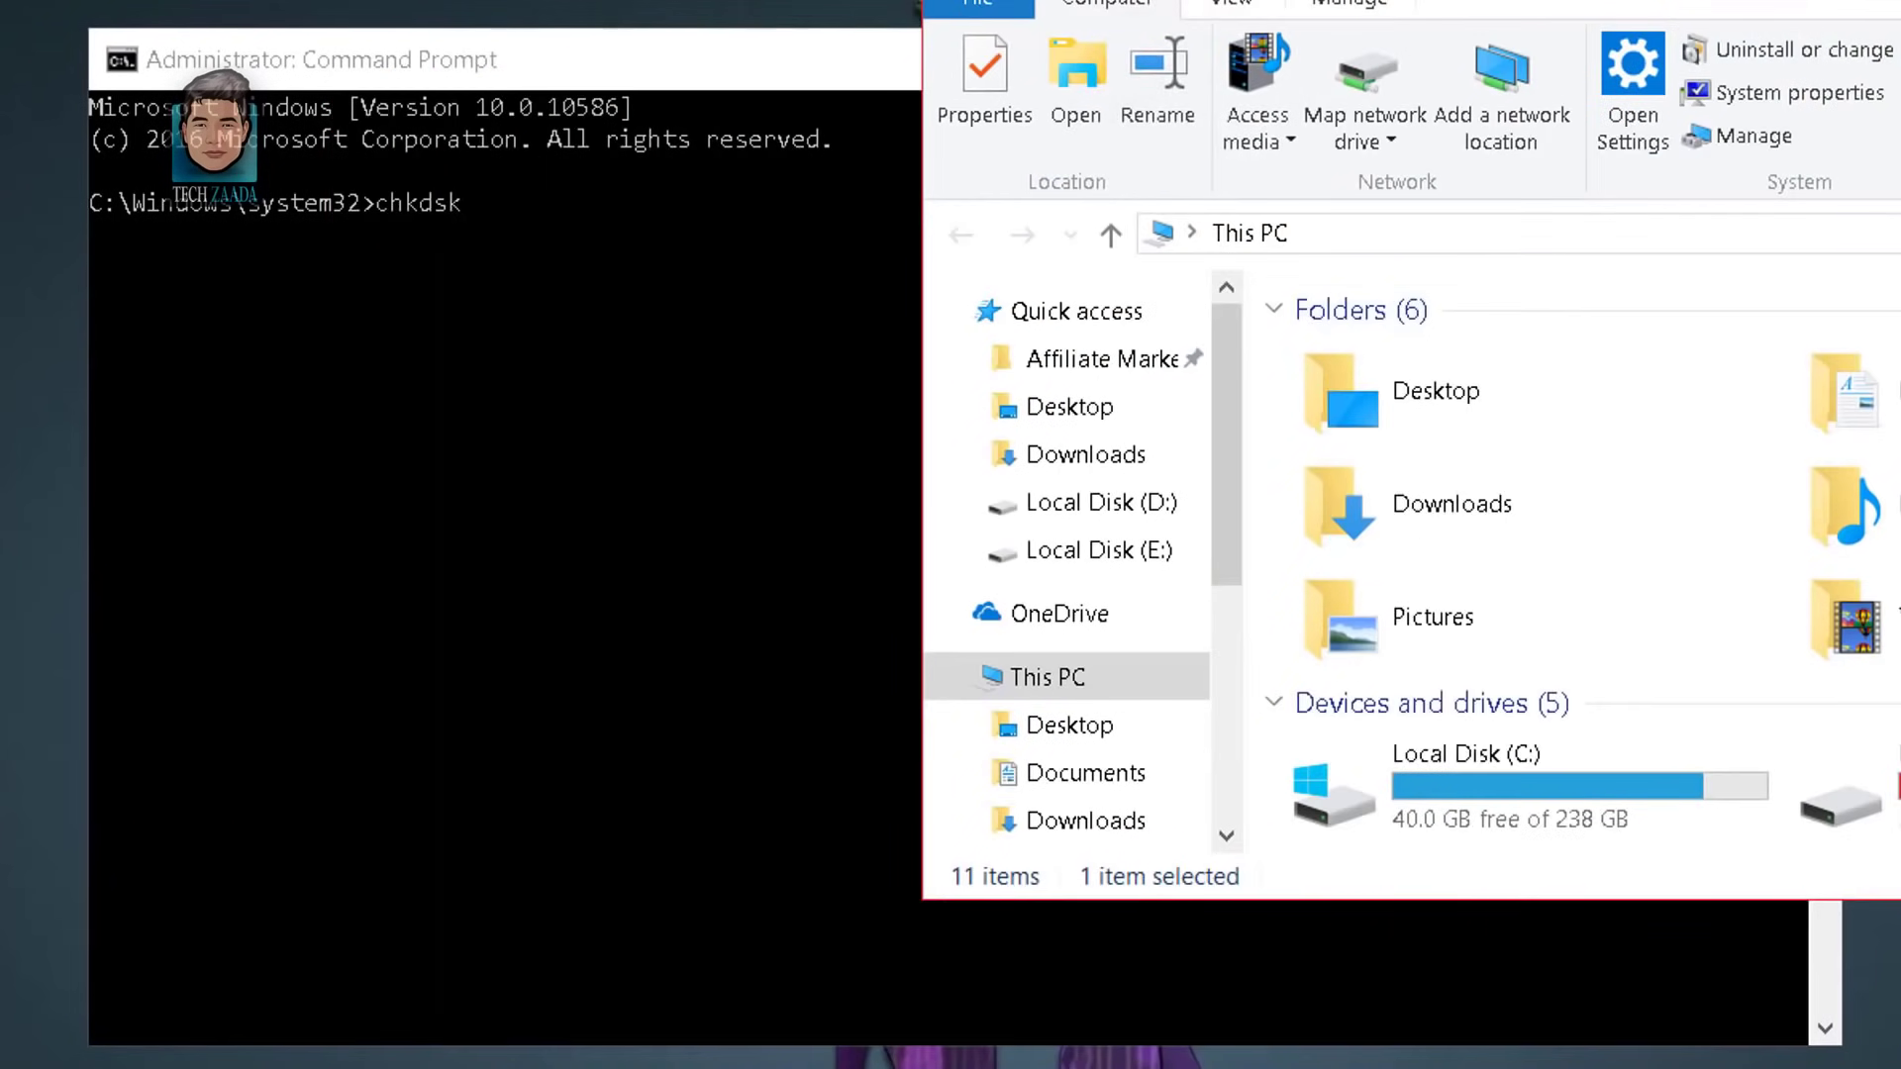
pyautogui.scroll(-2, 1584, 554)
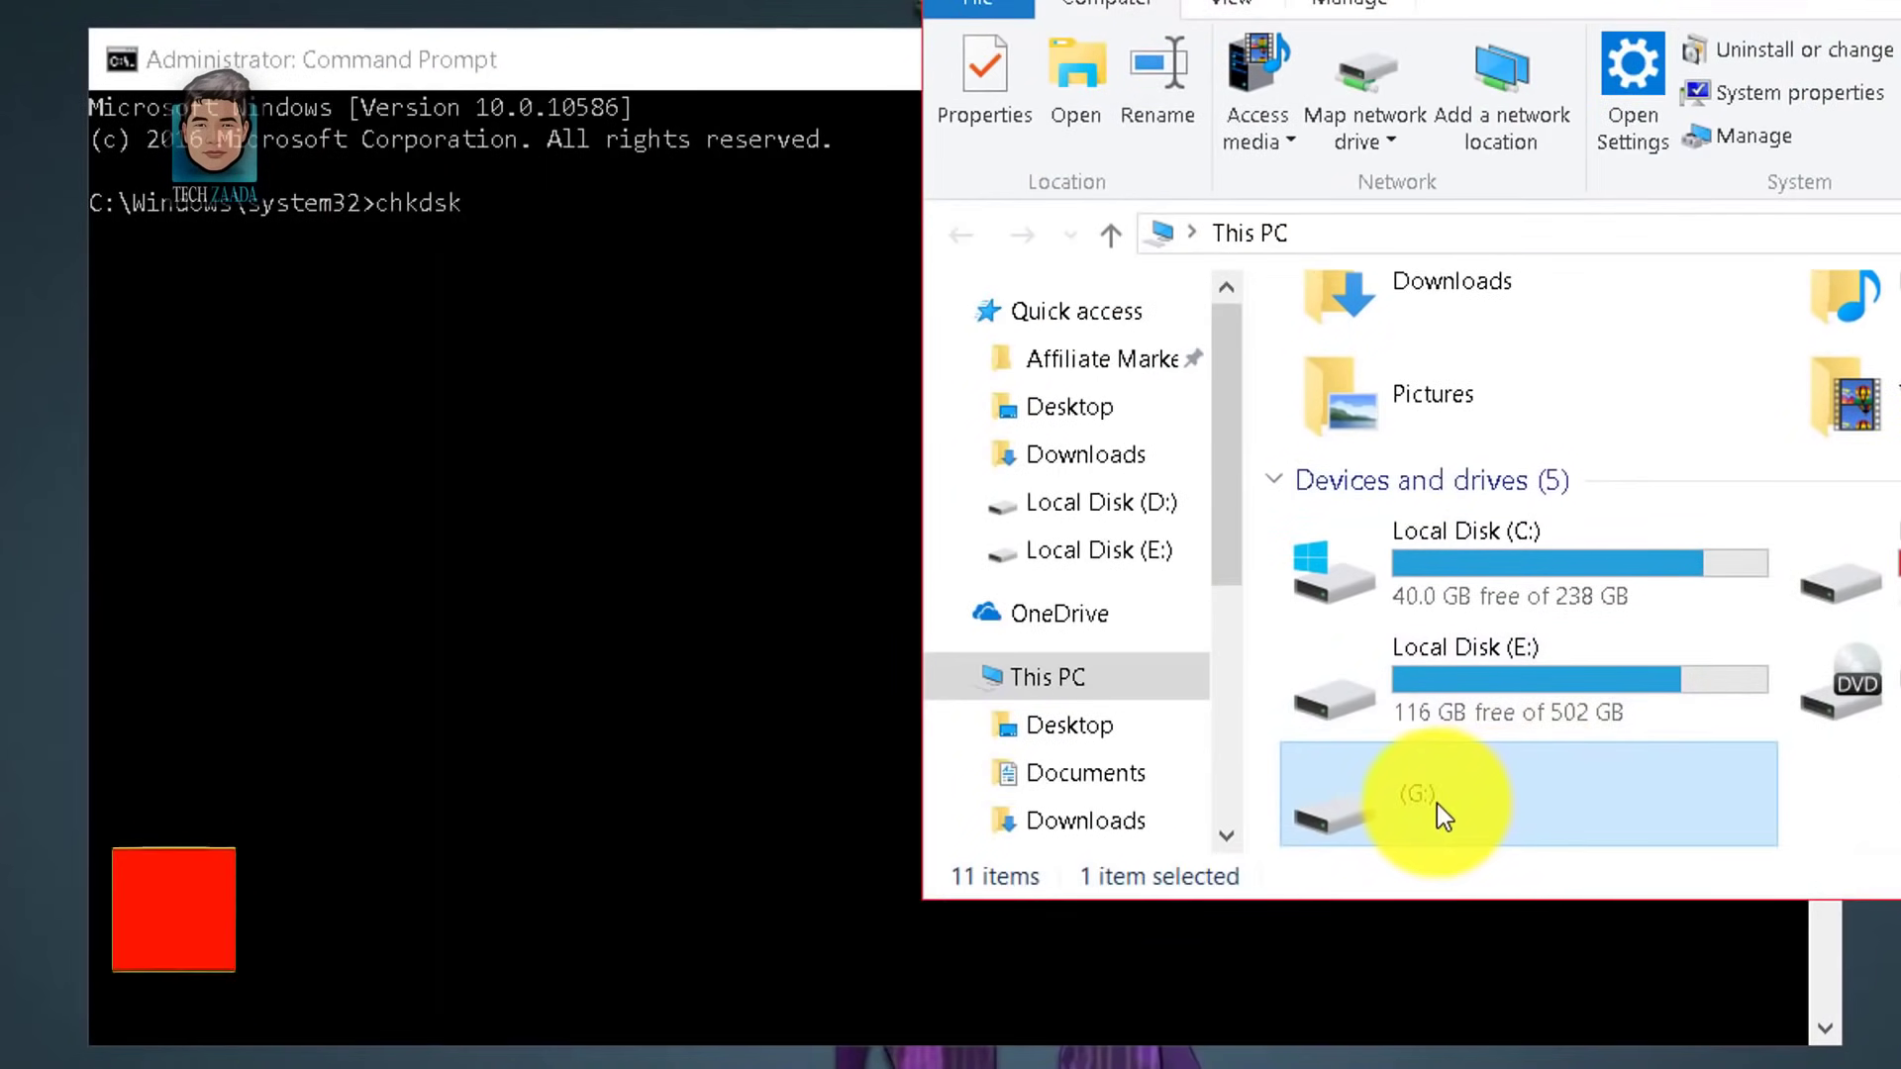
pyautogui.click(509, 212)
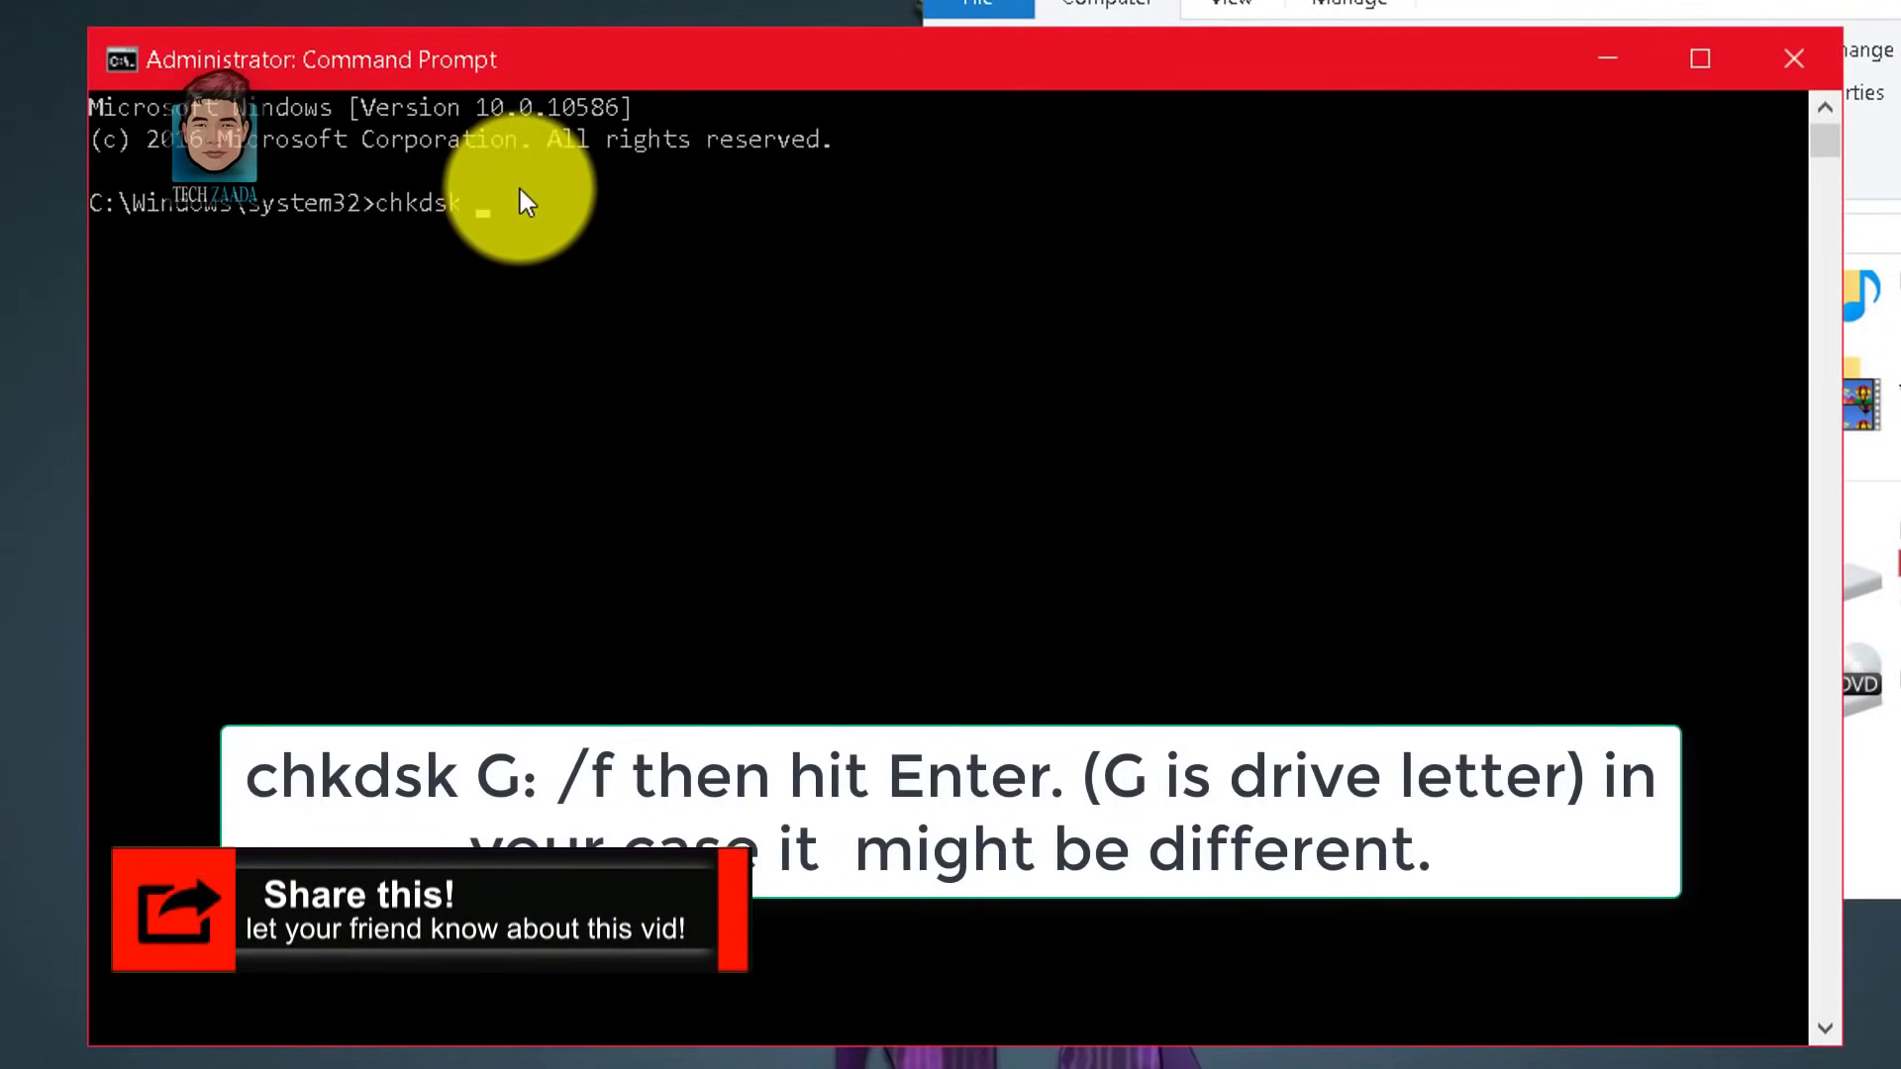
pyautogui.write('G')
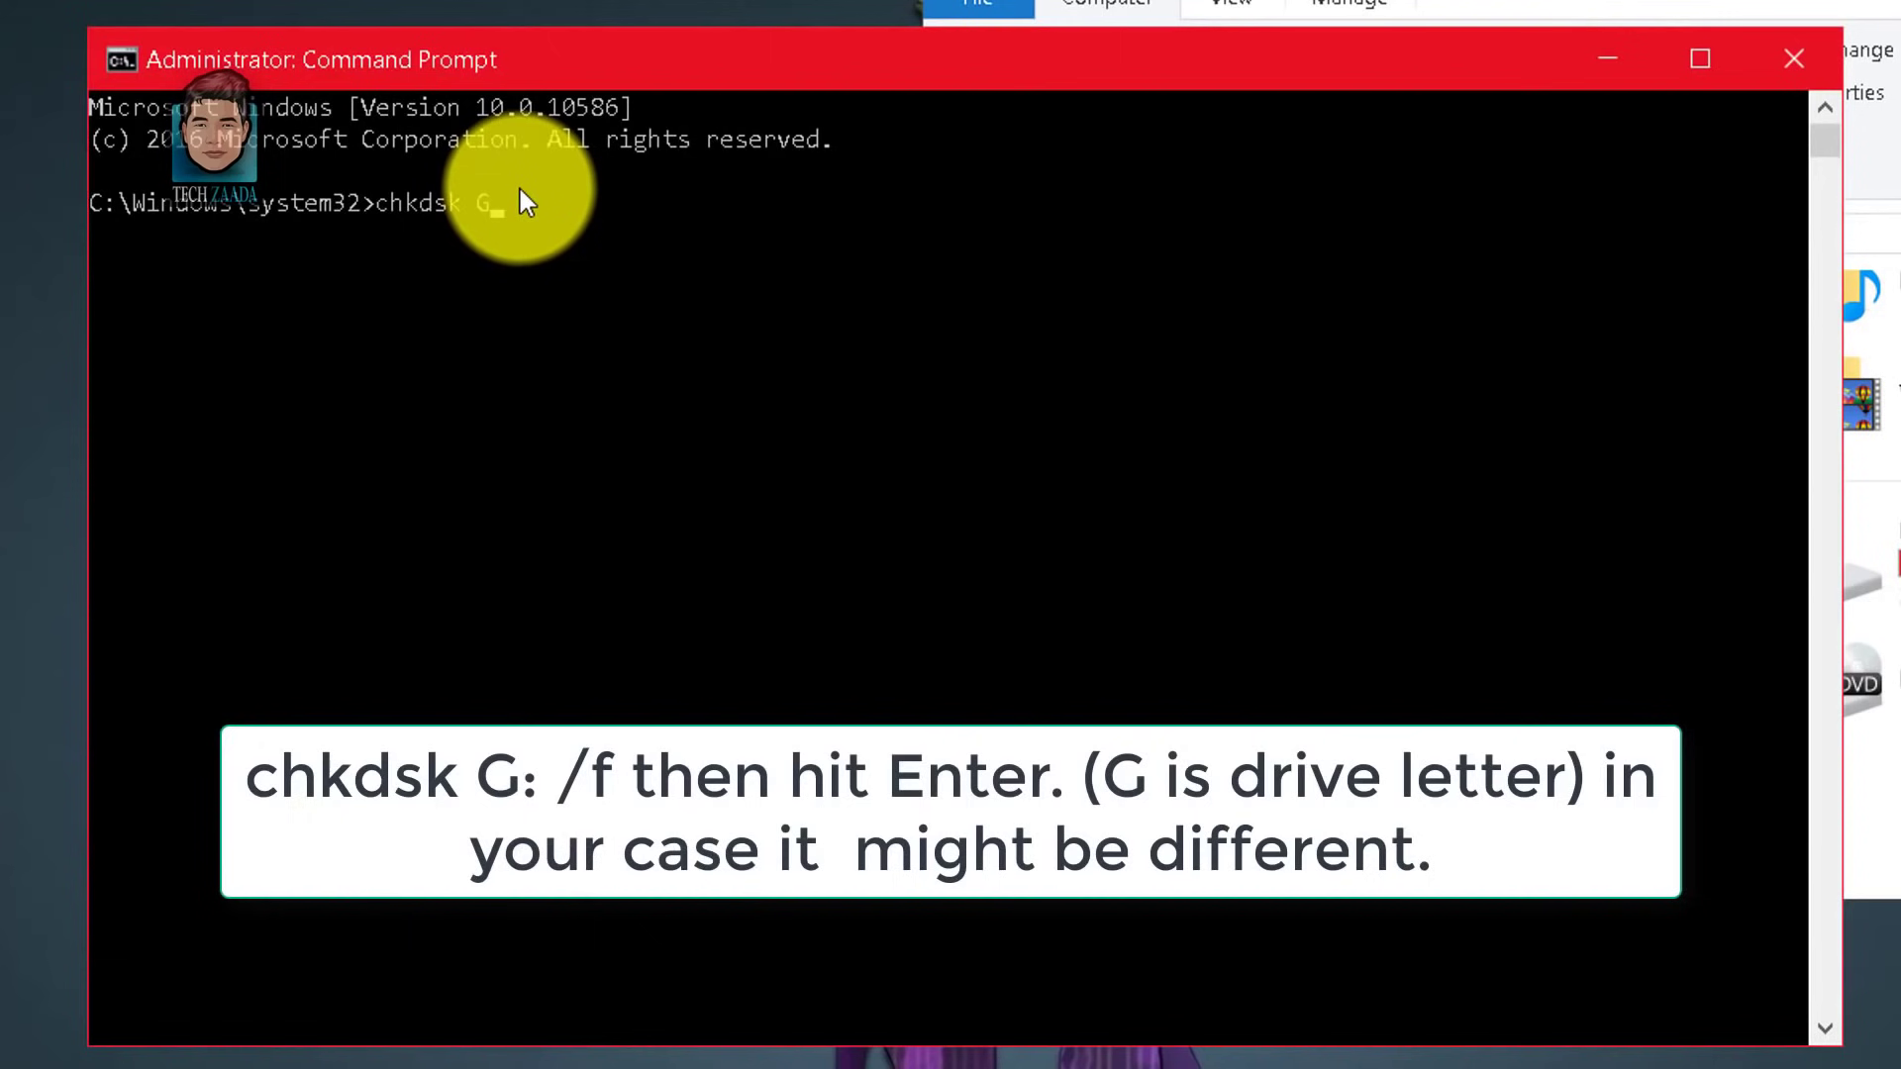
pyautogui.write(': /')
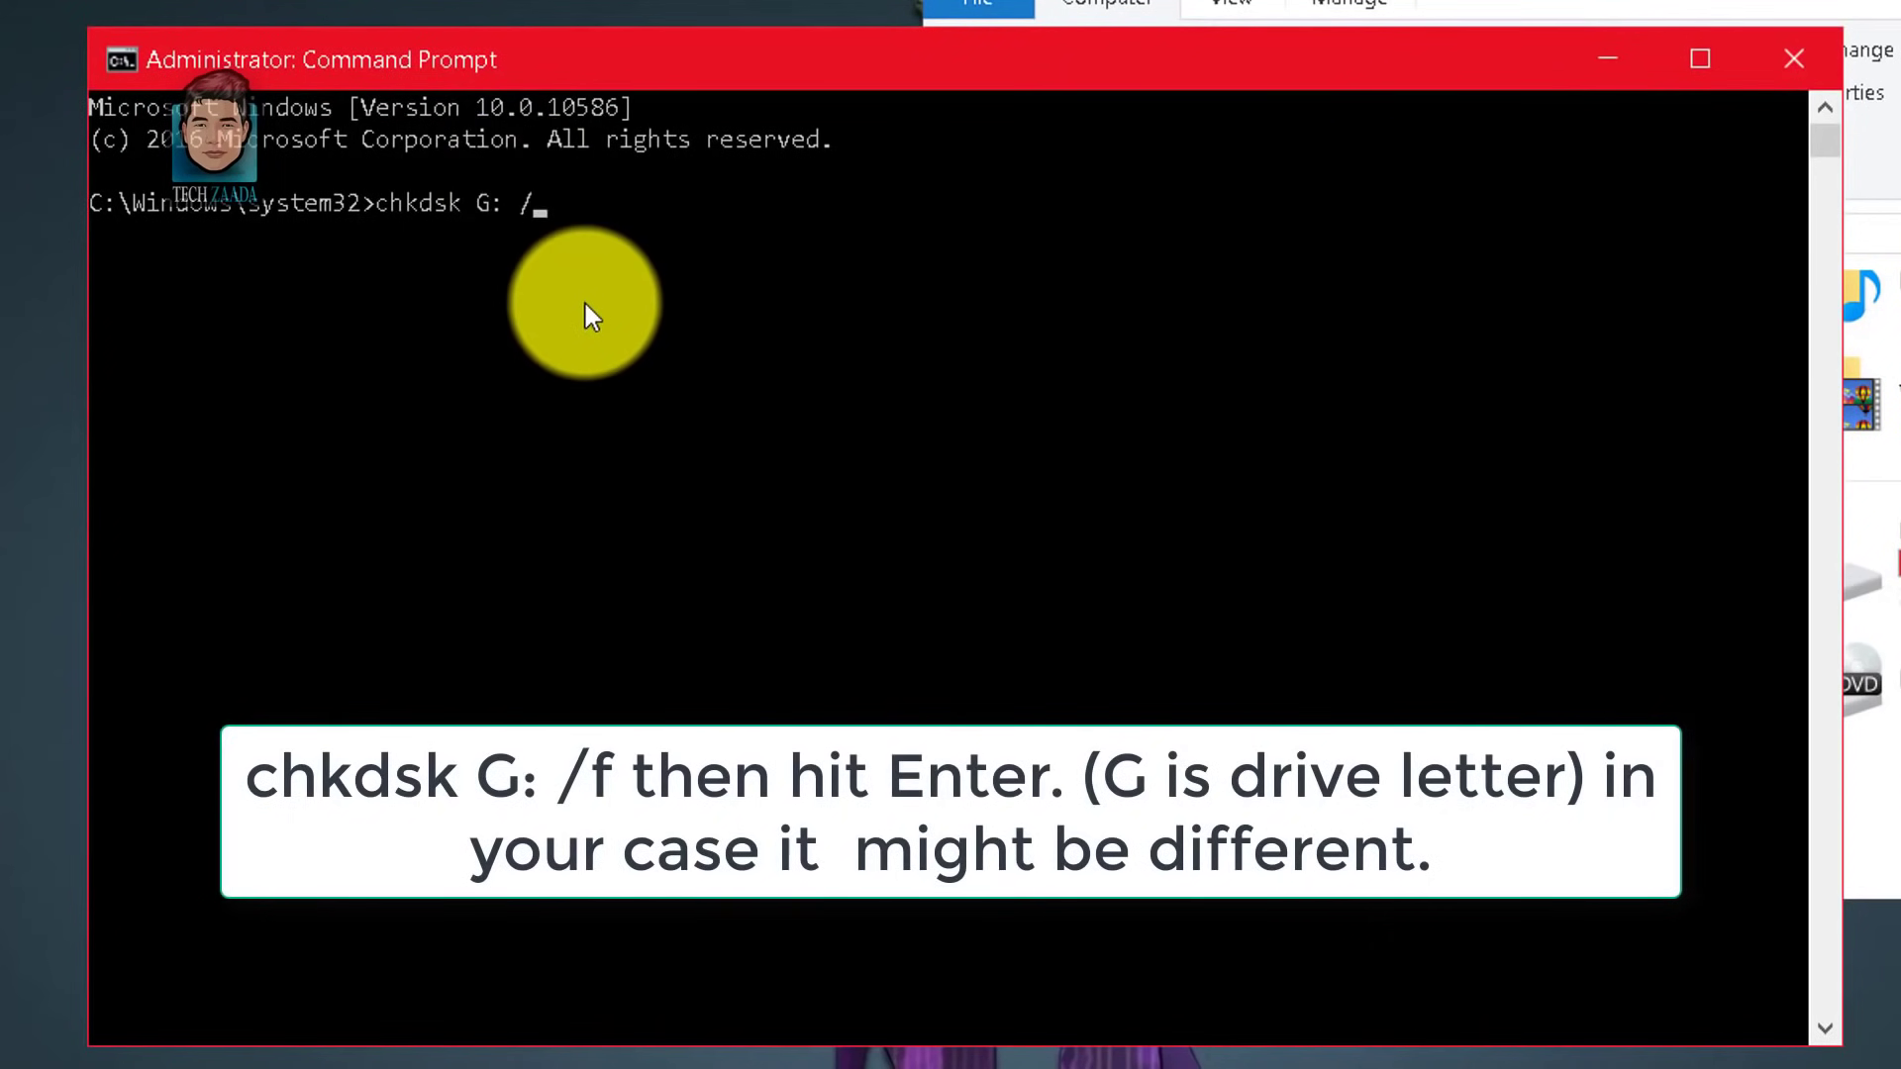
pyautogui.write('f')
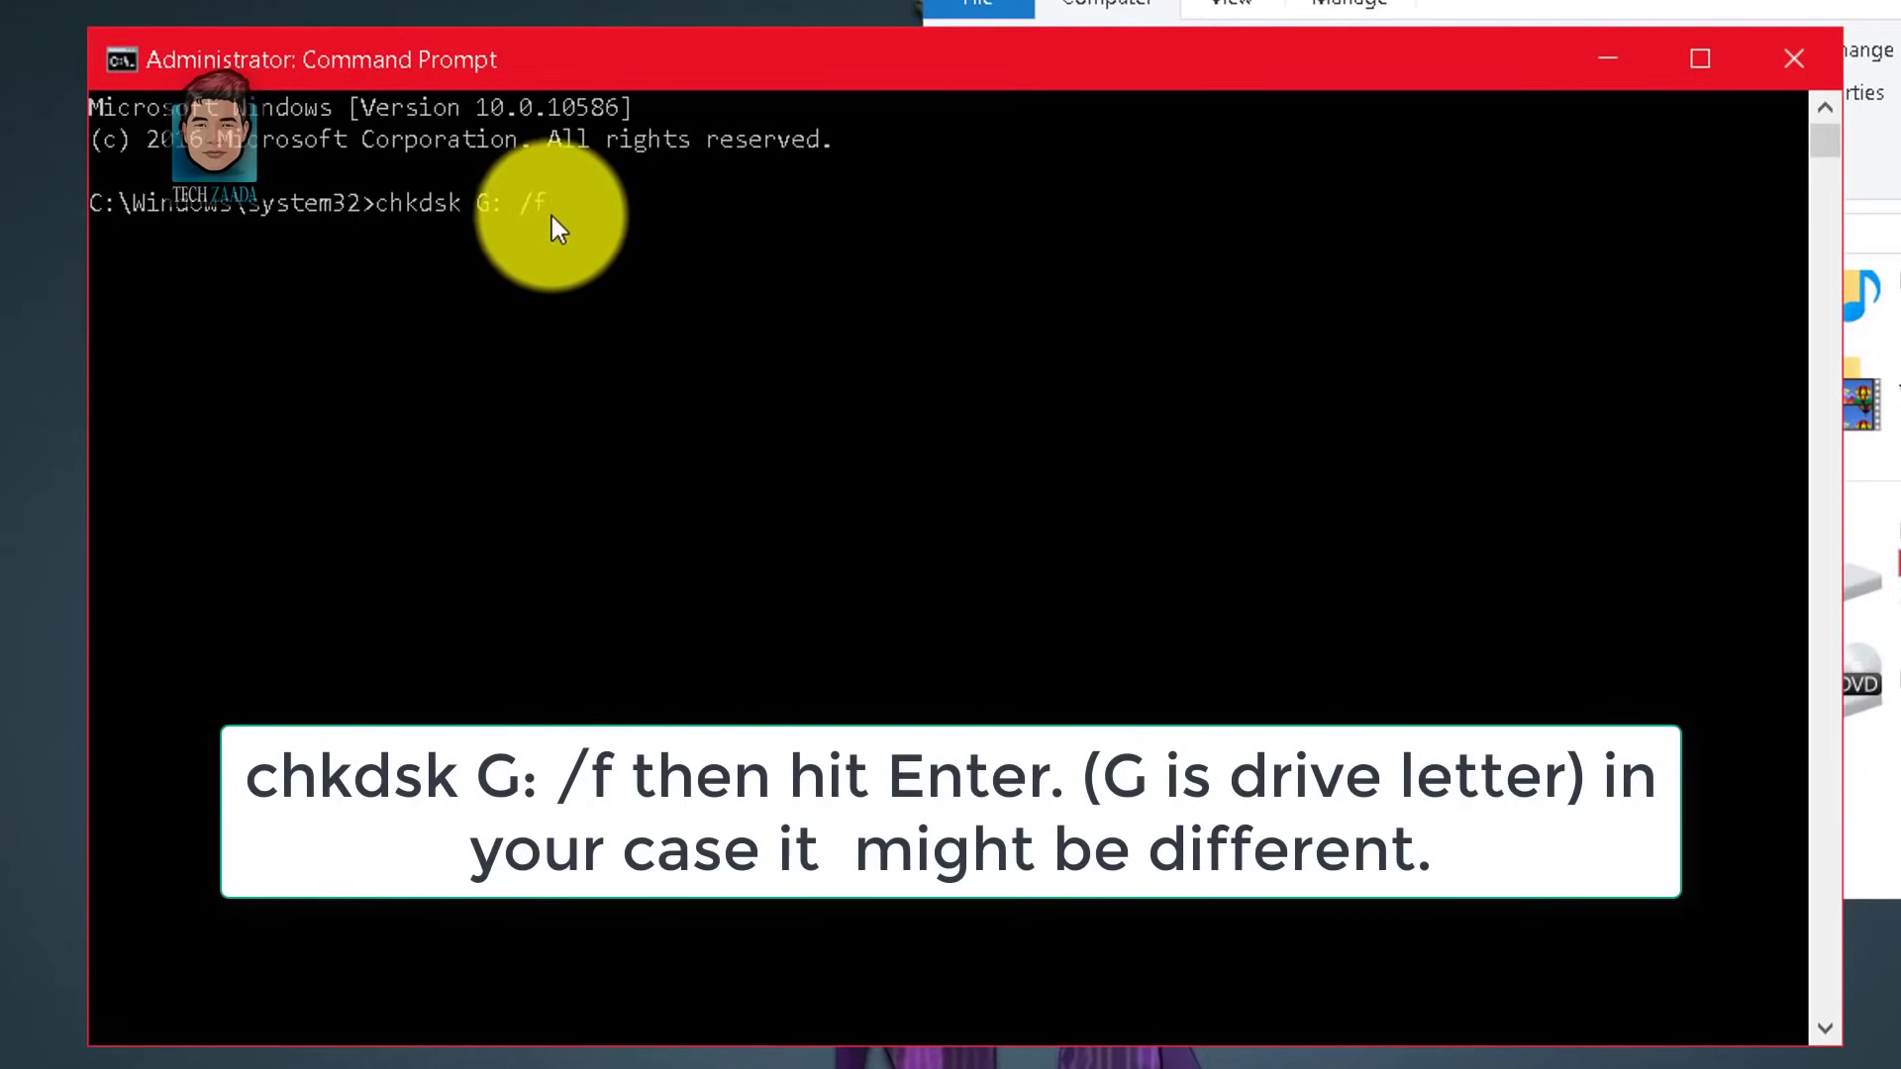
pyautogui.click(525, 216)
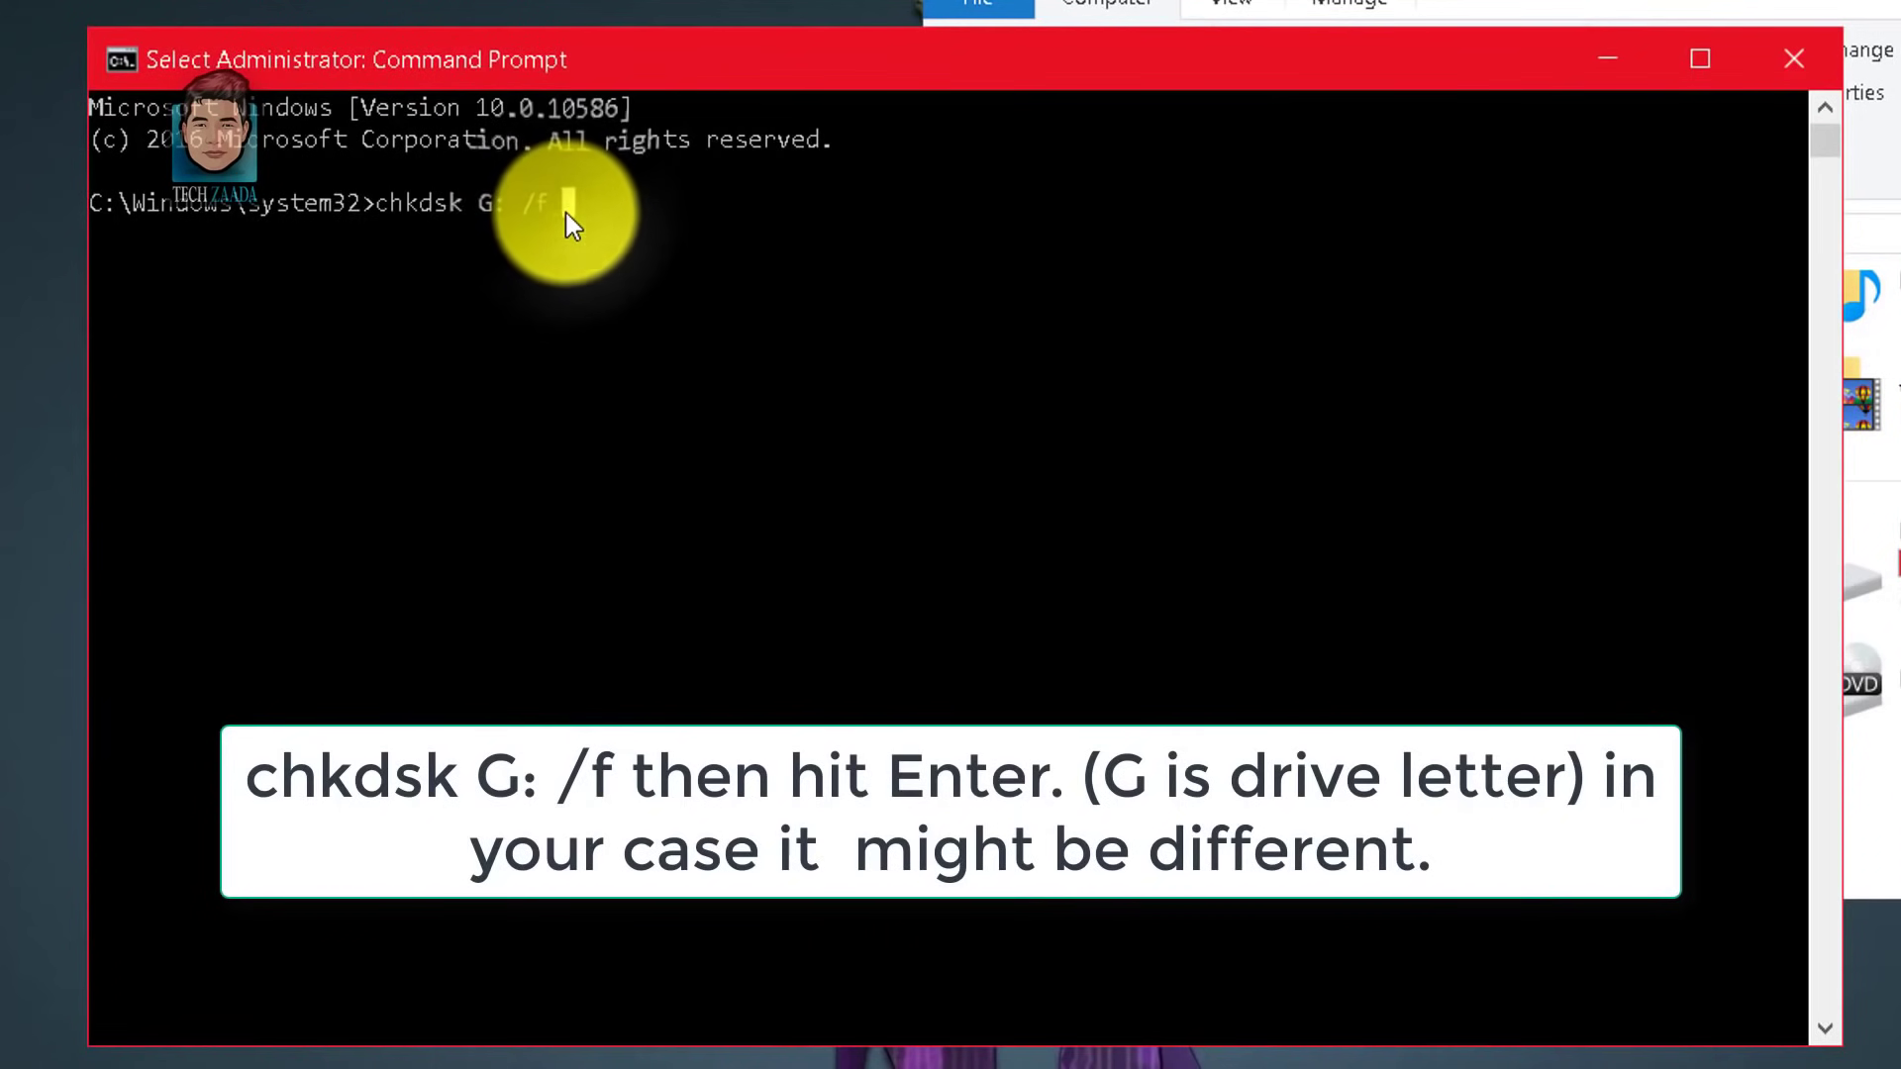
pyautogui.press('Escape')
# Run chkdsk G: /f until it reports file-system corrections, then set the console beside This PC
pyautogui.moveTo(731, 66); pyautogui.dragTo(703, 63)
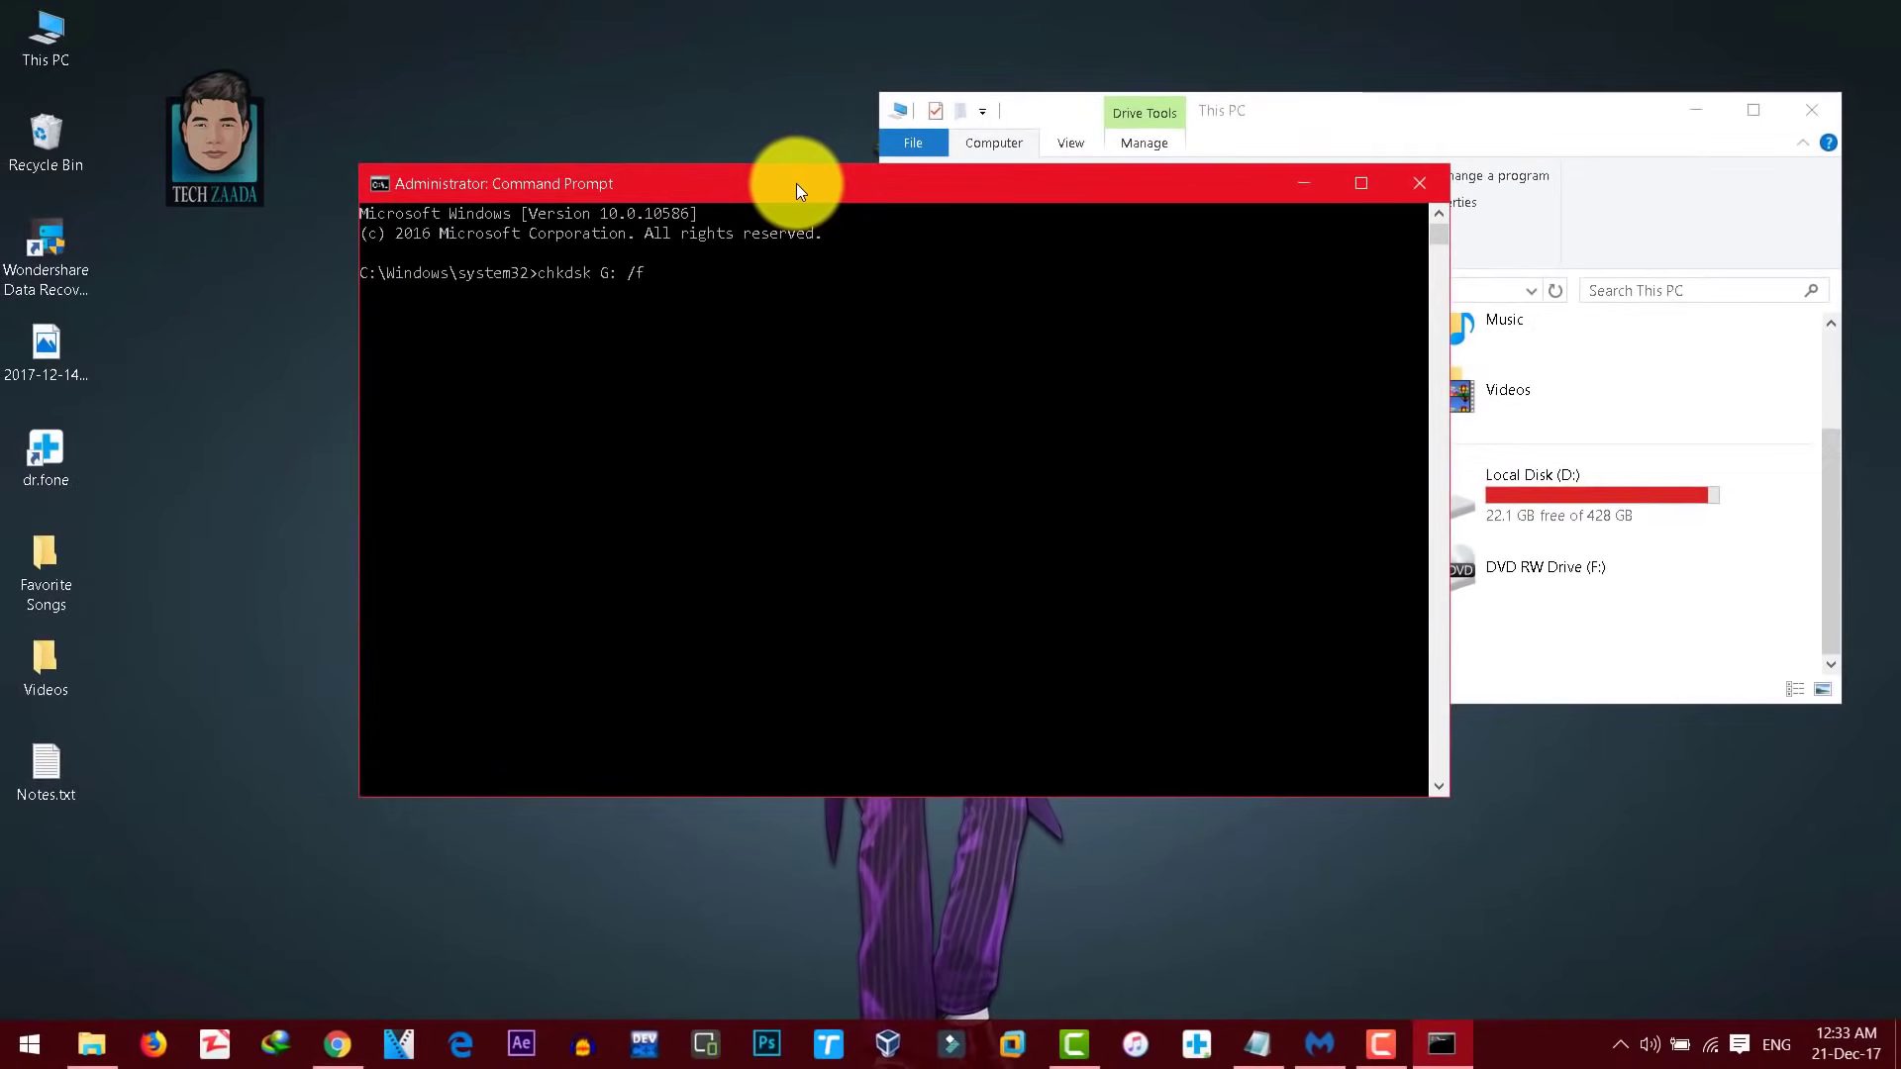
pyautogui.press('Return')
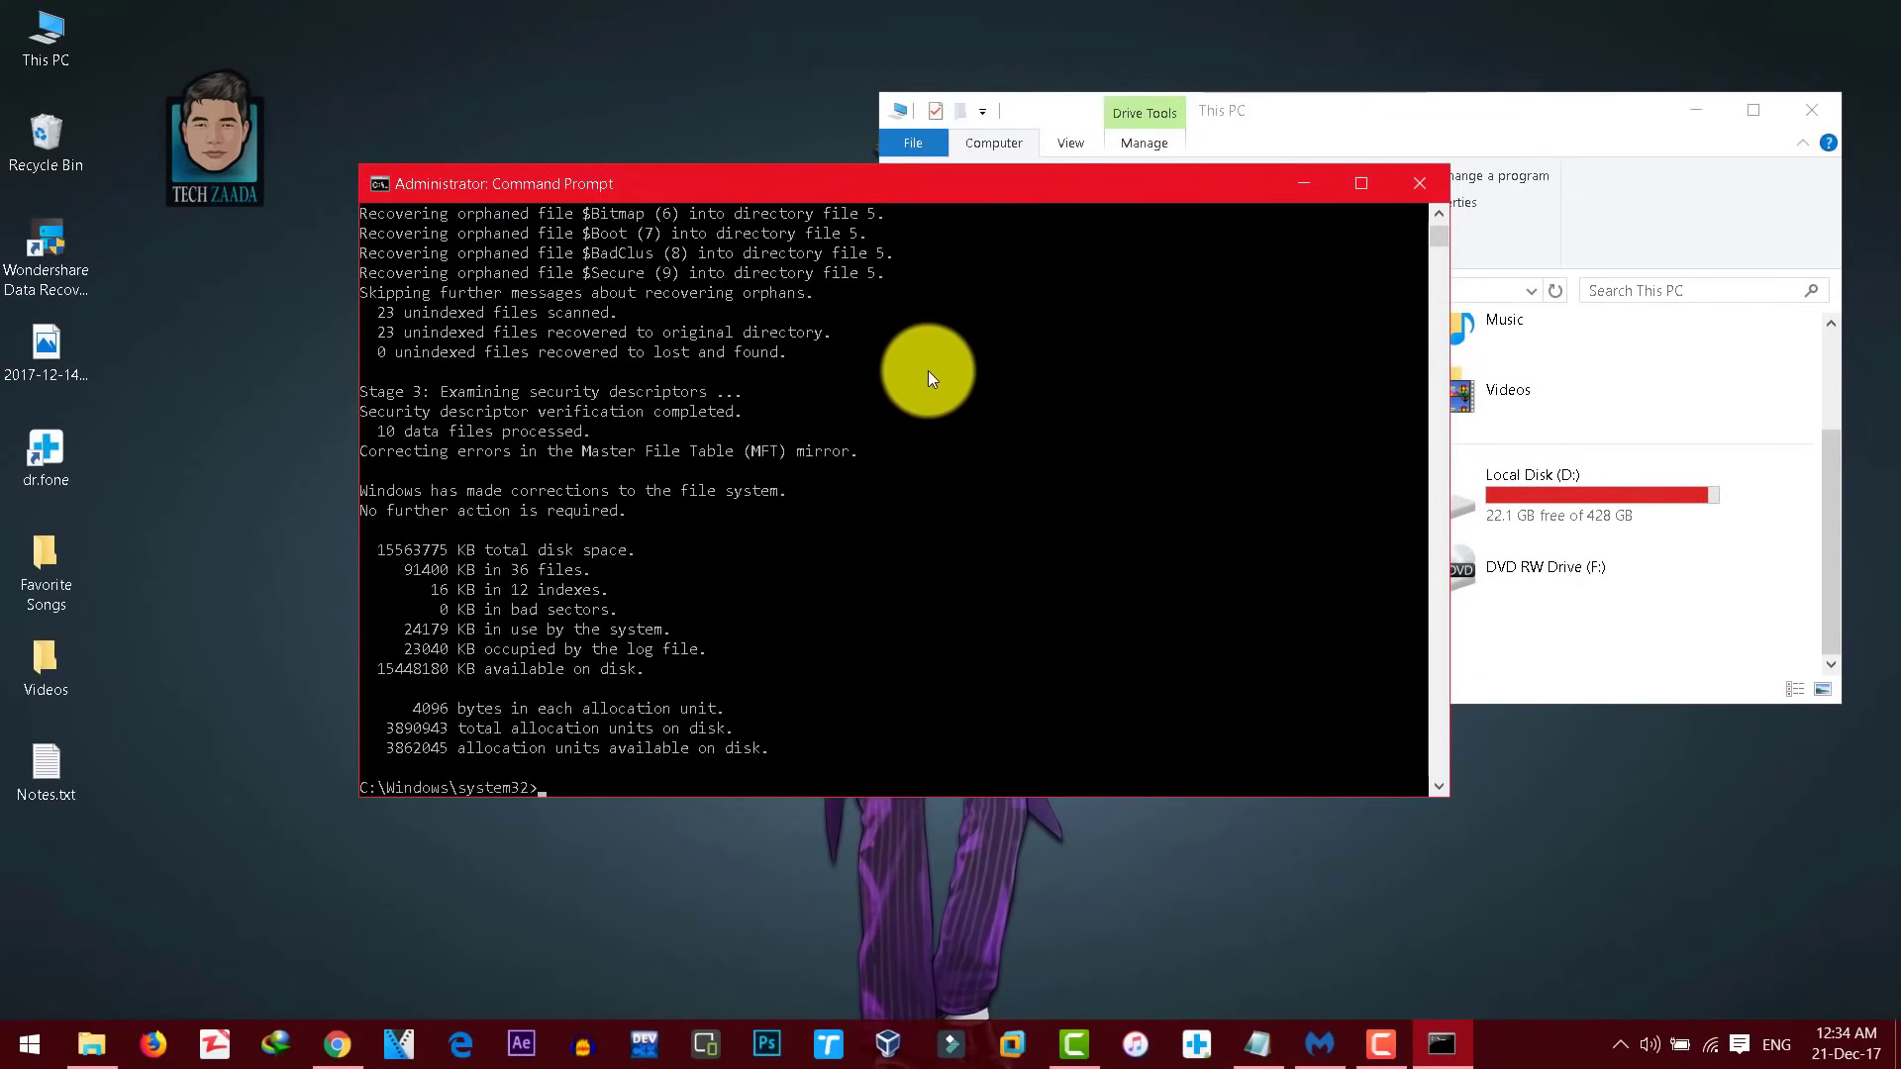
pyautogui.scroll(3, 788, 394)
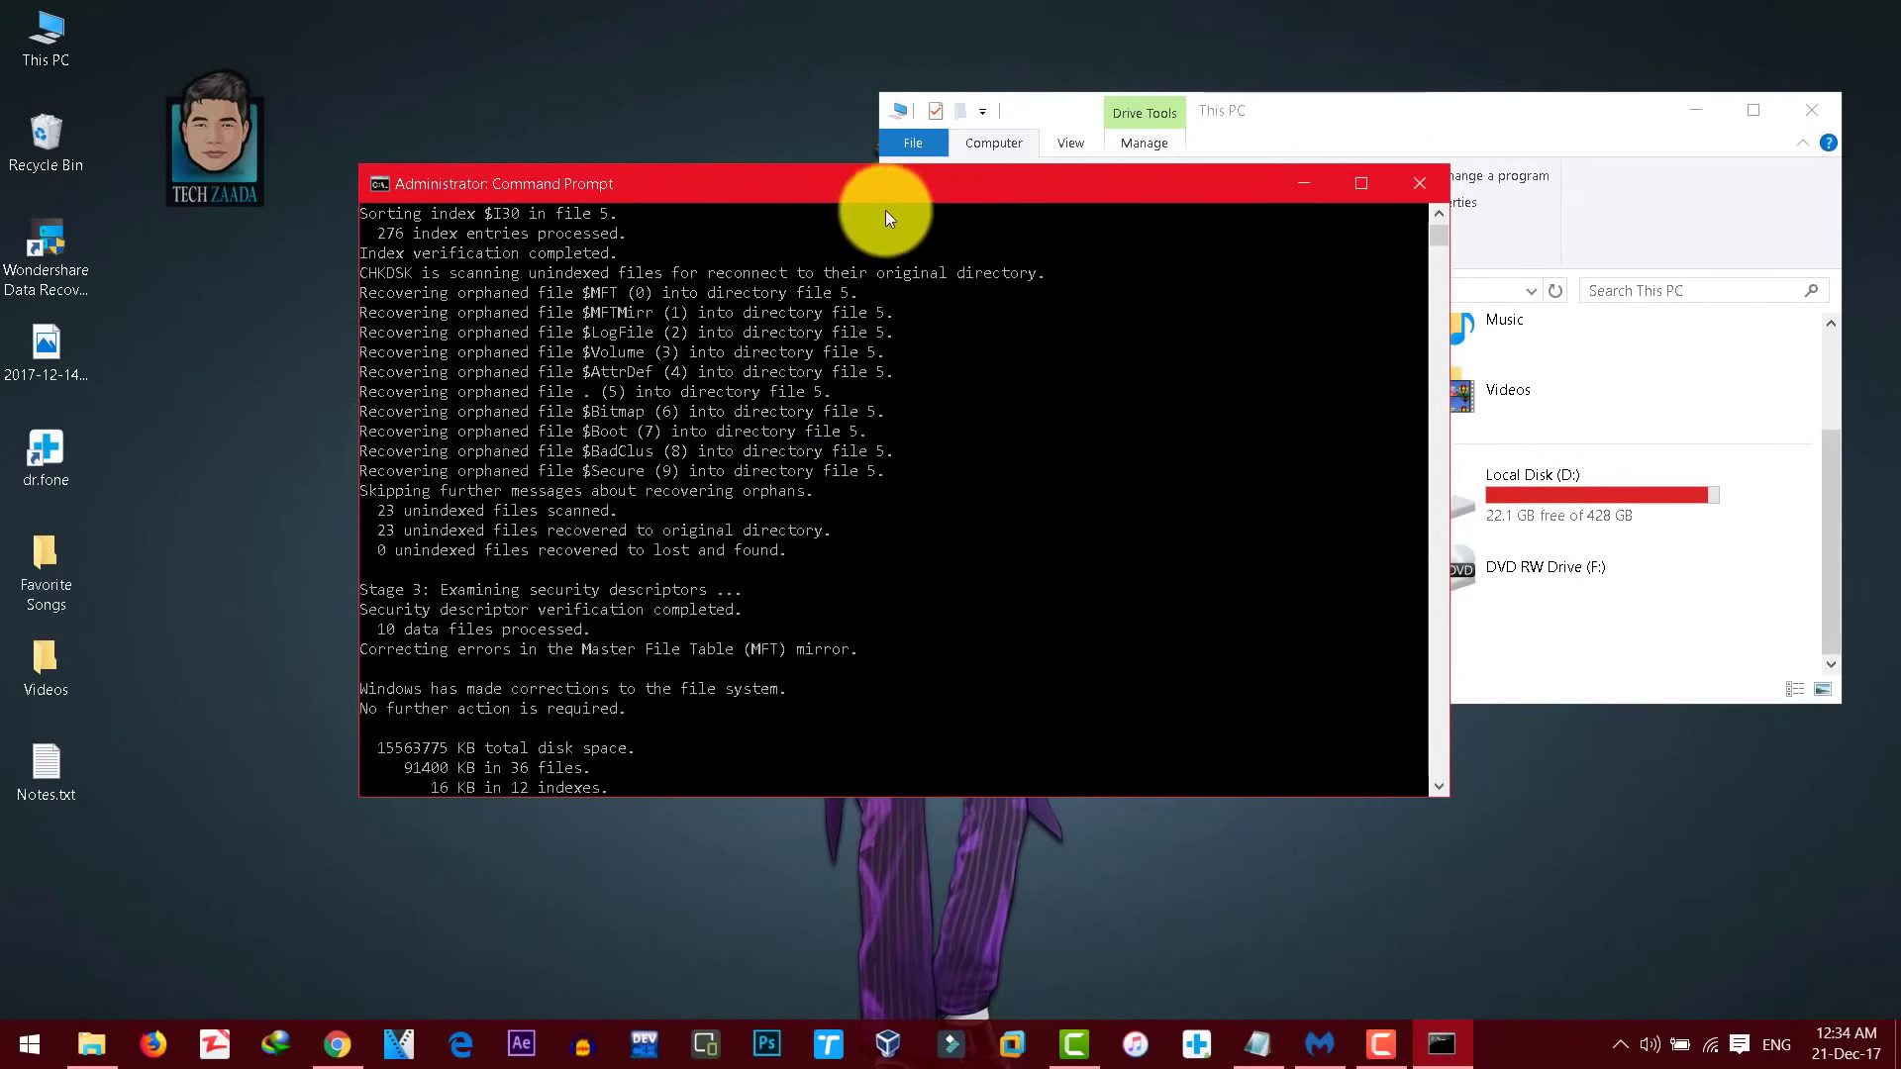
pyautogui.moveTo(922, 186); pyautogui.dragTo(731, 172)
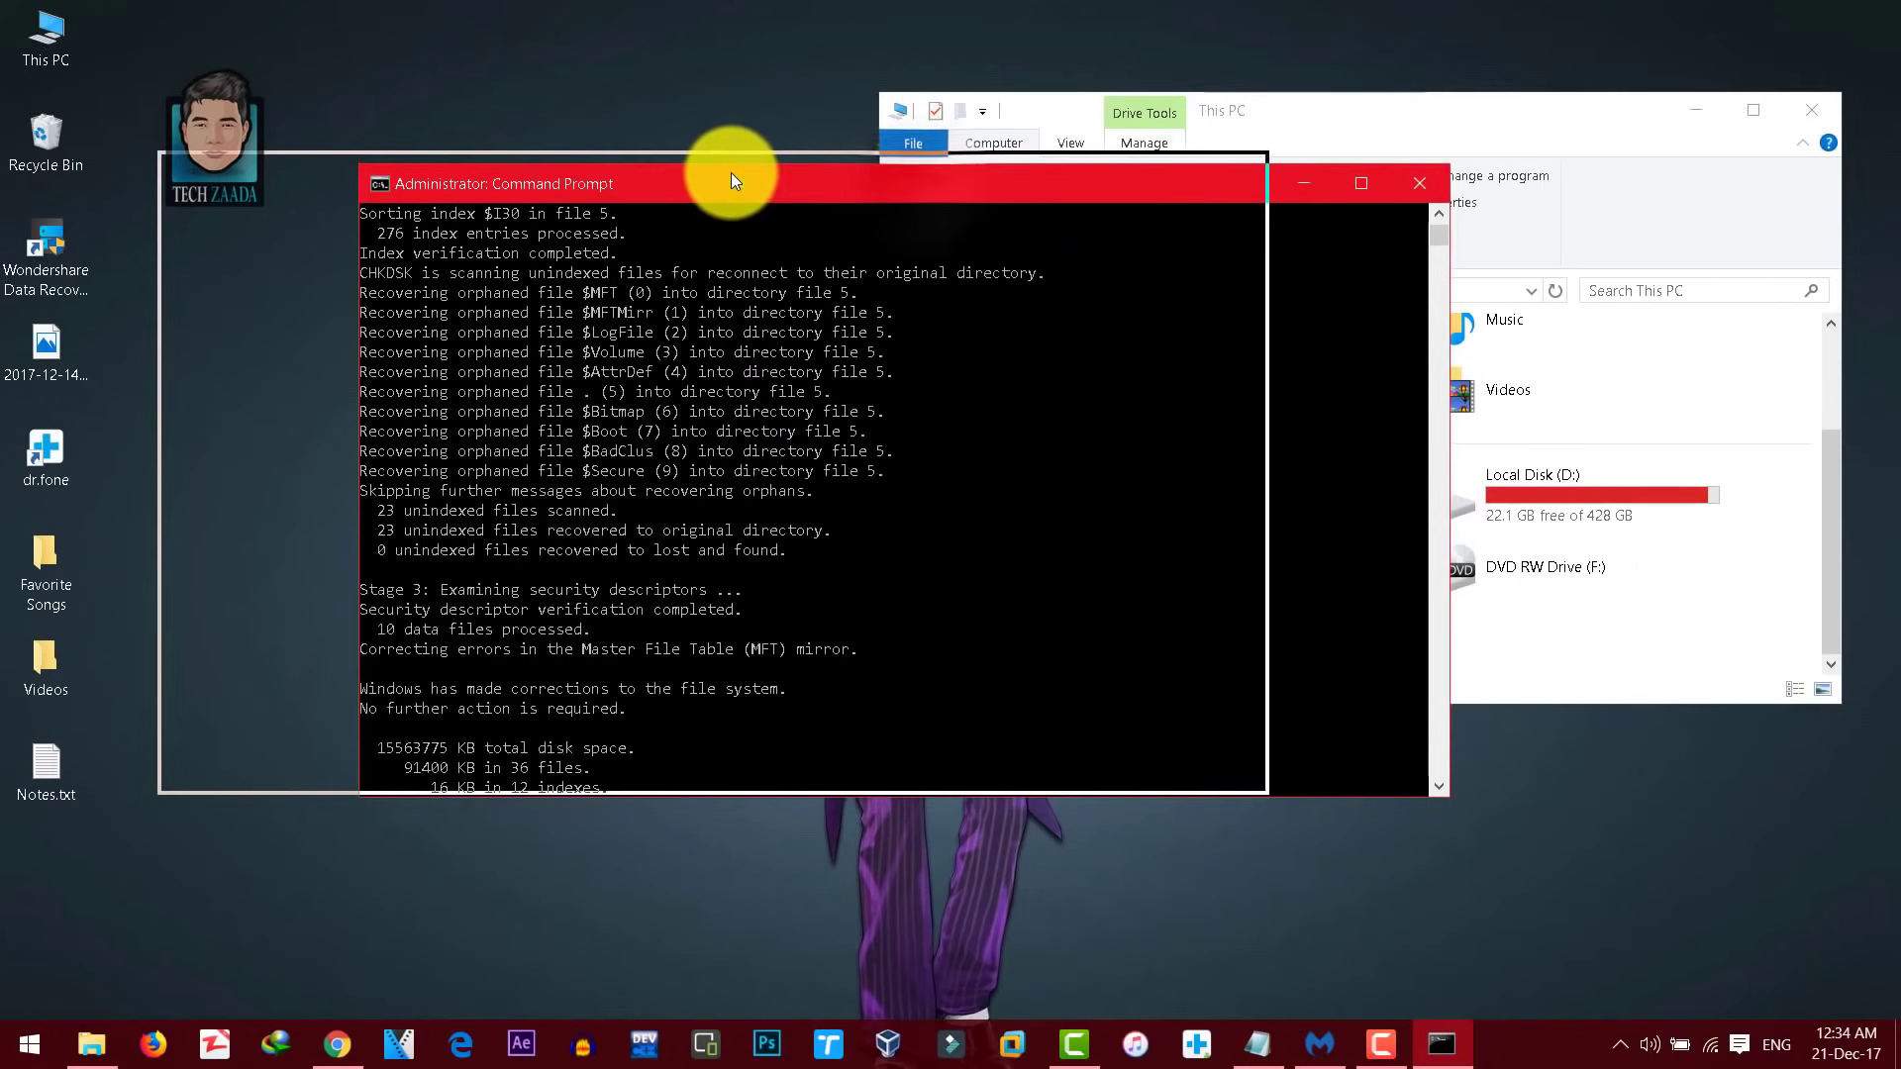
pyautogui.moveTo(1314, 109); pyautogui.dragTo(1384, 116)
# Open Tech Zaada (G:), view IMG_4754.JPG in Photos, then close the photo
pyautogui.doubleClick(1293, 638)
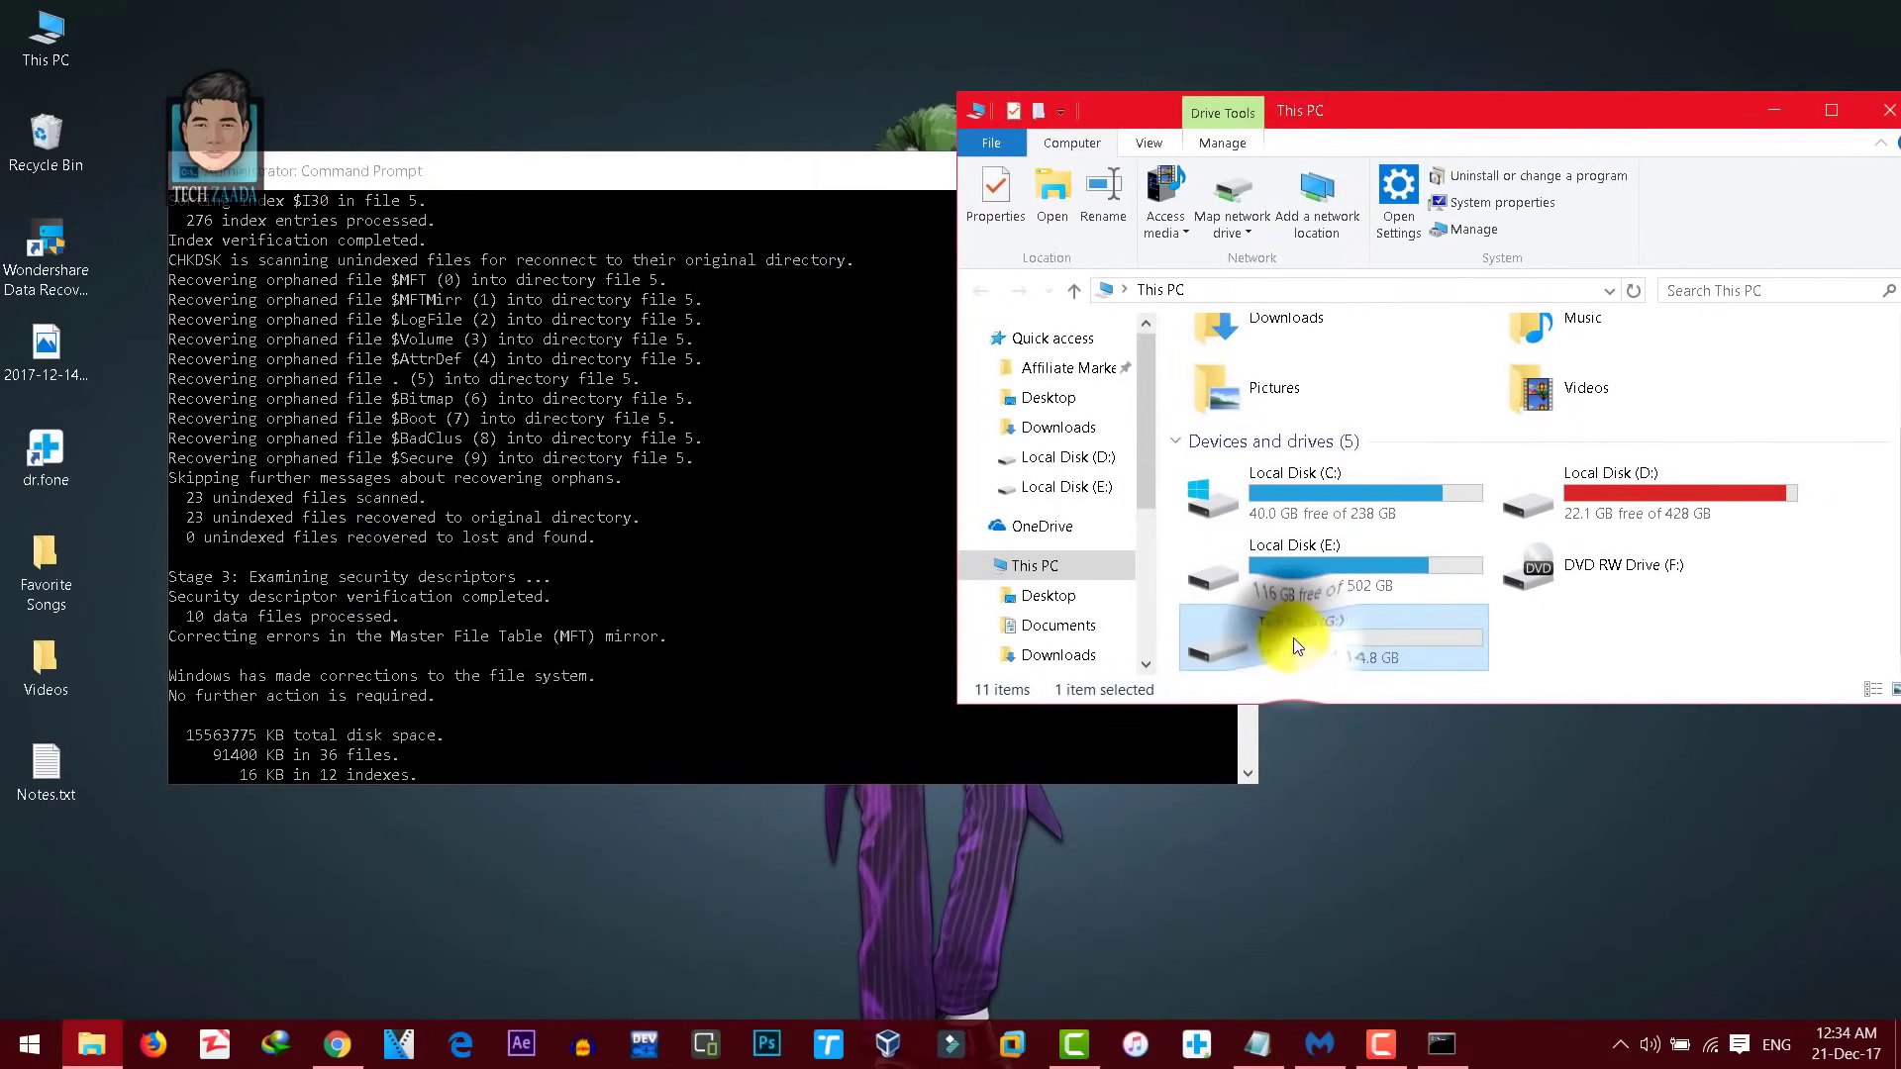
pyautogui.doubleClick(1233, 401)
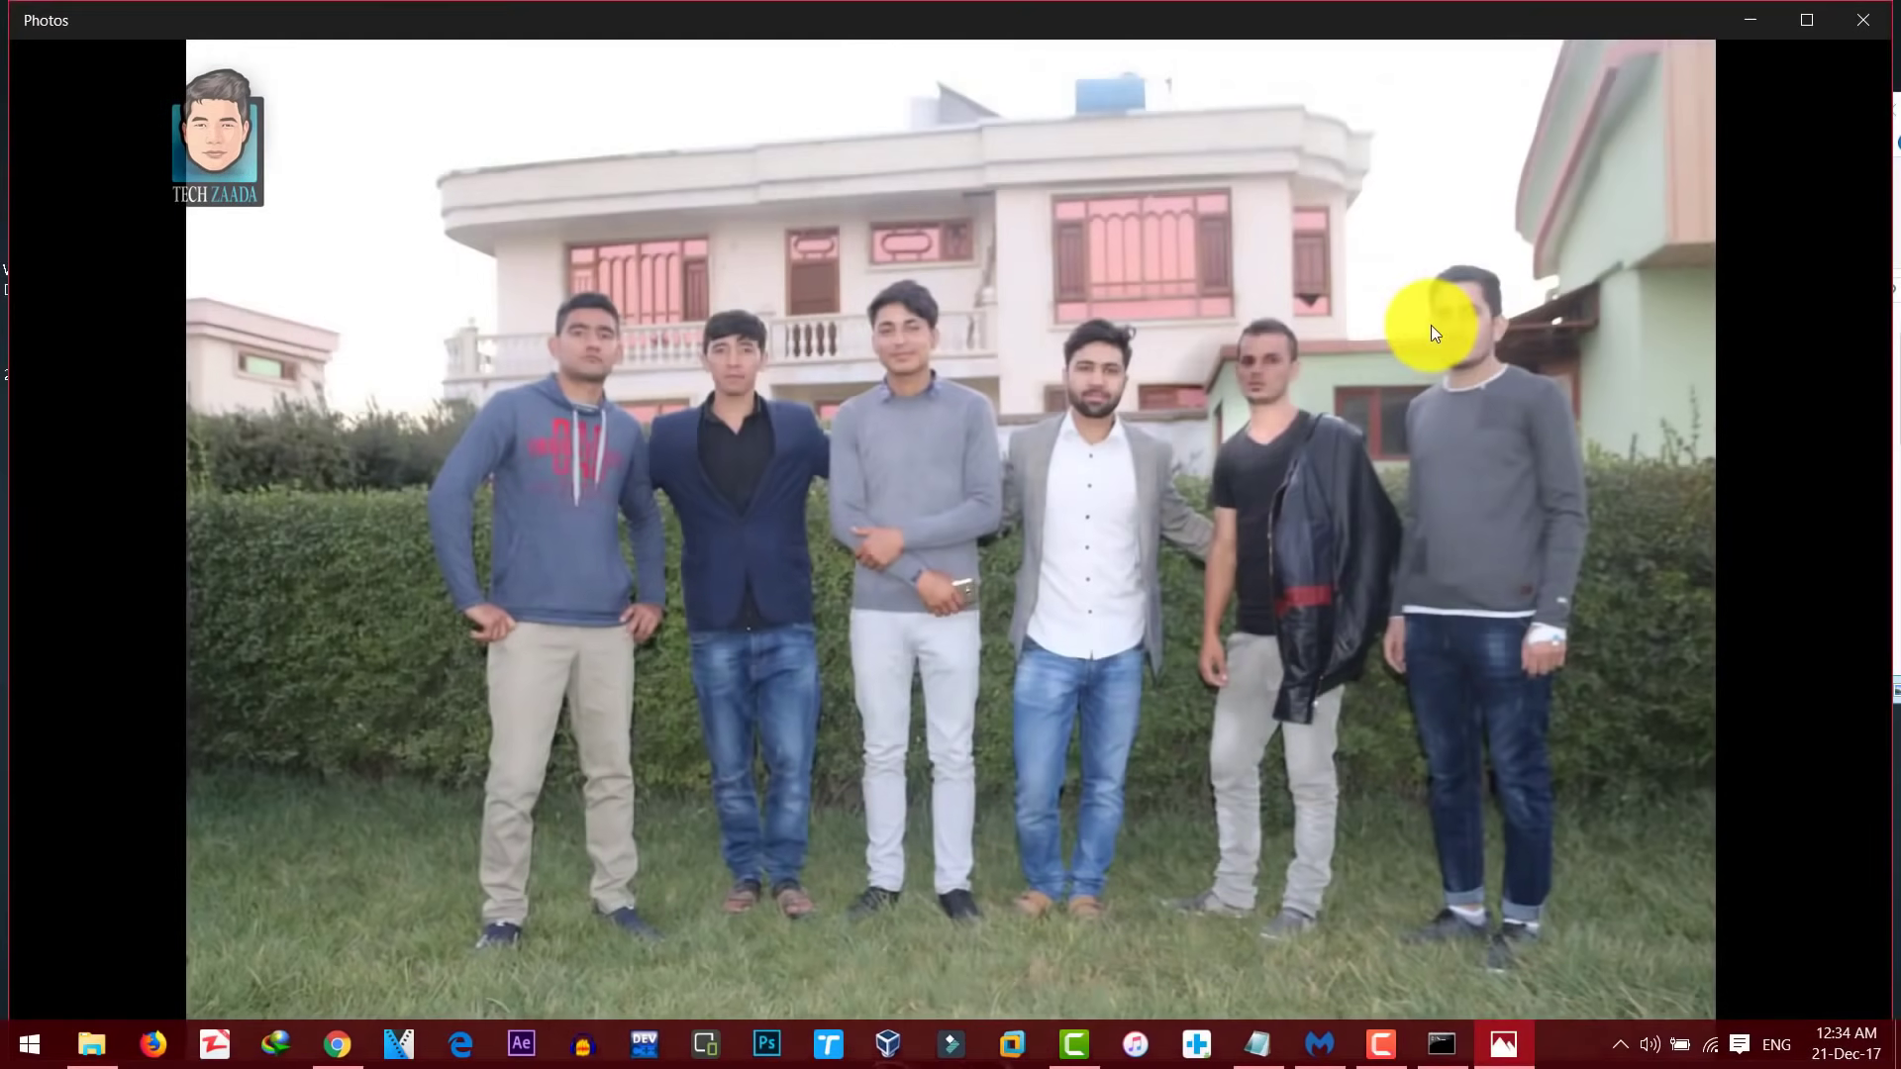
pyautogui.click(1859, 22)
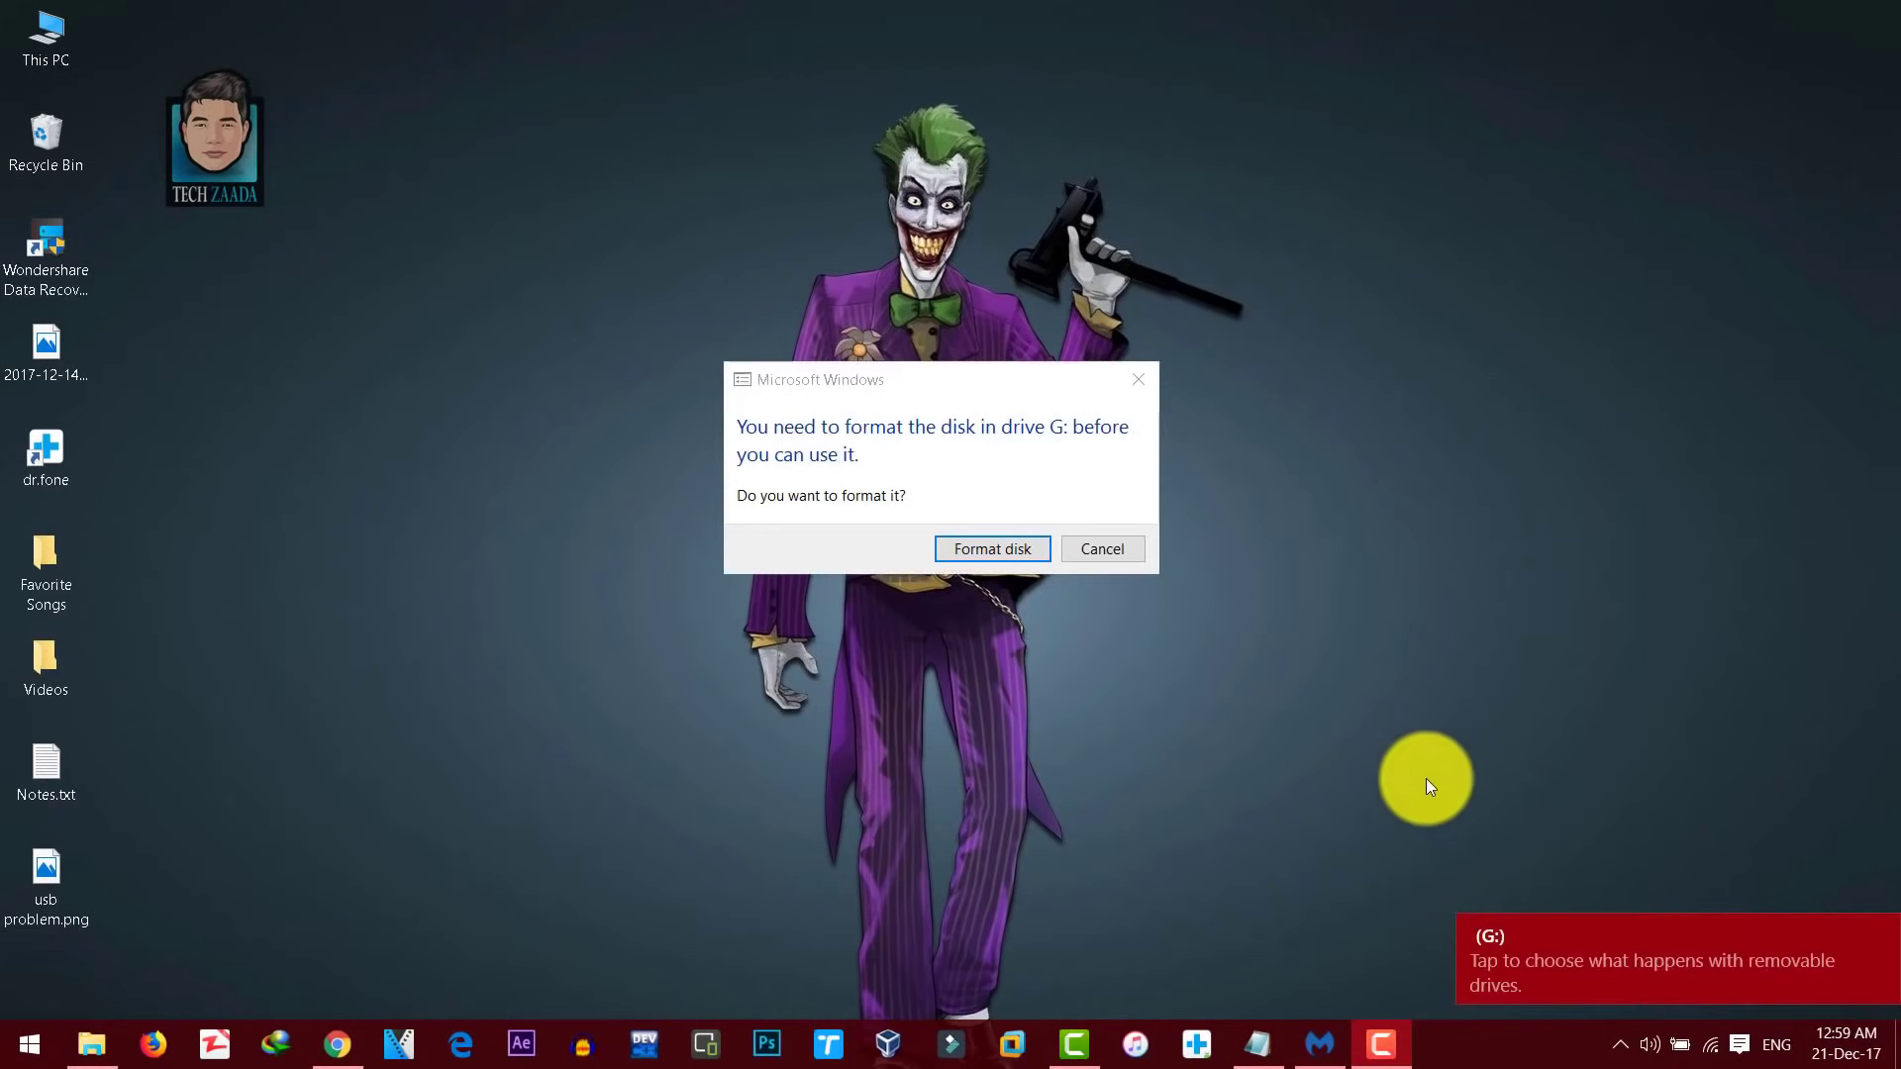
# Cancel the format prompt and open Computer Management's Disk Management from This PC
pyautogui.click(1101, 550)
pyautogui.rightClick(575, 364)
pyautogui.click(638, 437)
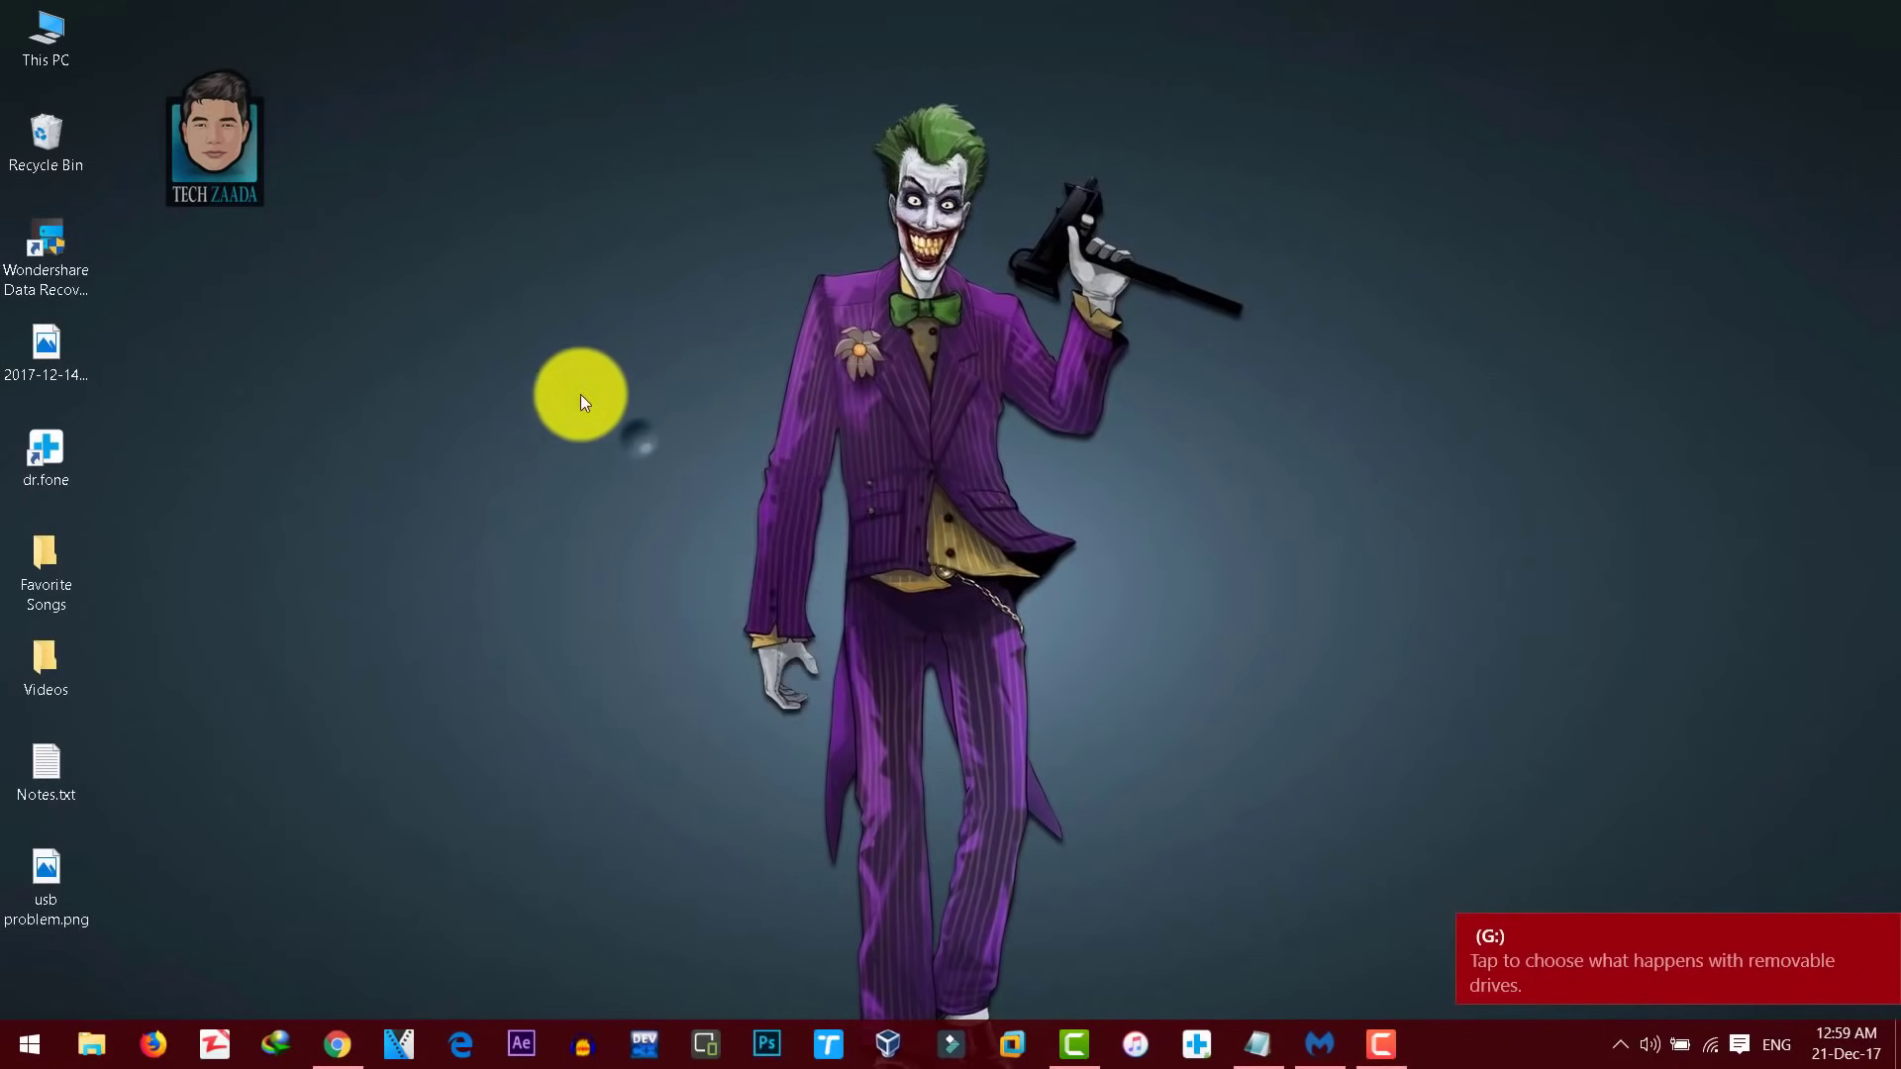
pyautogui.rightClick(31, 32)
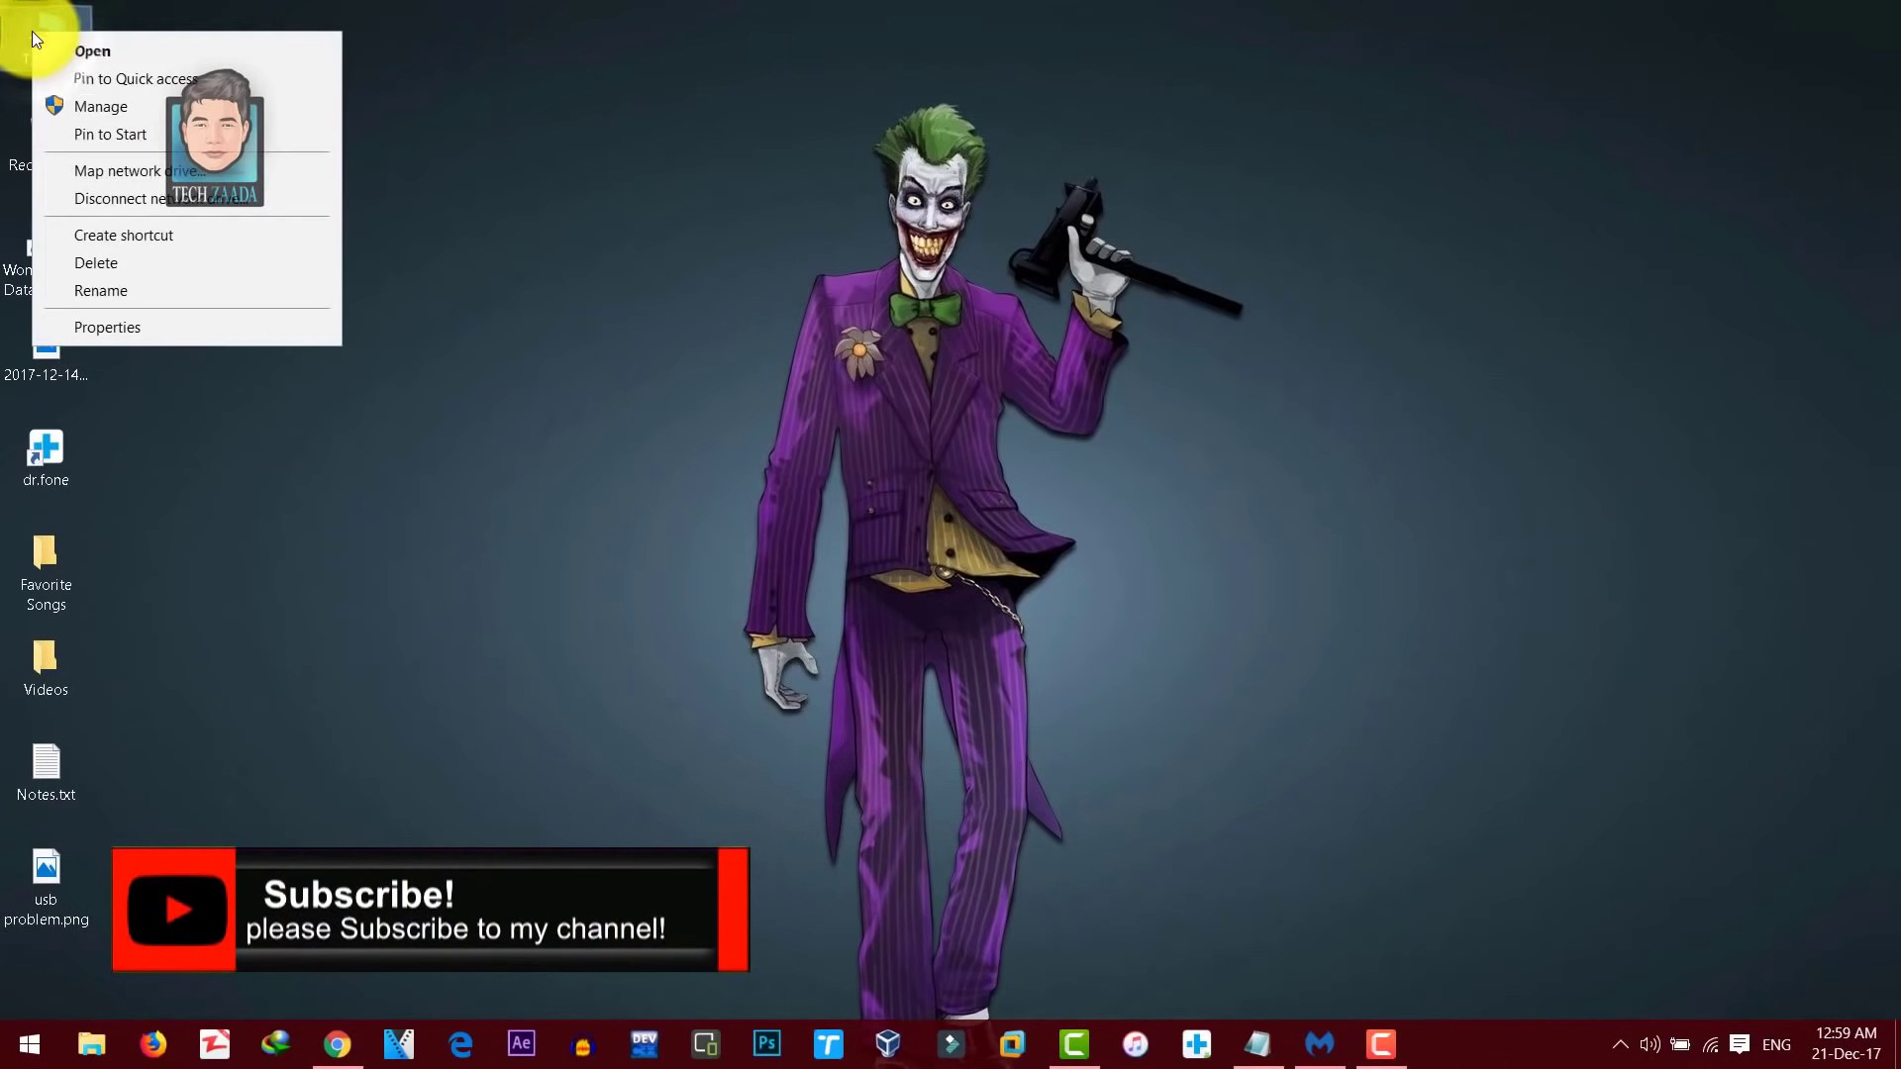
pyautogui.click(103, 105)
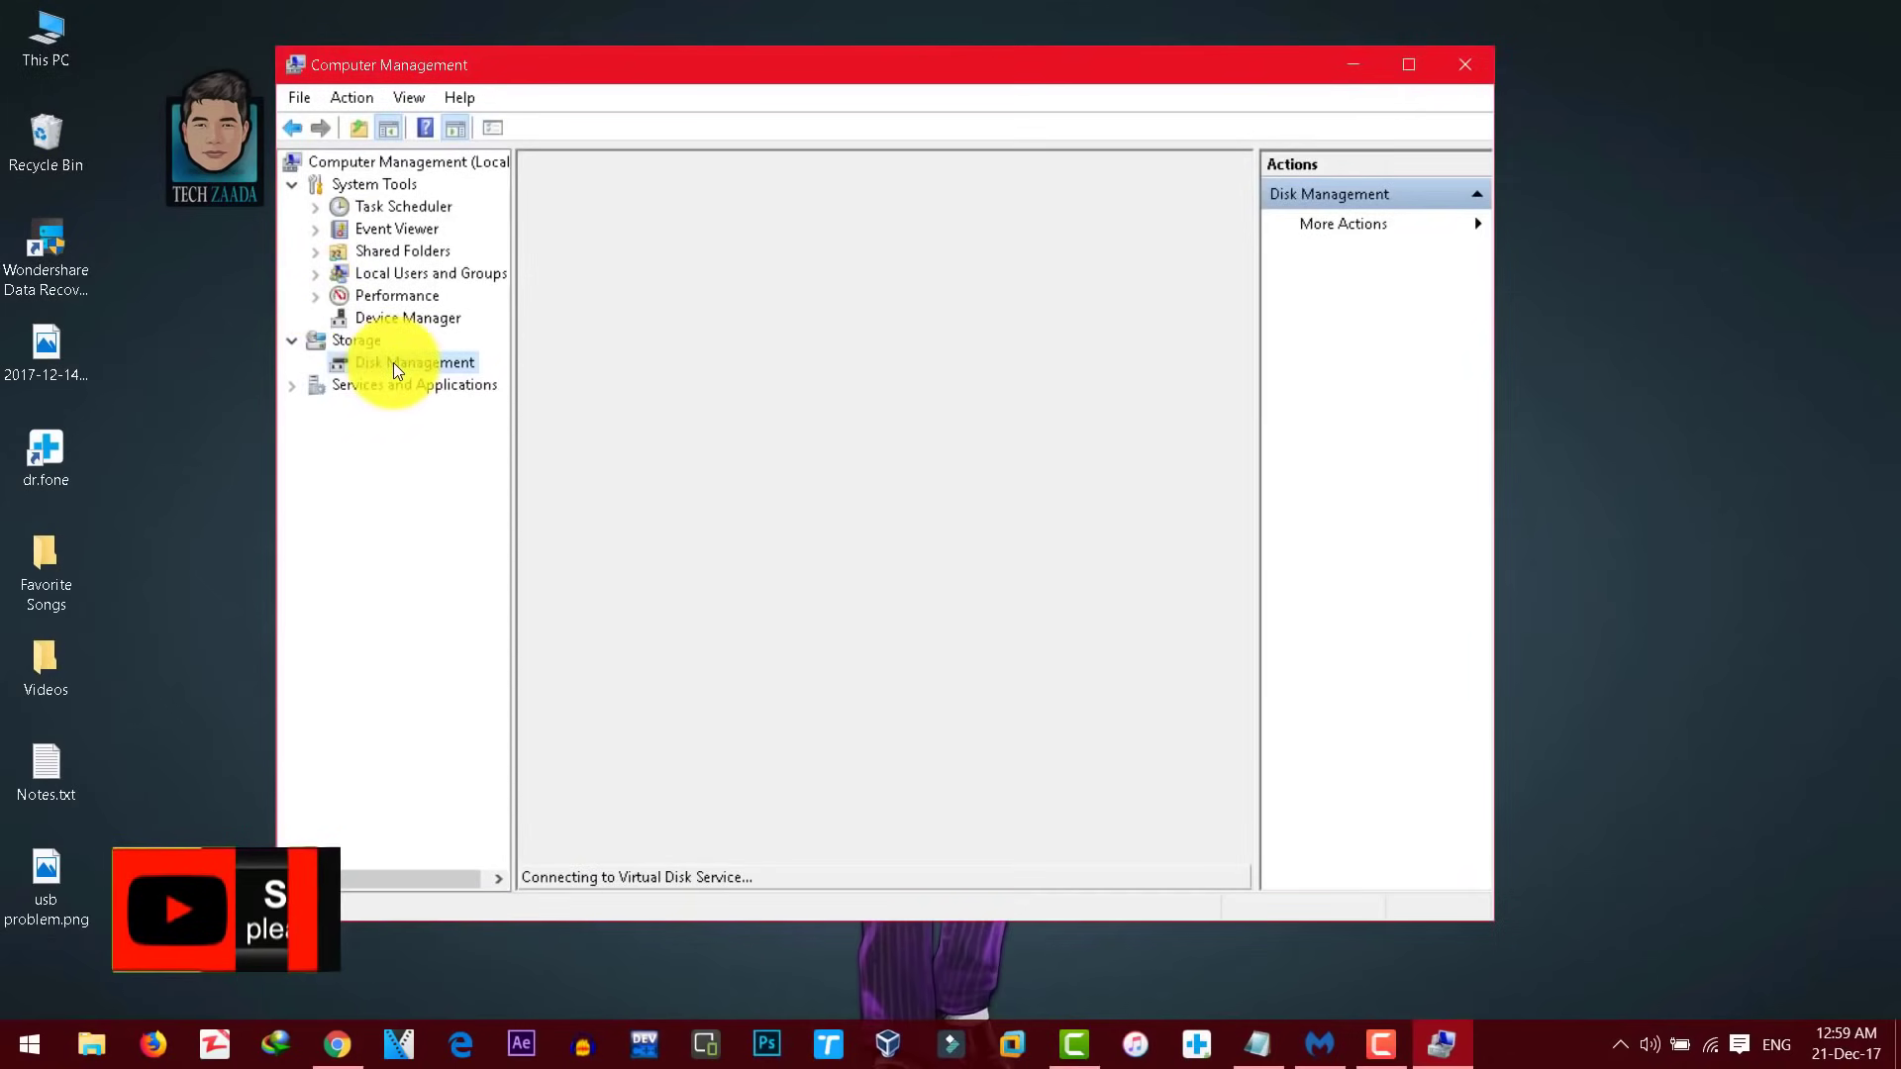
pyautogui.scroll(-2, 1390, 689)
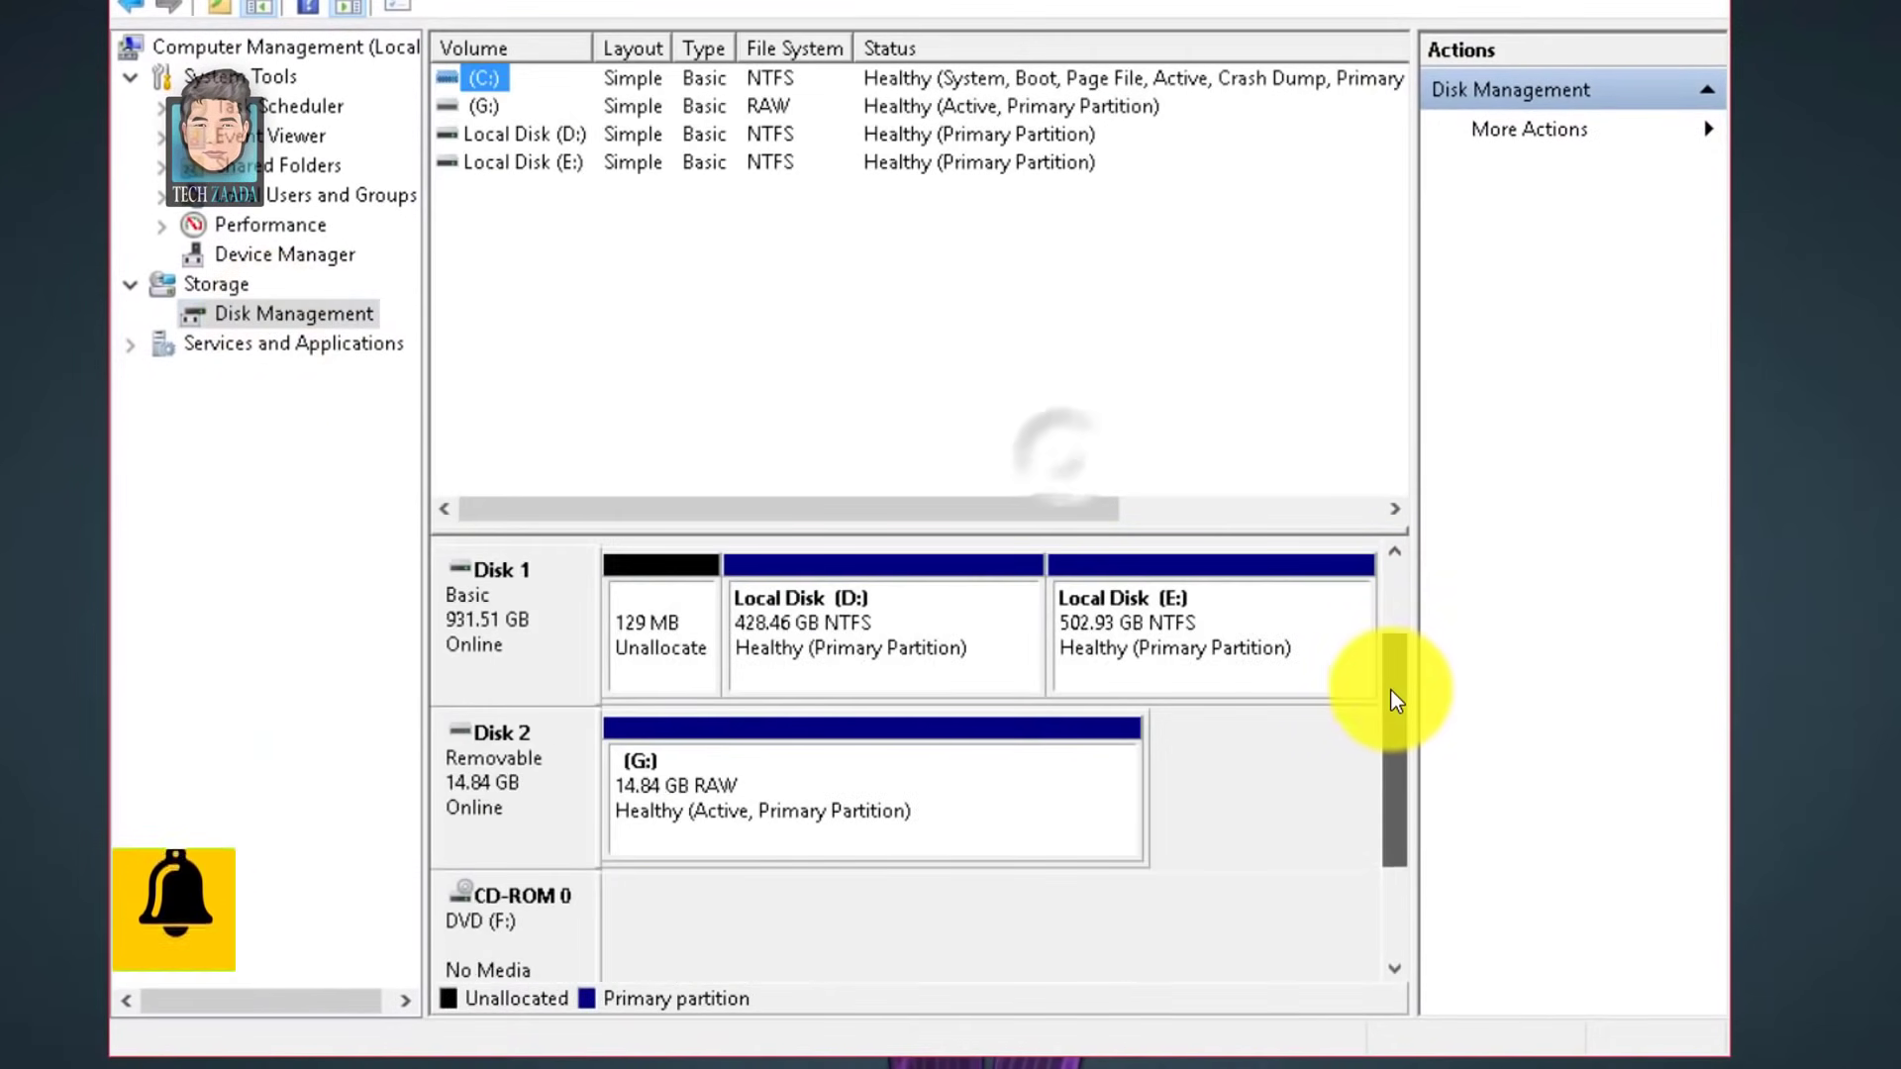
# Start changing the letter of the RAW (G:) partition, checking that C:, D: and E: are taken
pyautogui.click(837, 773)
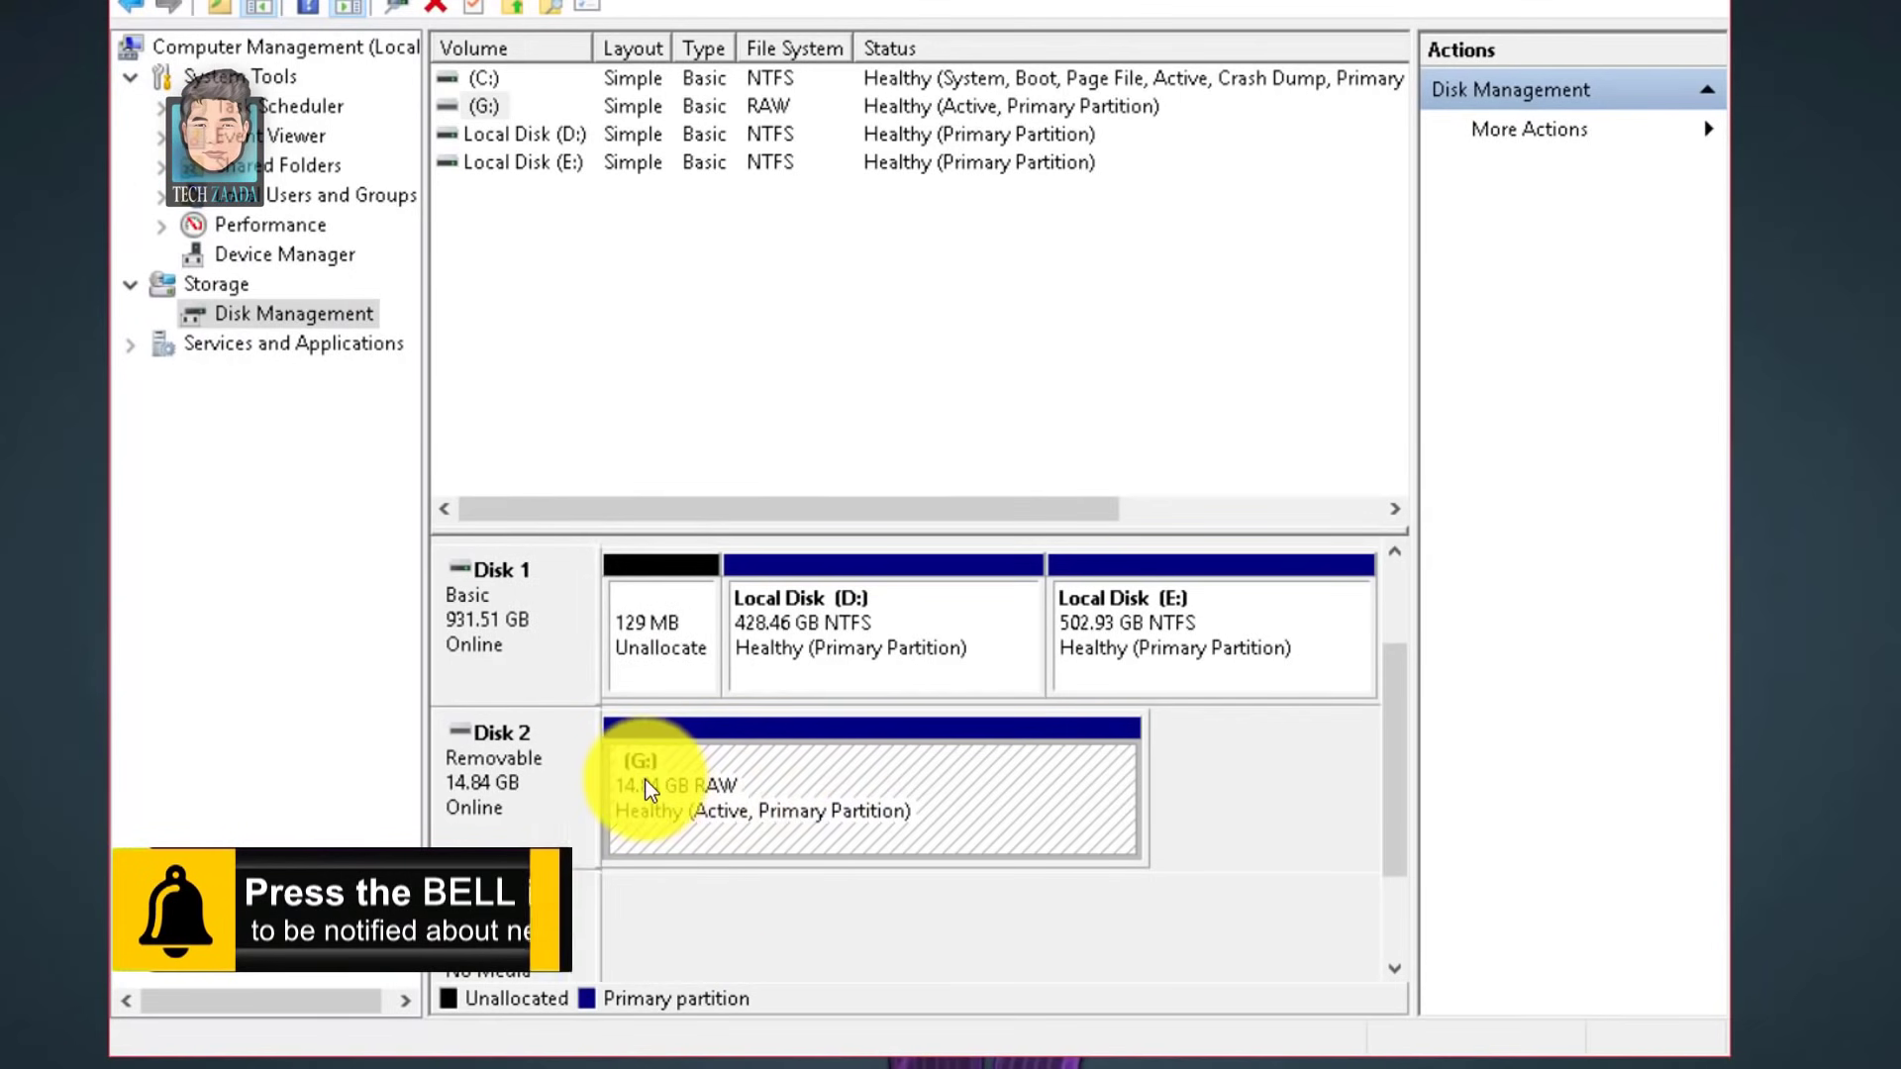
pyautogui.rightClick(800, 786)
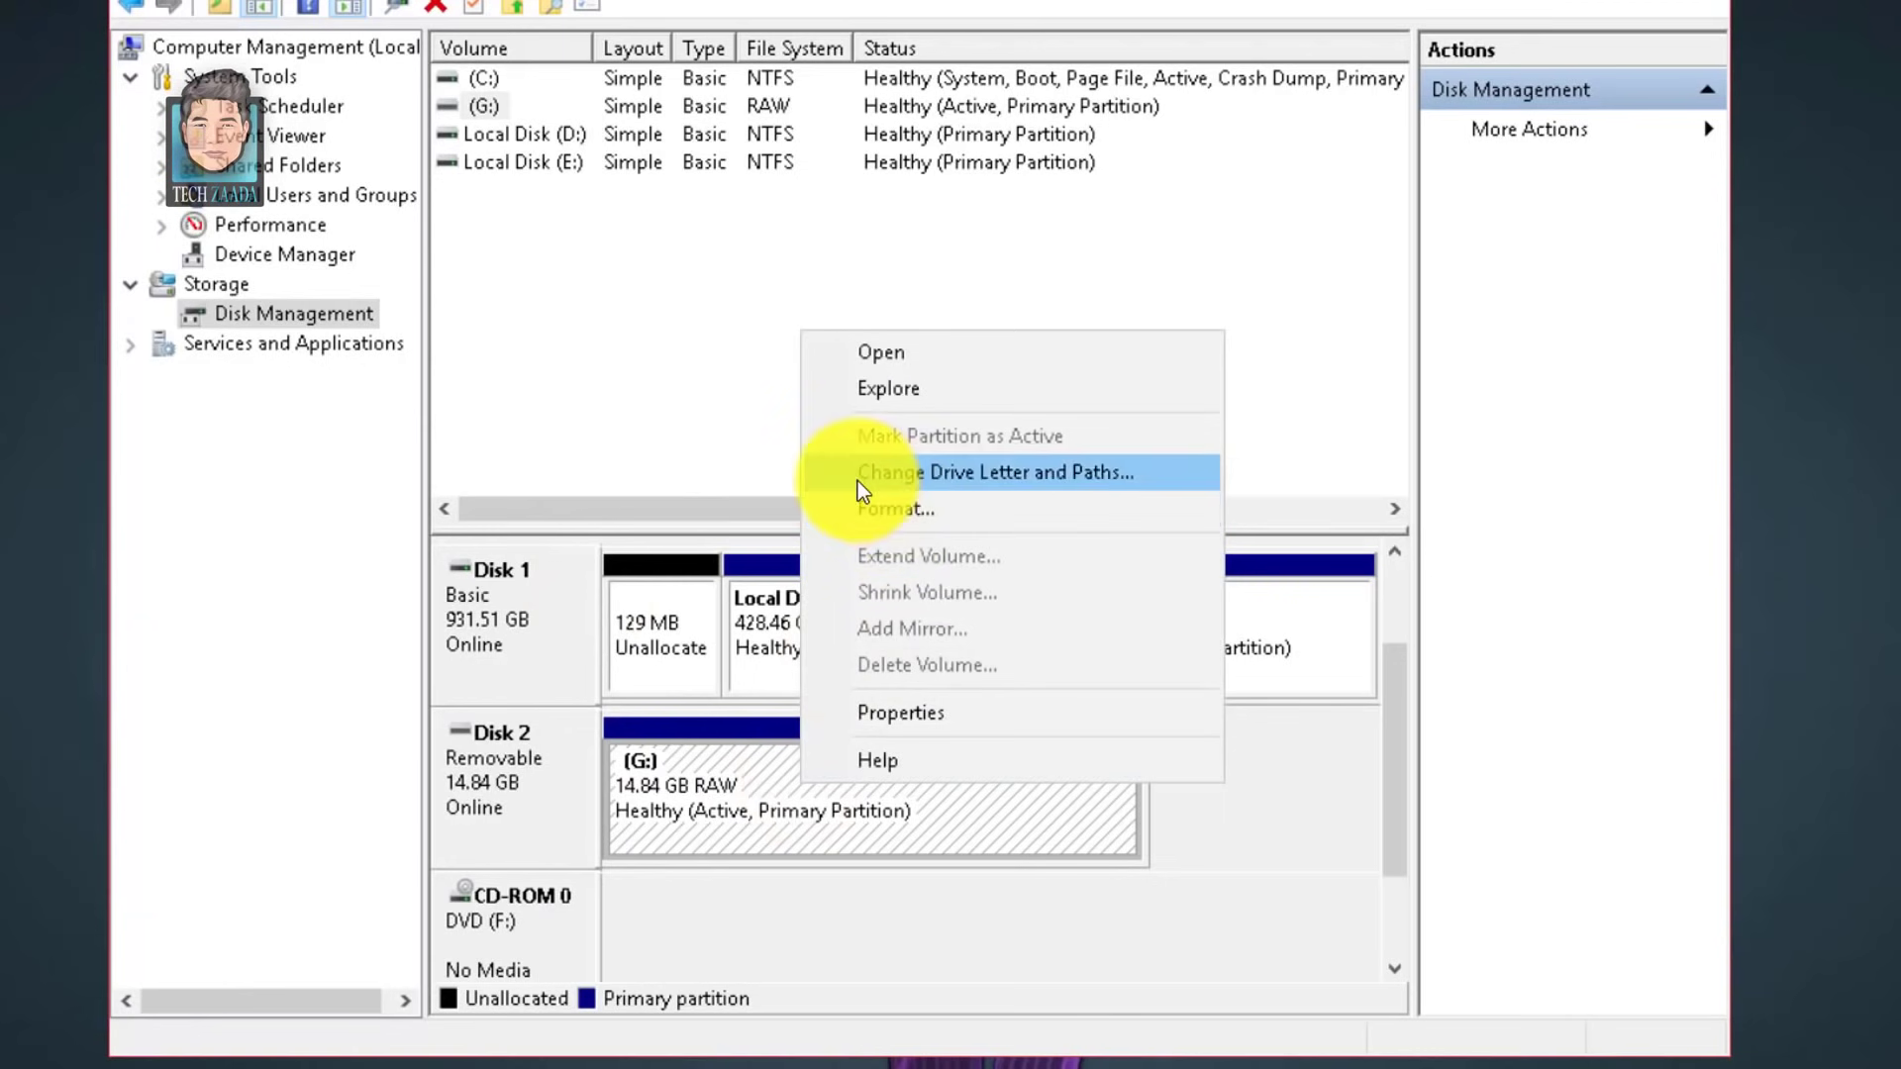
pyautogui.click(1039, 472)
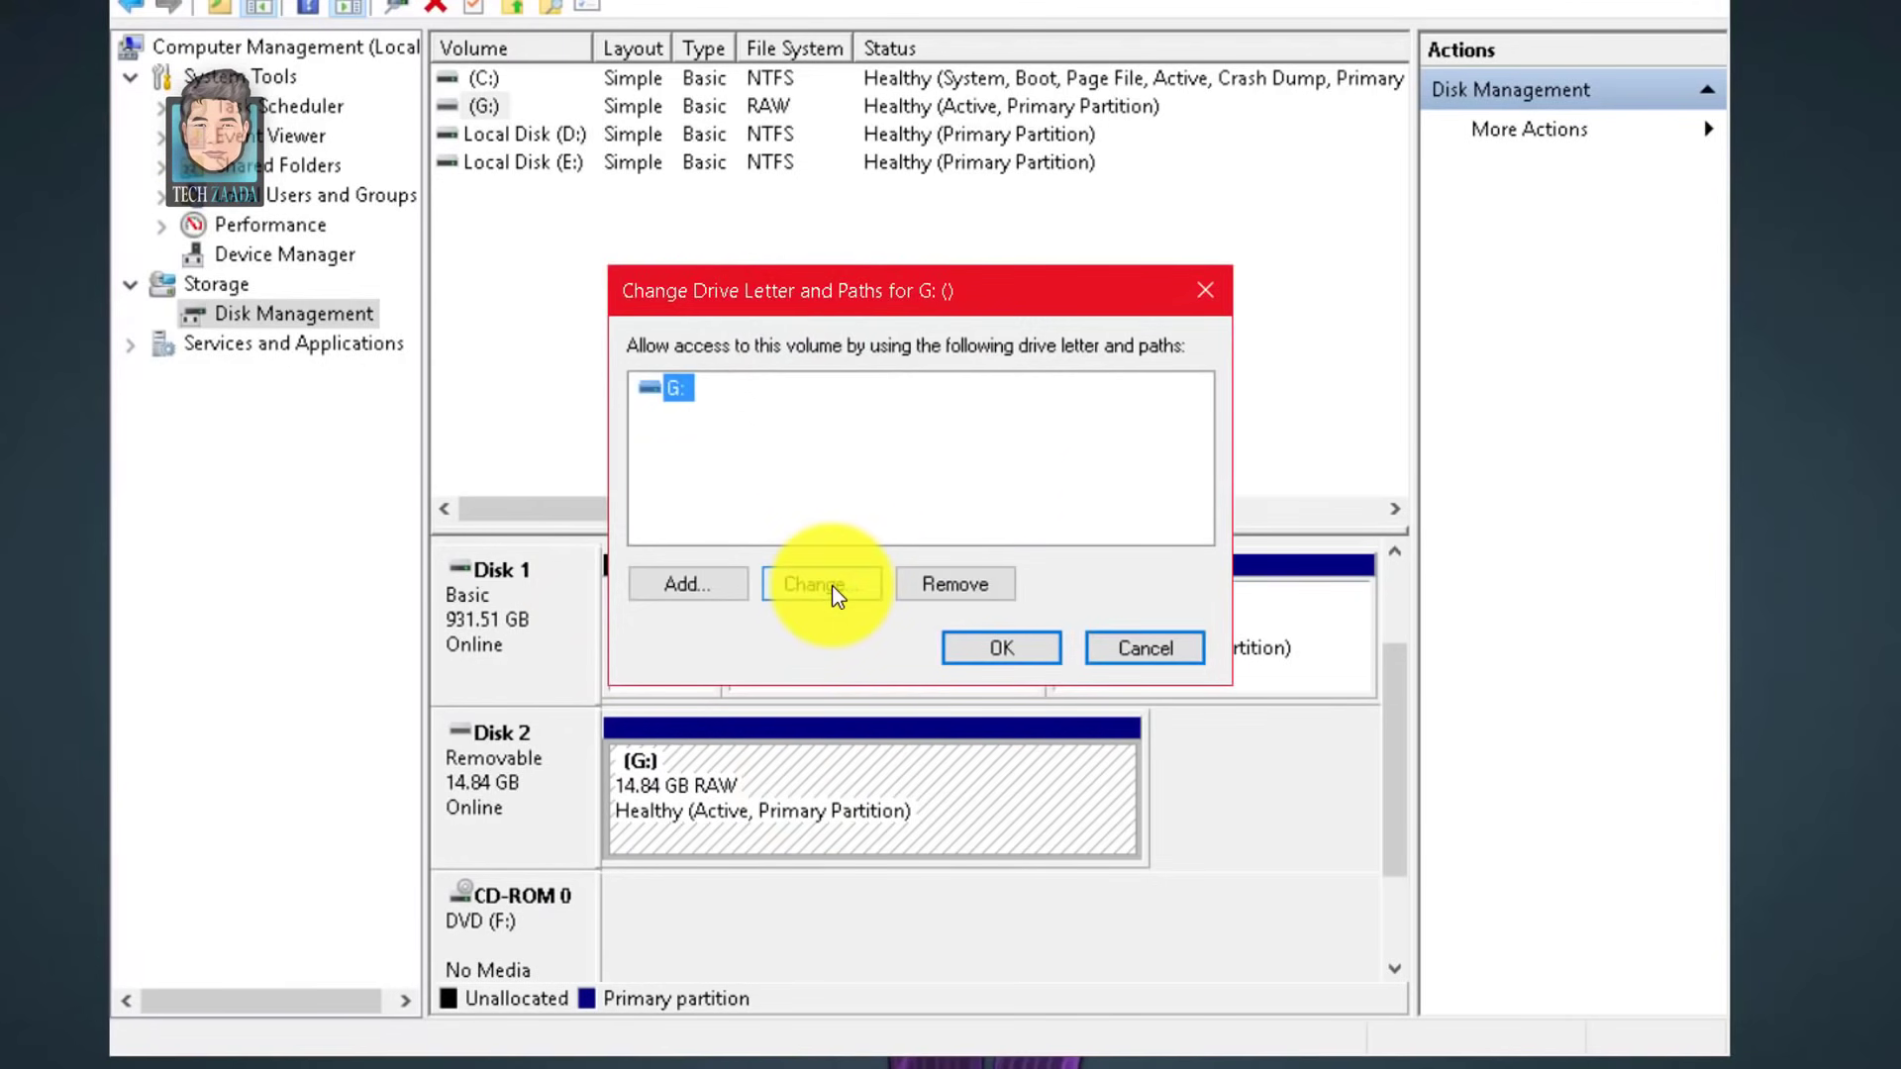
pyautogui.click(830, 585)
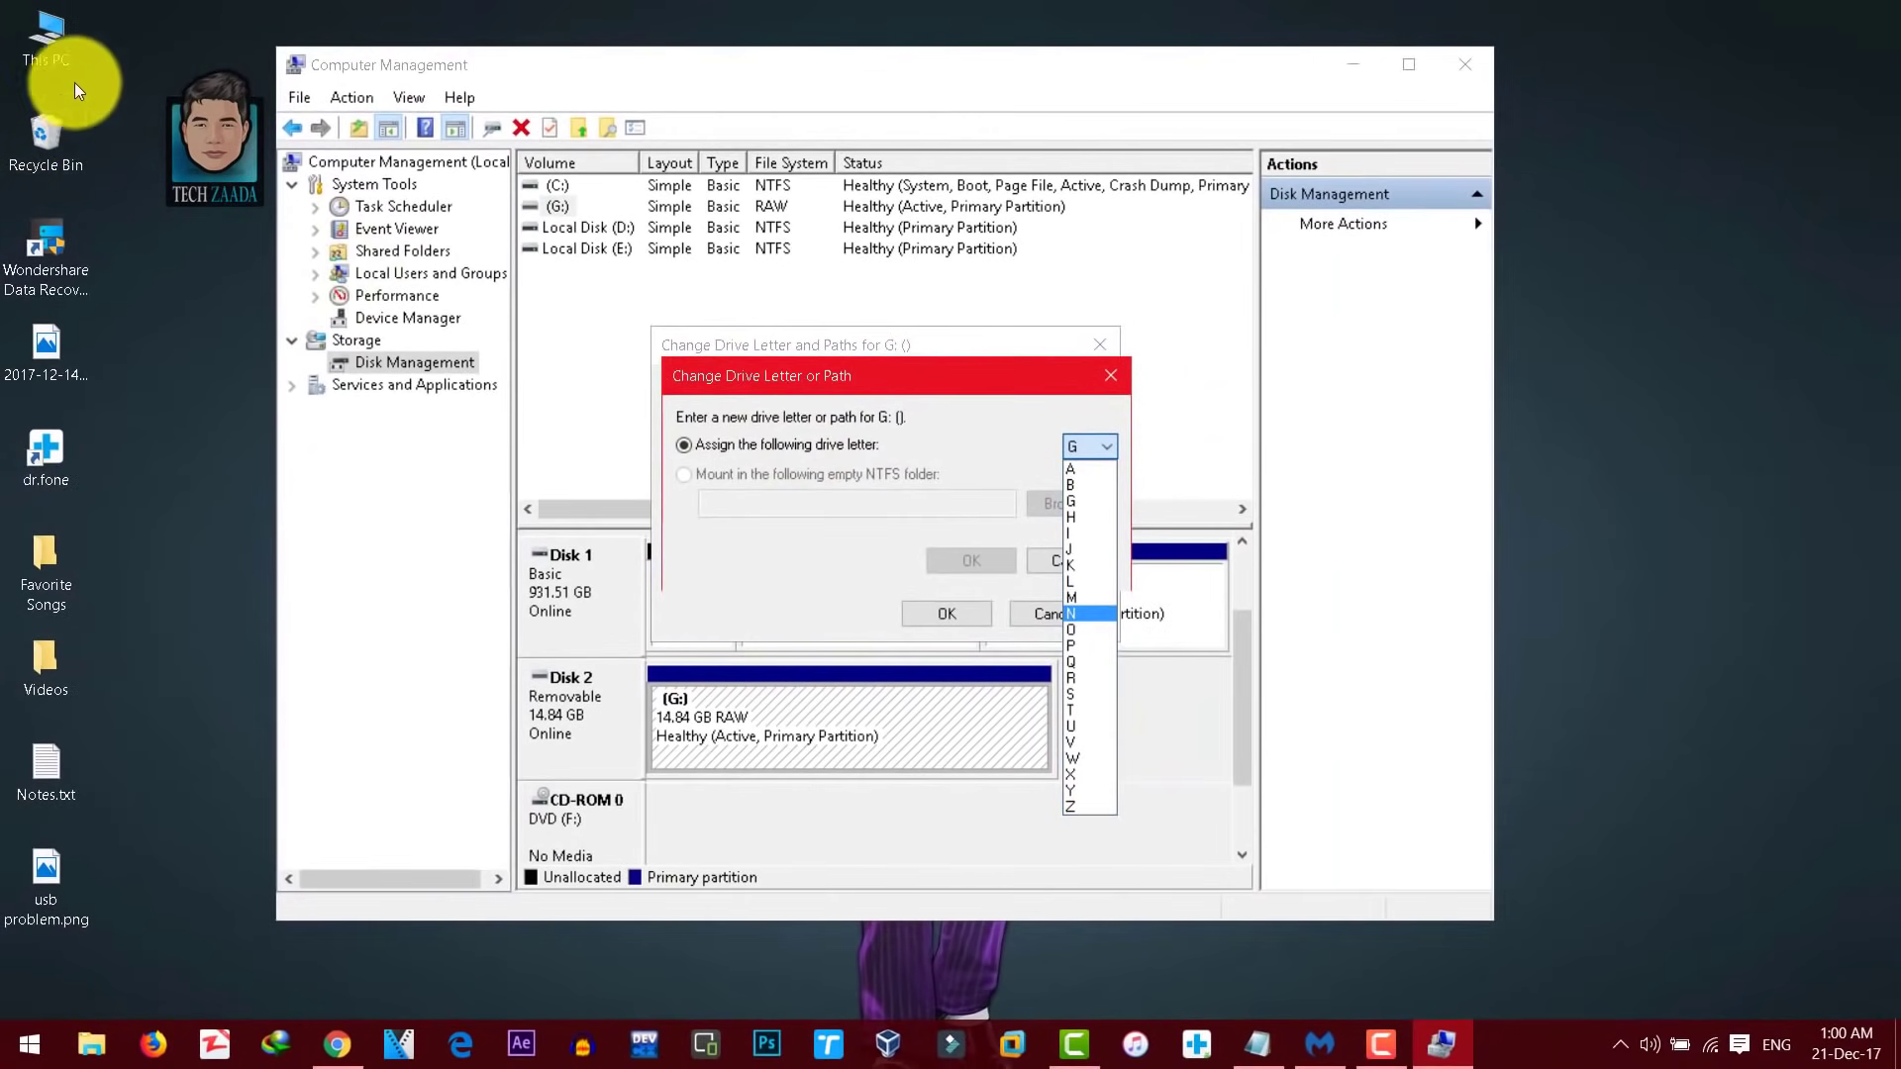
pyautogui.click(50, 46)
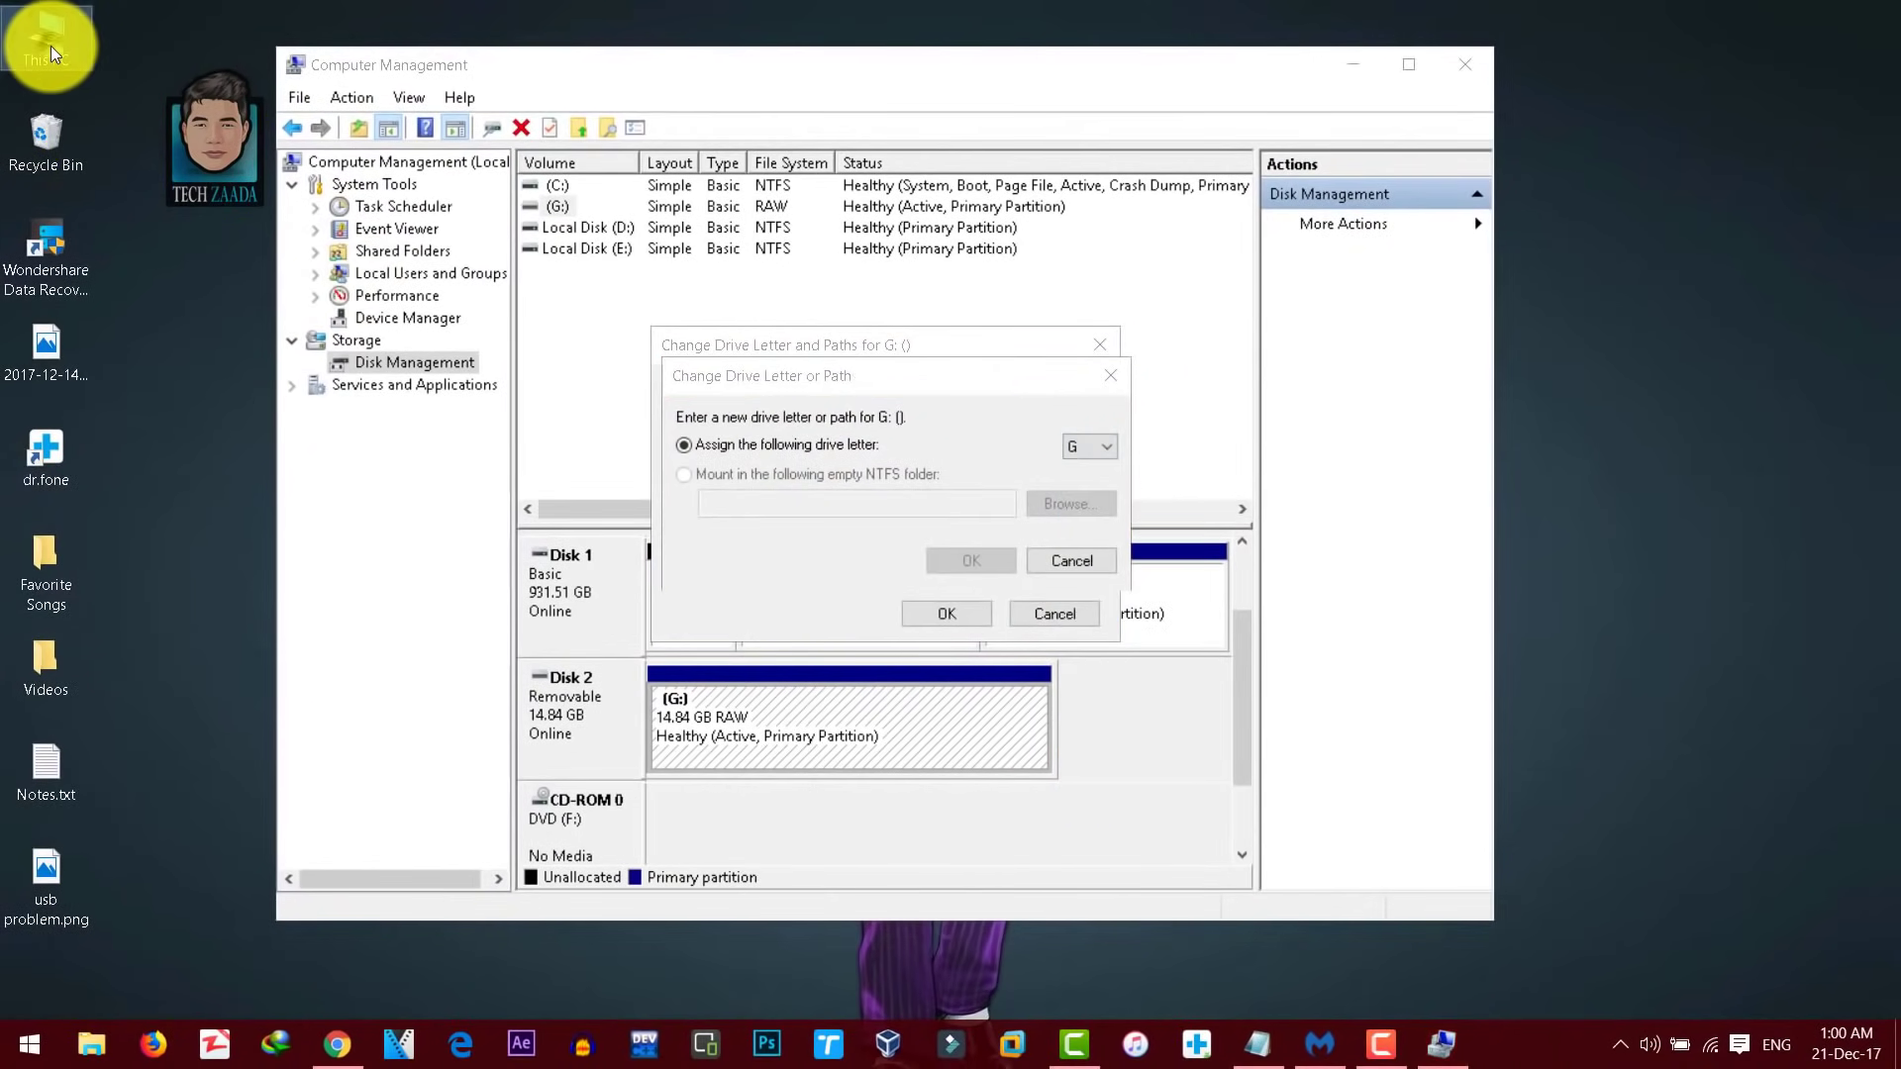
pyautogui.doubleClick(51, 45)
pyautogui.click(337, 464)
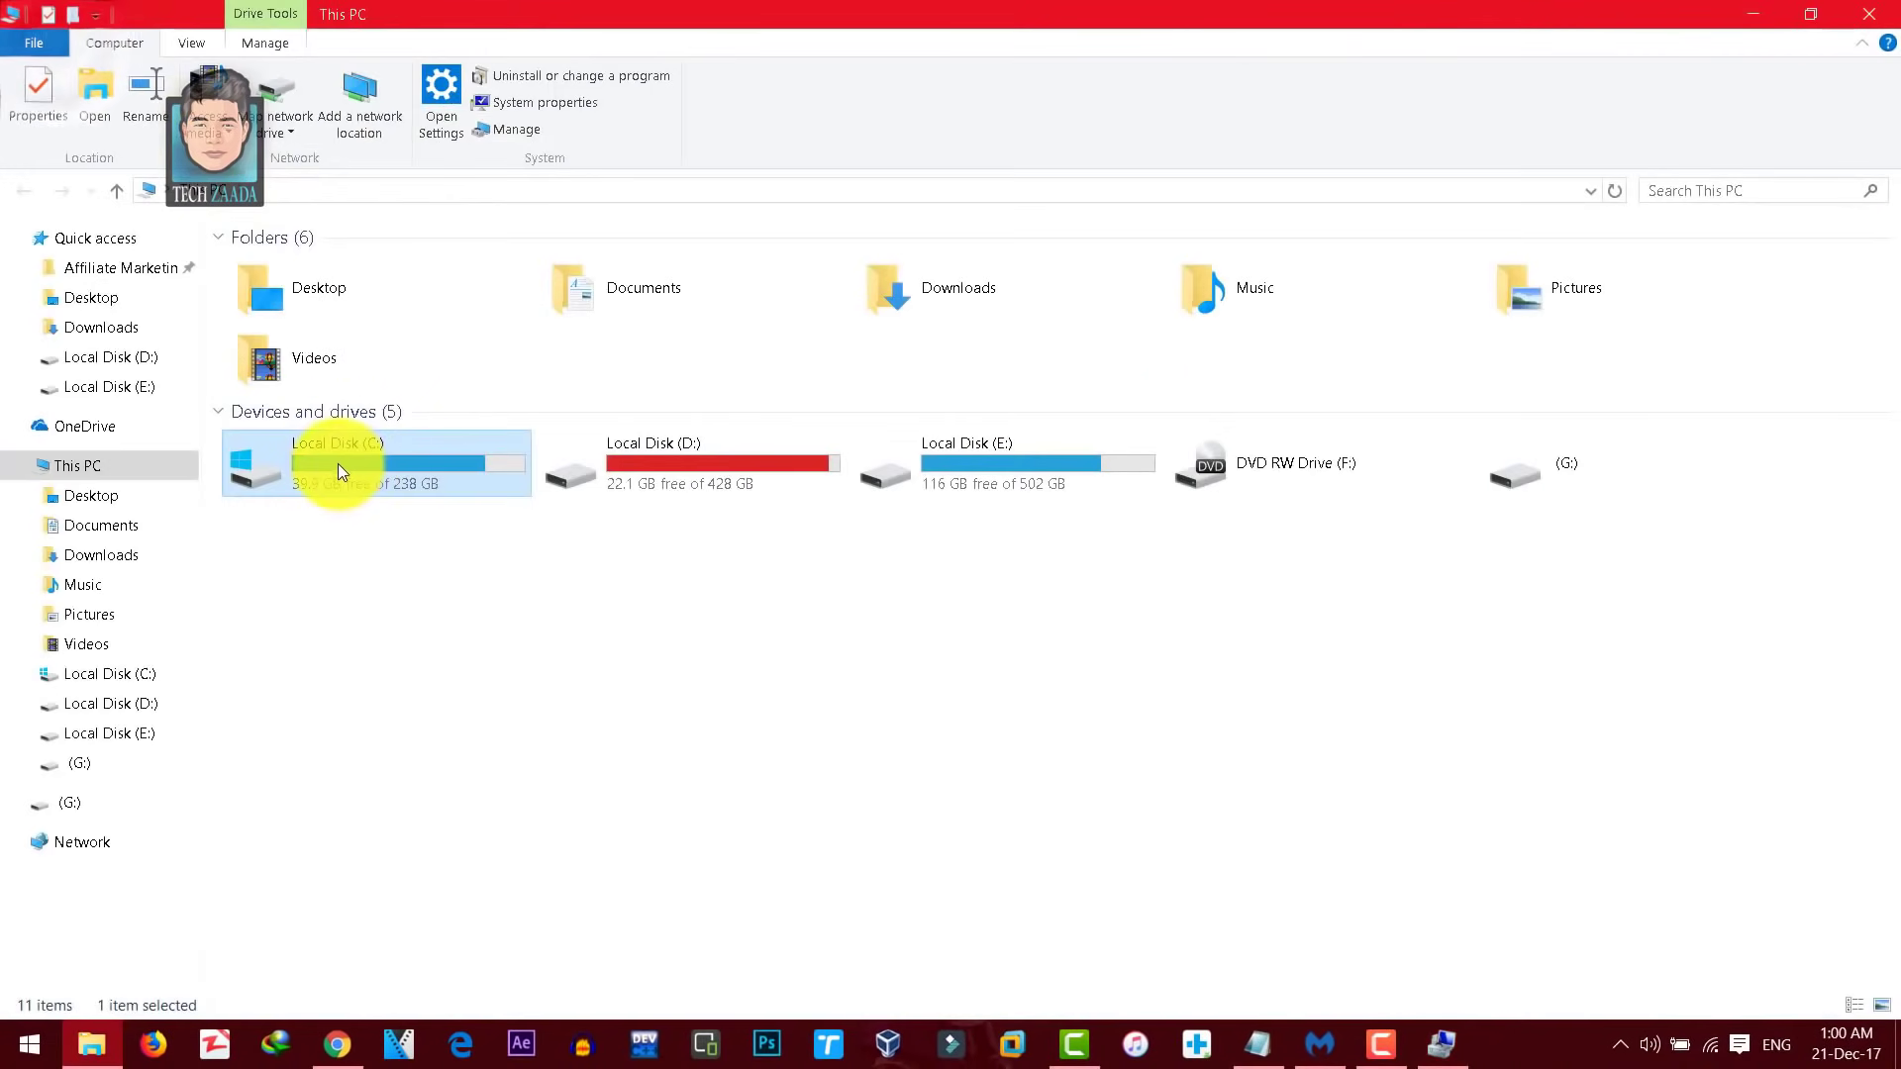
pyautogui.click(633, 456)
pyautogui.click(1012, 465)
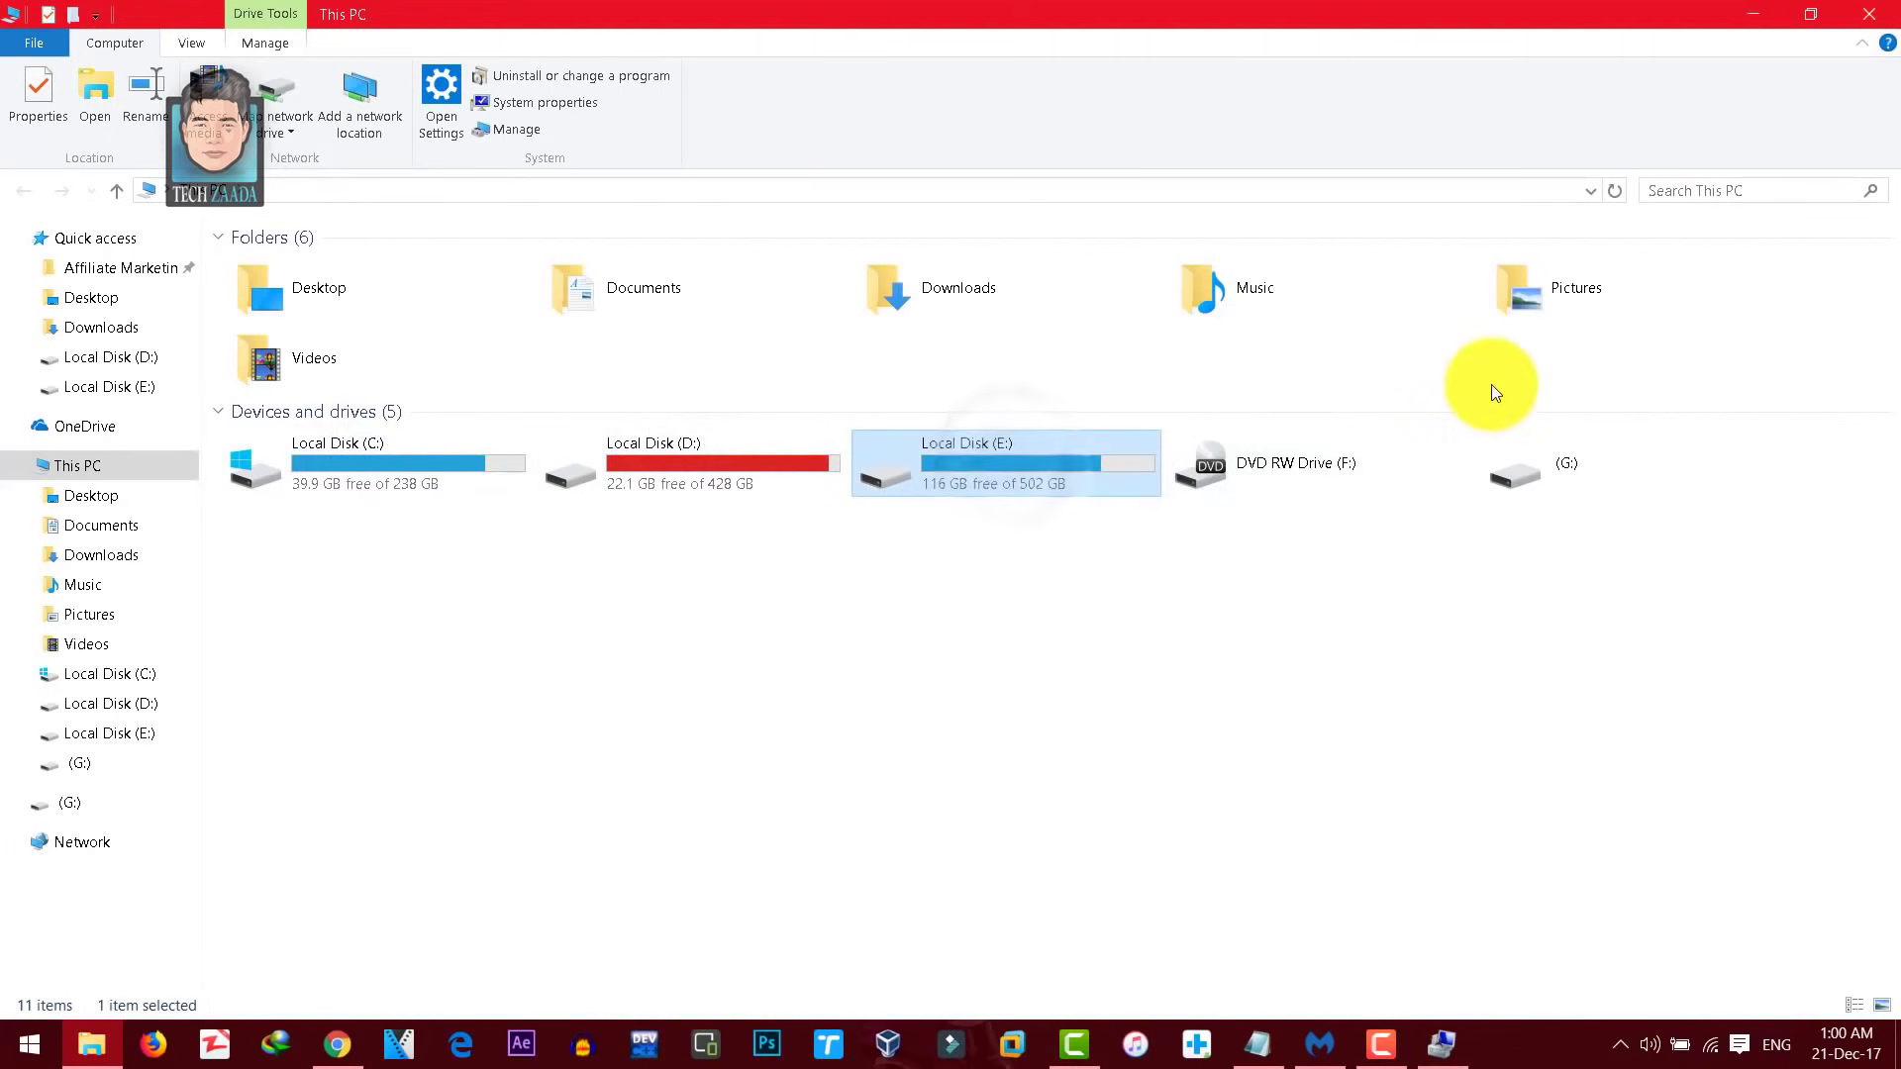
# Assign drive letter H to the USB partition, accept the warning, and select (H:) in This PC
pyautogui.click(1457, 1051)
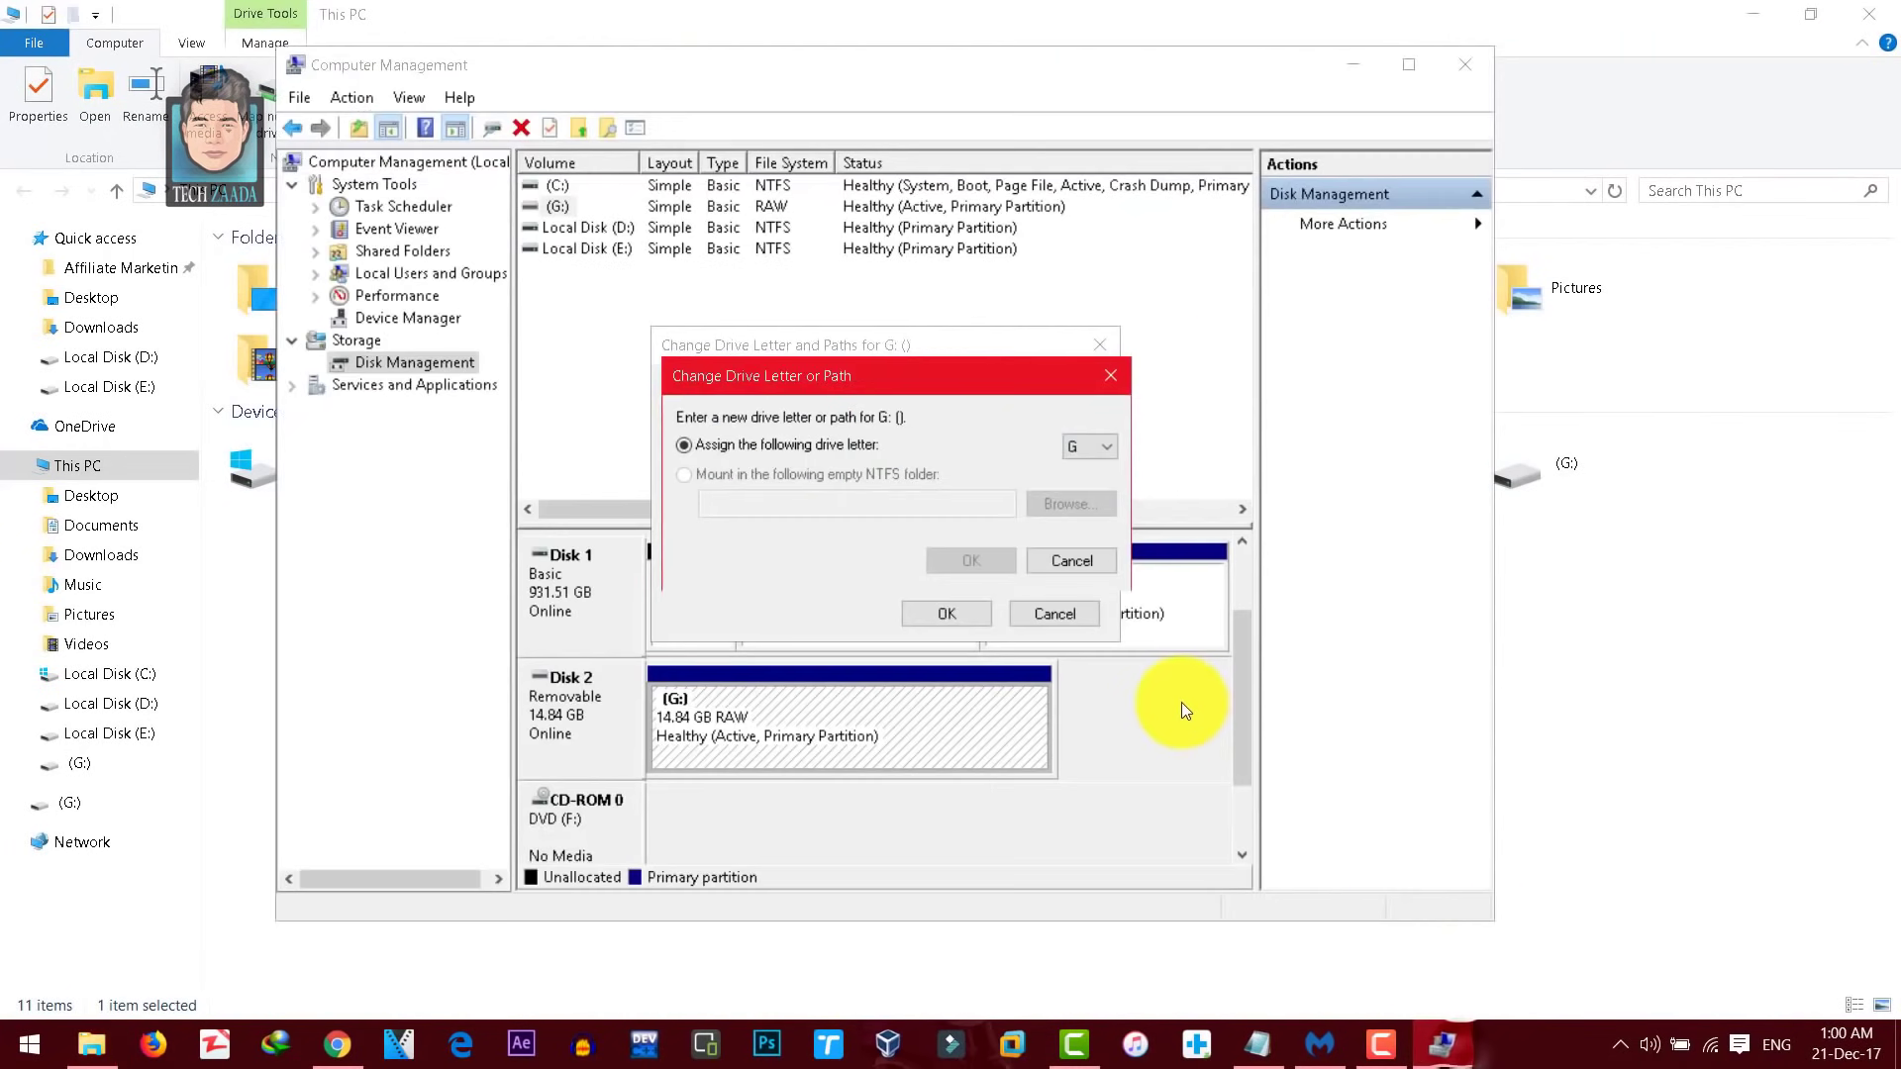
pyautogui.click(1090, 447)
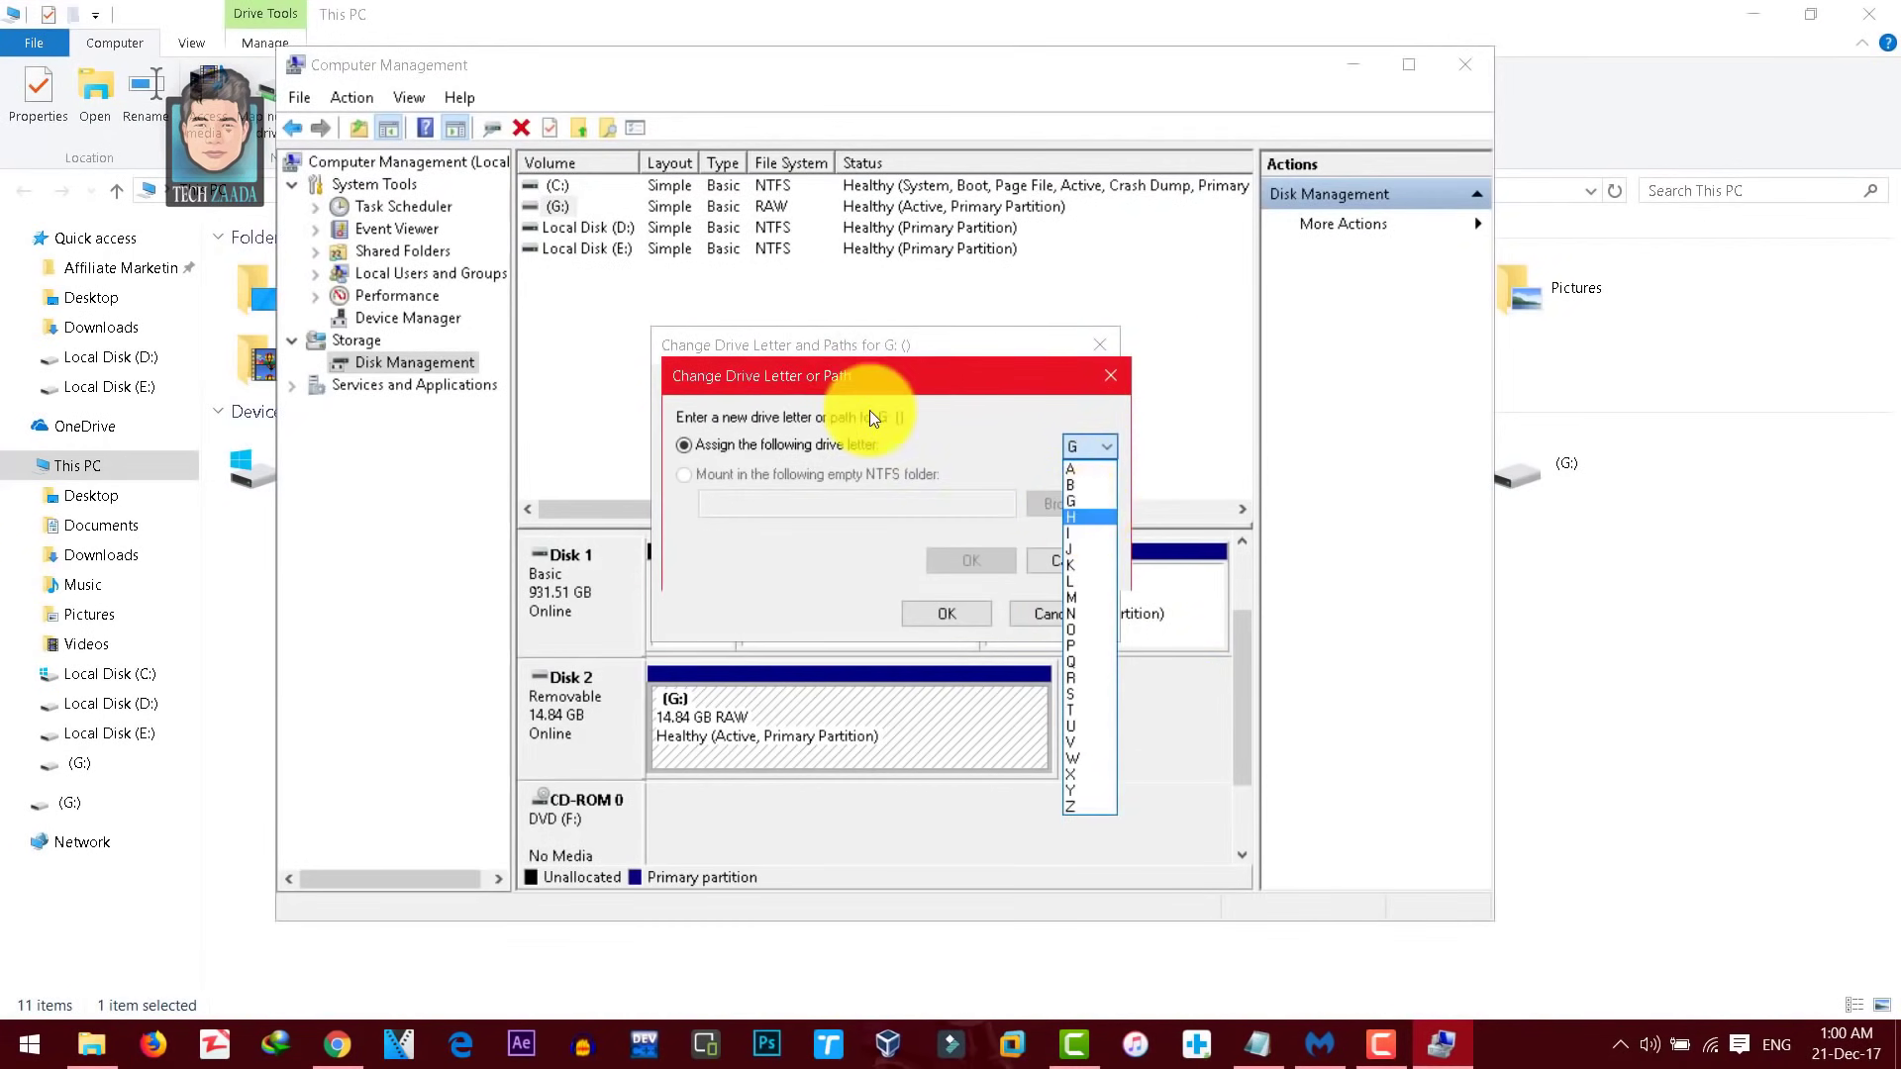
pyautogui.click(1085, 515)
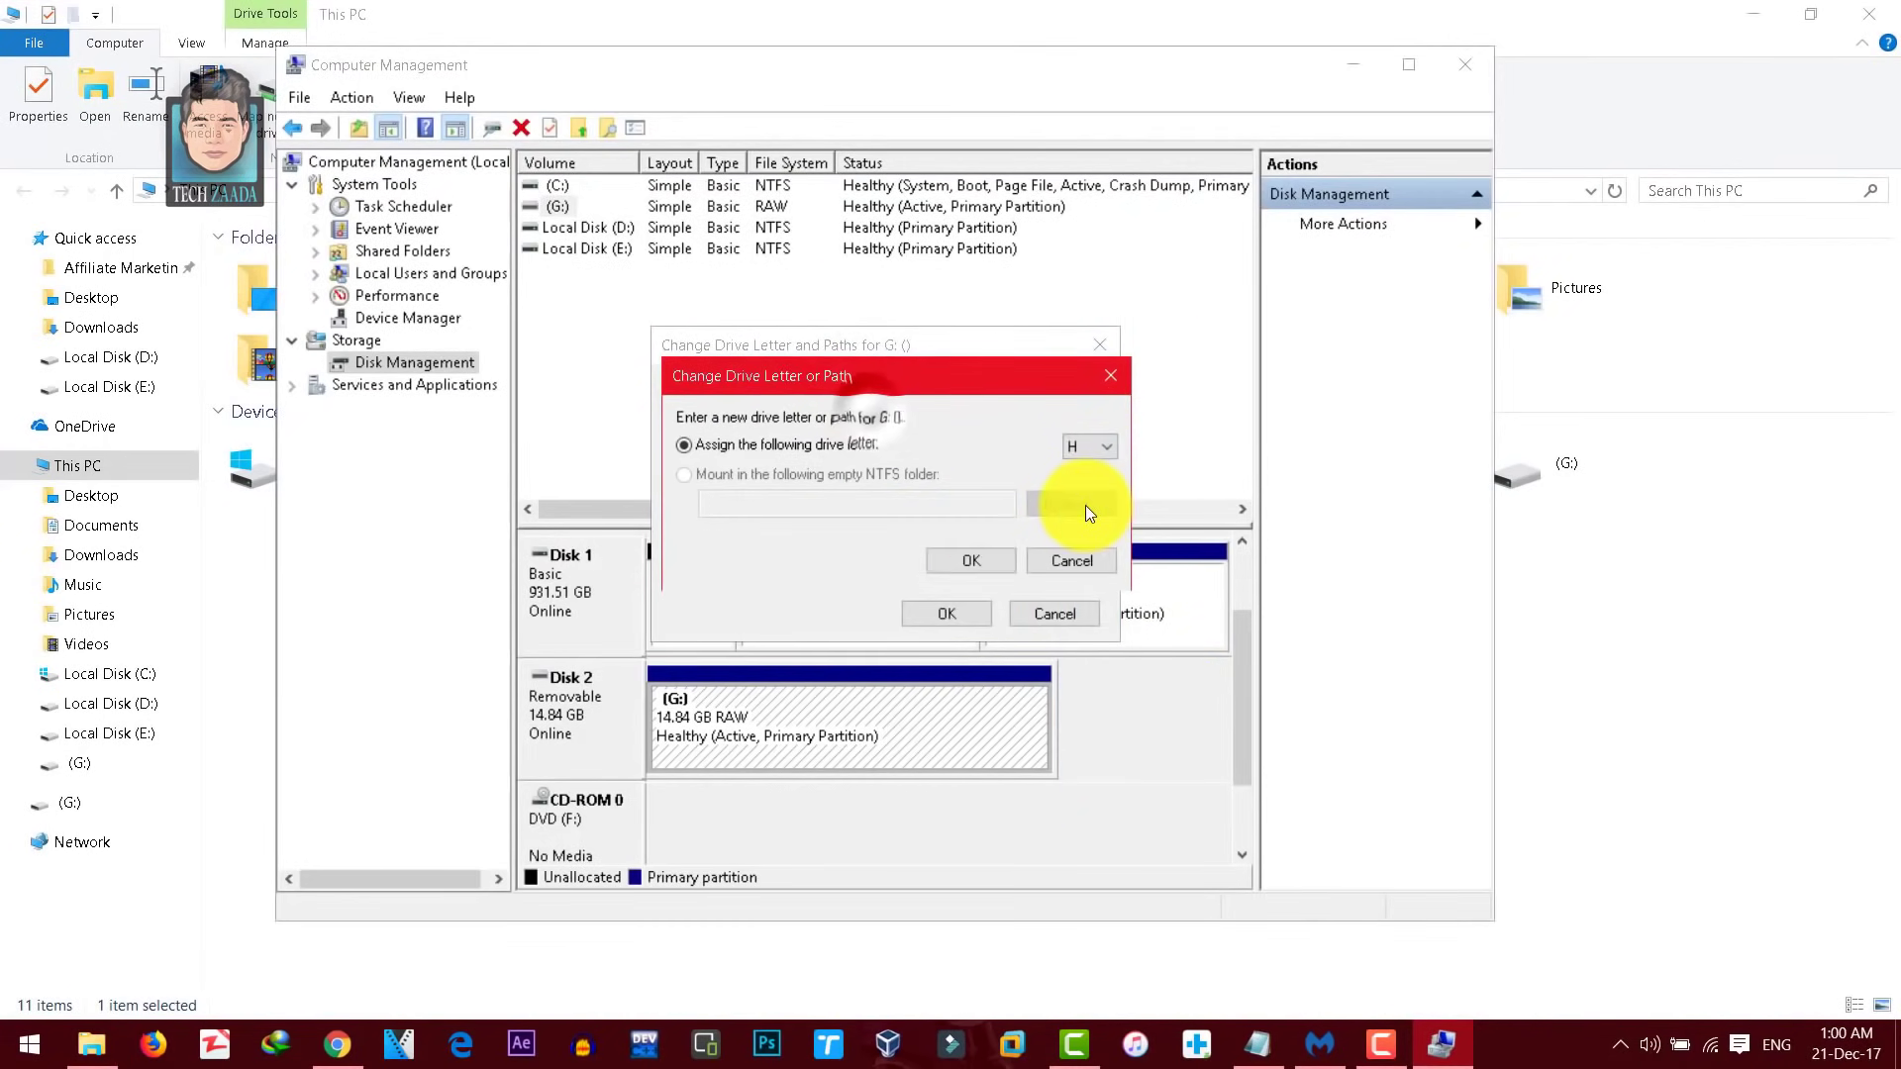
pyautogui.click(970, 560)
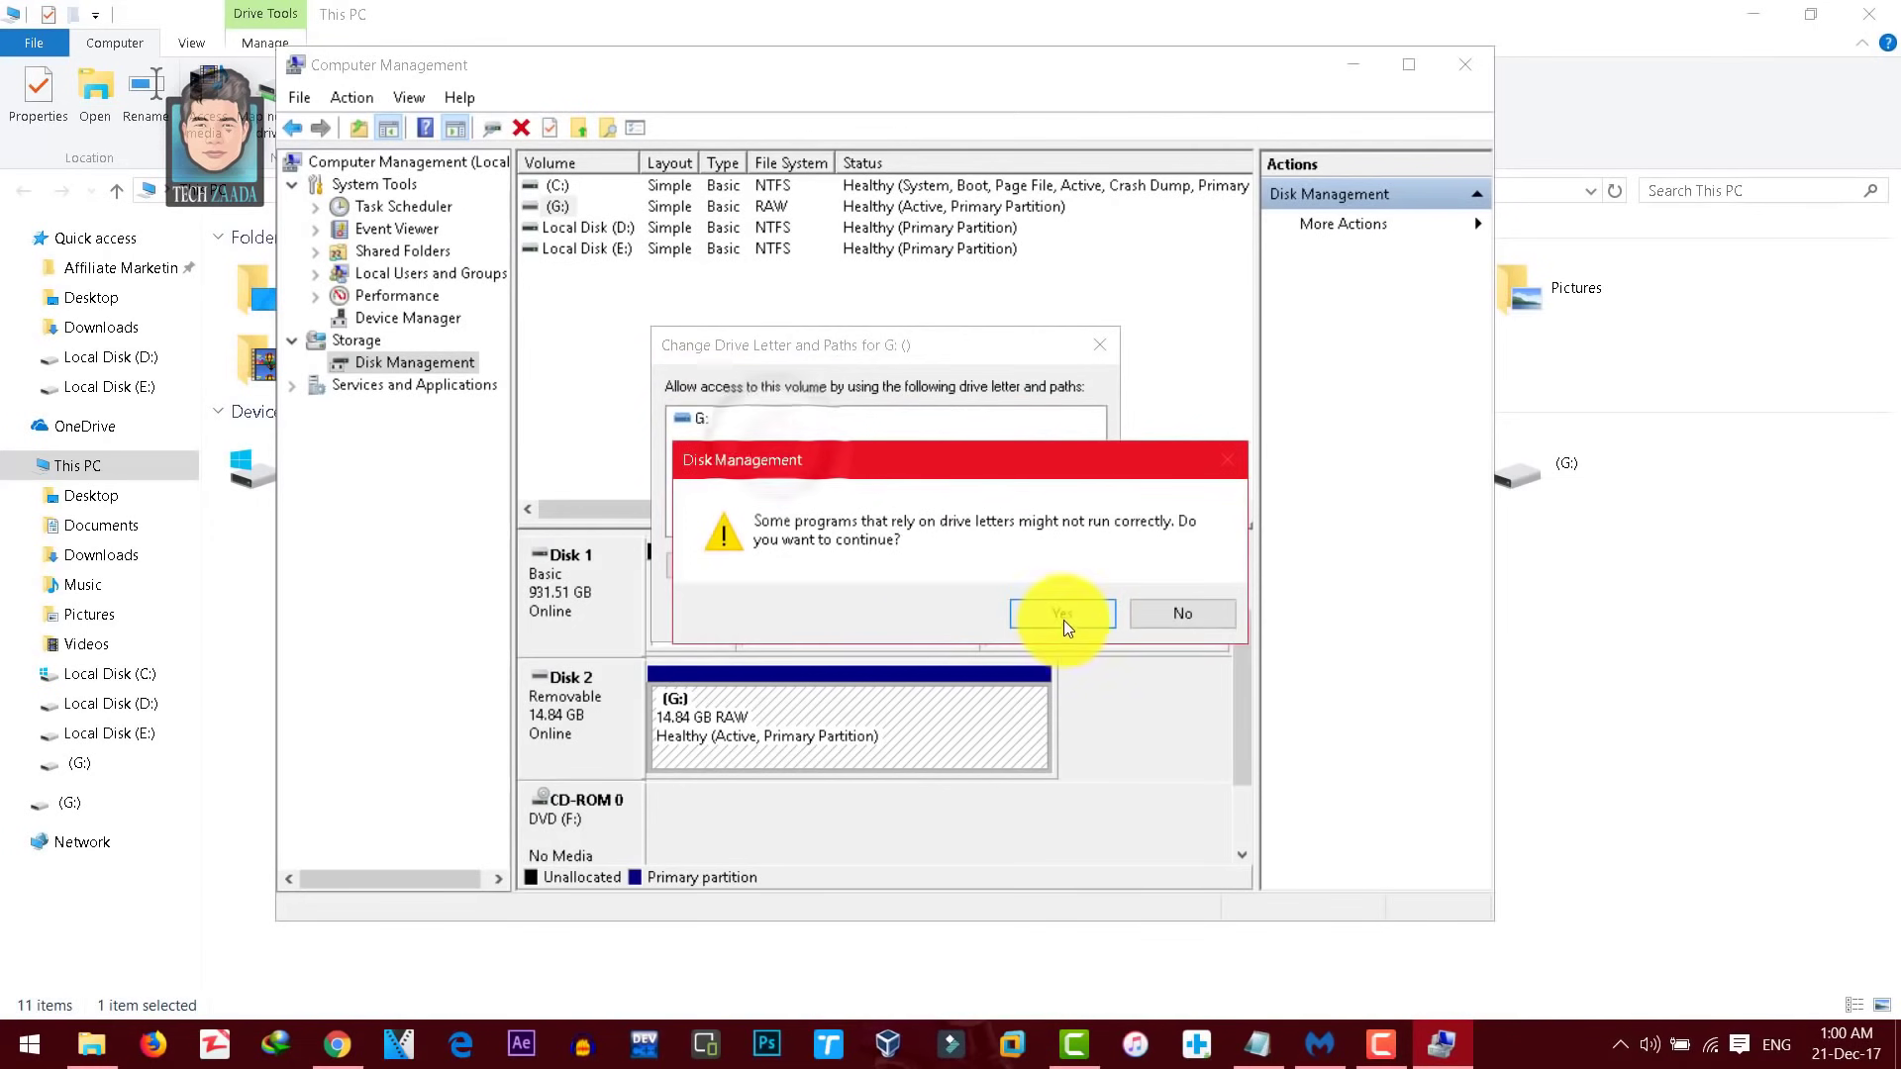
pyautogui.click(1063, 619)
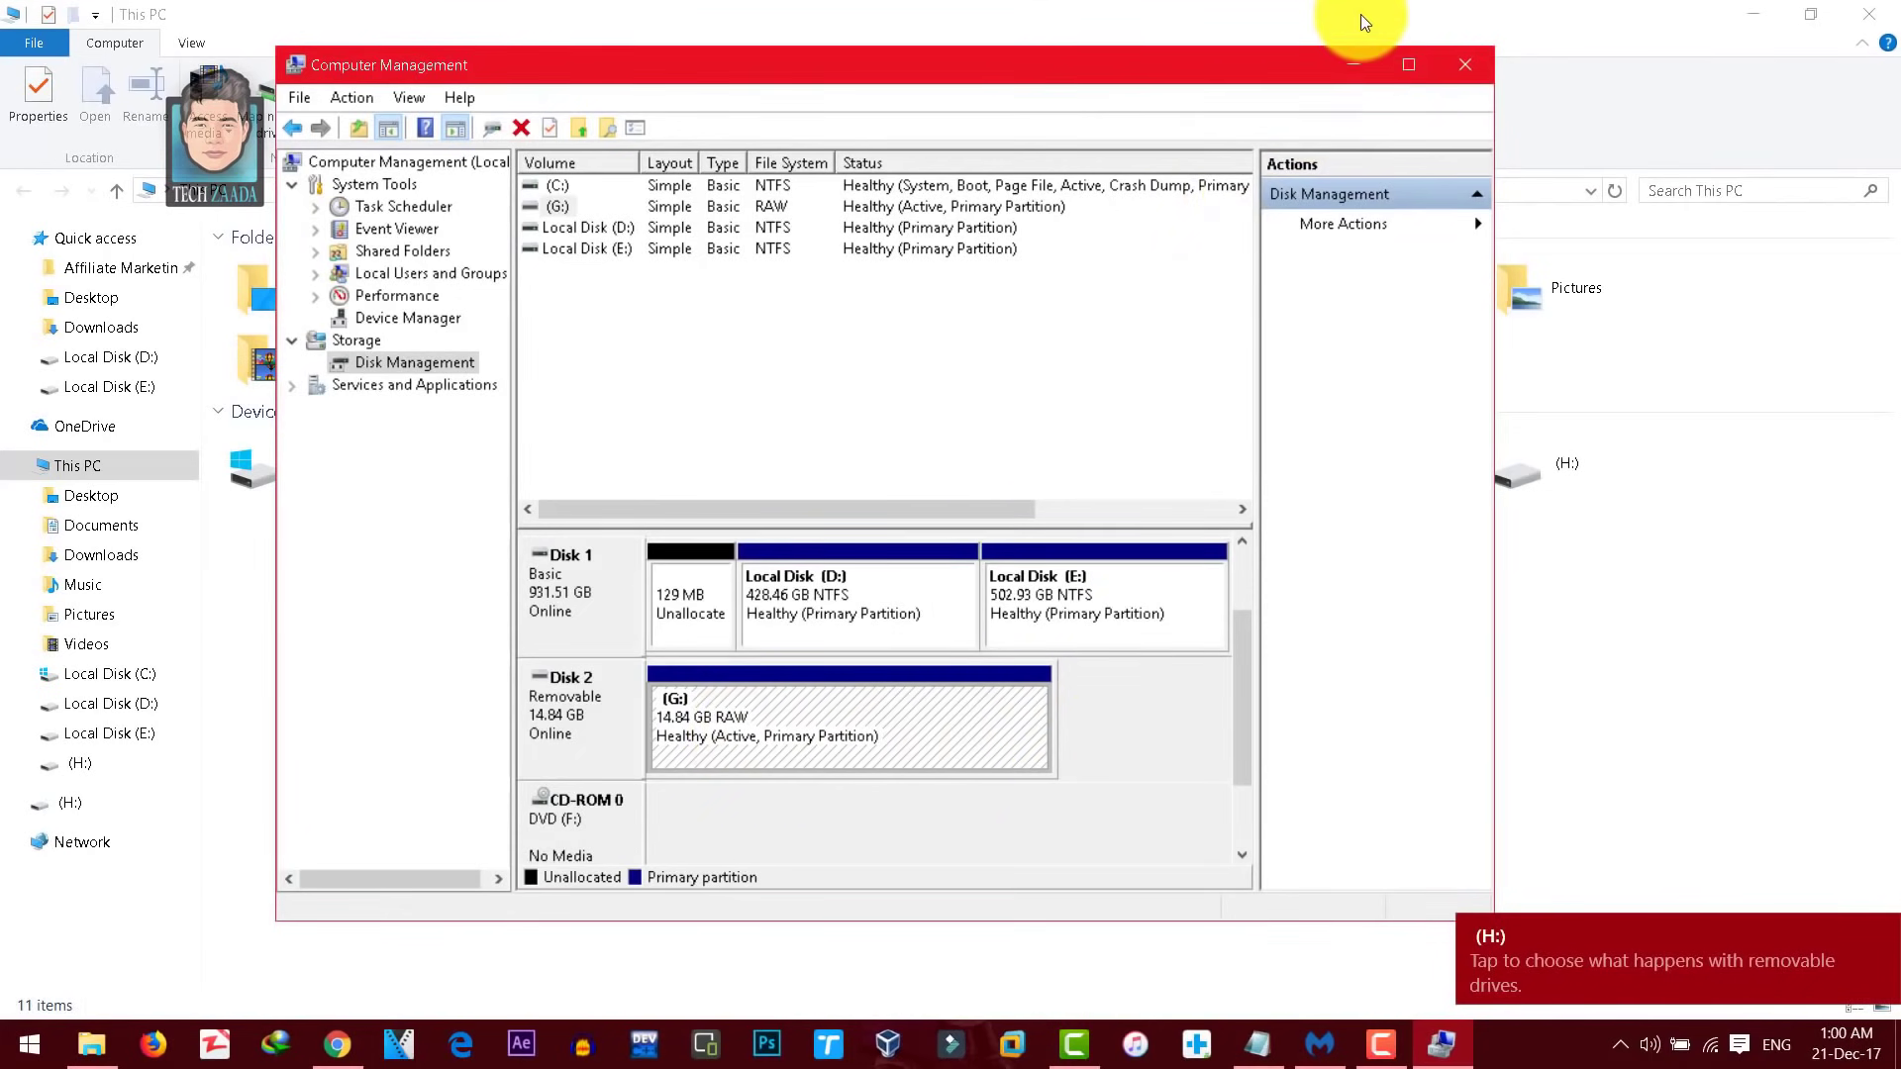
pyautogui.click(1365, 17)
pyautogui.click(1571, 463)
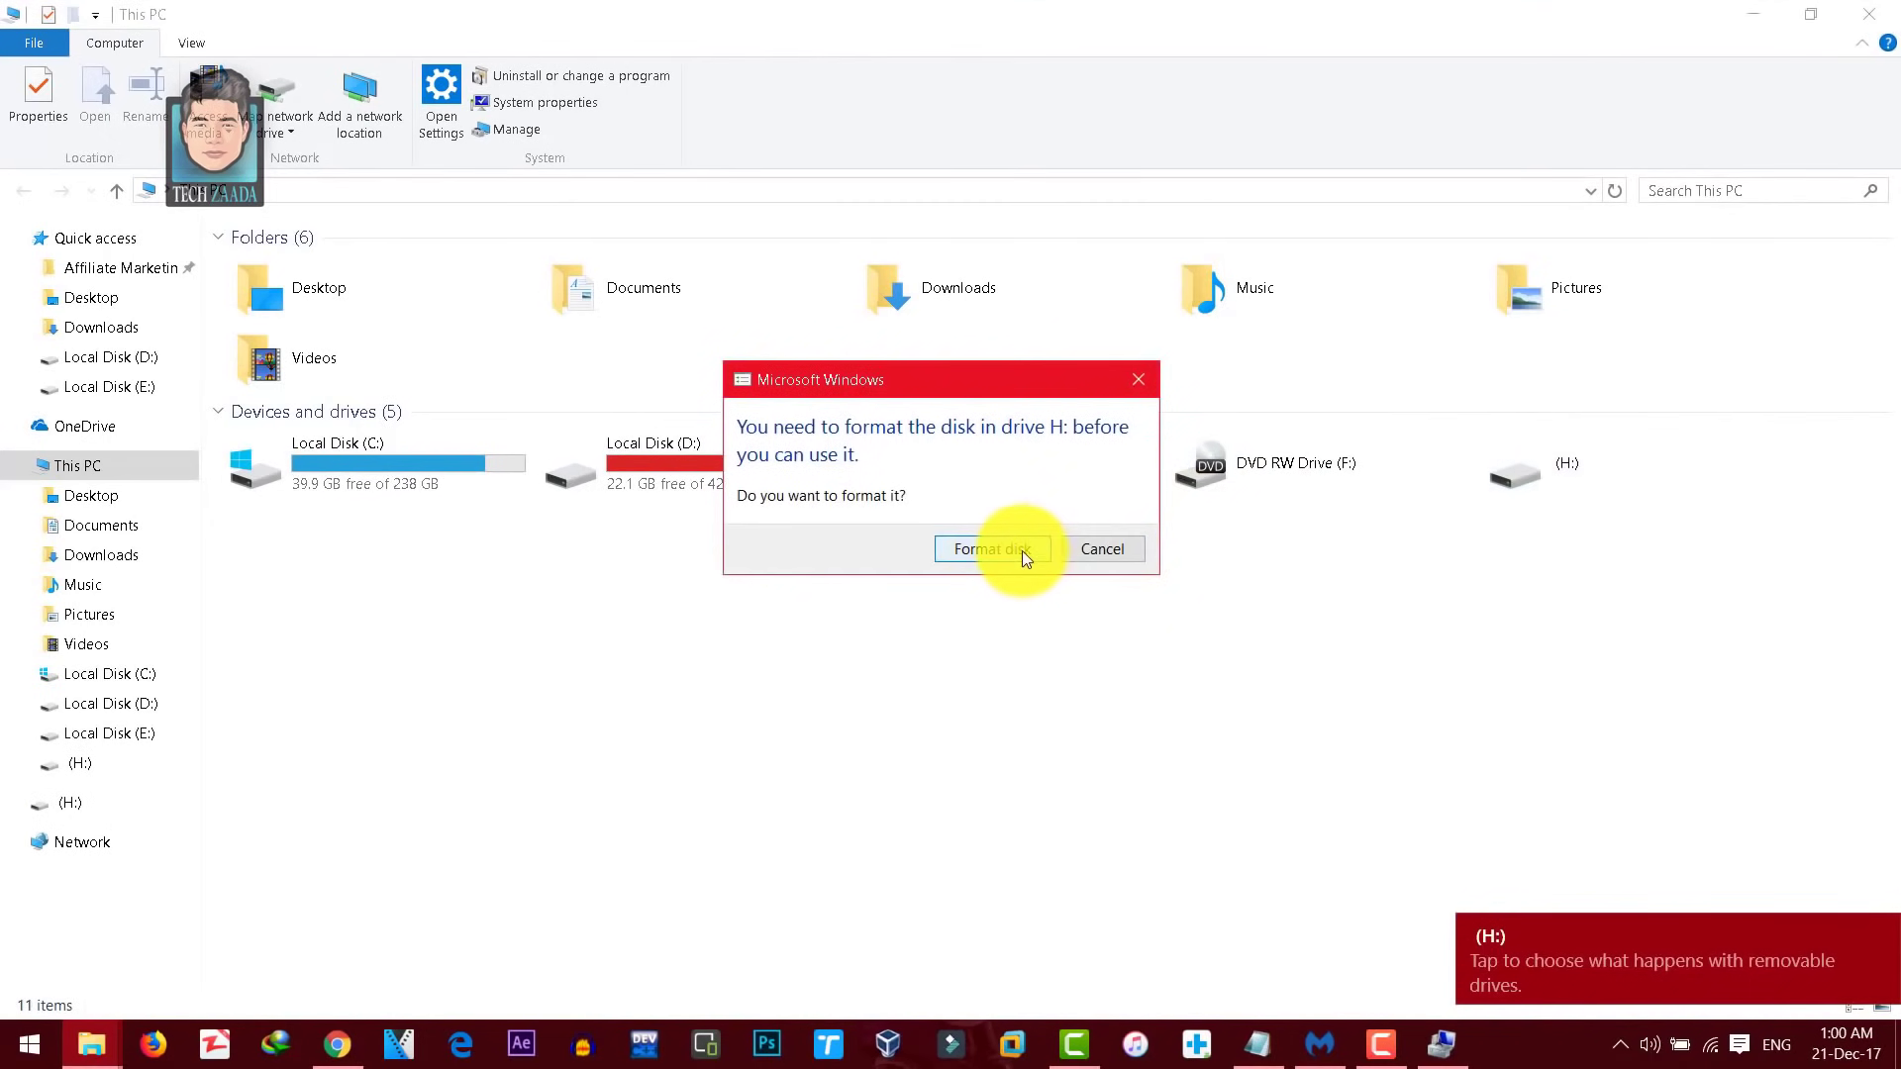
# Attempt to format drive H:, dismiss the 'Windows can't format H' error, and minimize This PC
pyautogui.click(1022, 551)
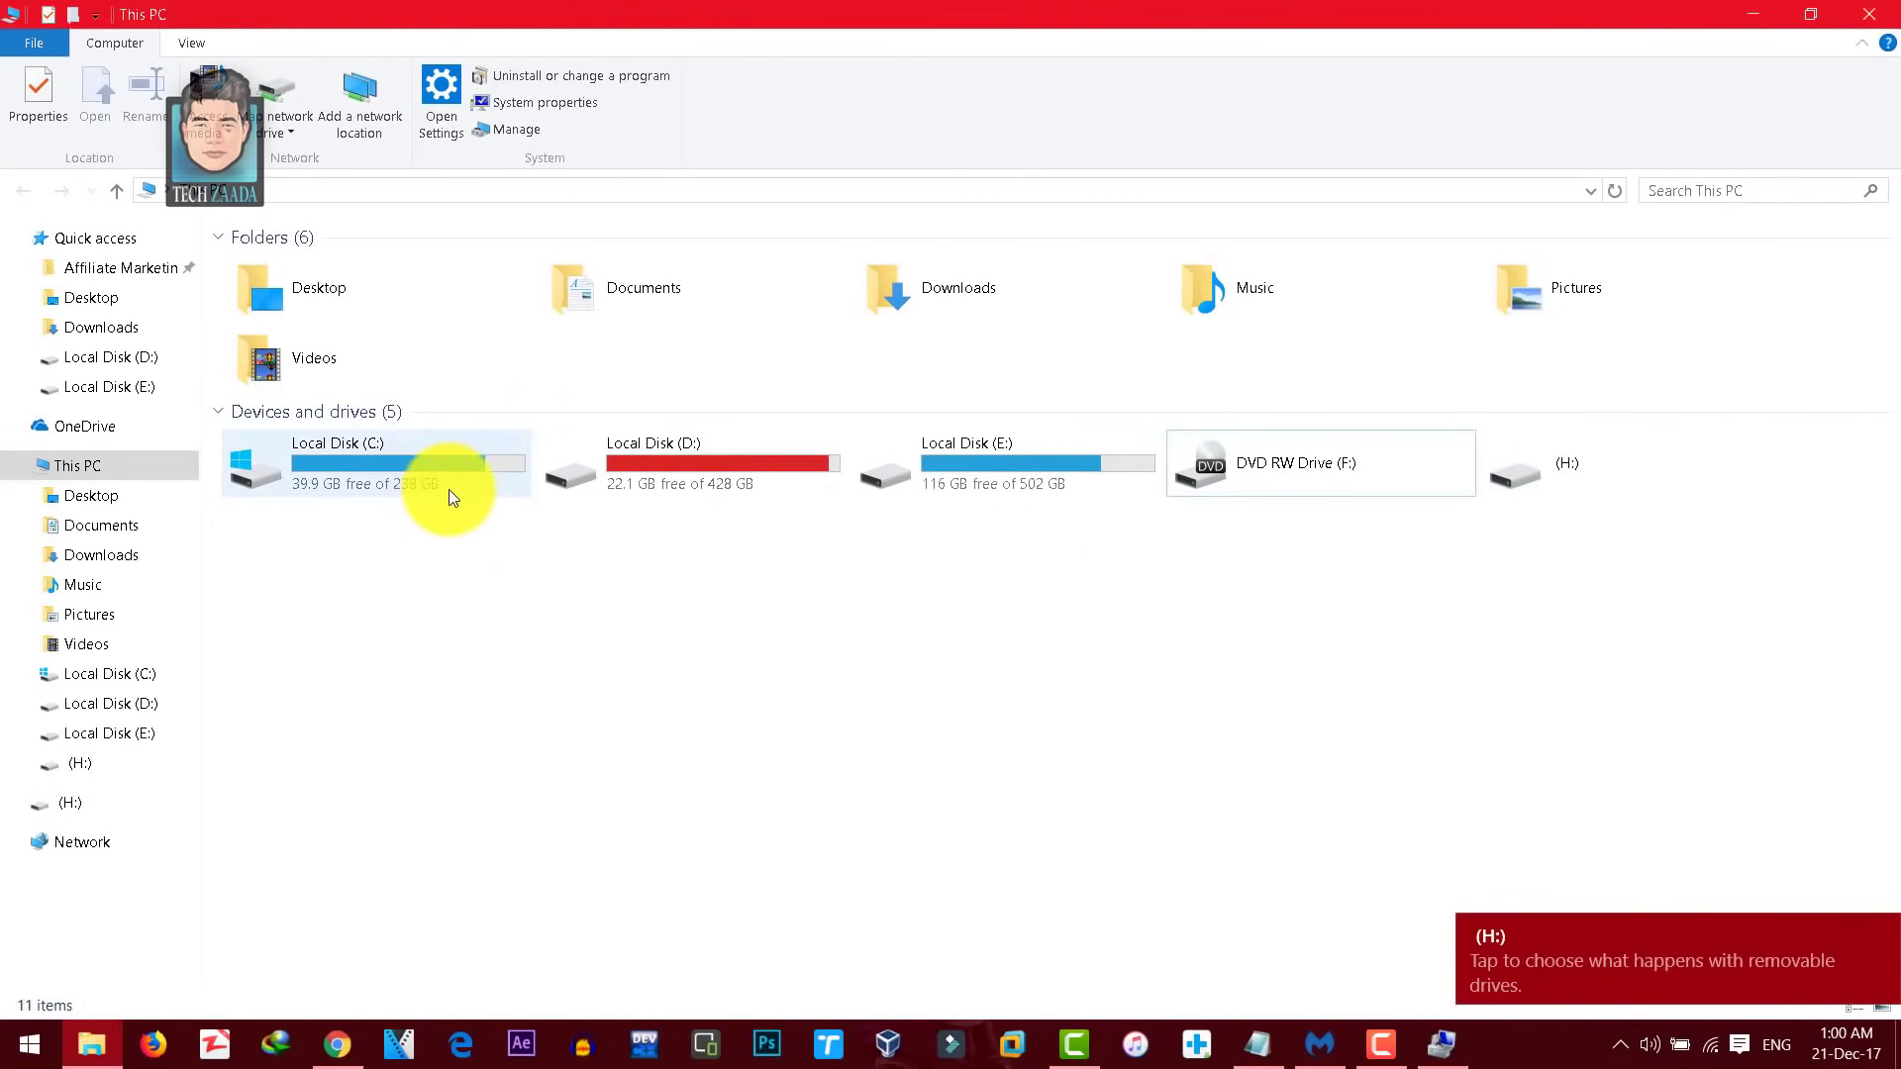
pyautogui.click(335, 603)
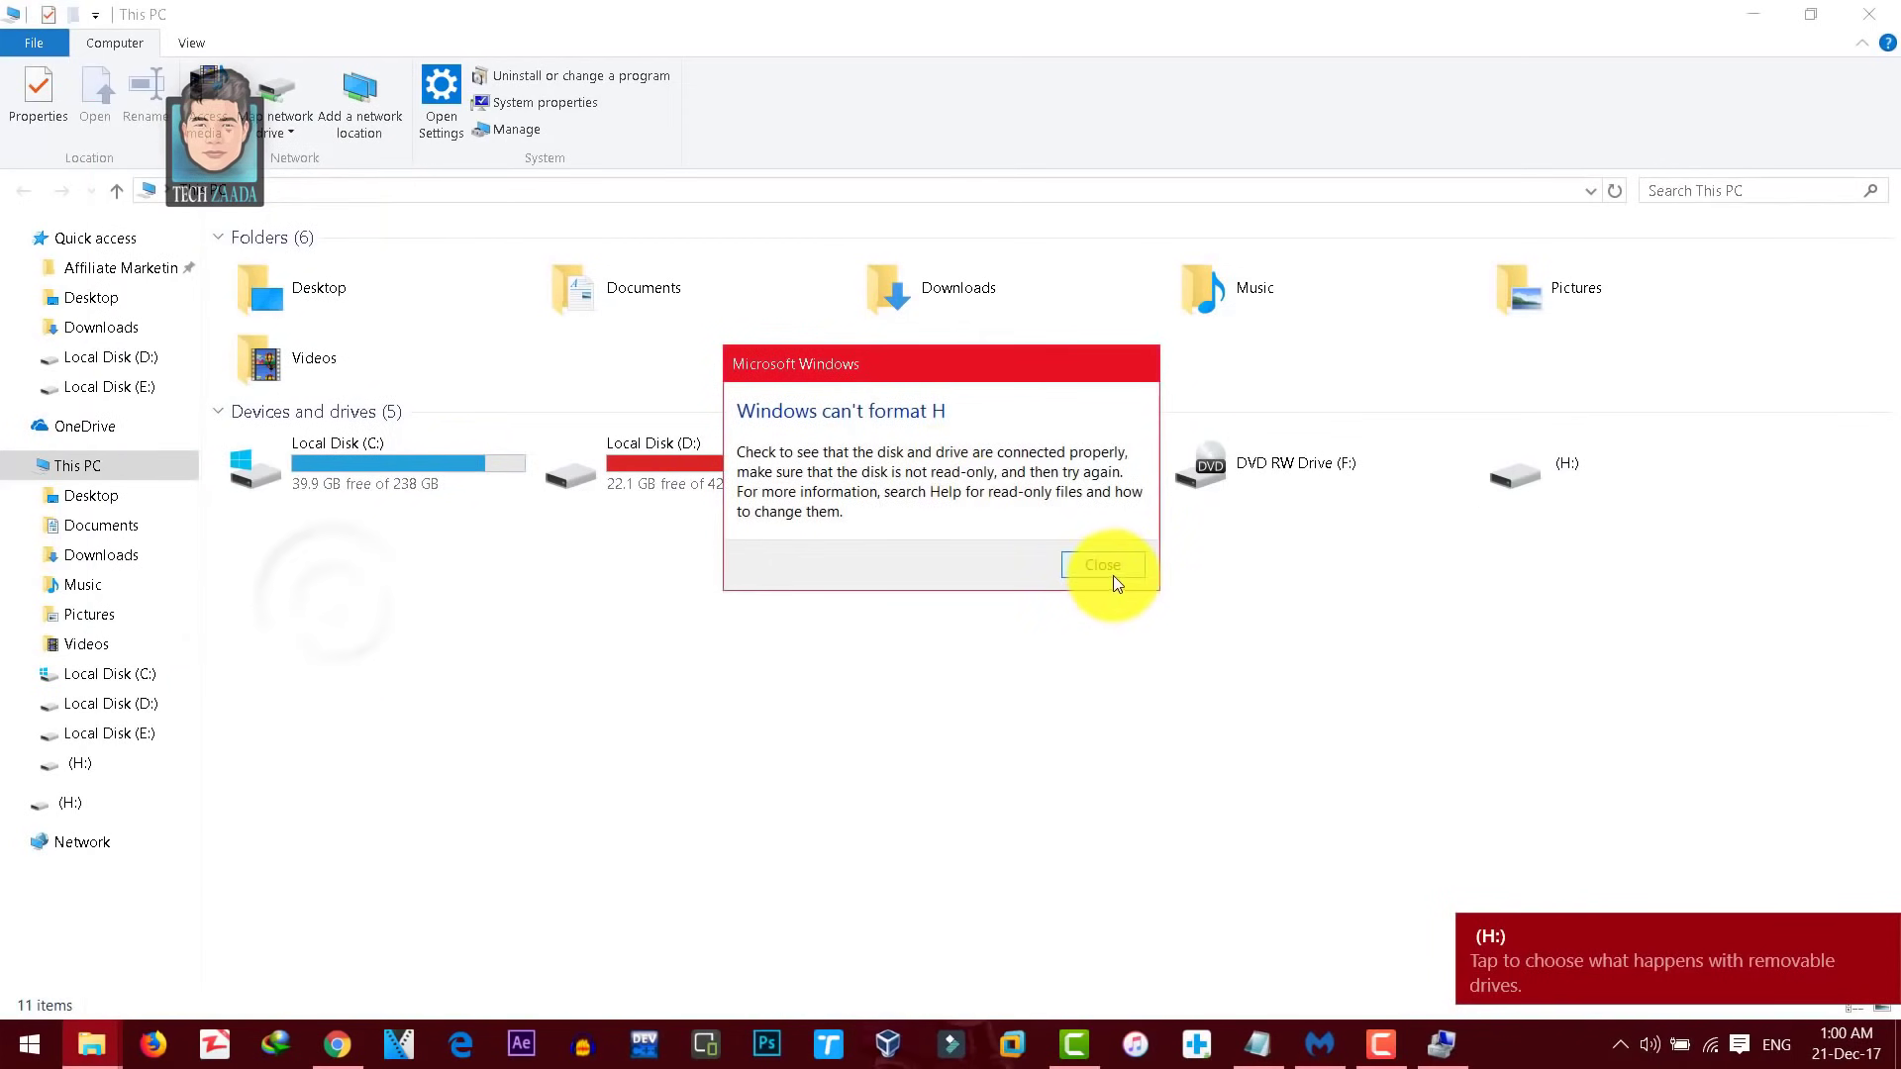
pyautogui.click(1109, 569)
pyautogui.click(1561, 464)
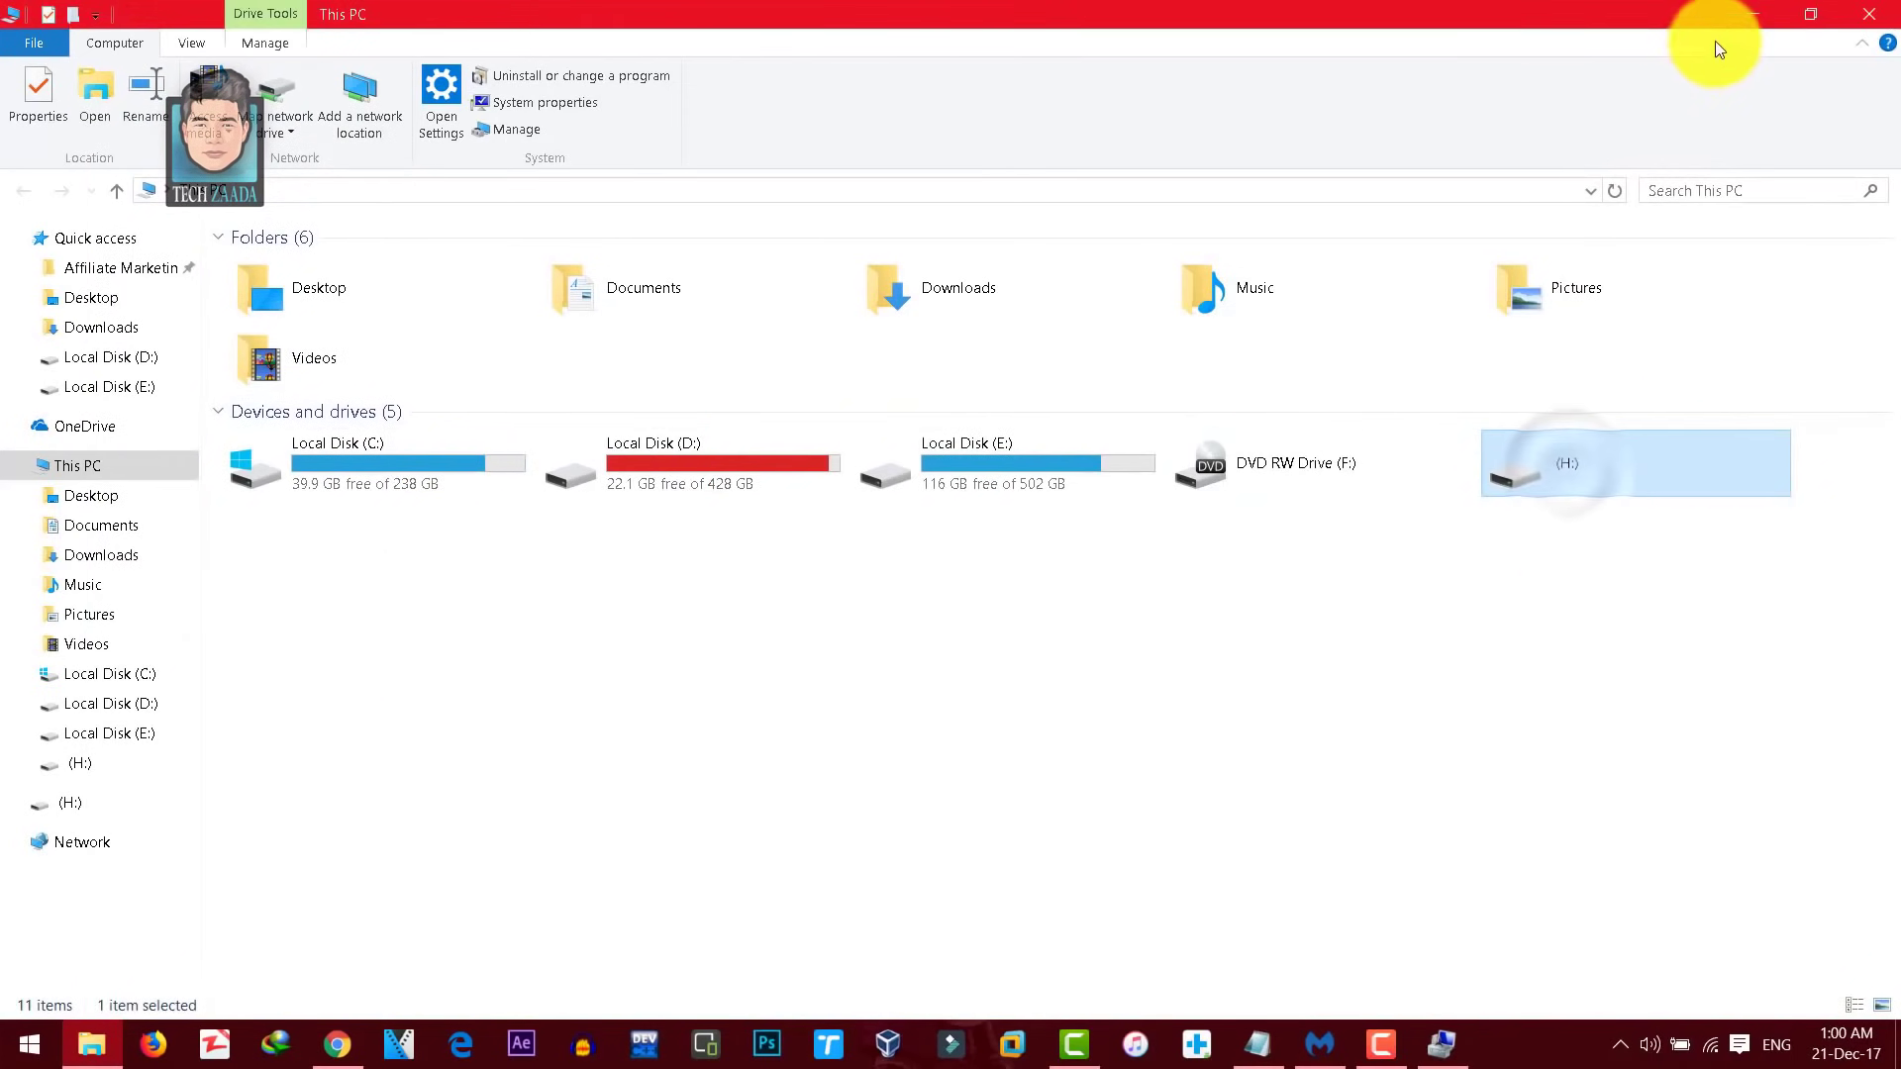
pyautogui.click(1753, 9)
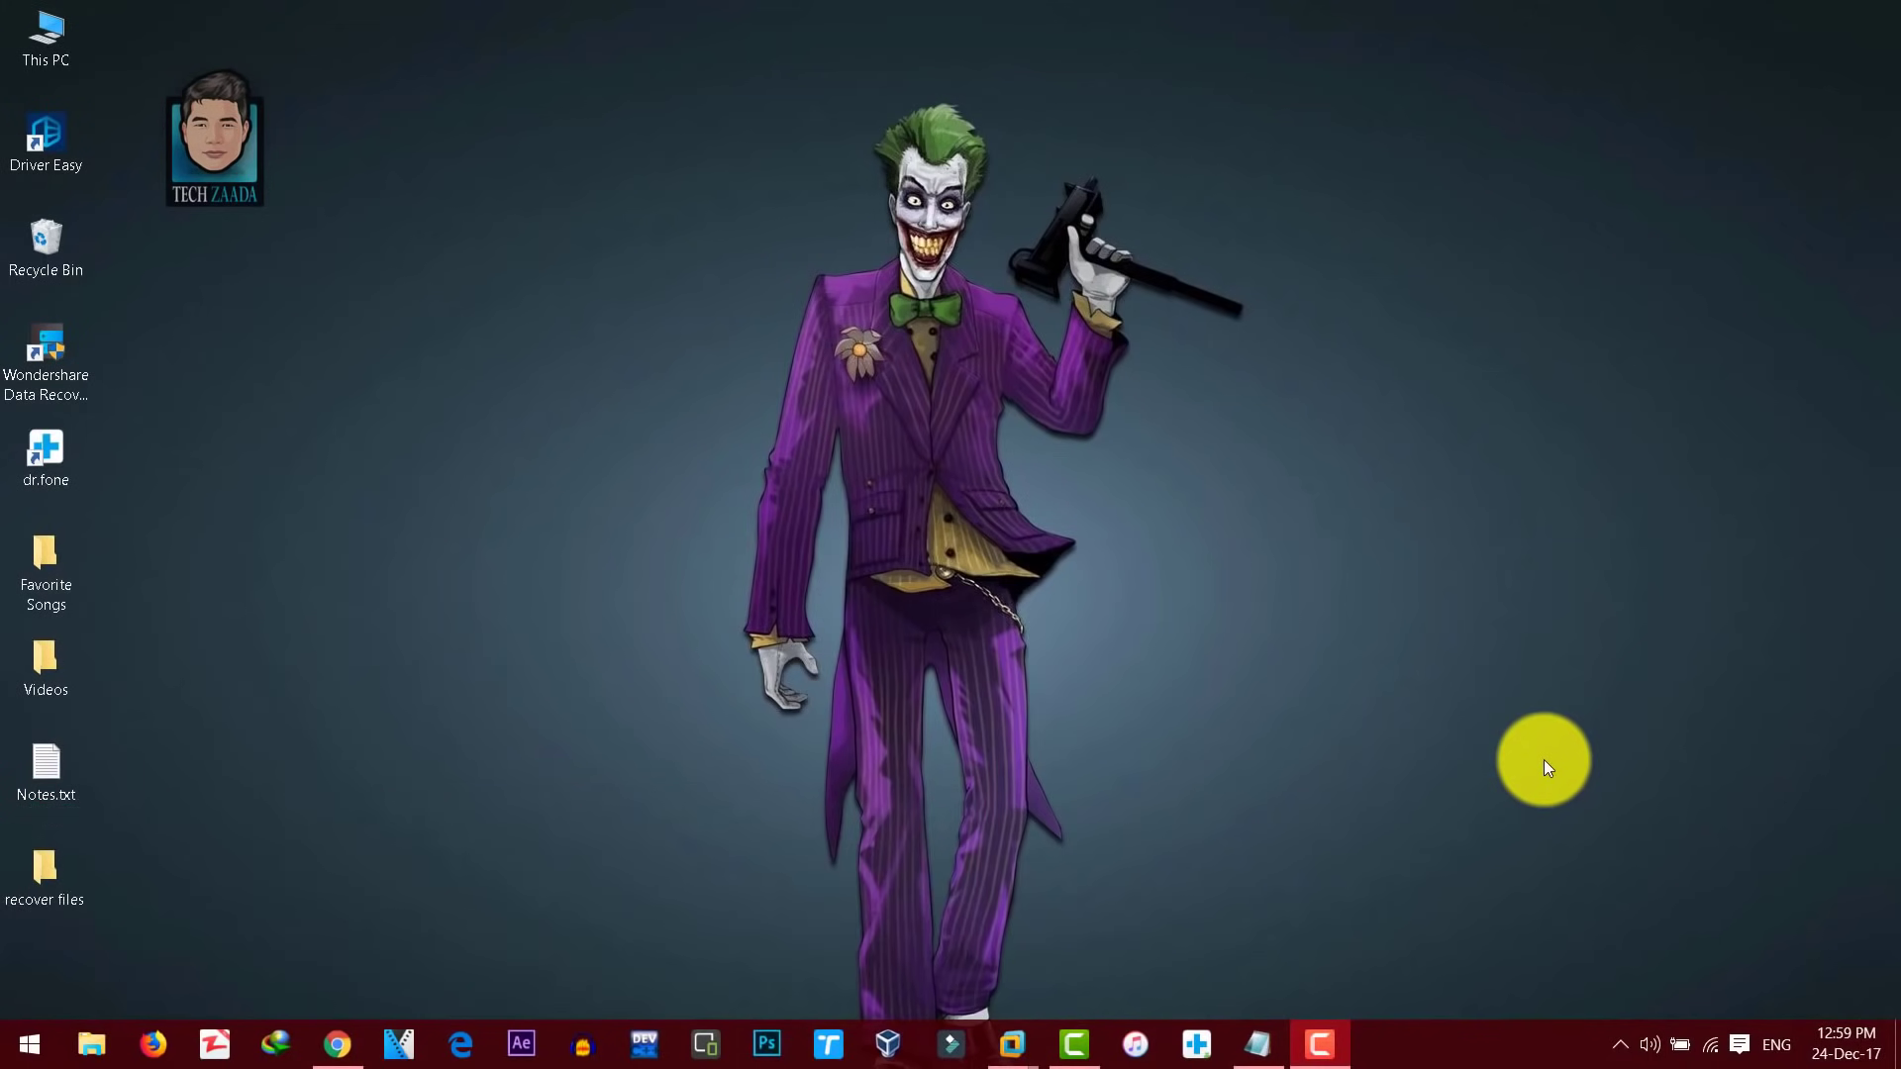
# Close This PC and open Device Manager through the Control Panel
pyautogui.doubleClick(43, 32)
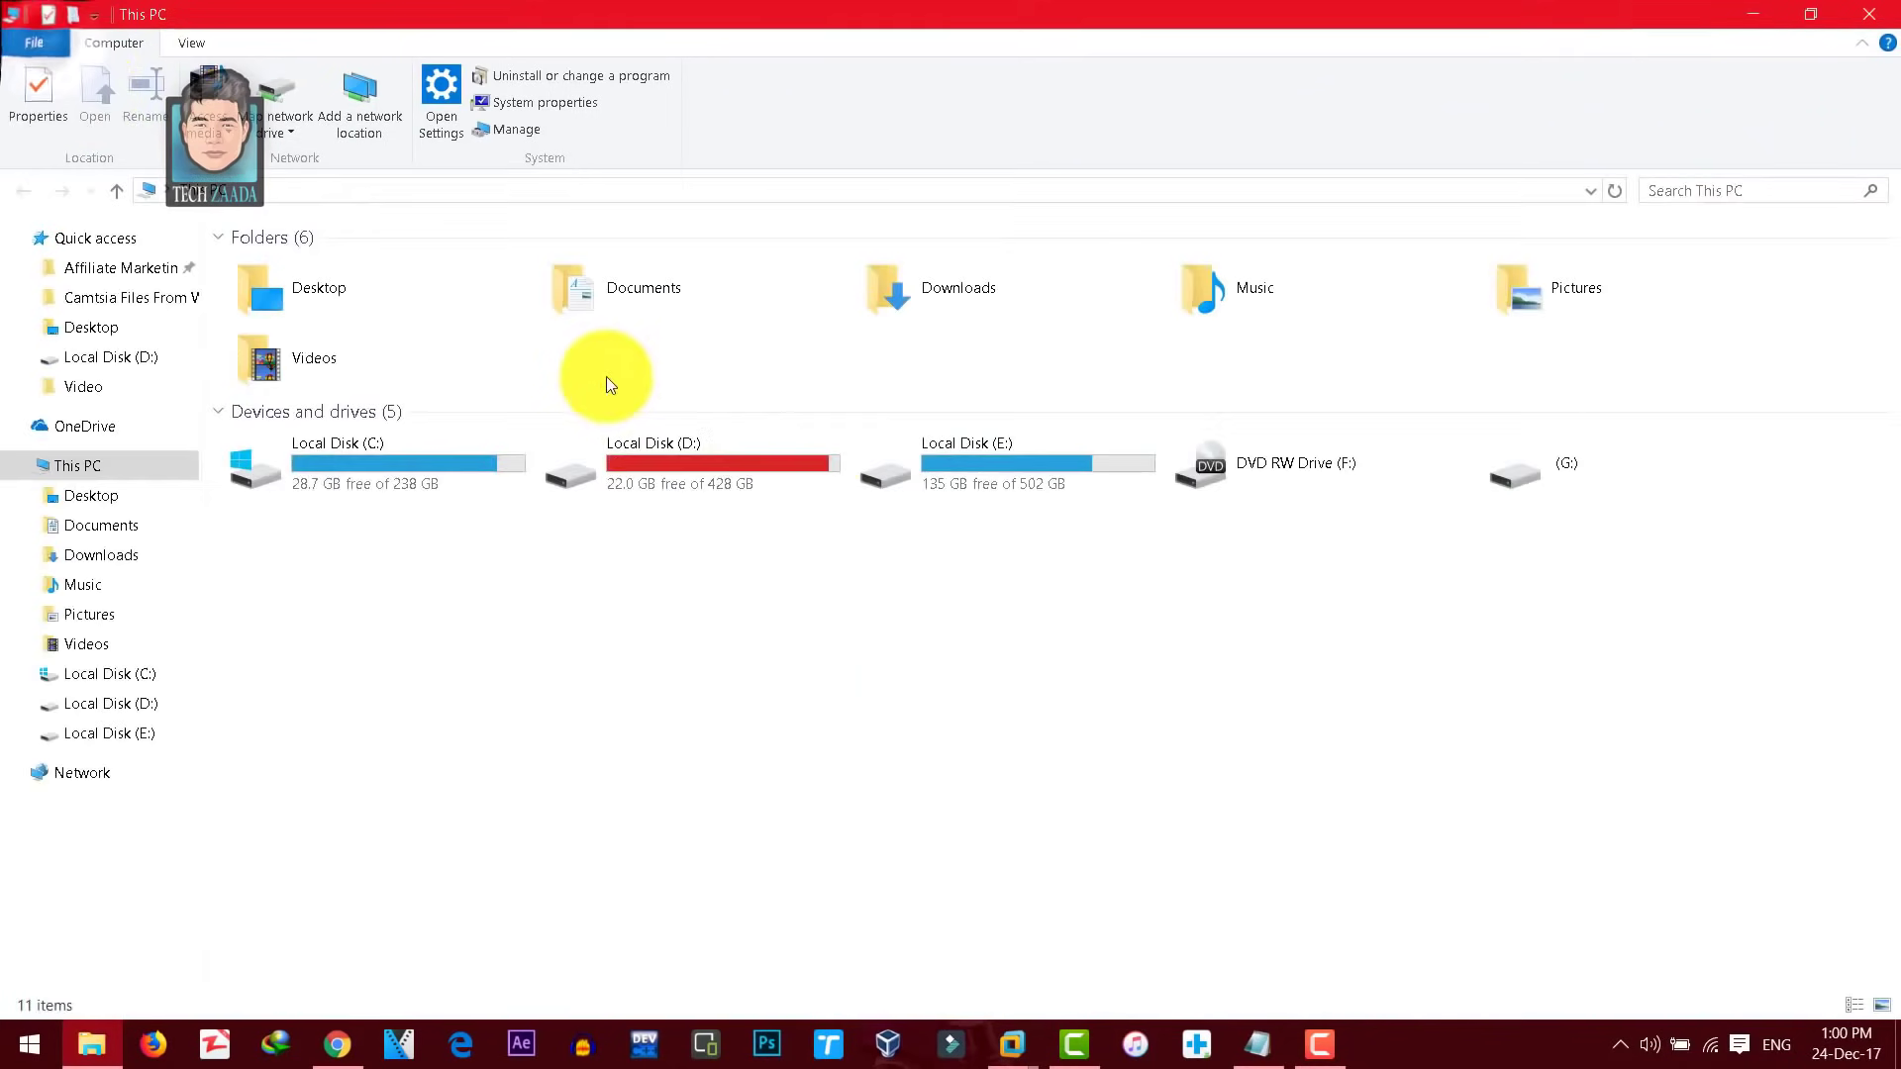
pyautogui.click(1516, 467)
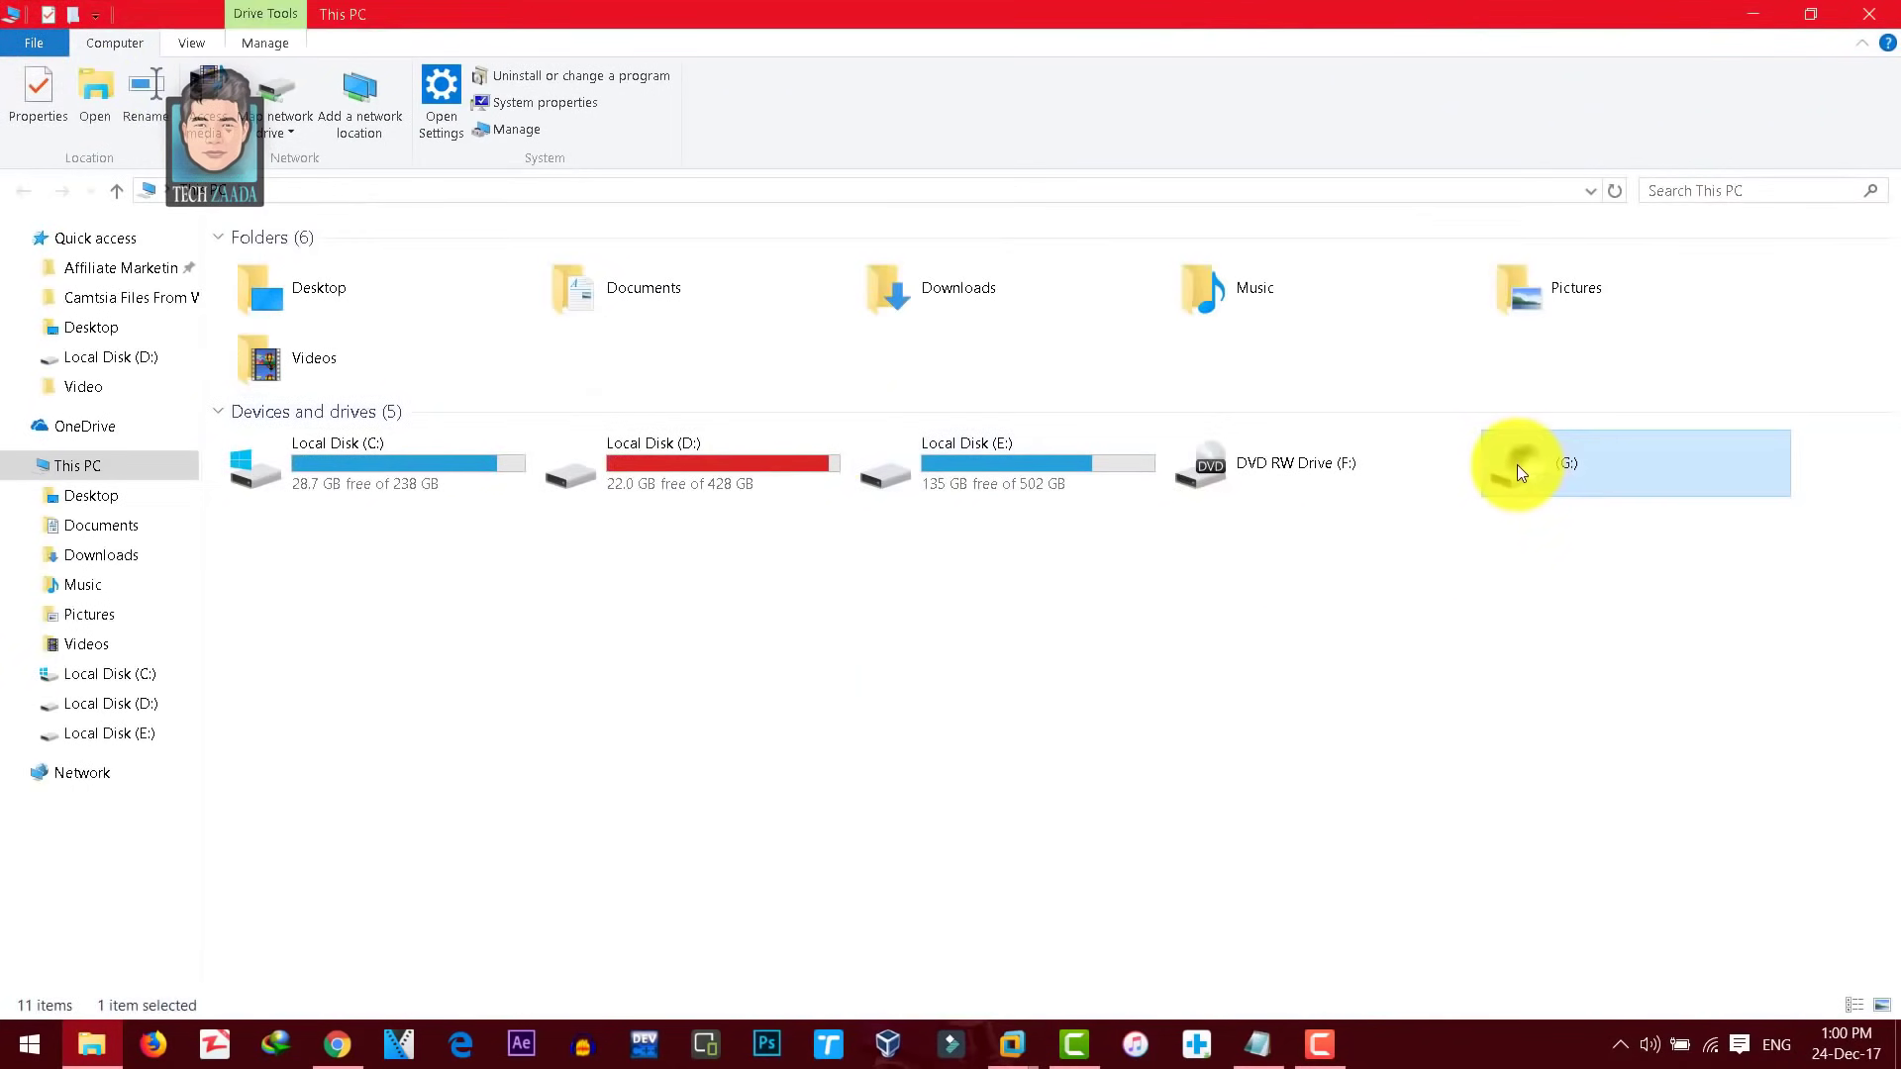
pyautogui.click(1868, 14)
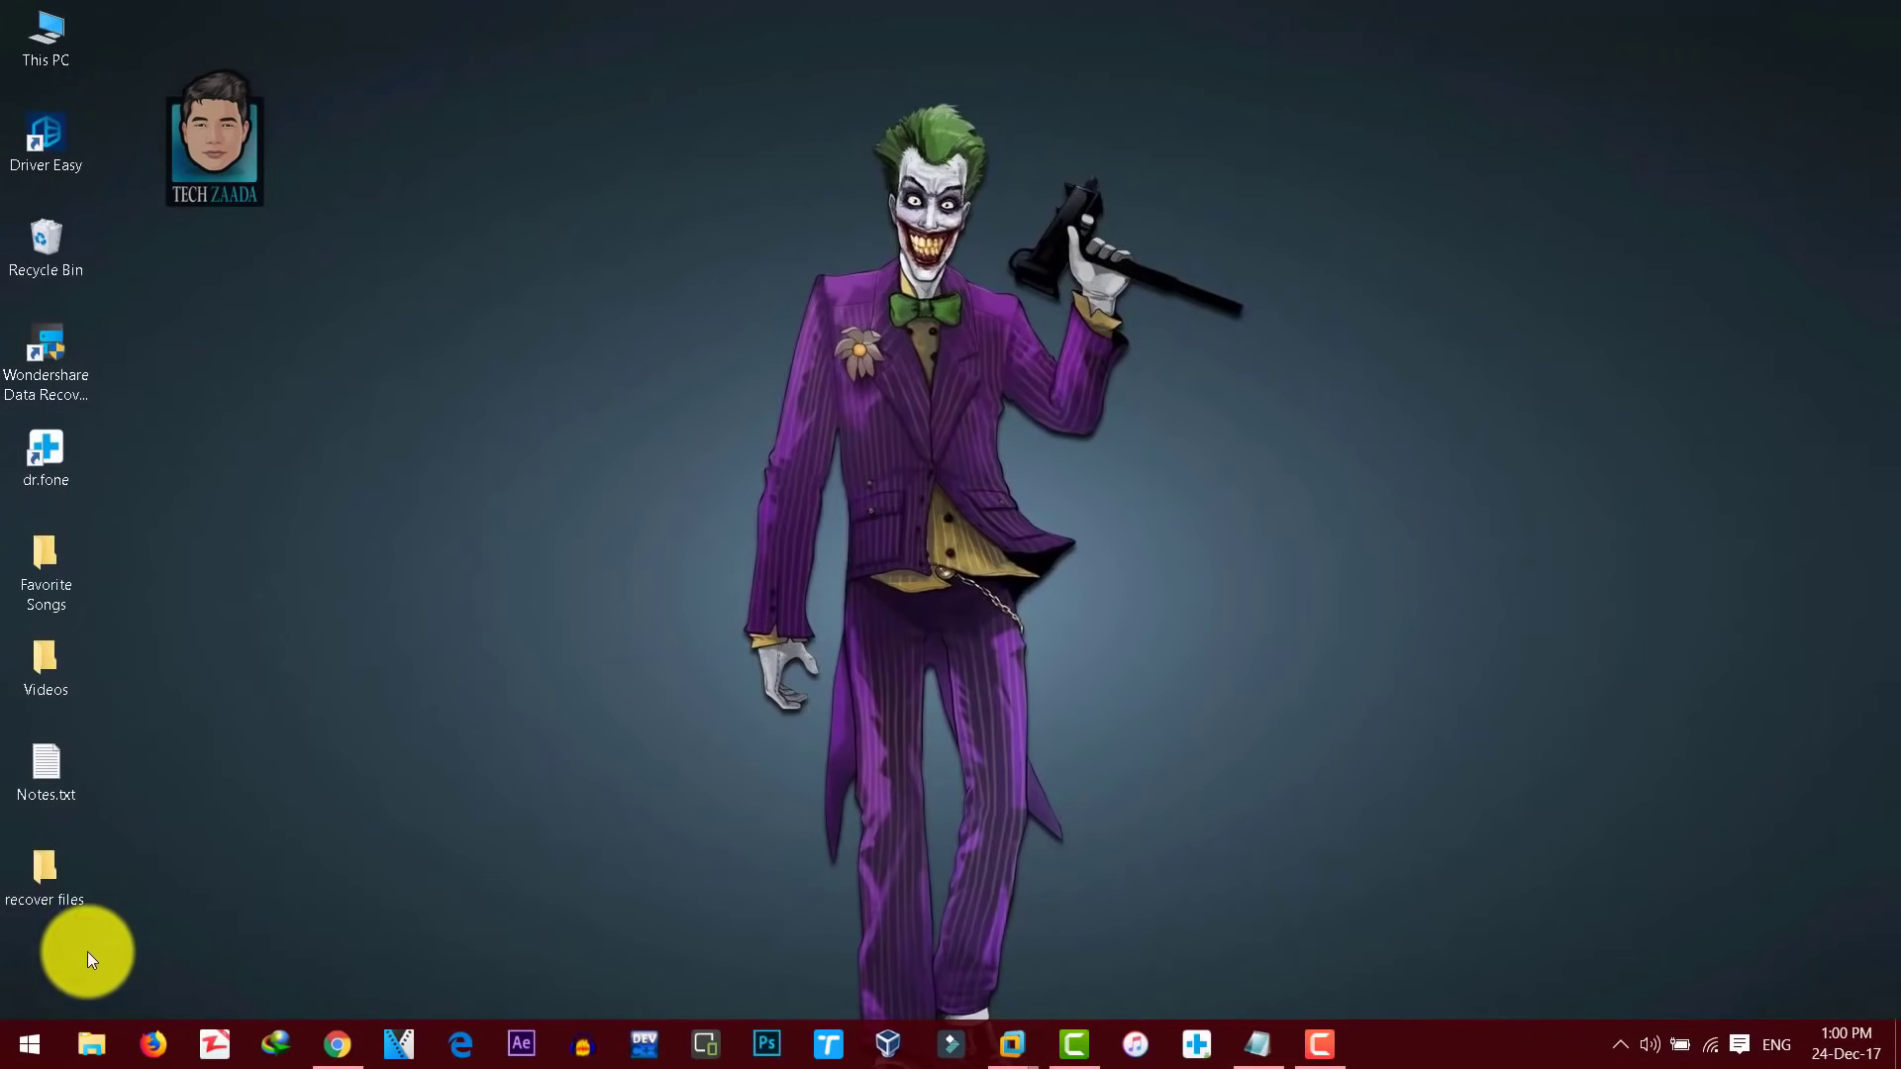
pyautogui.rightClick(25, 1041)
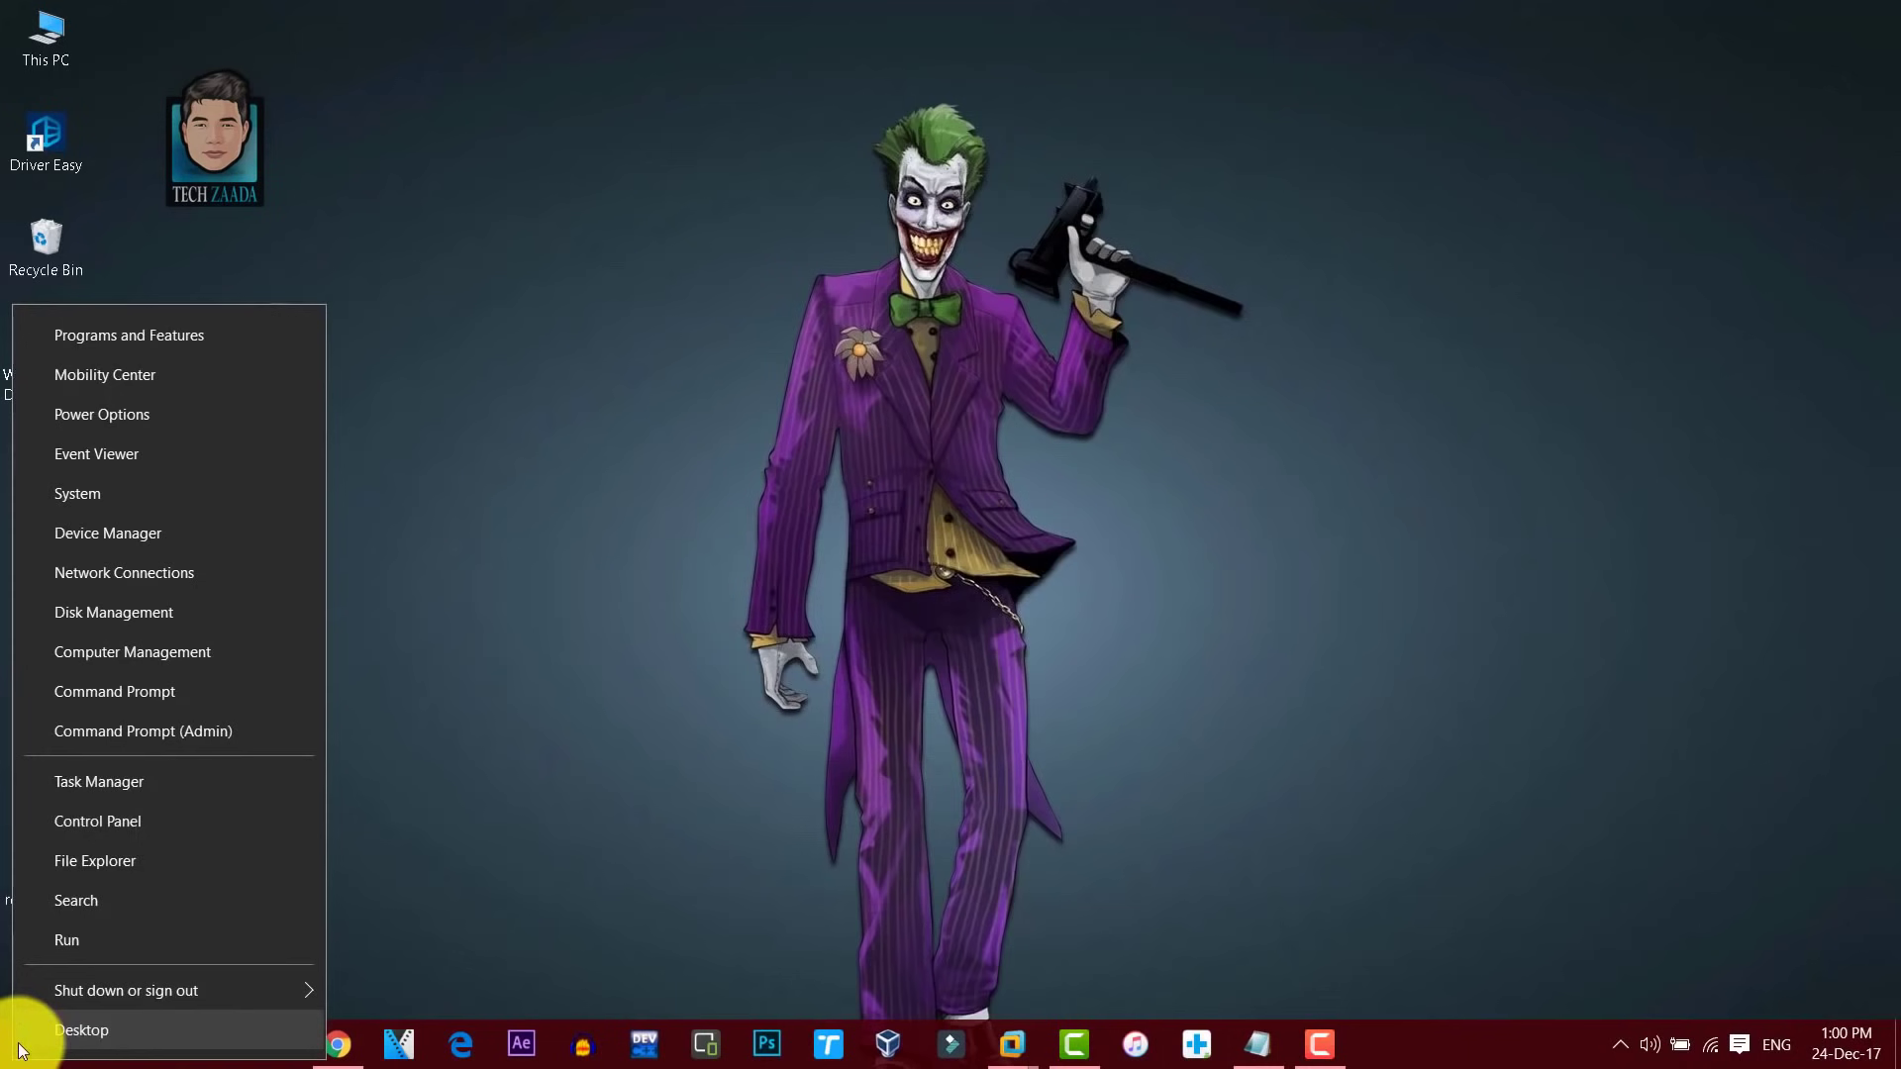
pyautogui.click(89, 822)
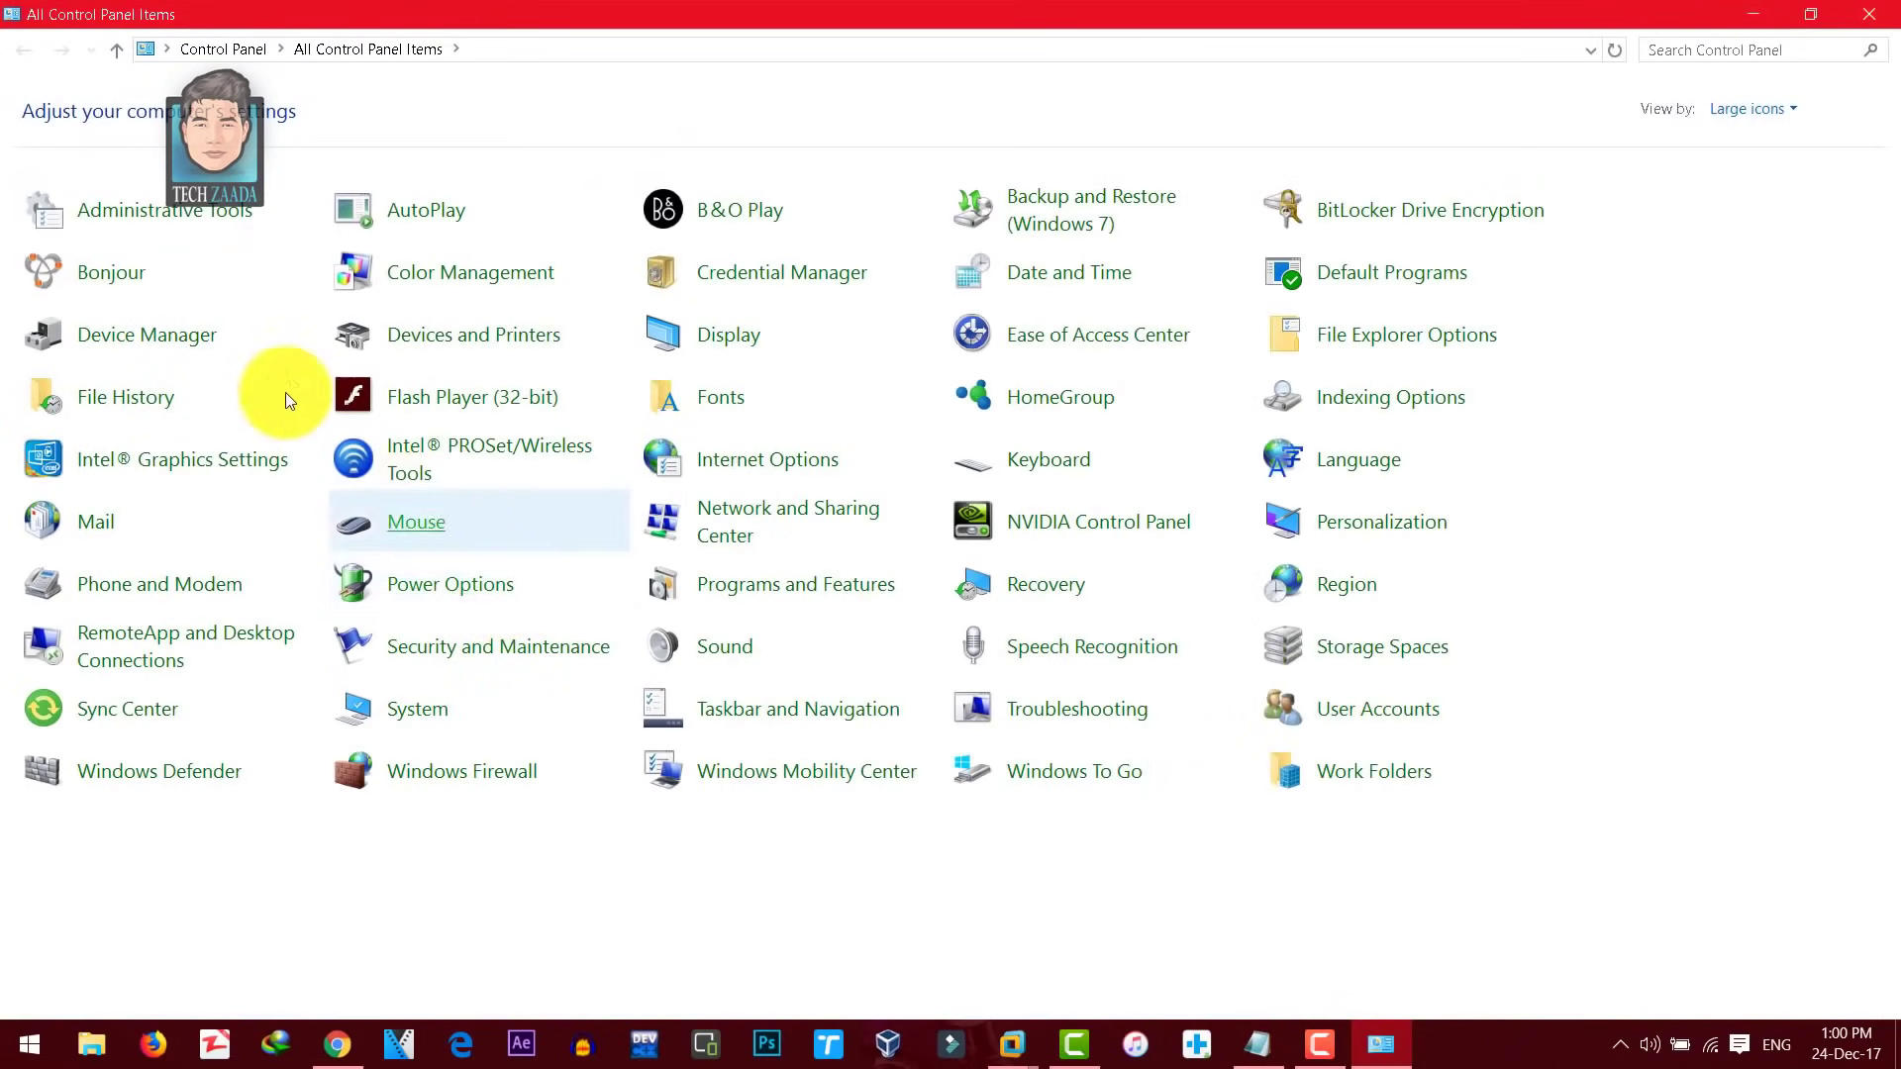
pyautogui.click(173, 336)
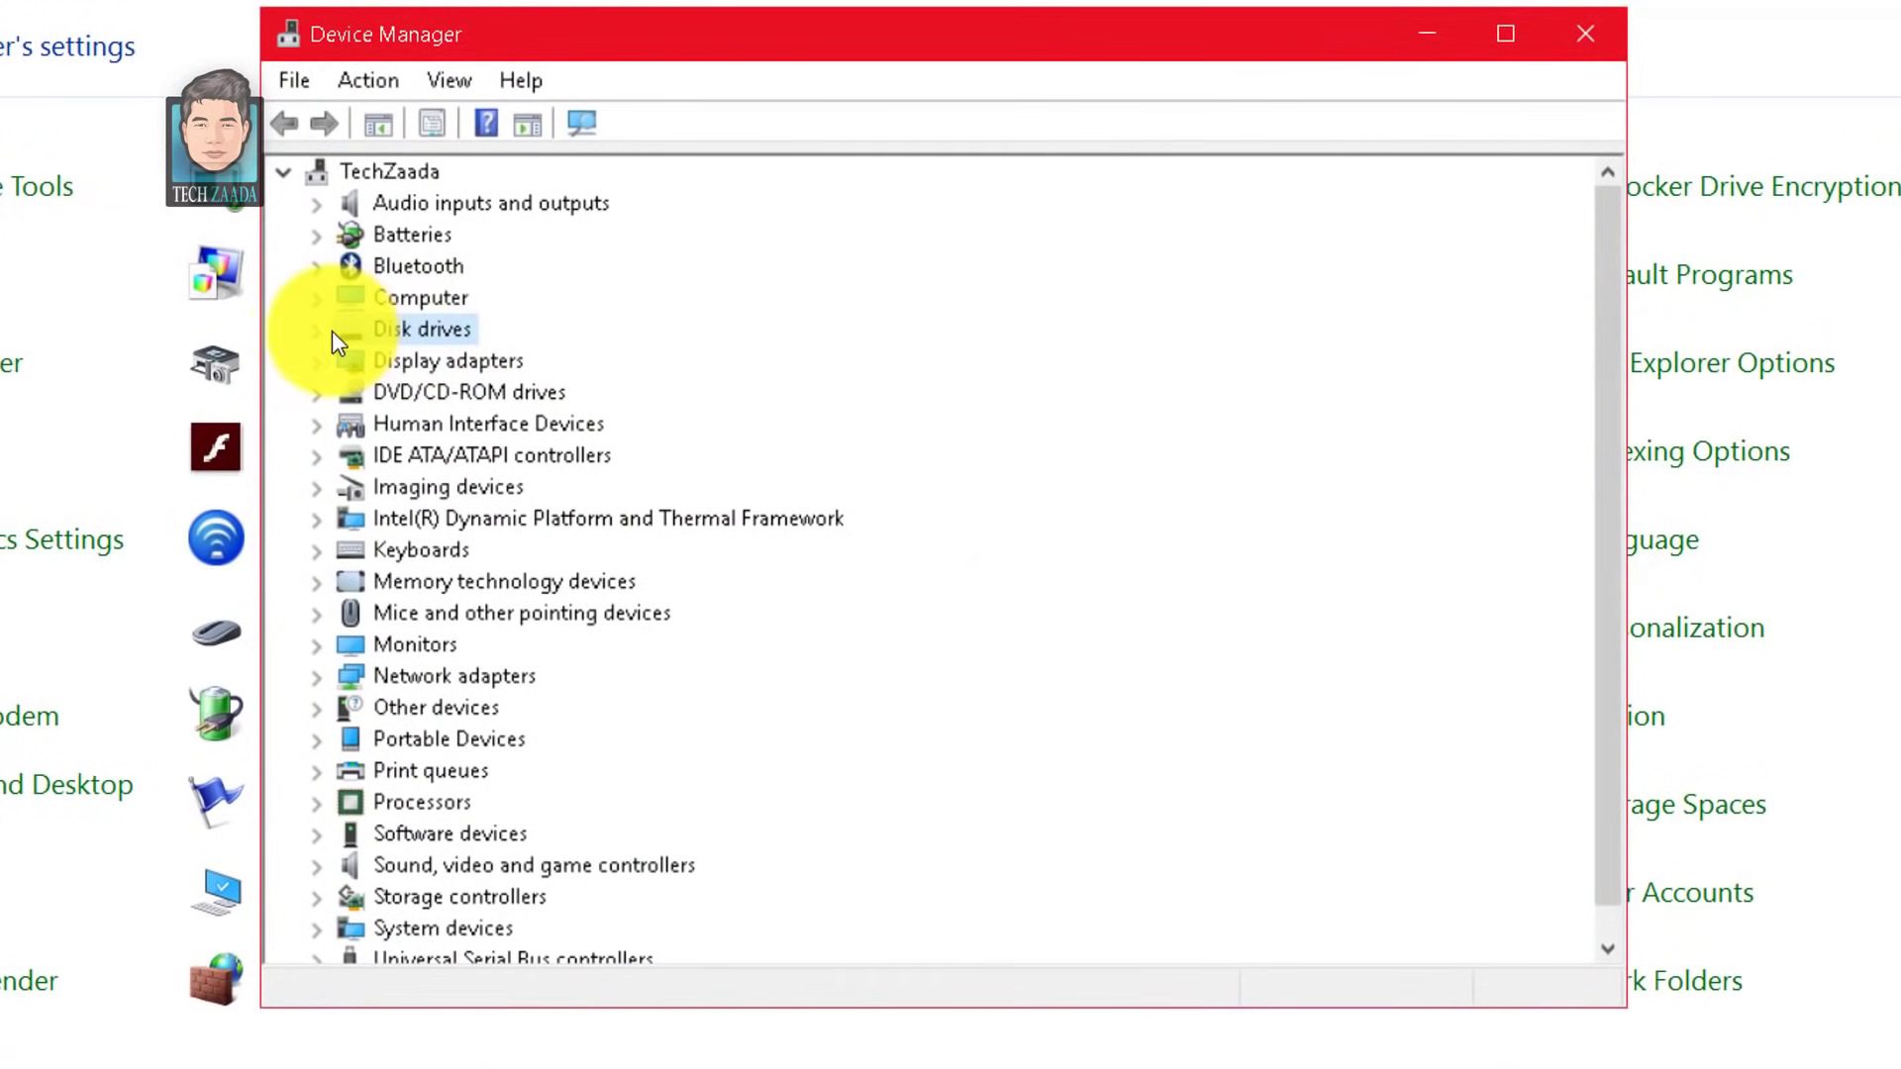
# Inspect the Generic USB Flash Drive under Disk drives, then locate USB Mass Storage Device under USB controllers
pyautogui.click(318, 330)
pyautogui.click(418, 389)
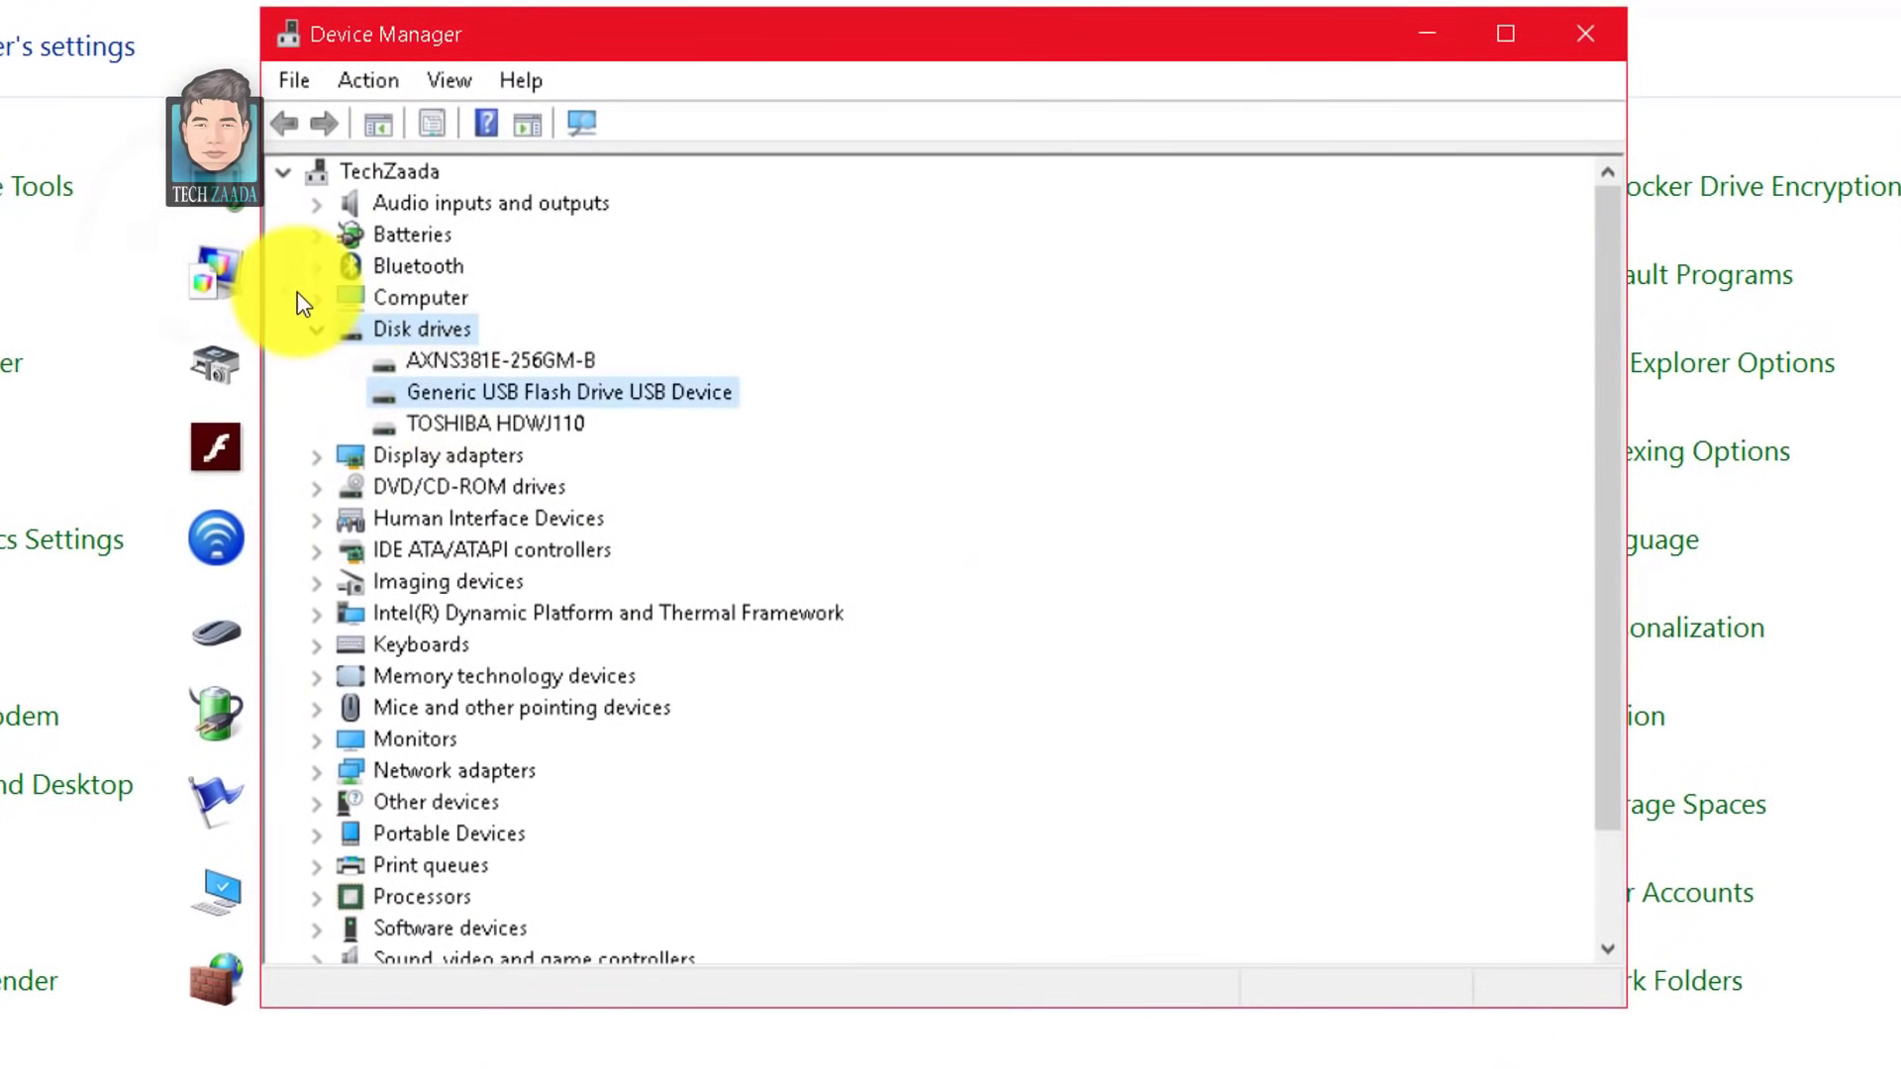
pyautogui.click(698, 394)
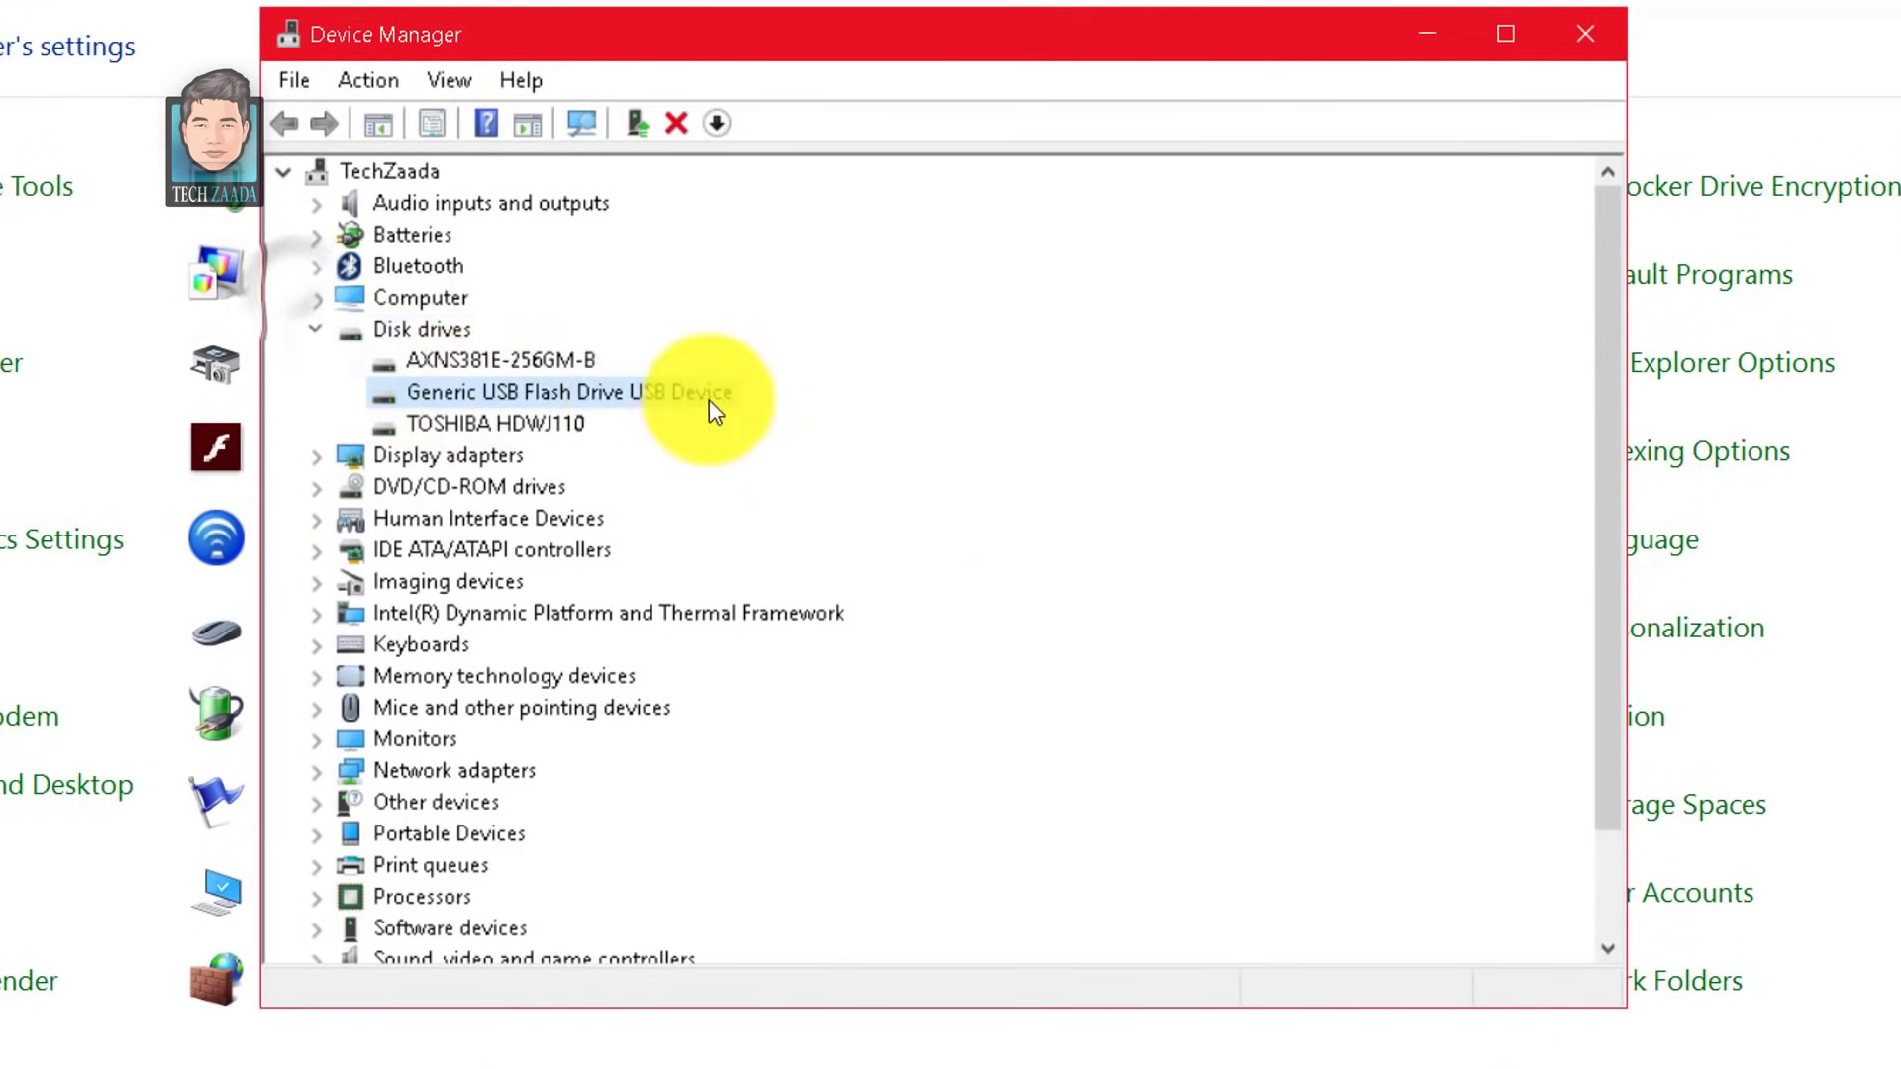
pyautogui.click(319, 336)
pyautogui.scroll(-1, 420, 511)
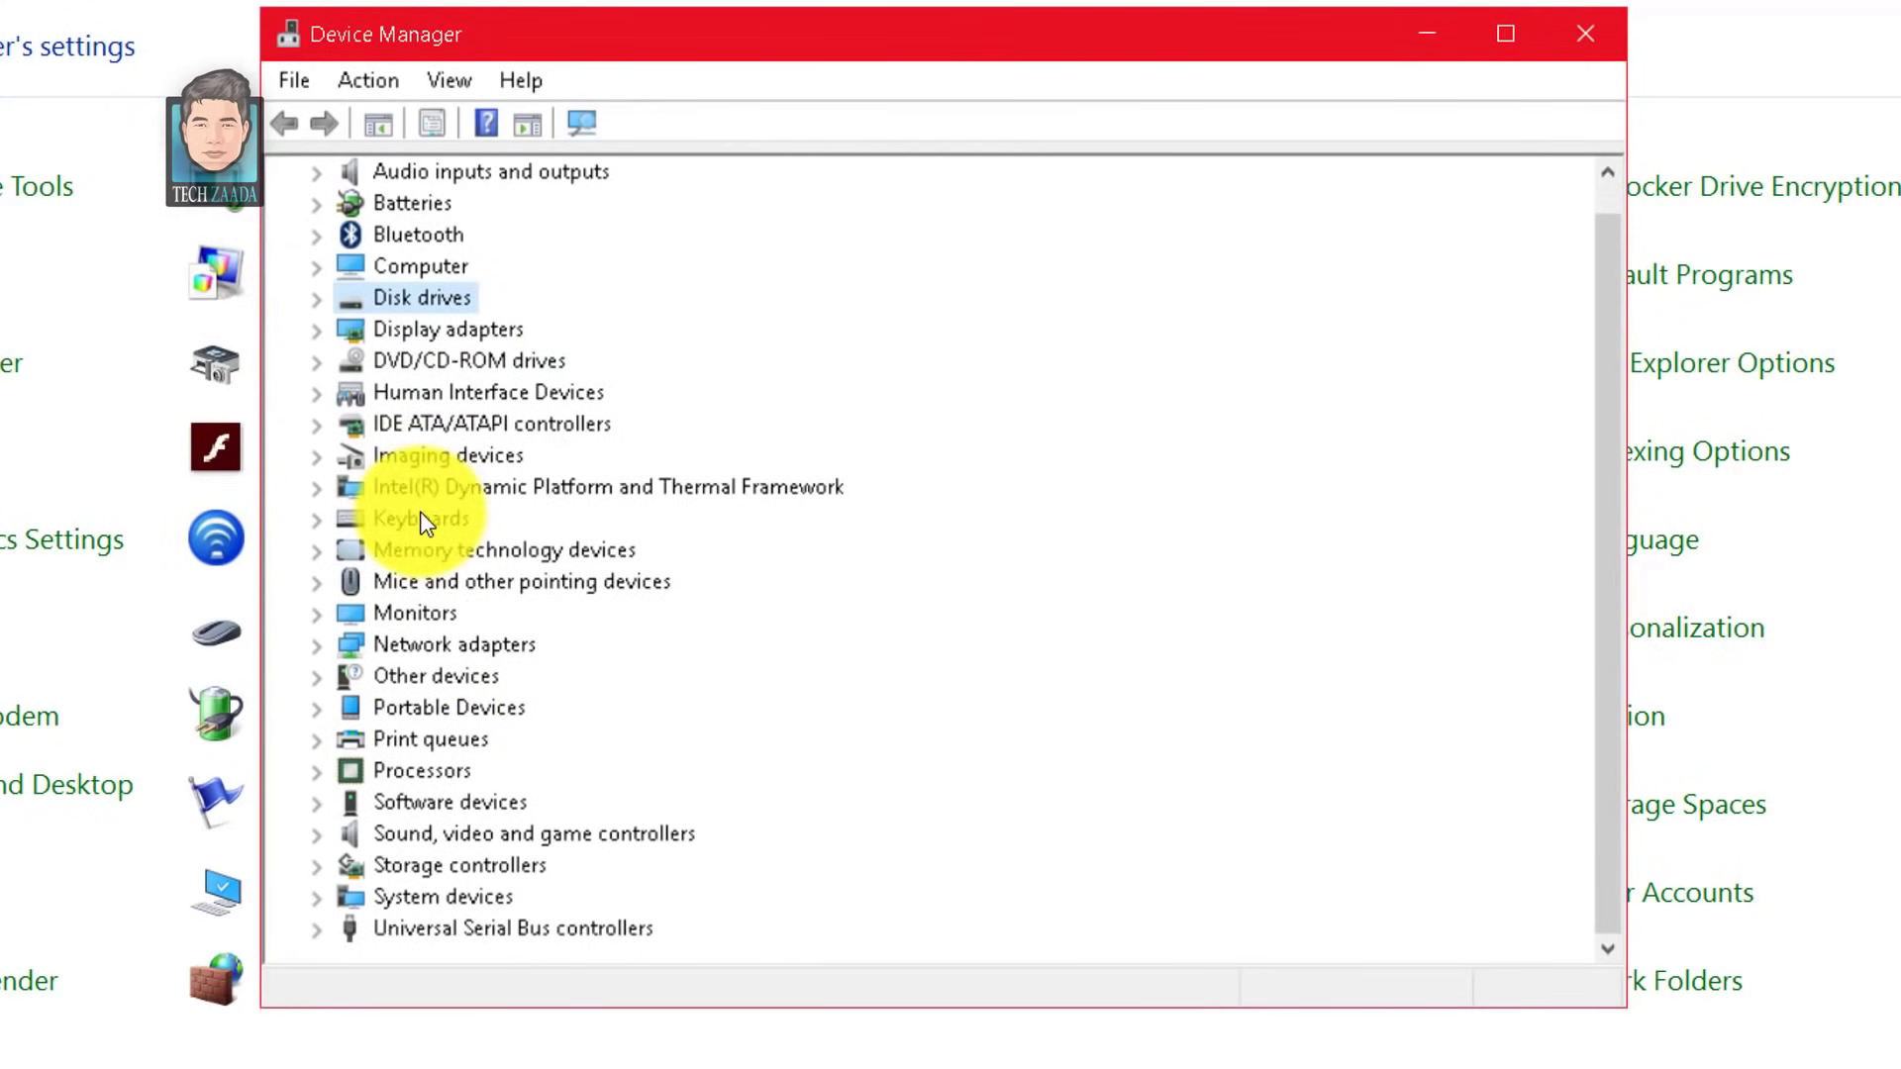
pyautogui.click(416, 929)
pyautogui.press('Right')
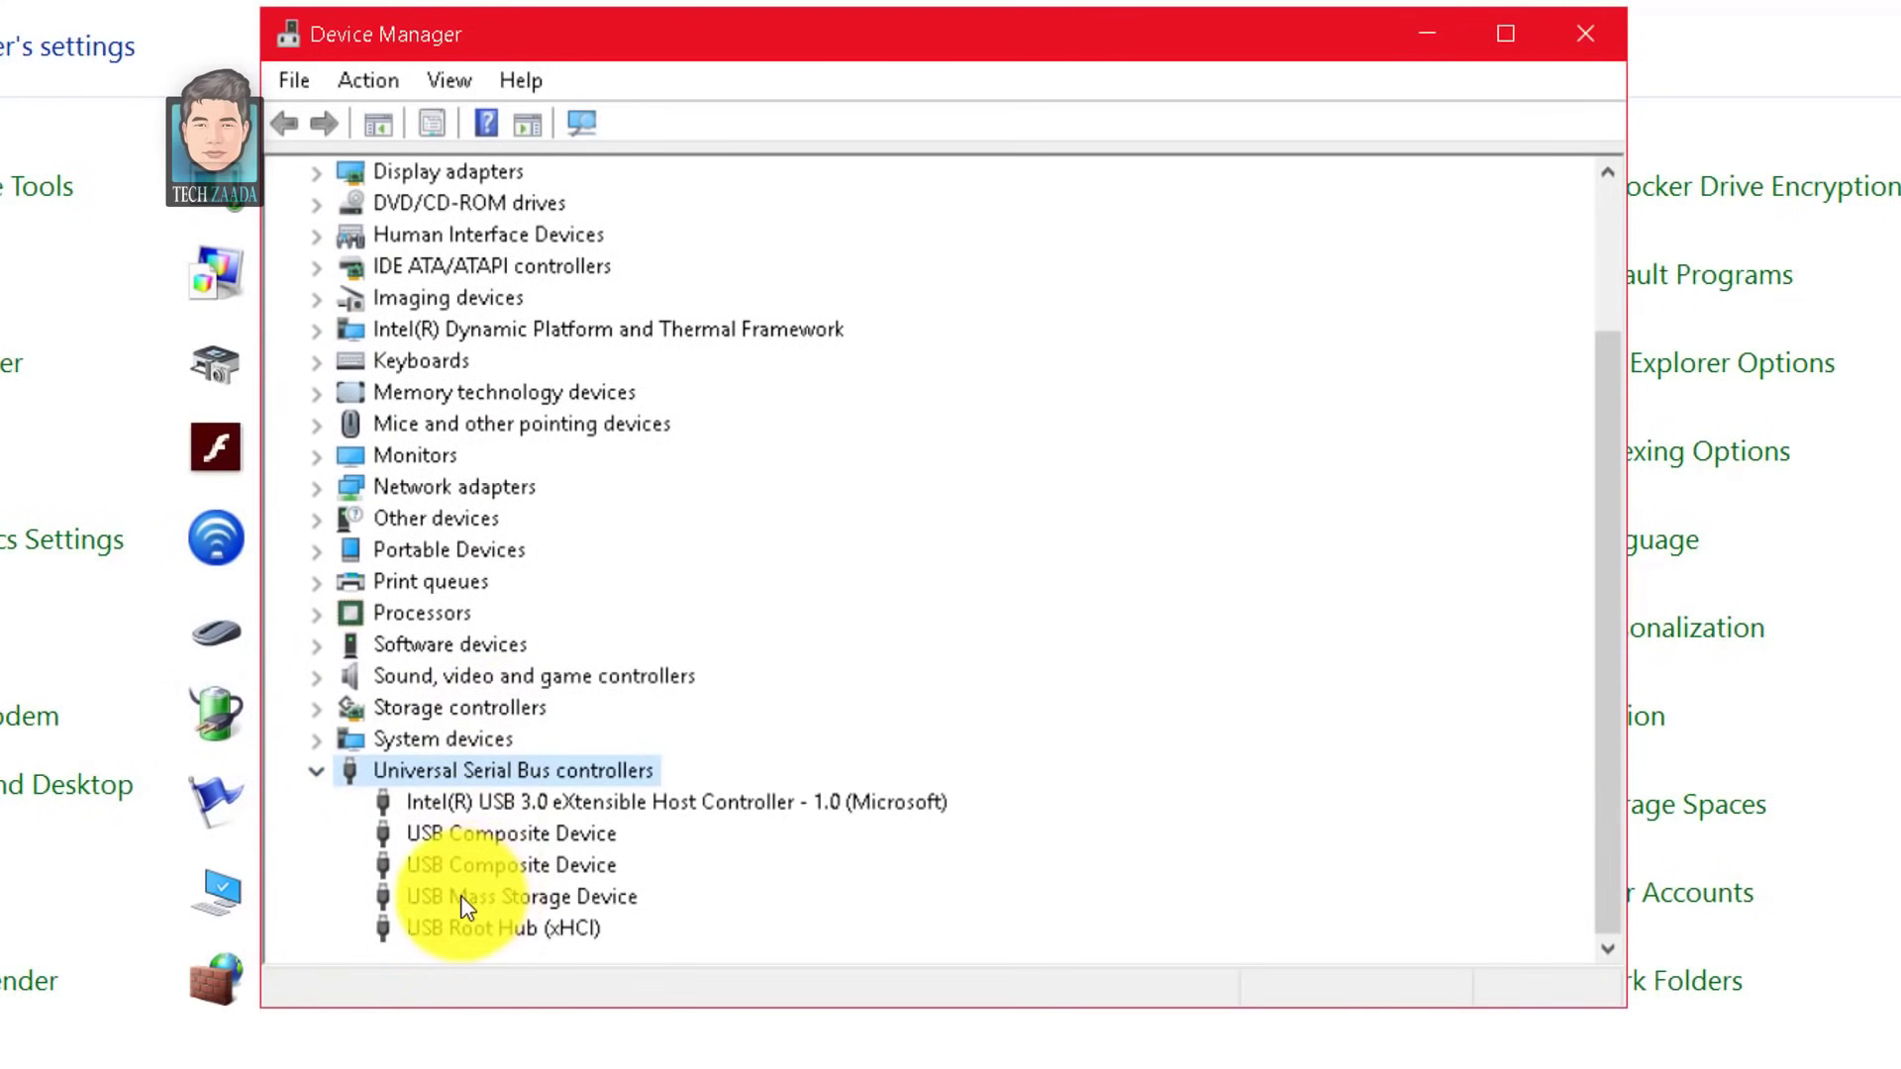
pyautogui.click(555, 898)
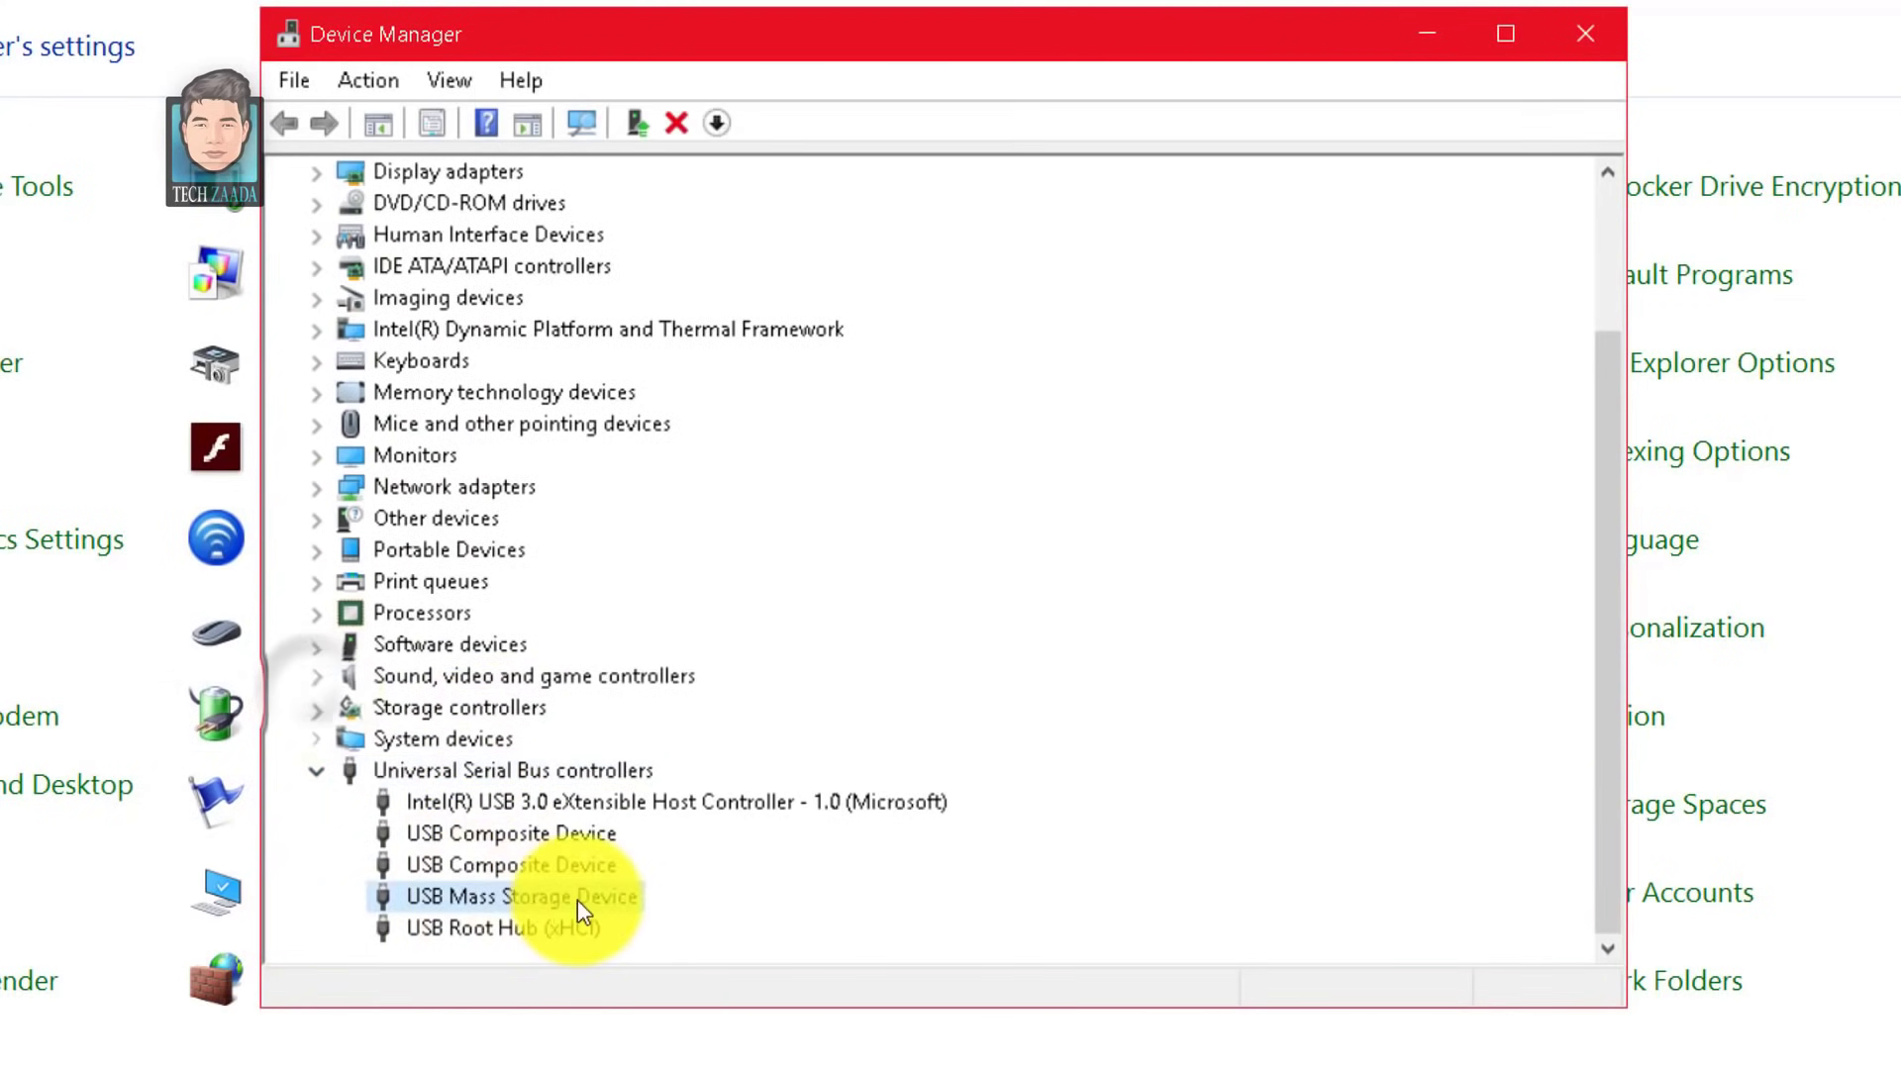
# Uninstall the USB Mass Storage Device and confirm the removal
pyautogui.rightClick(525, 895)
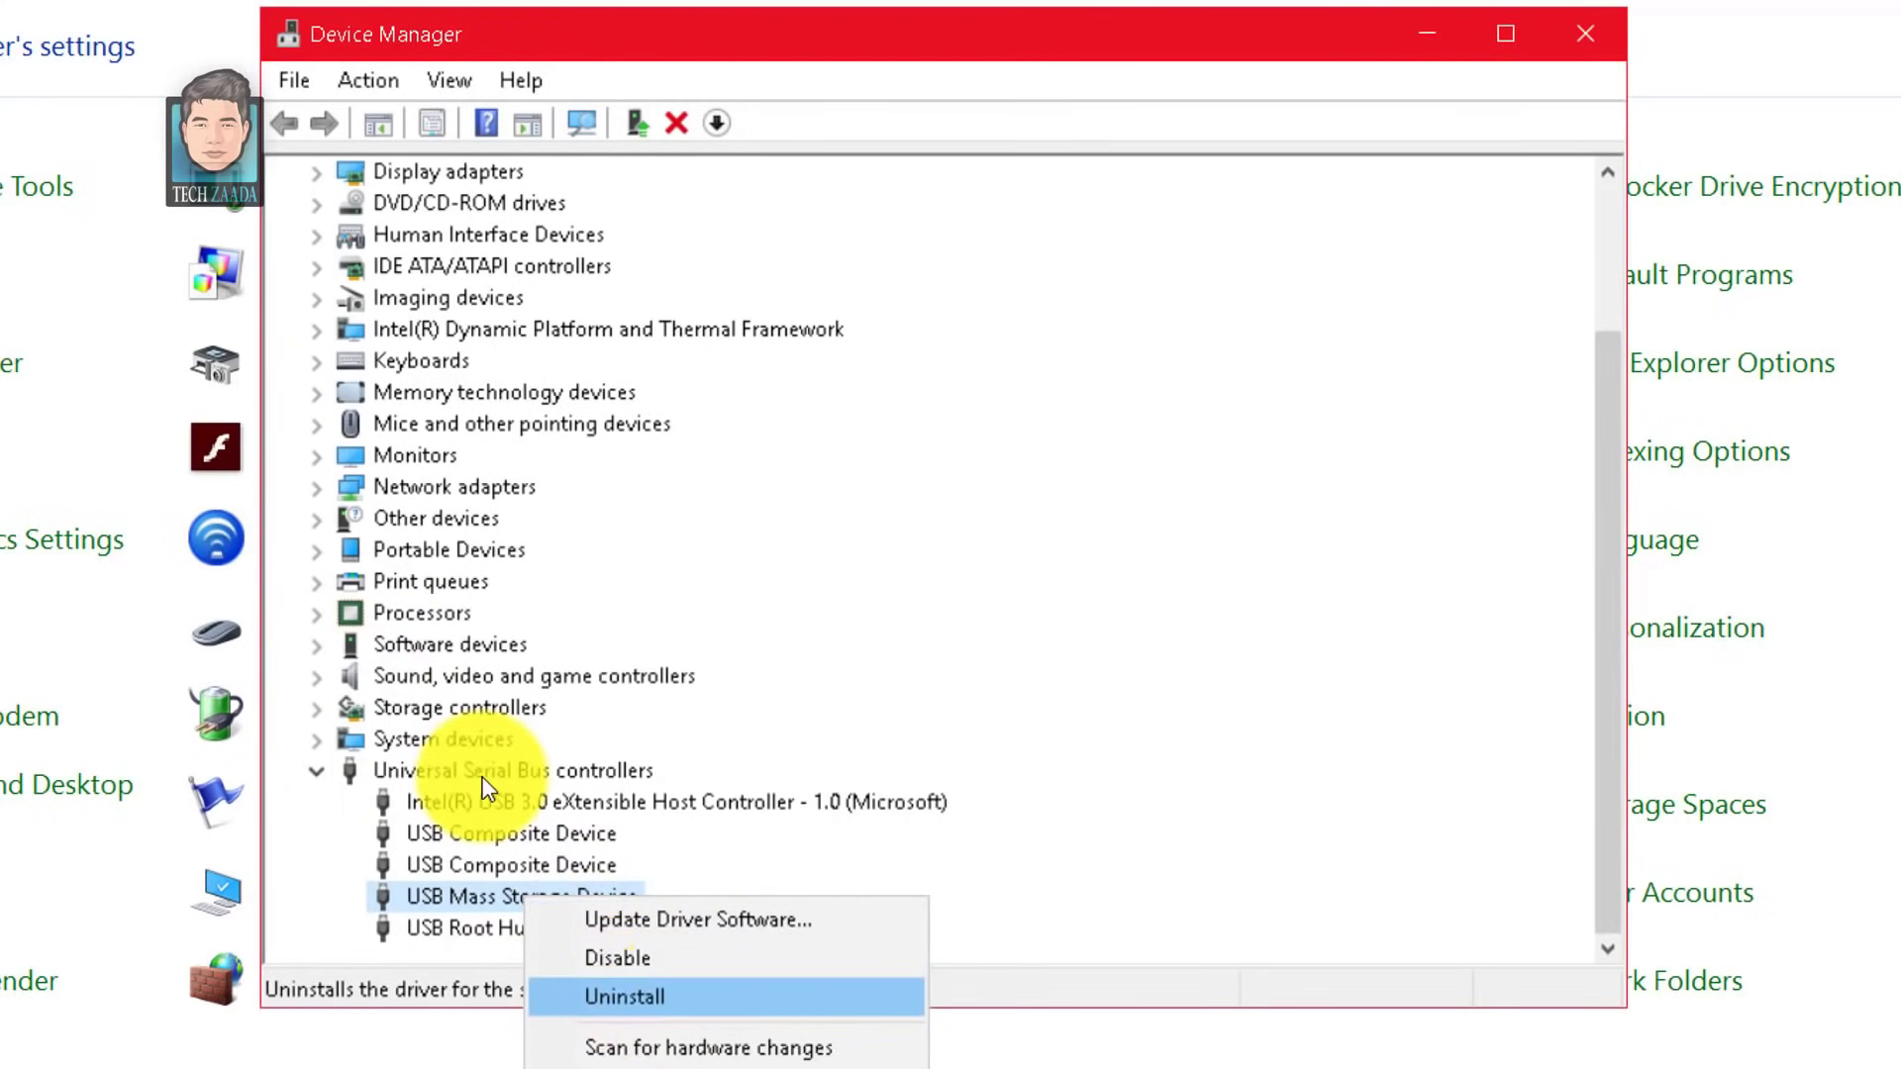
pyautogui.click(673, 998)
pyautogui.moveTo(1050, 444); pyautogui.dragTo(1047, 390)
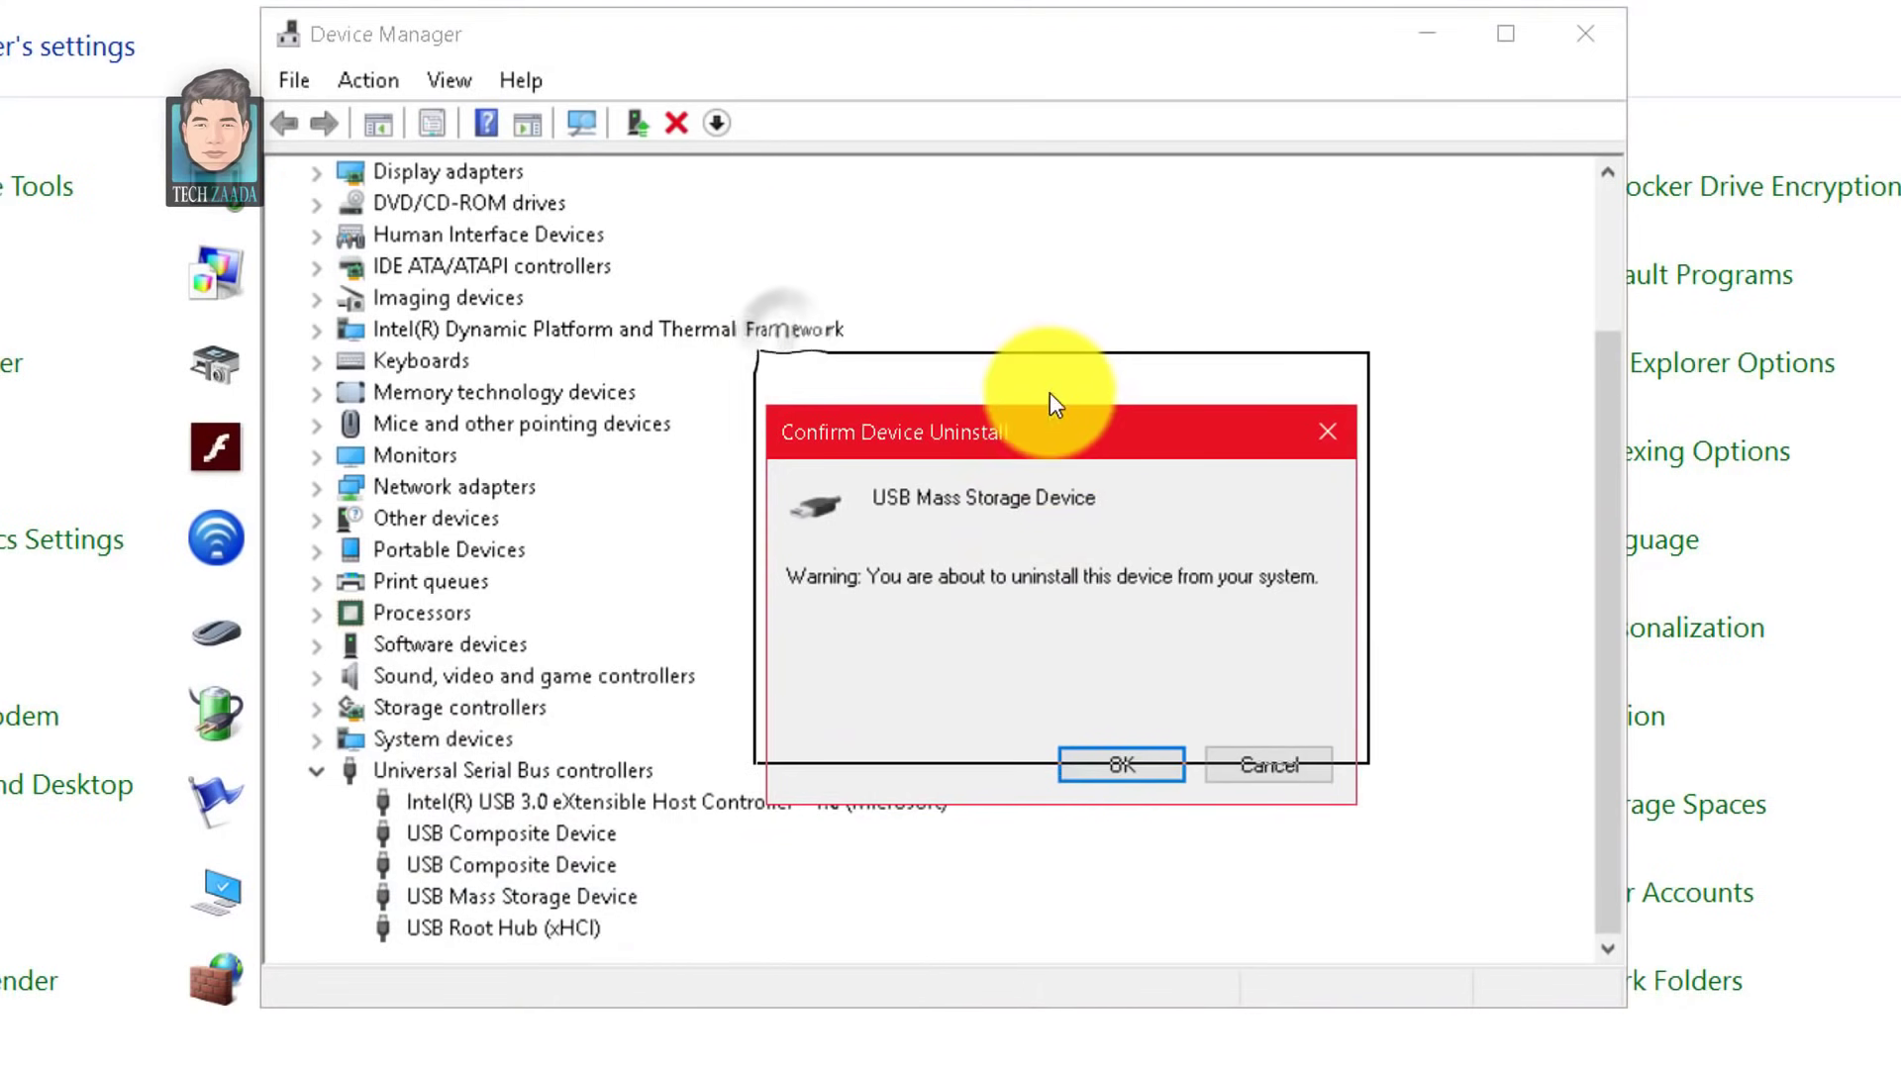
pyautogui.click(1121, 713)
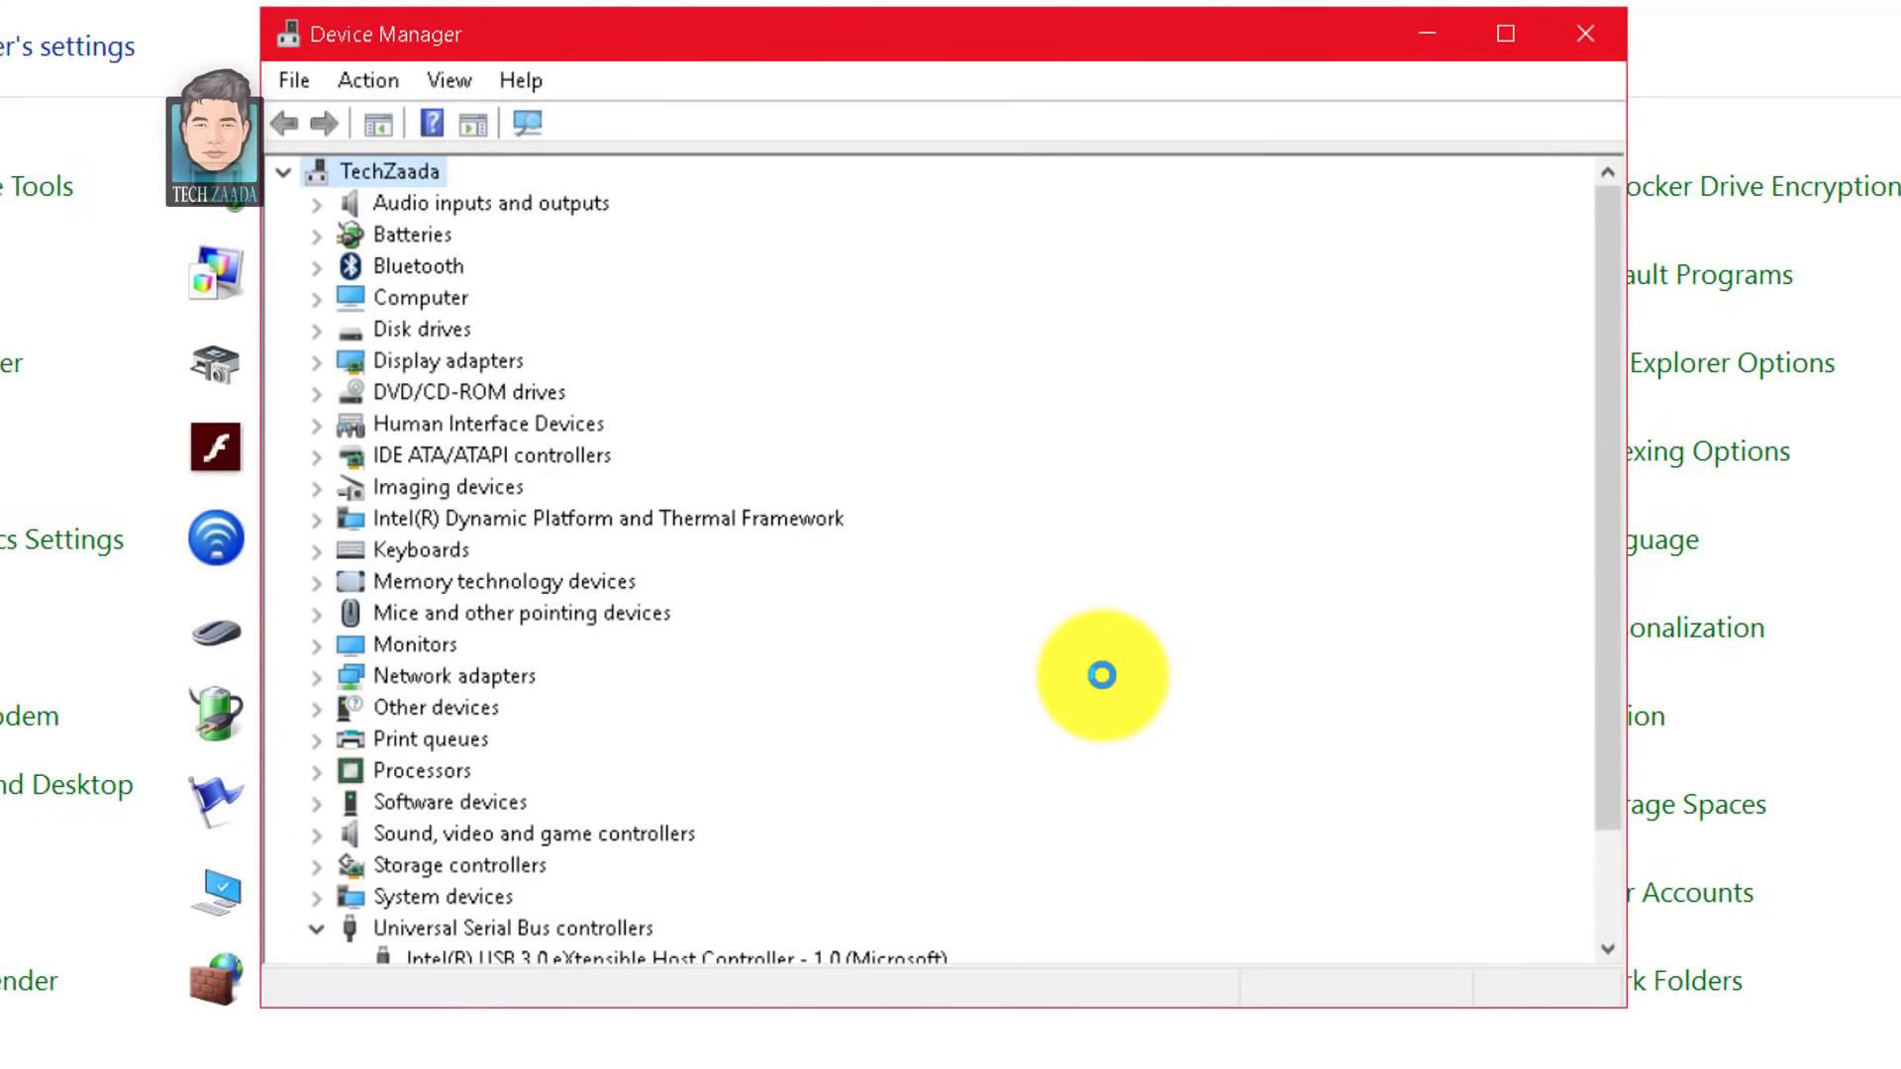
# Scan Universal Serial Bus controllers for hardware changes, then close Device Manager
pyautogui.scroll(-2, 311, 596)
pyautogui.click(445, 770)
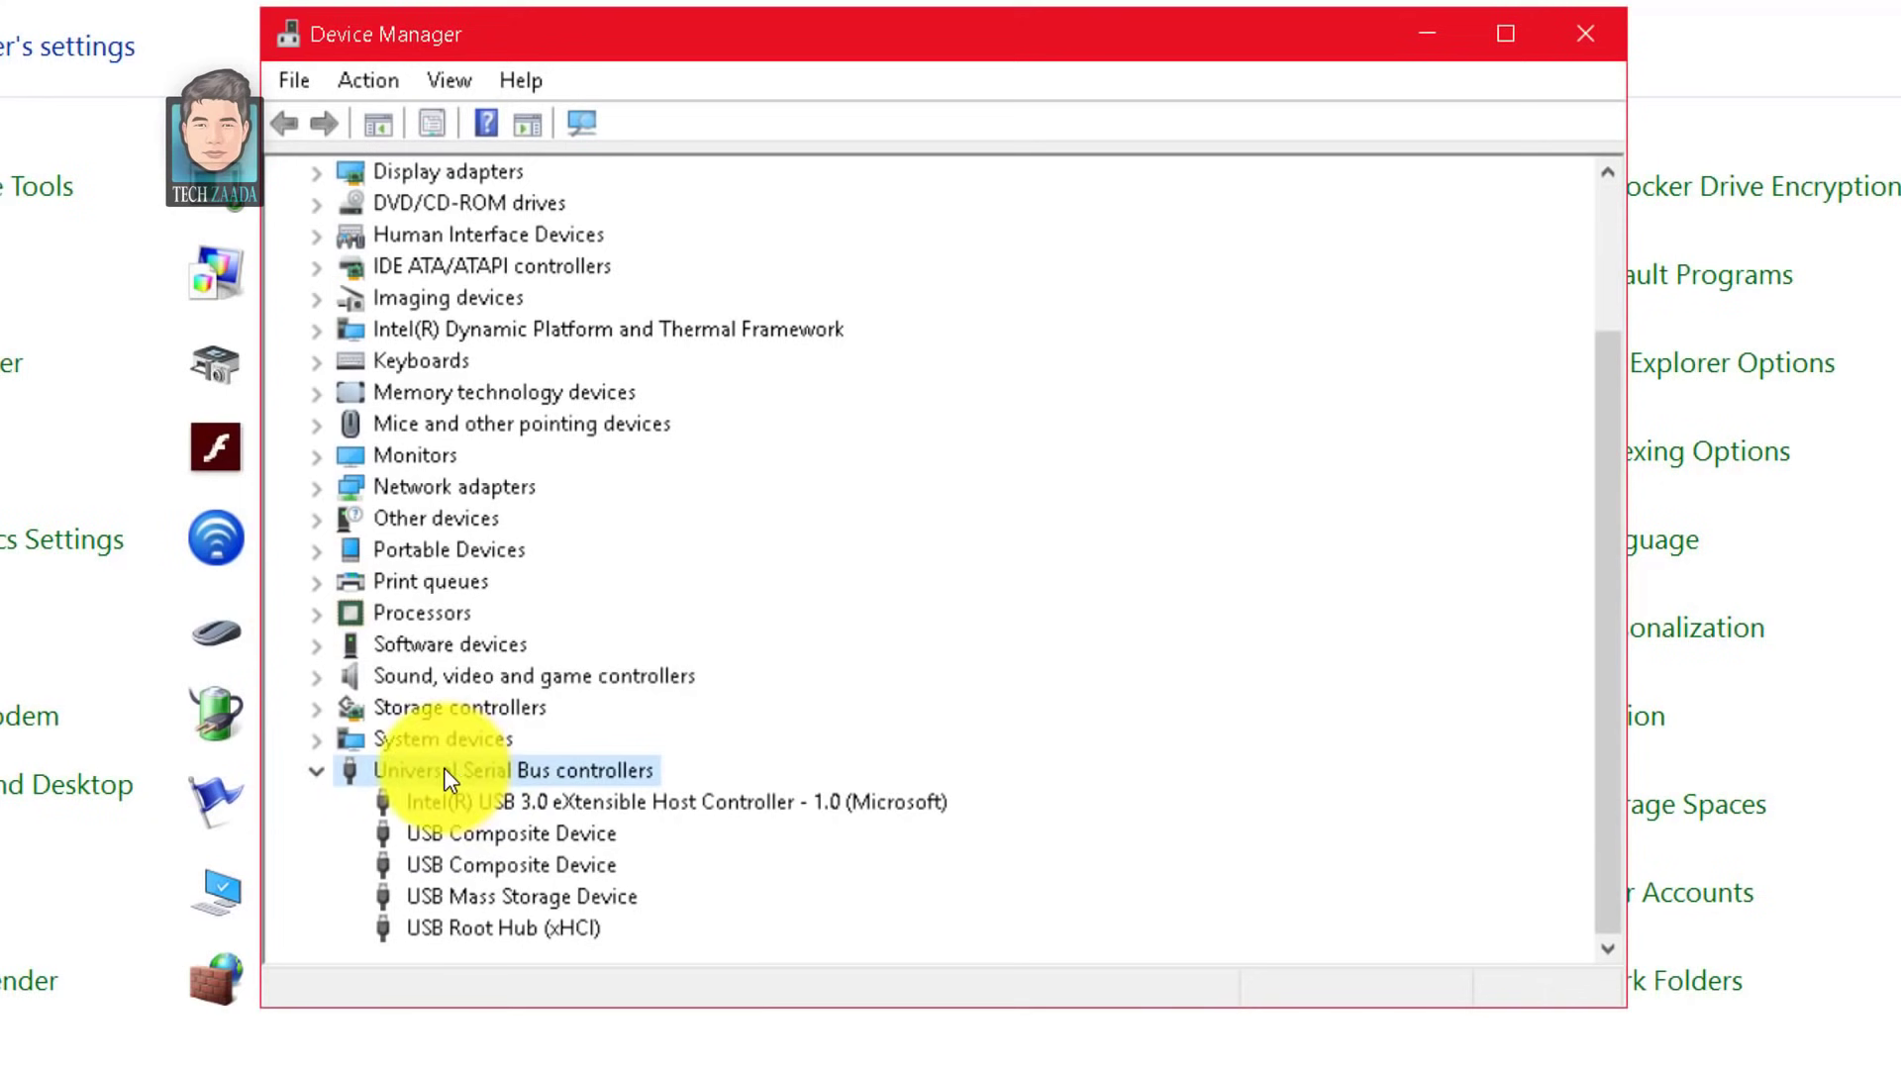
pyautogui.hotkey('shift', 'F10')
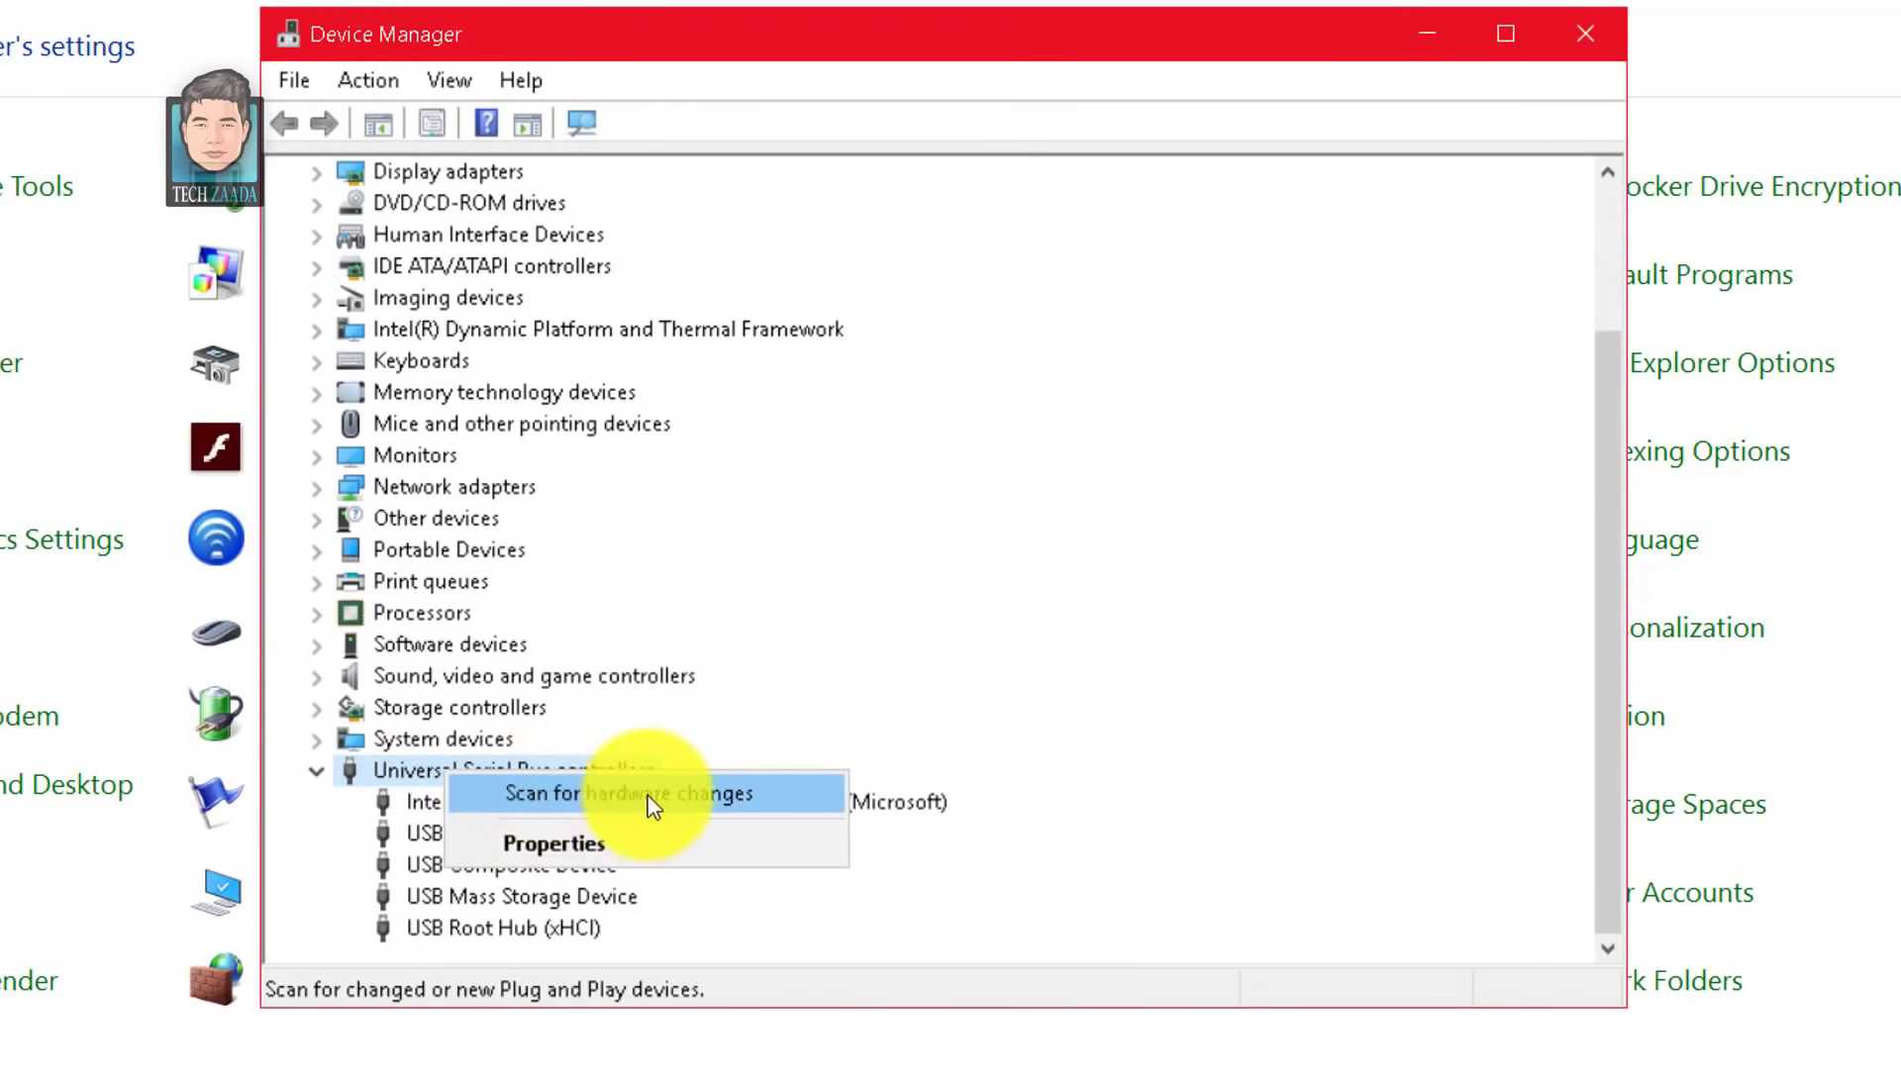
pyautogui.press('Return')
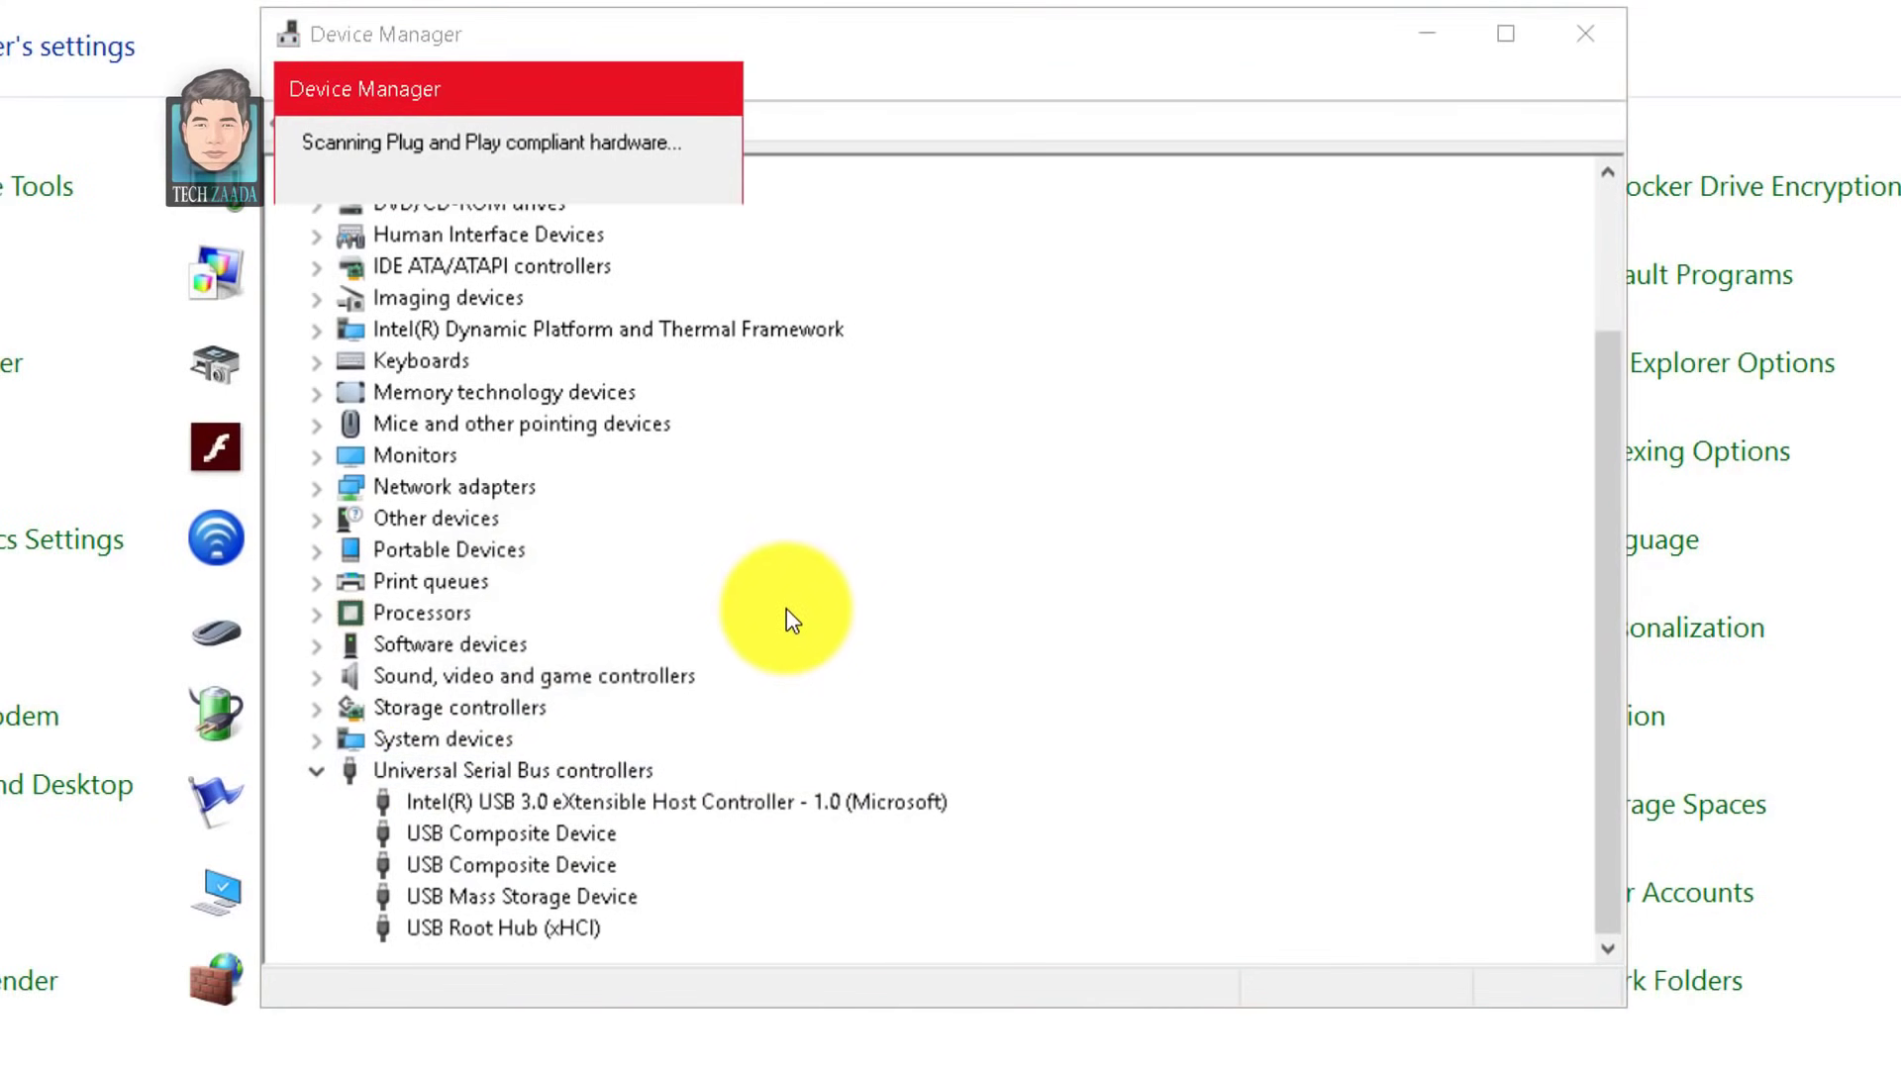
pyautogui.click(1585, 33)
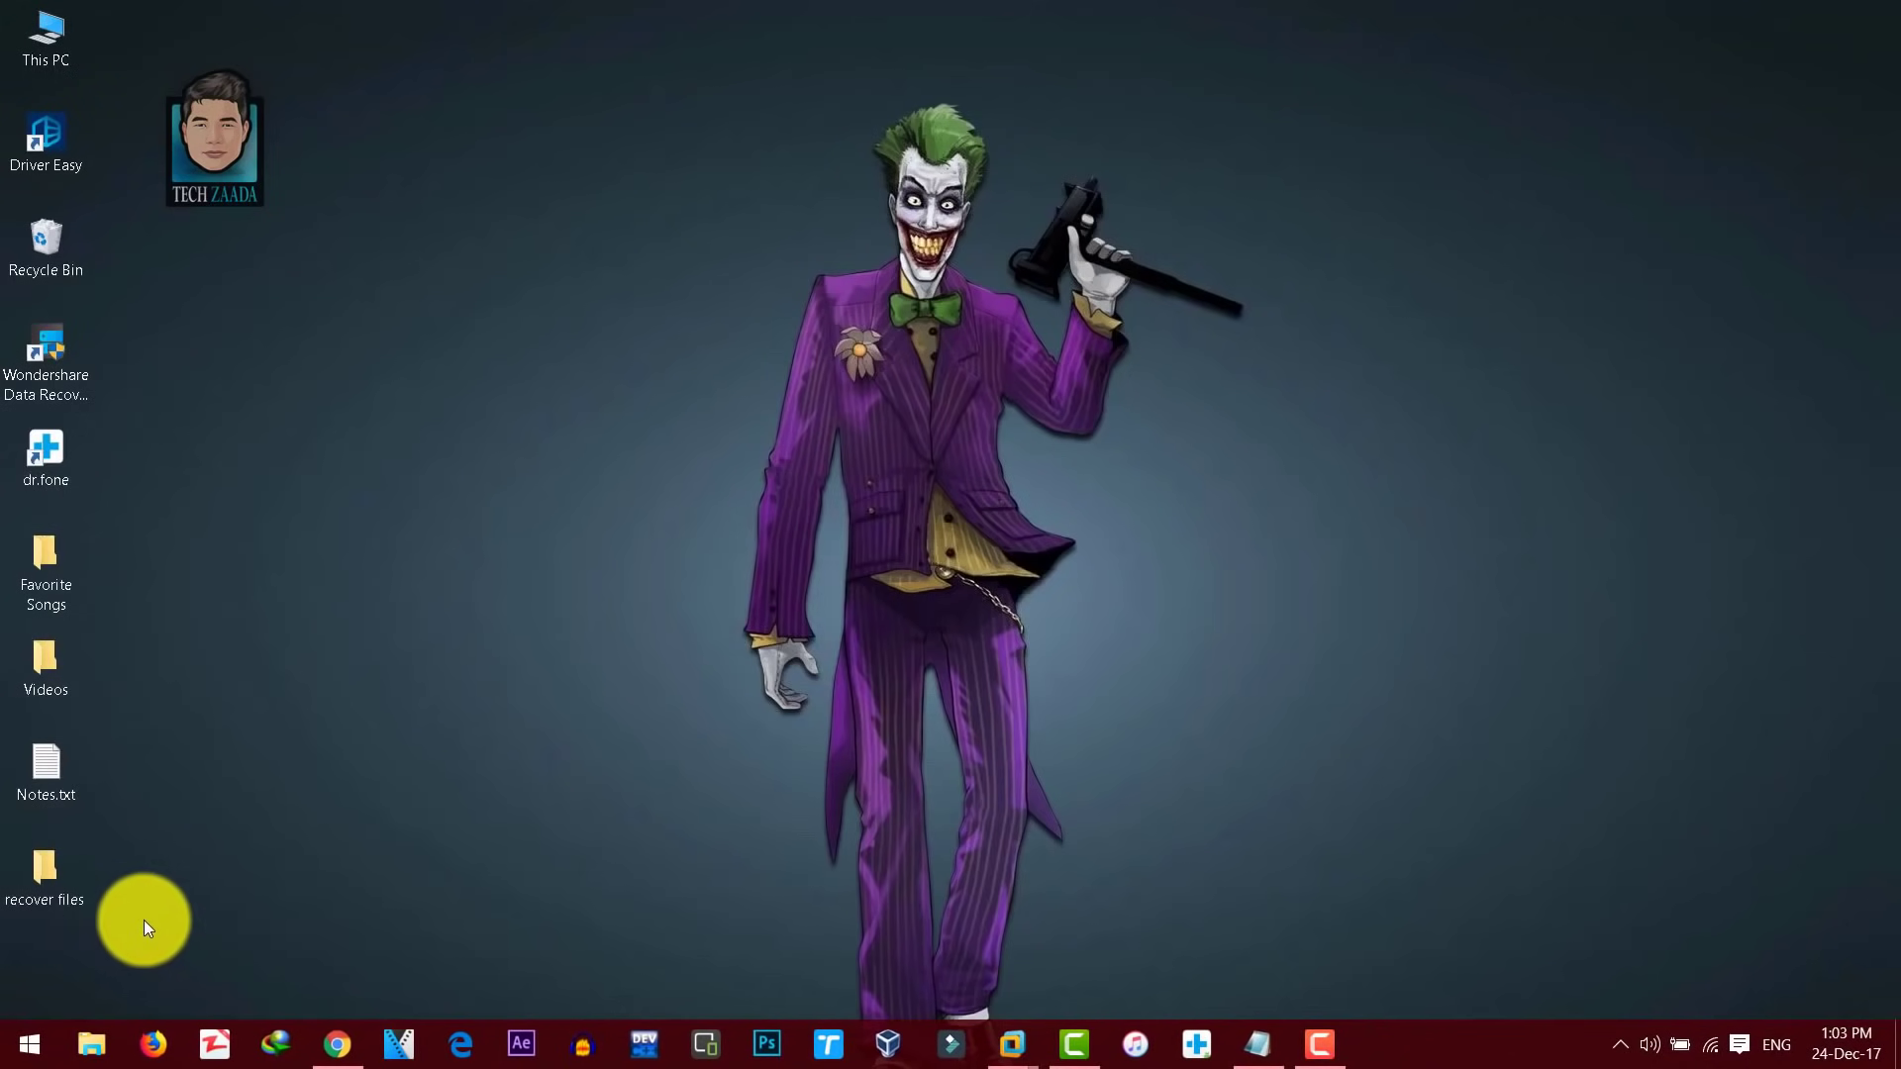
# Reopen Device Manager via Control Panel and select the USB Mass Storage Device under USB controllers
pyautogui.rightClick(30, 1059)
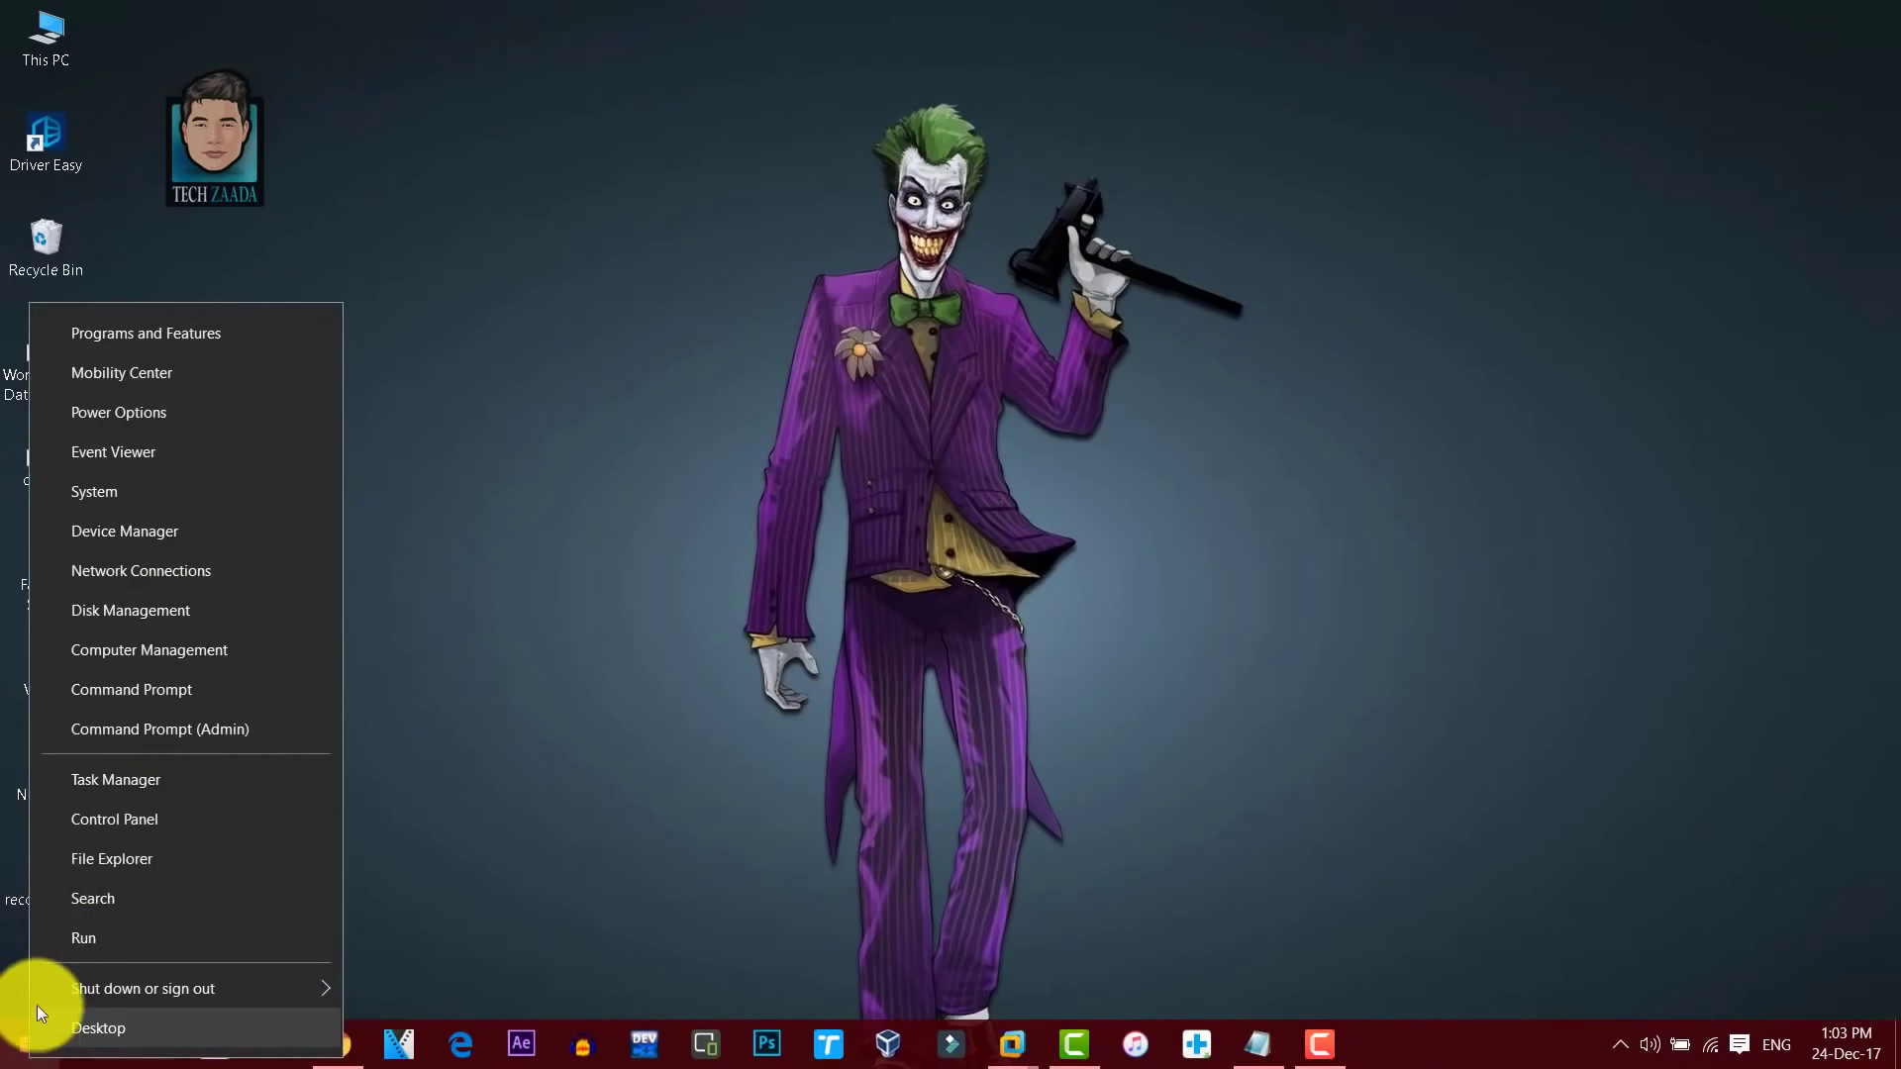
pyautogui.click(91, 823)
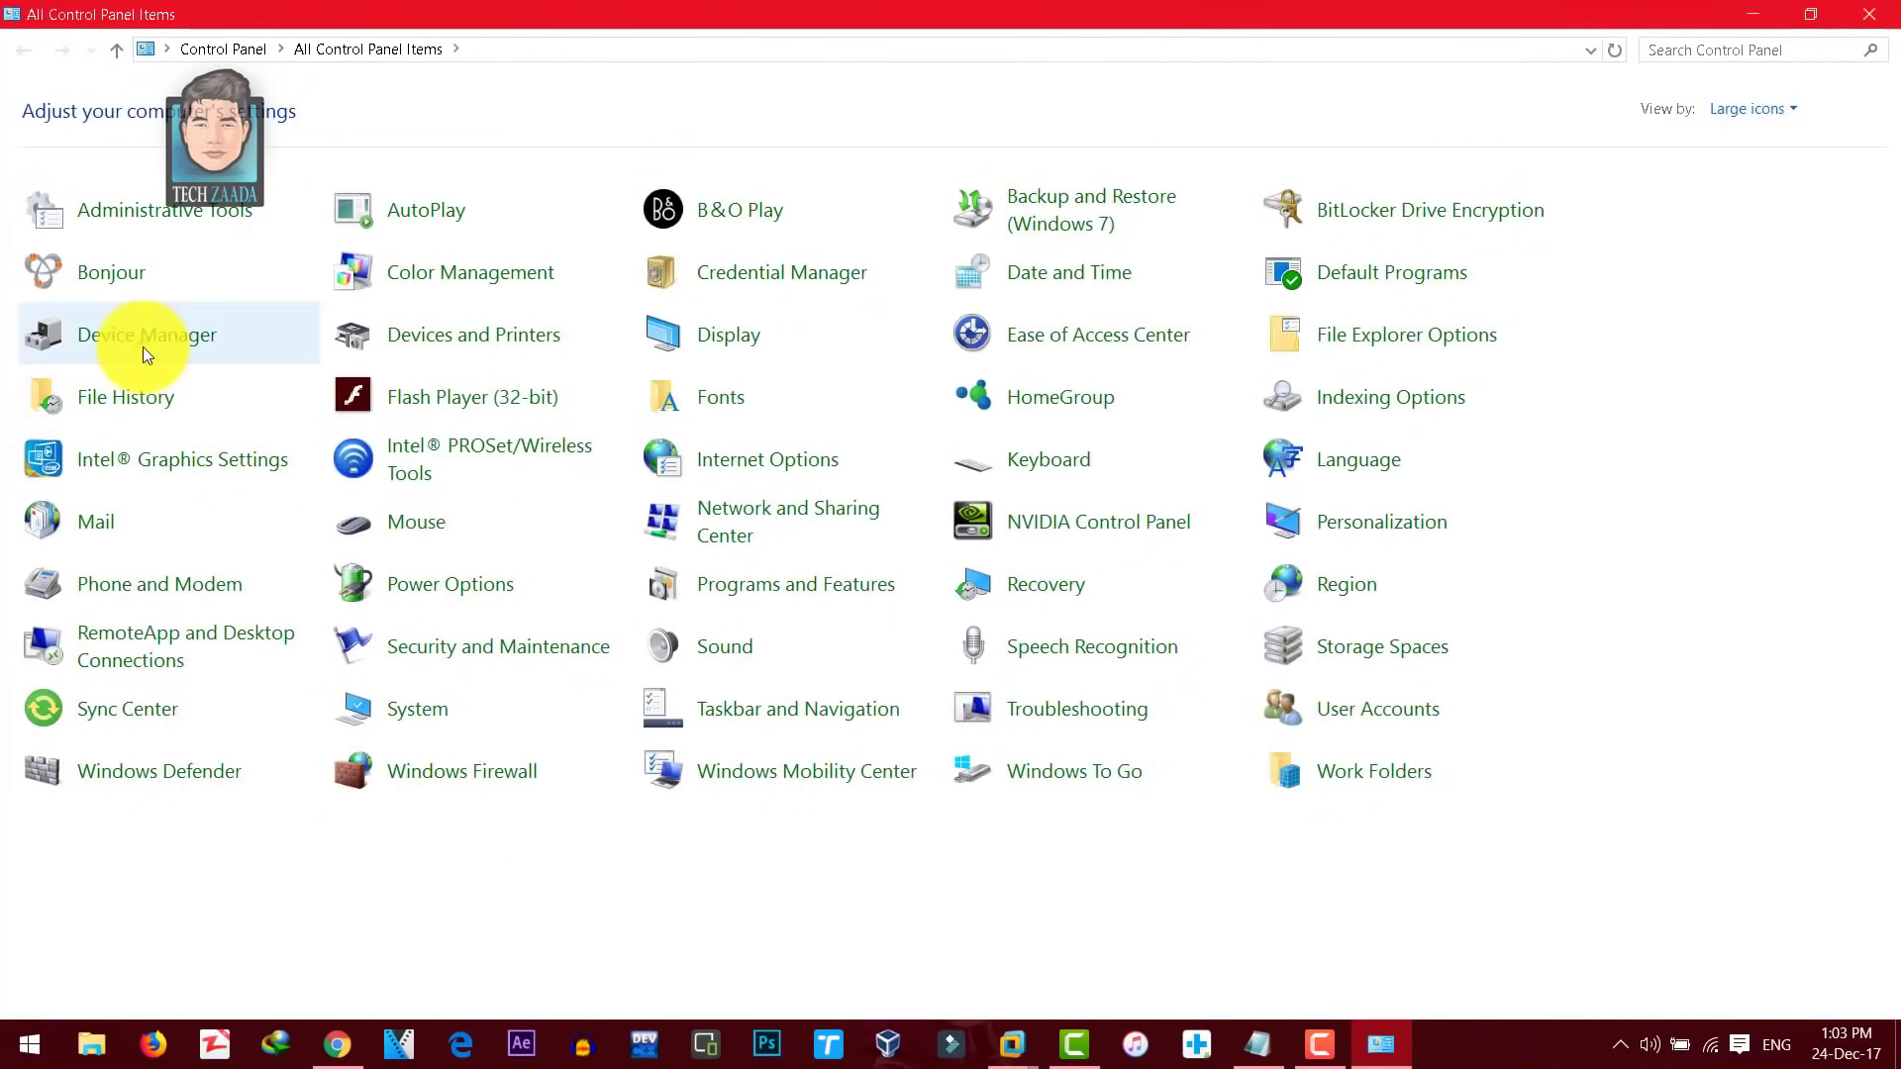
pyautogui.click(144, 341)
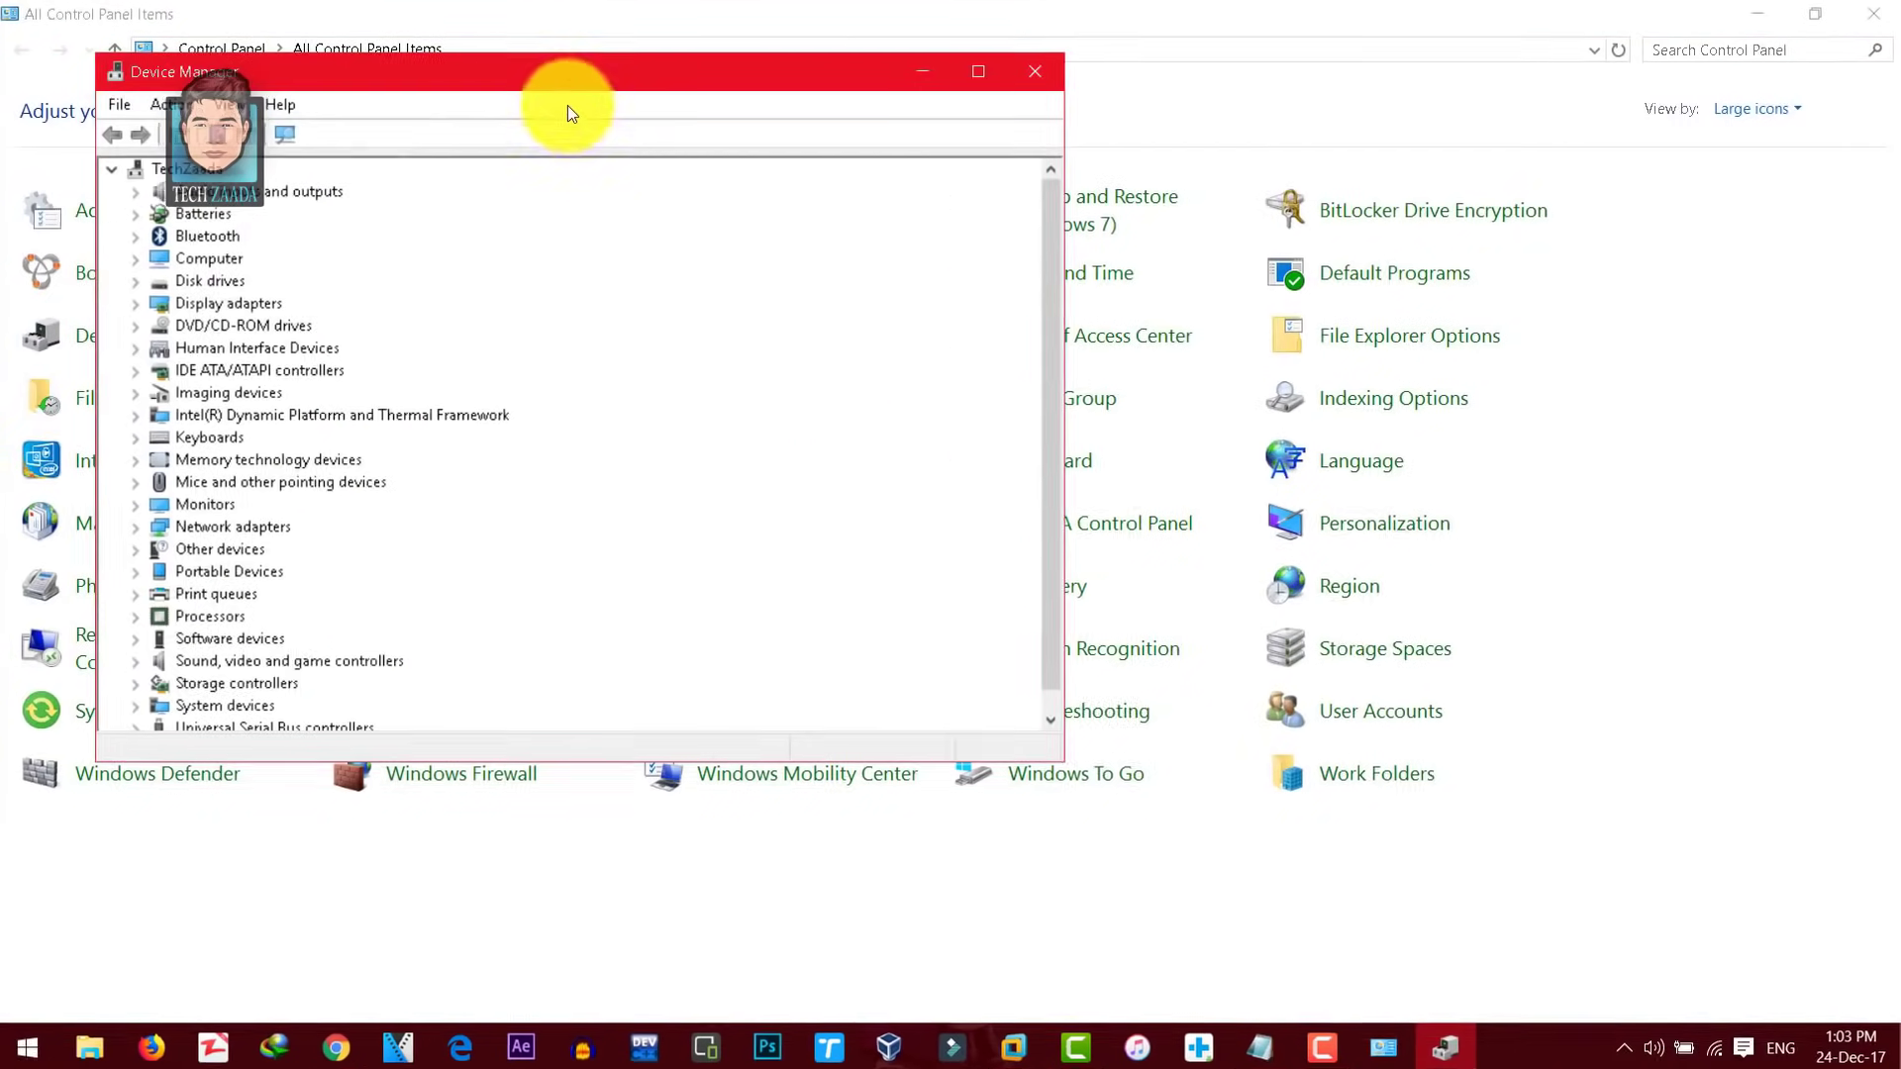
pyautogui.scroll(-1, 526, 673)
pyautogui.doubleClick(372, 856)
pyautogui.click(555, 830)
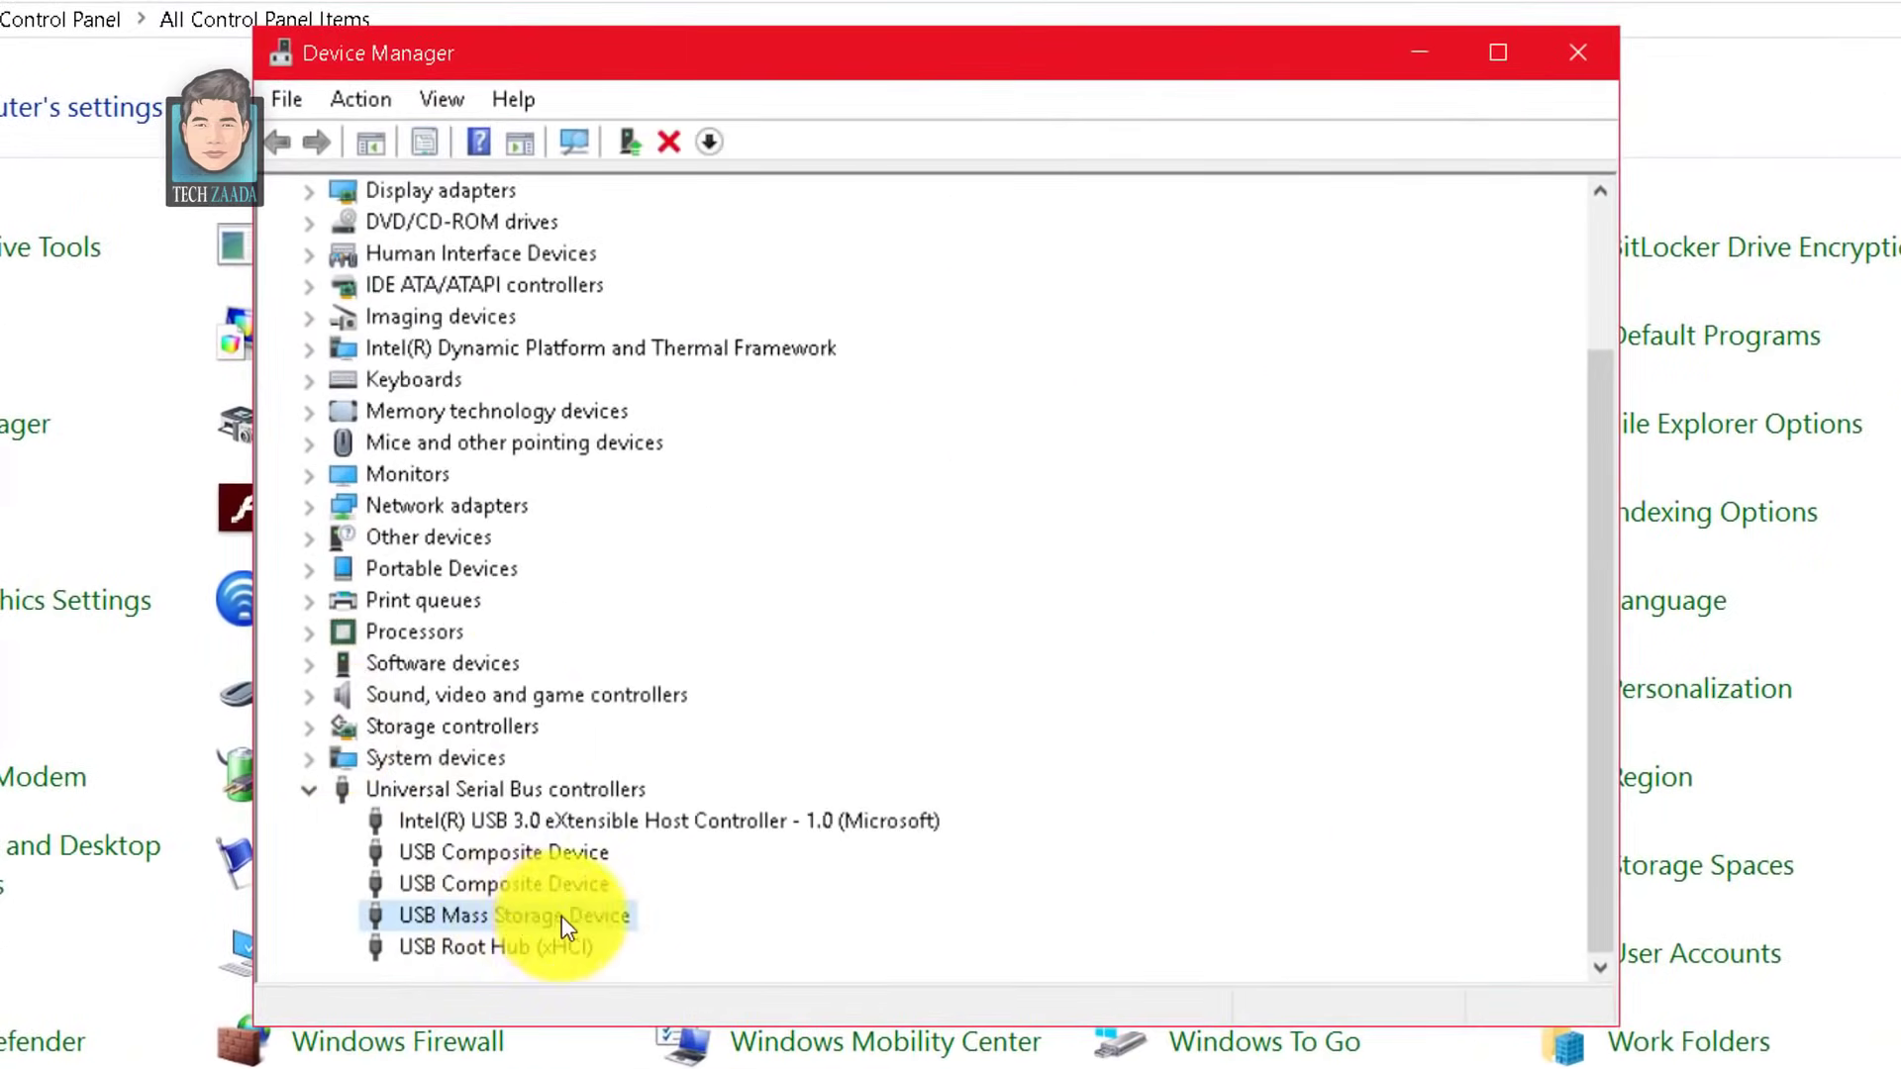
# Search automatically for newer driver software, find it up to date, and close all windows
pyautogui.rightClick(503, 917)
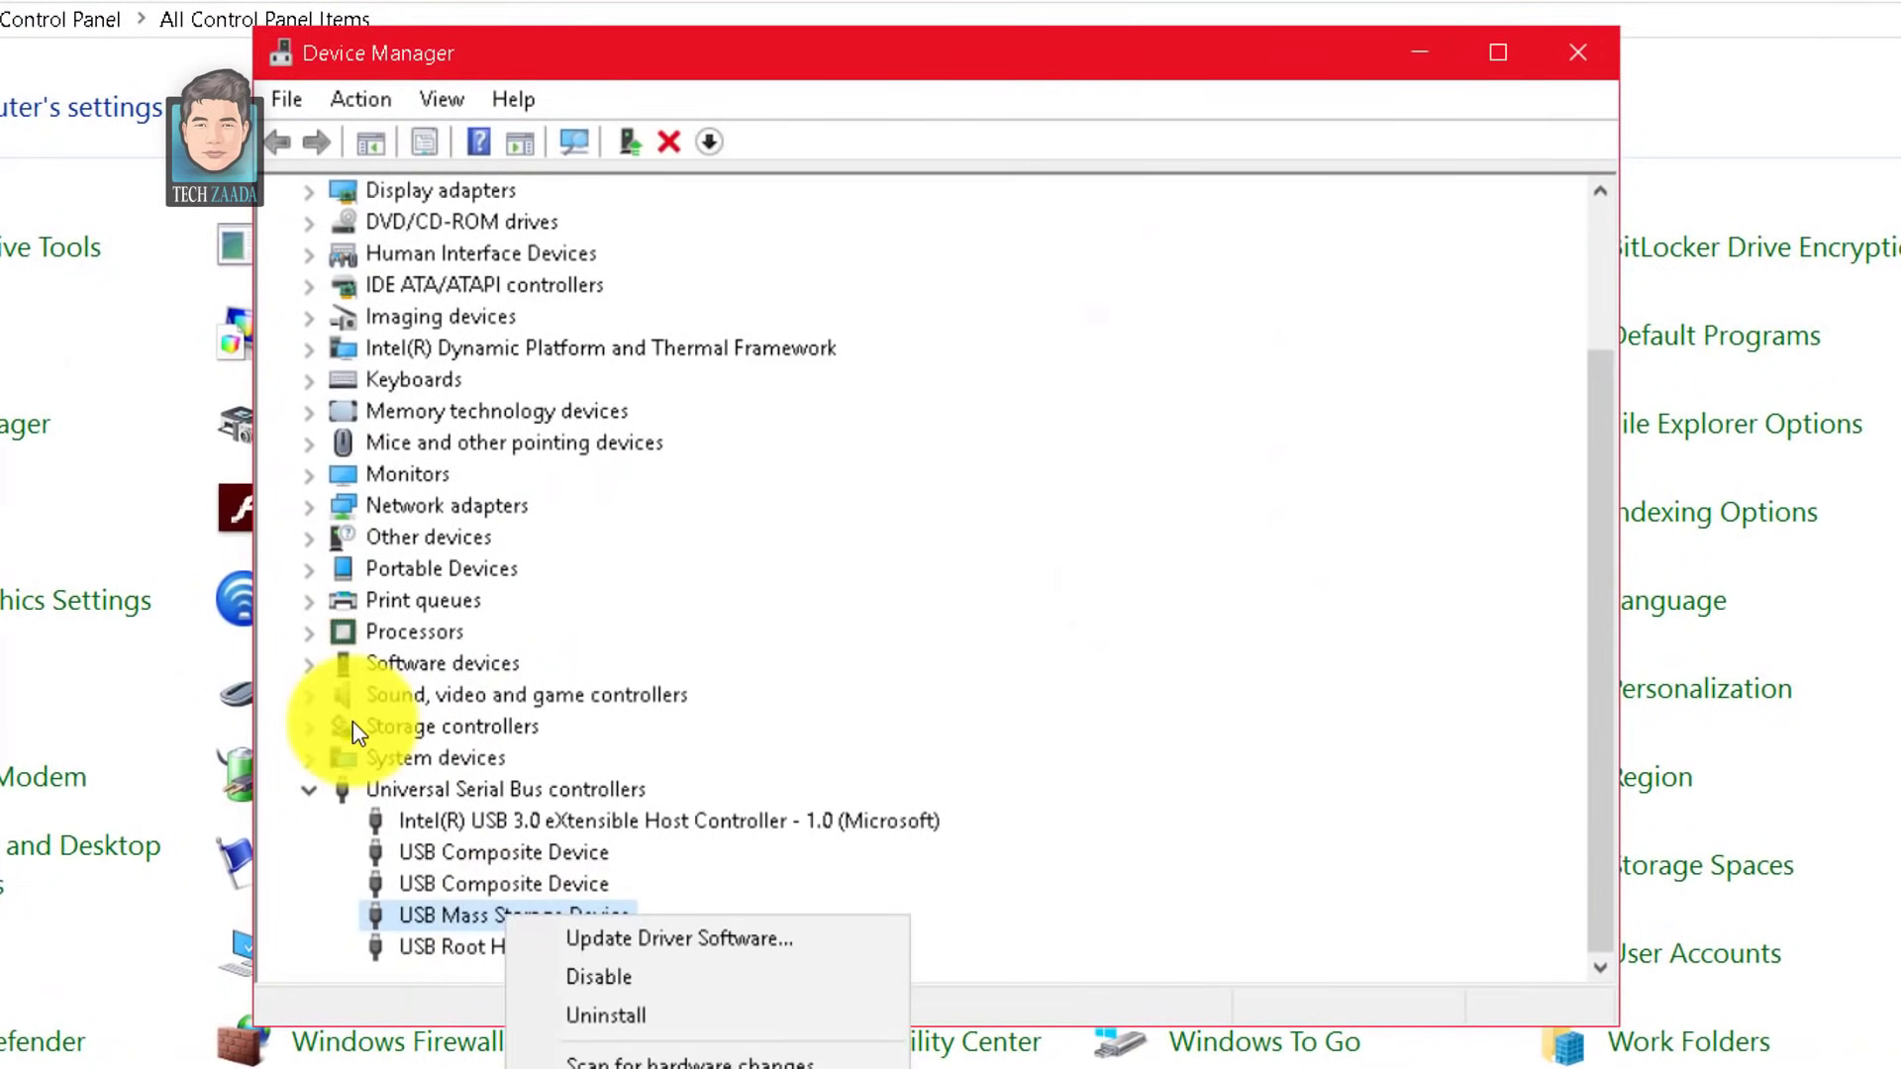
pyautogui.click(826, 951)
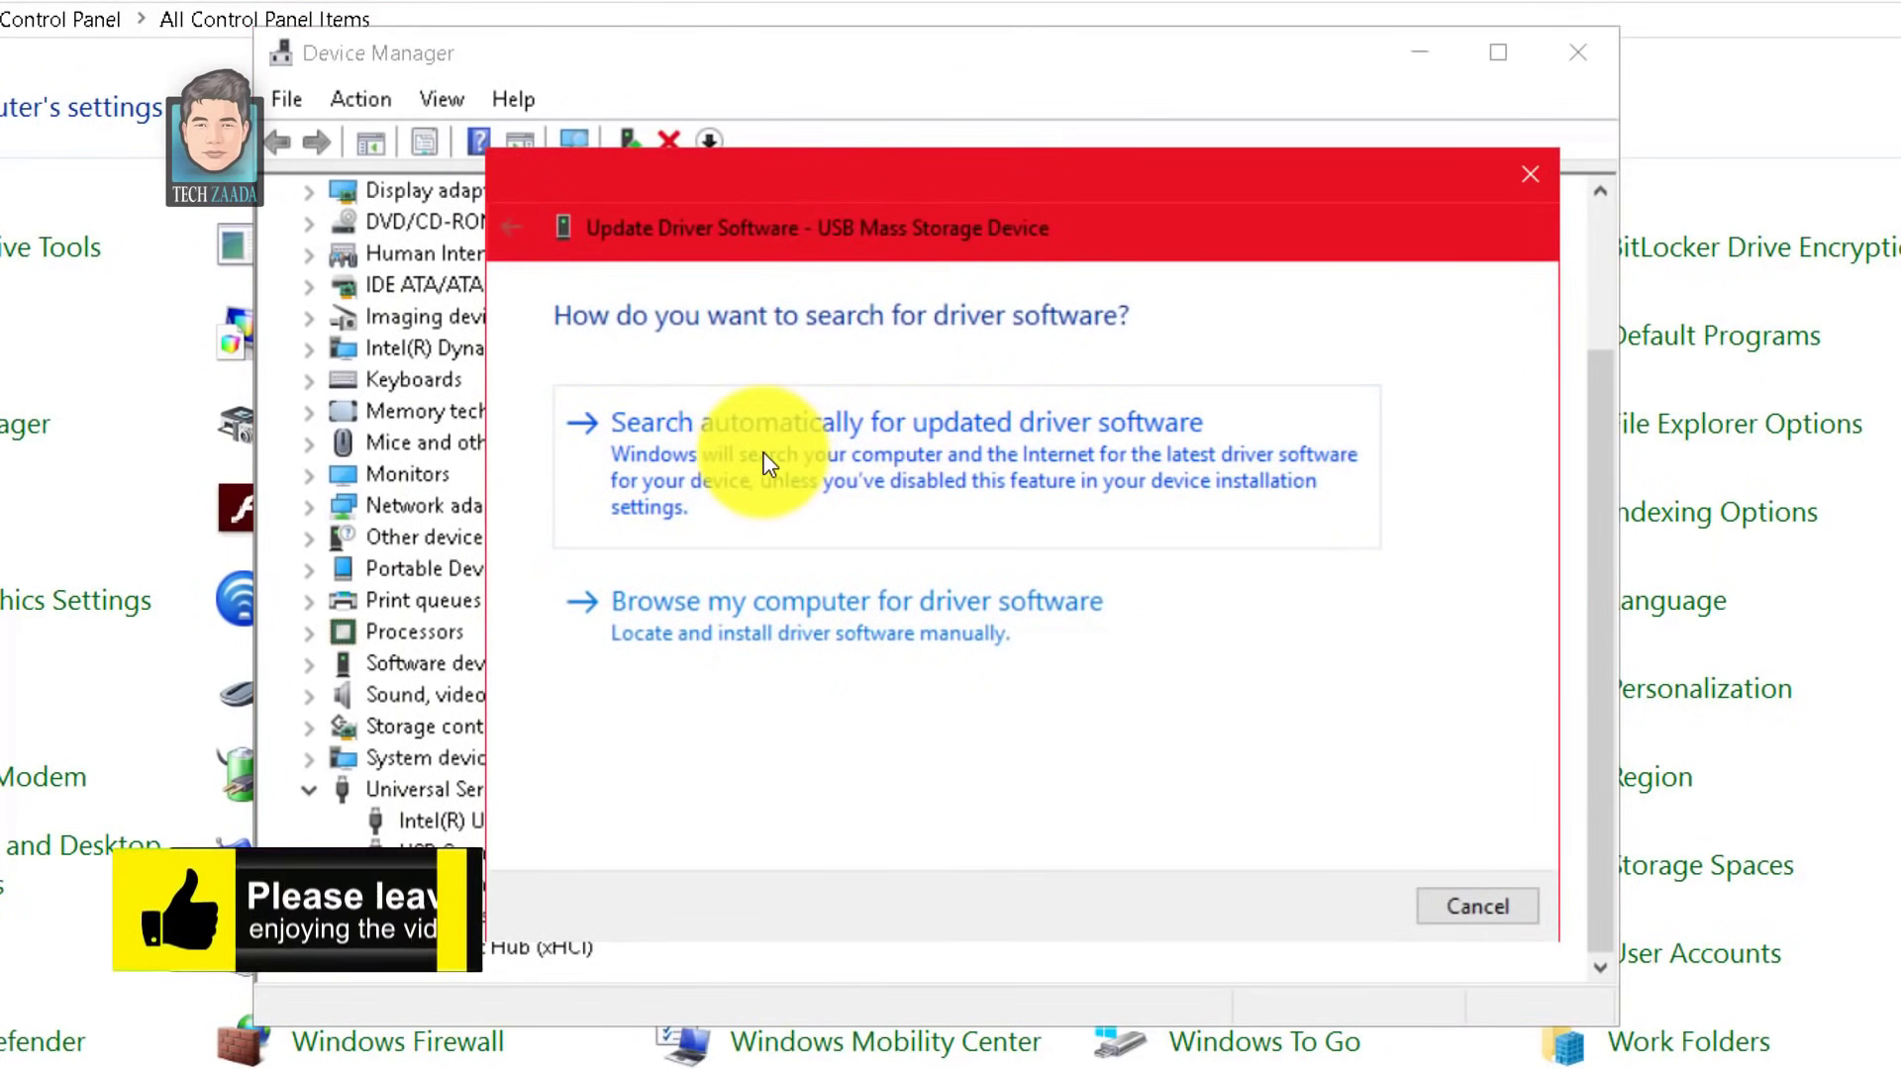
pyautogui.click(925, 449)
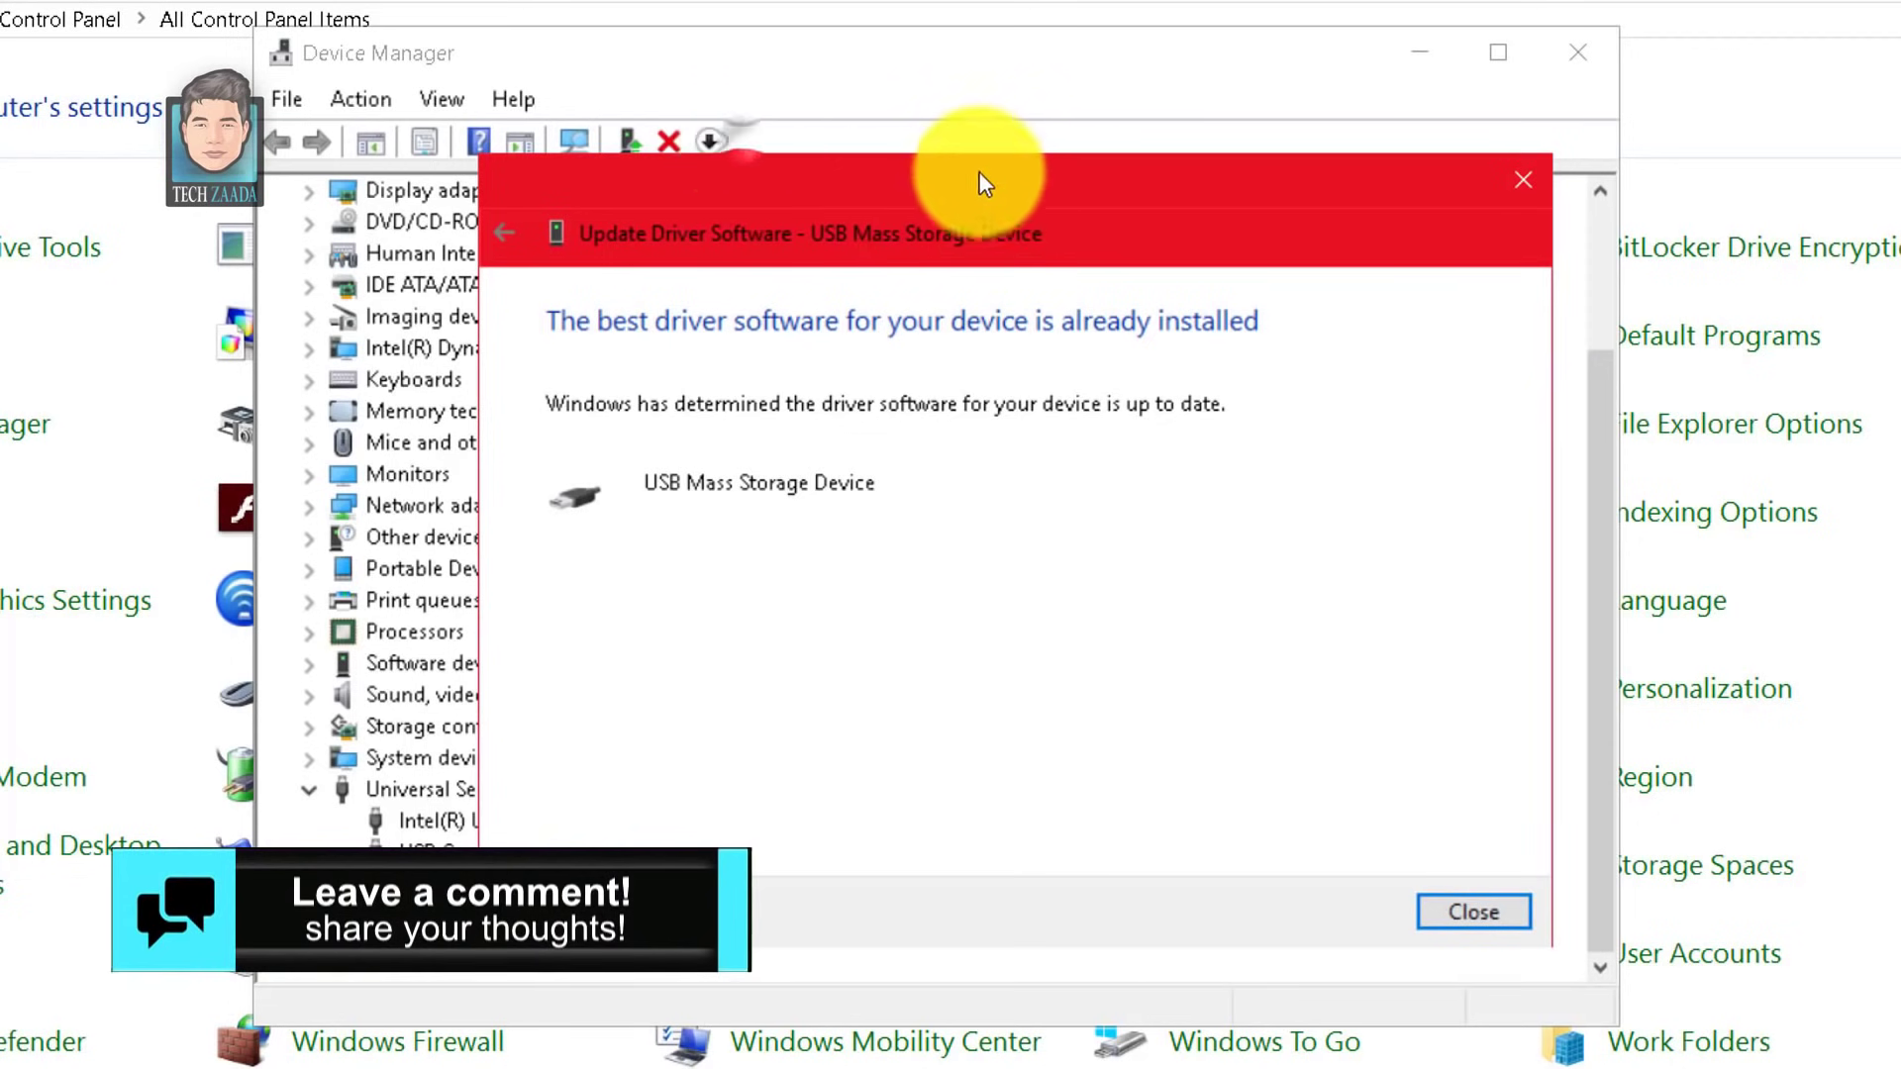
pyautogui.moveTo(959, 214); pyautogui.dragTo(938, 188)
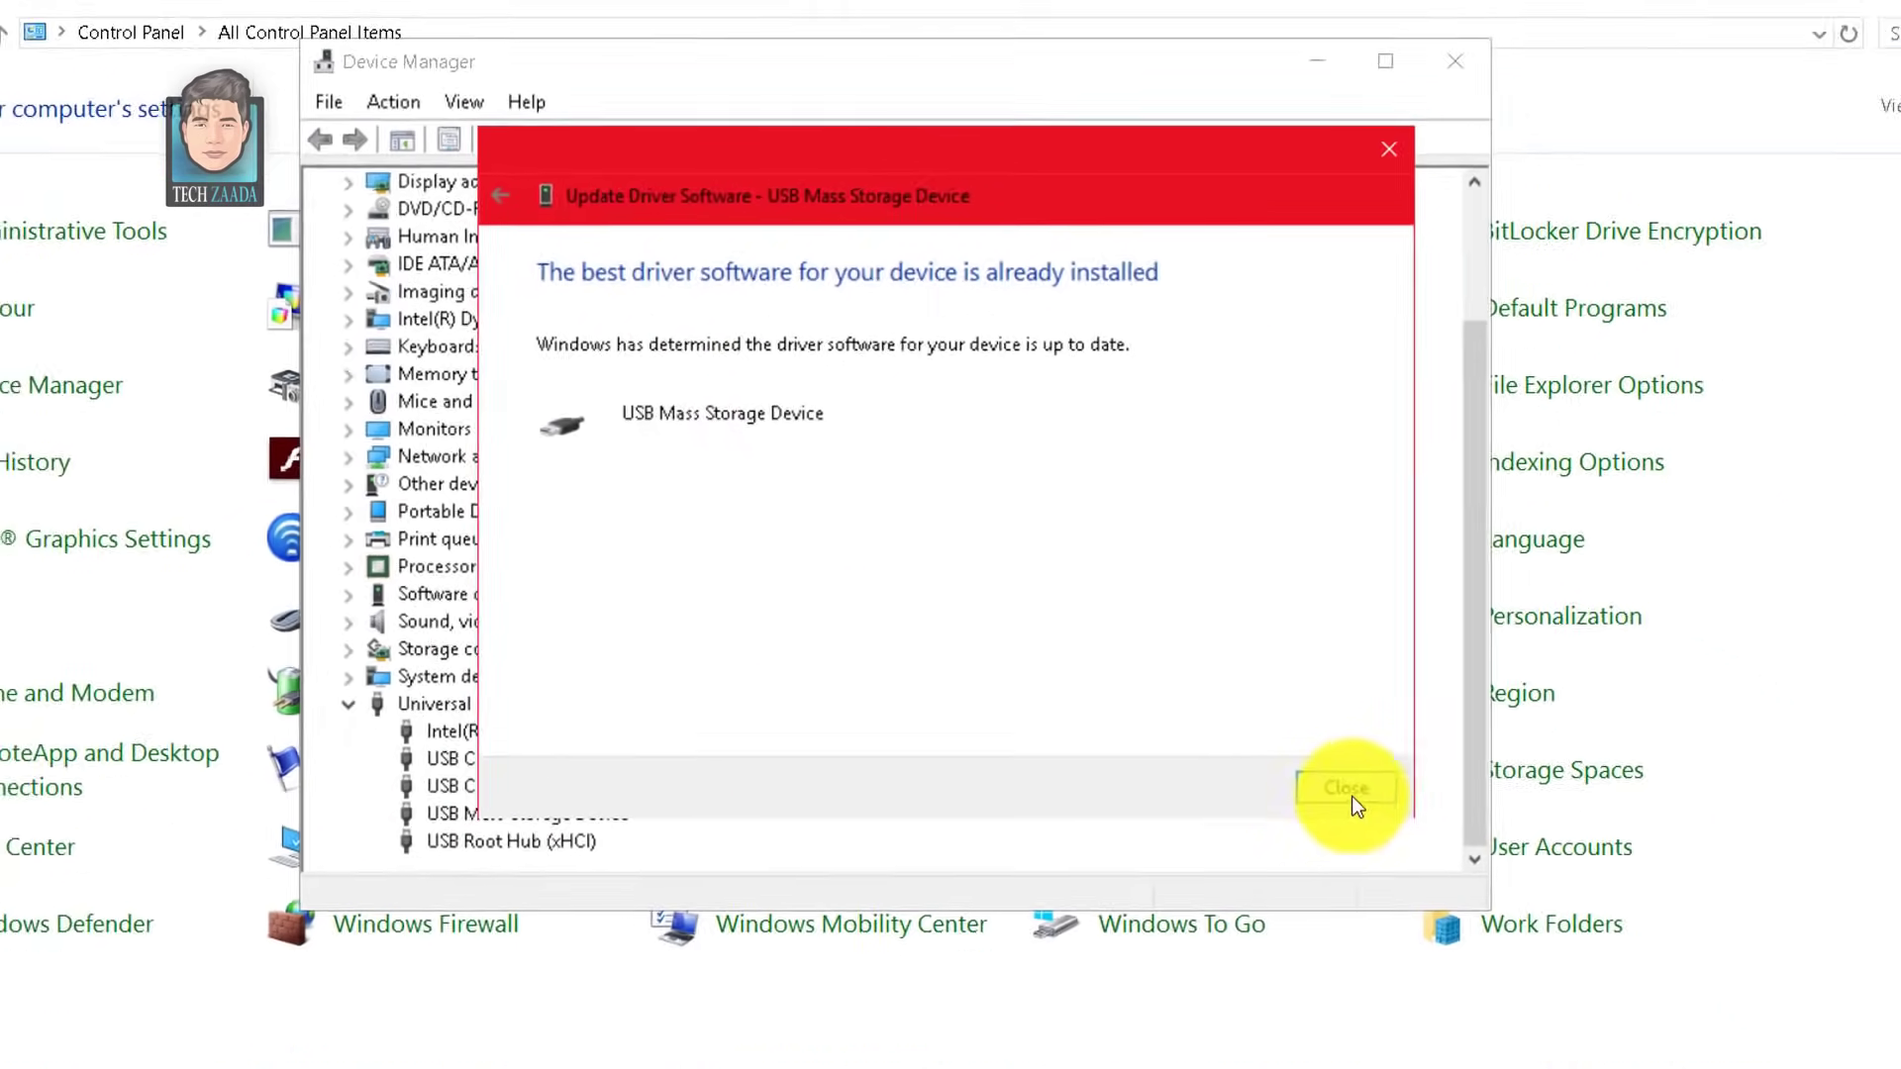
pyautogui.click(1351, 796)
pyautogui.click(1454, 61)
pyautogui.click(1867, 13)
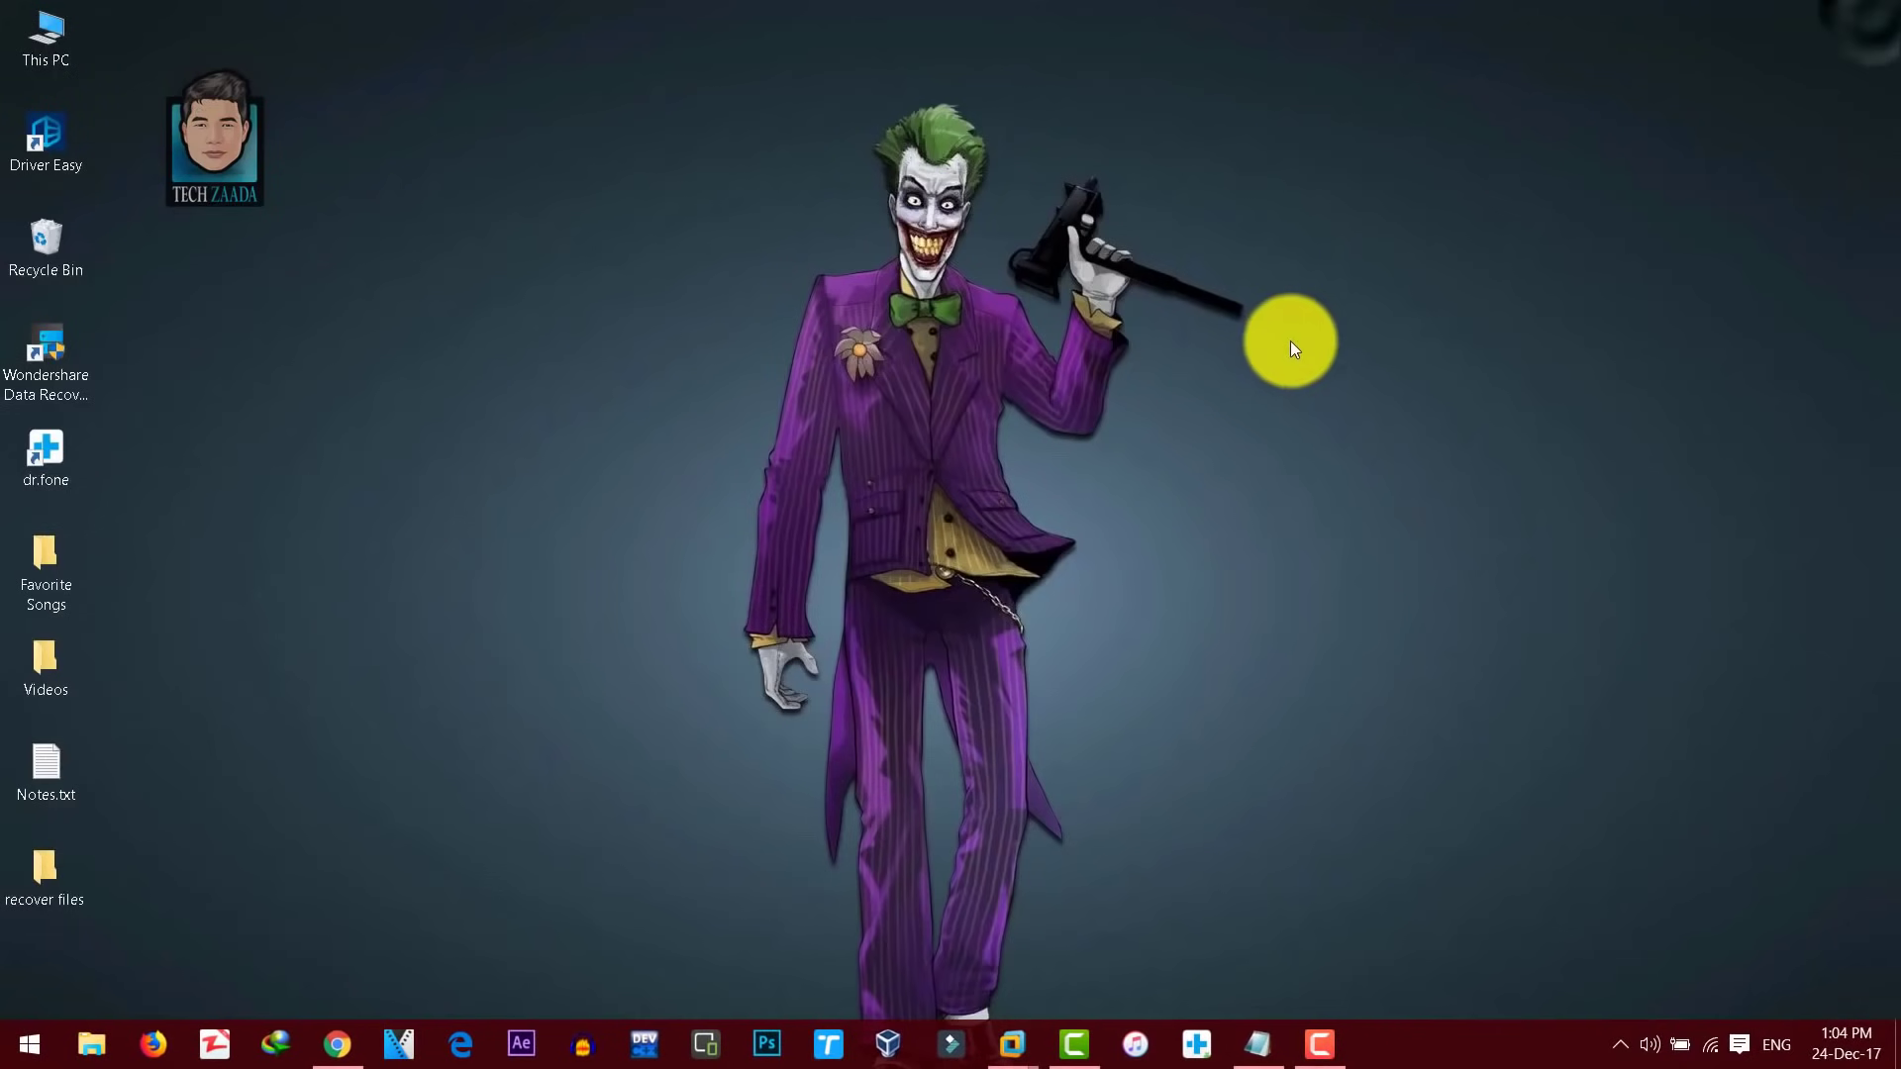
# Refresh the desktop twice
pyautogui.rightClick(1291, 340)
pyautogui.click(1352, 416)
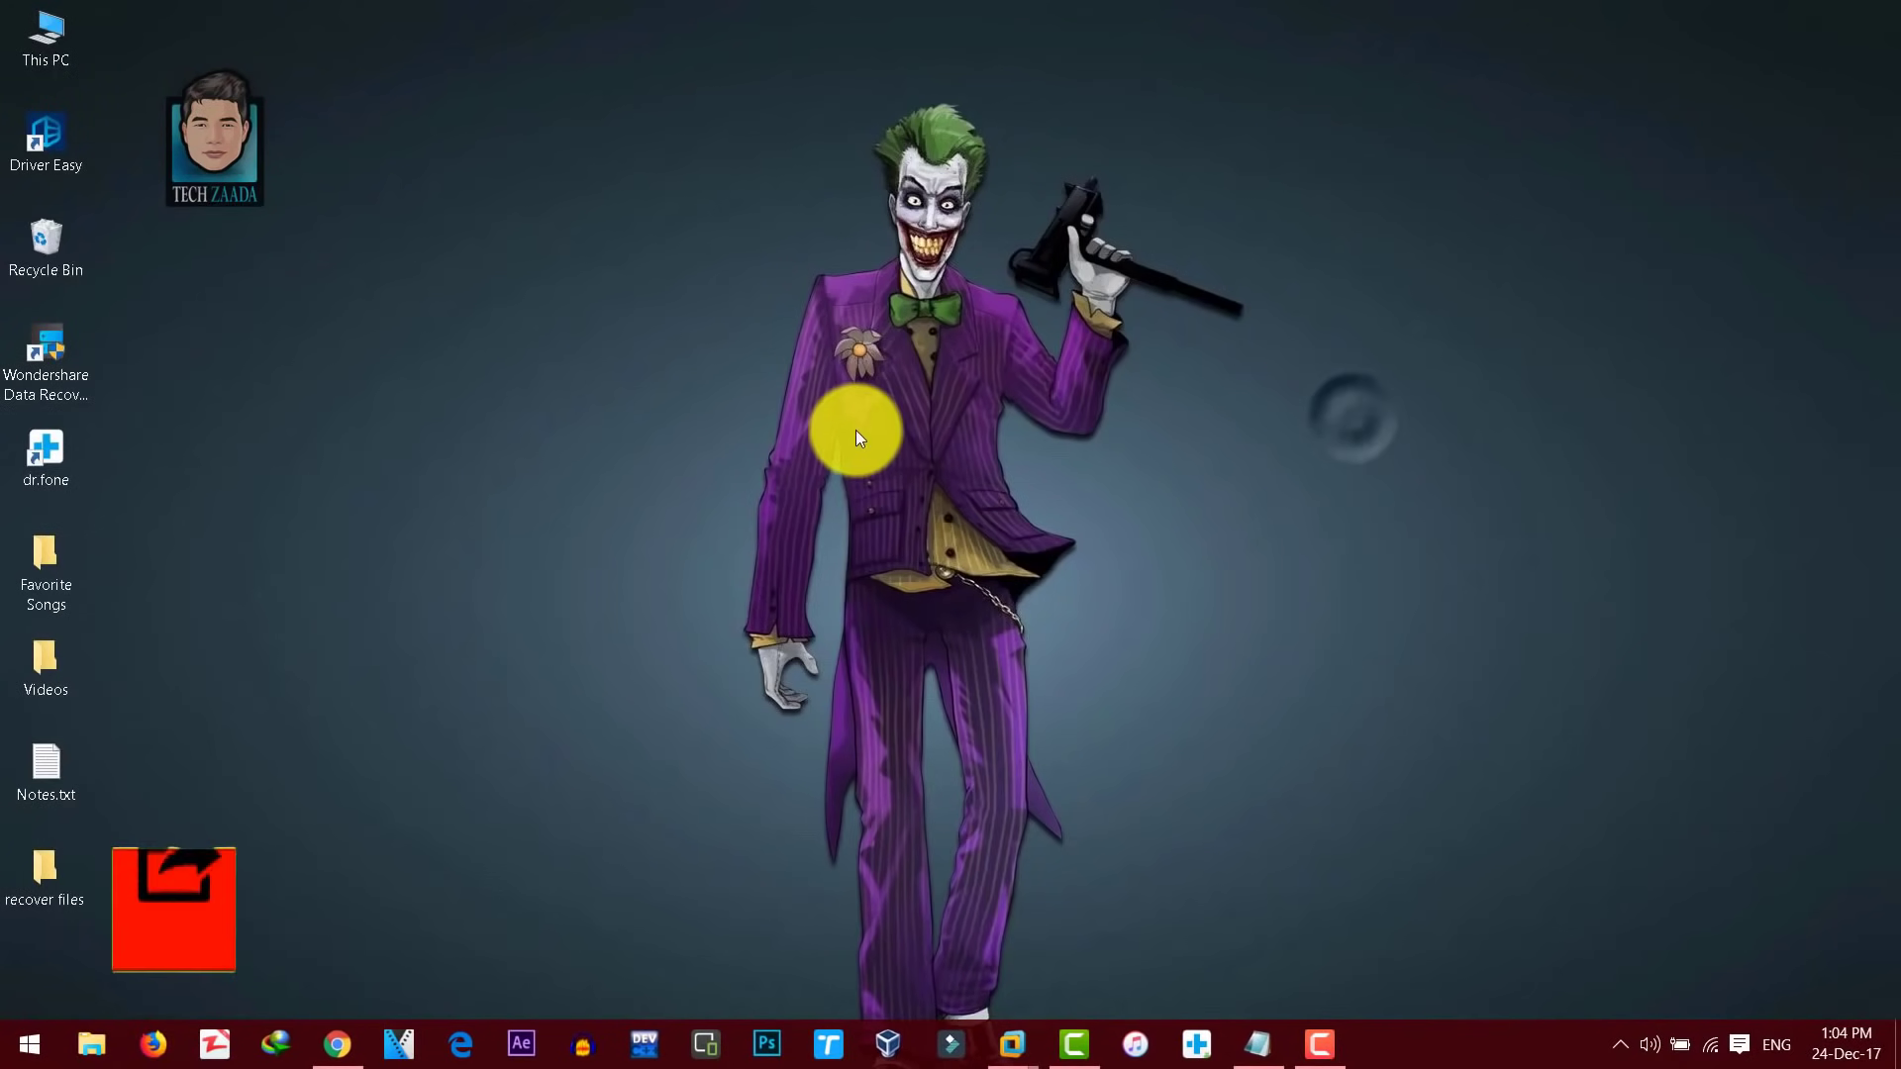
pyautogui.rightClick(503, 402)
pyautogui.click(567, 483)
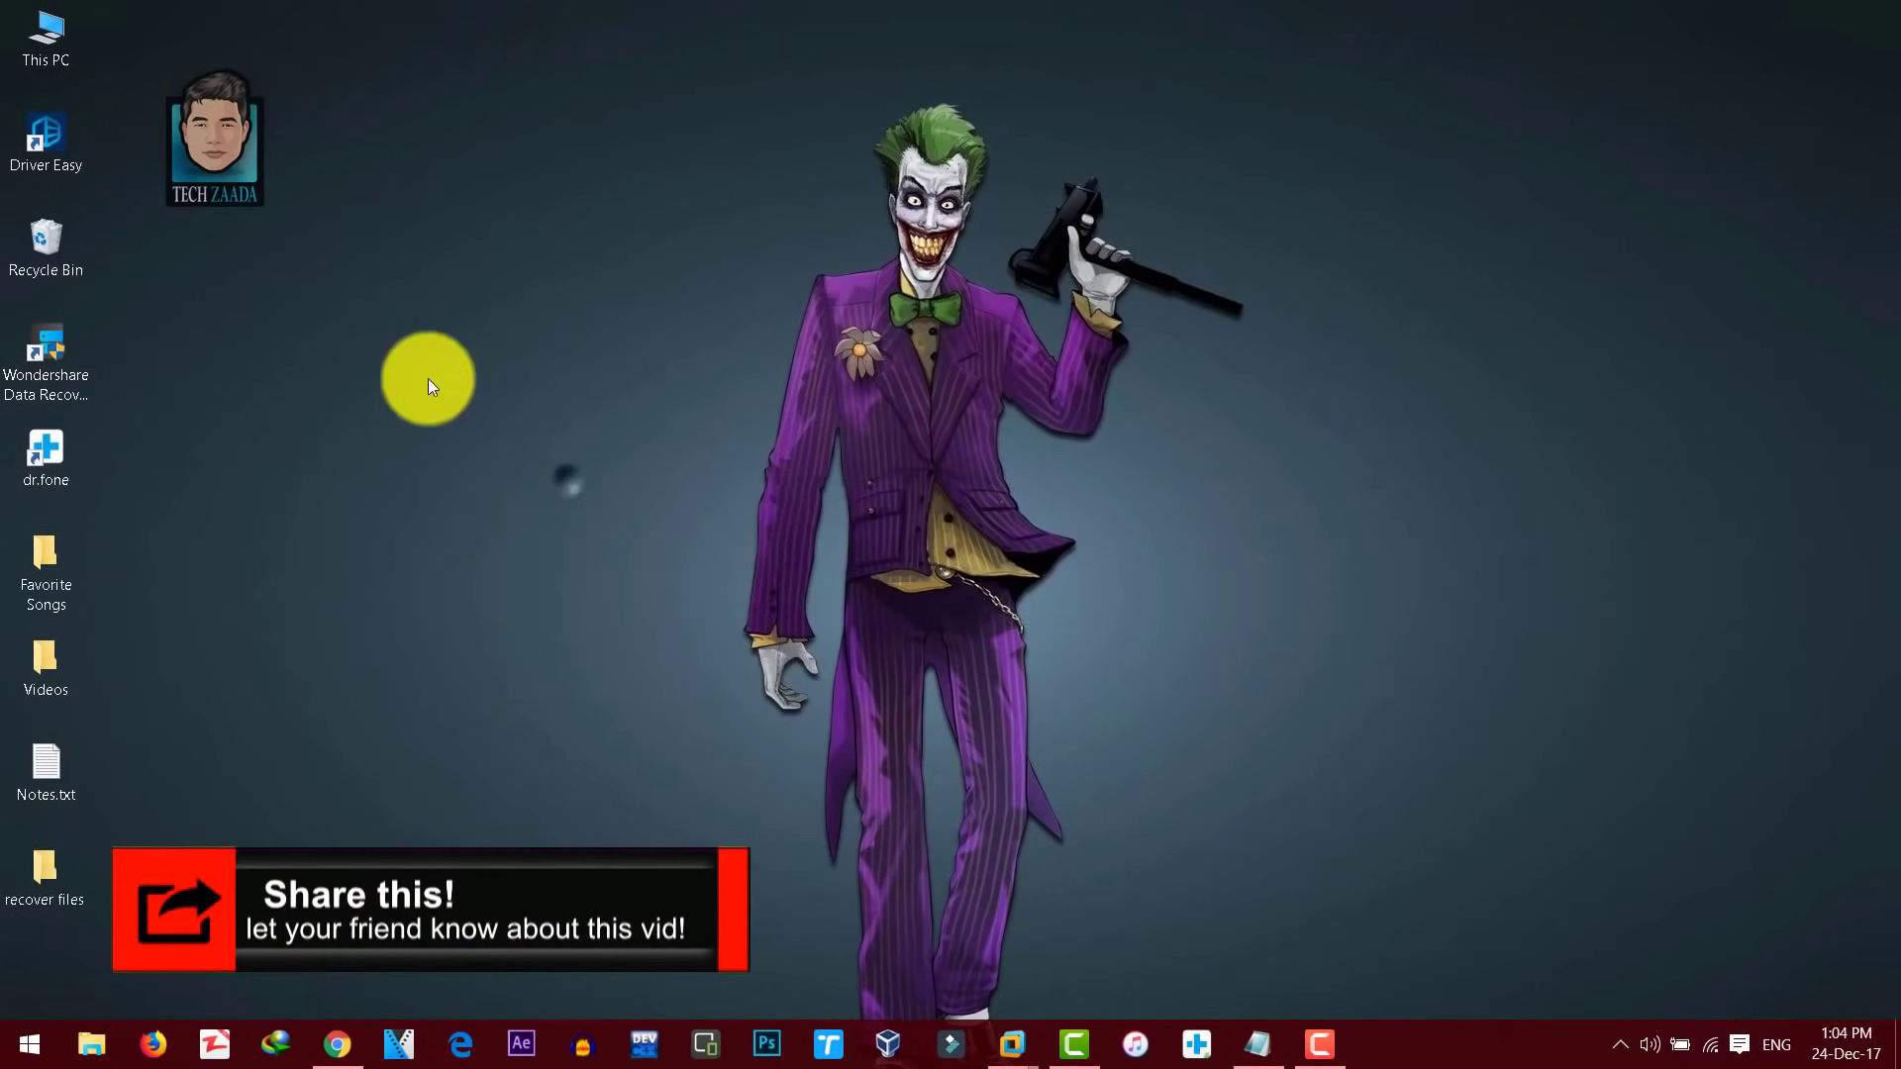
# Launch Driver Easy, scan for outdated drivers, and review the 29 flagged devices
pyautogui.doubleClick(57, 139)
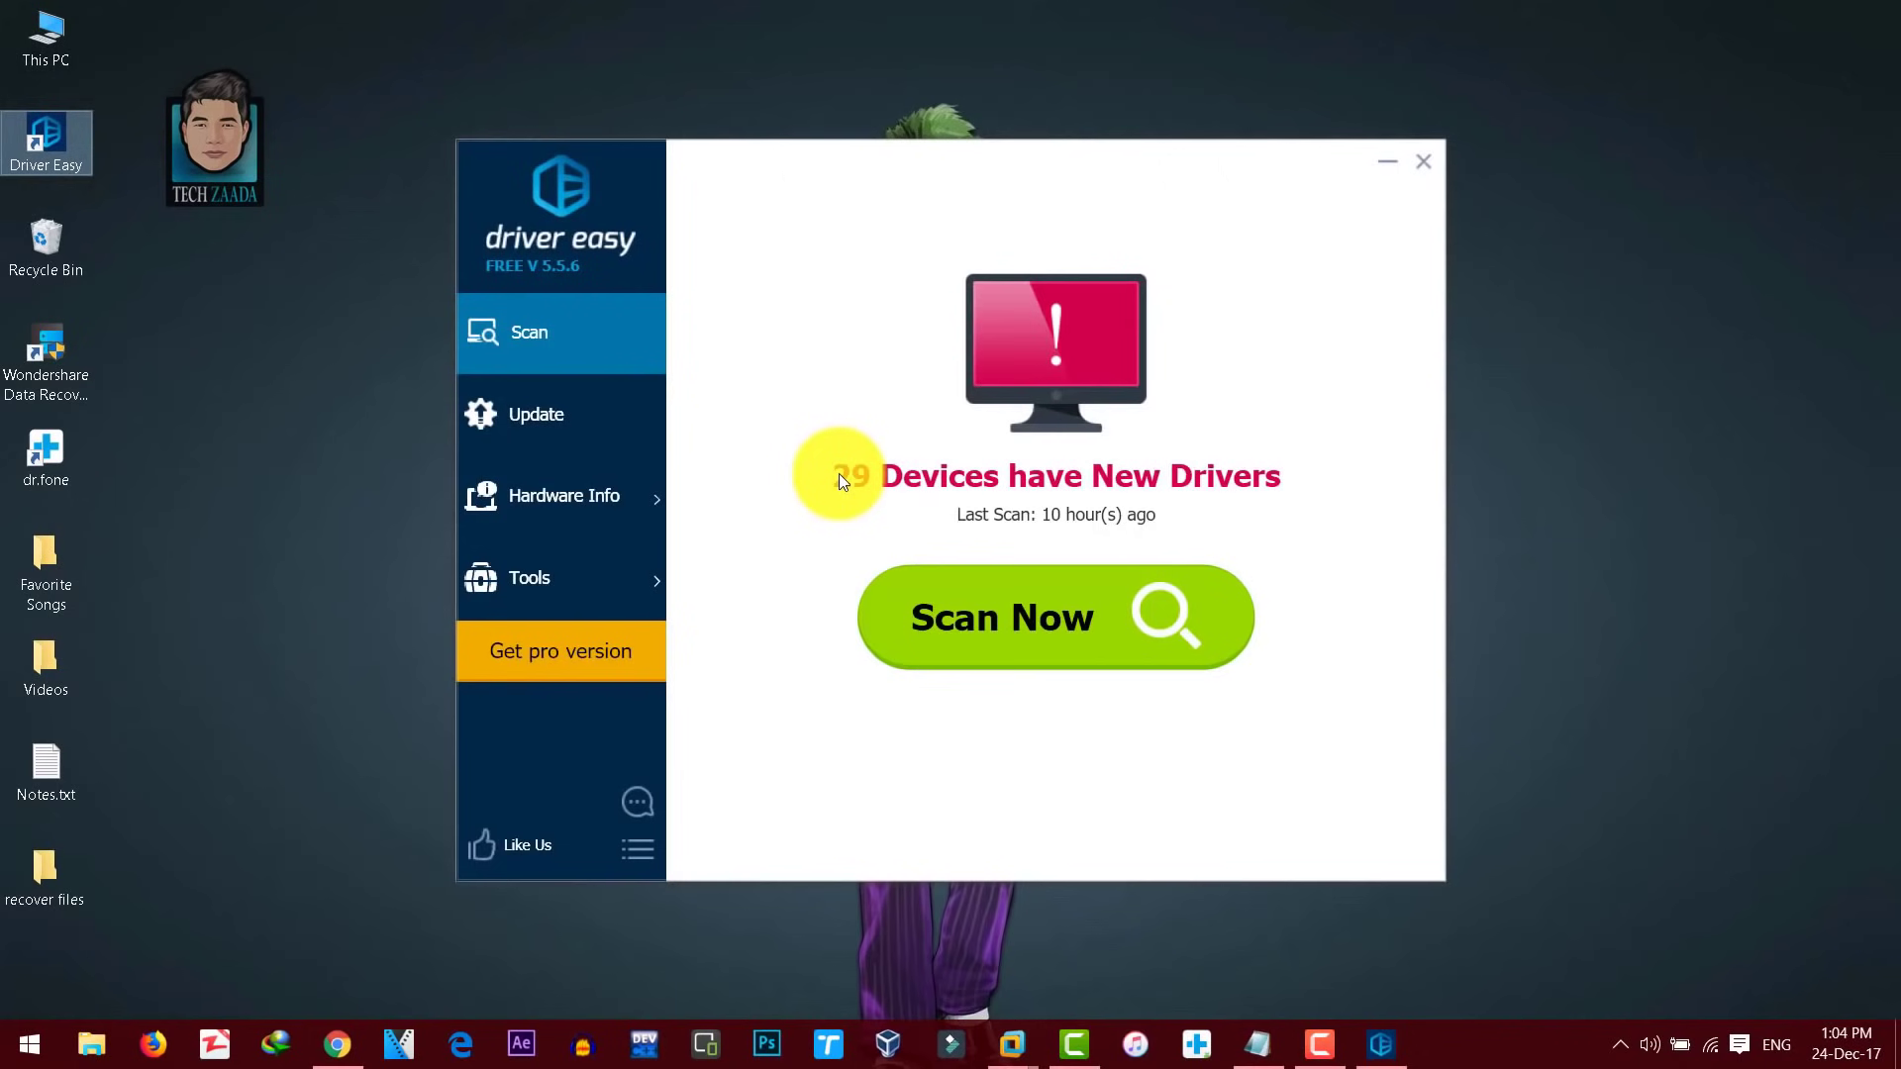
pyautogui.click(1025, 630)
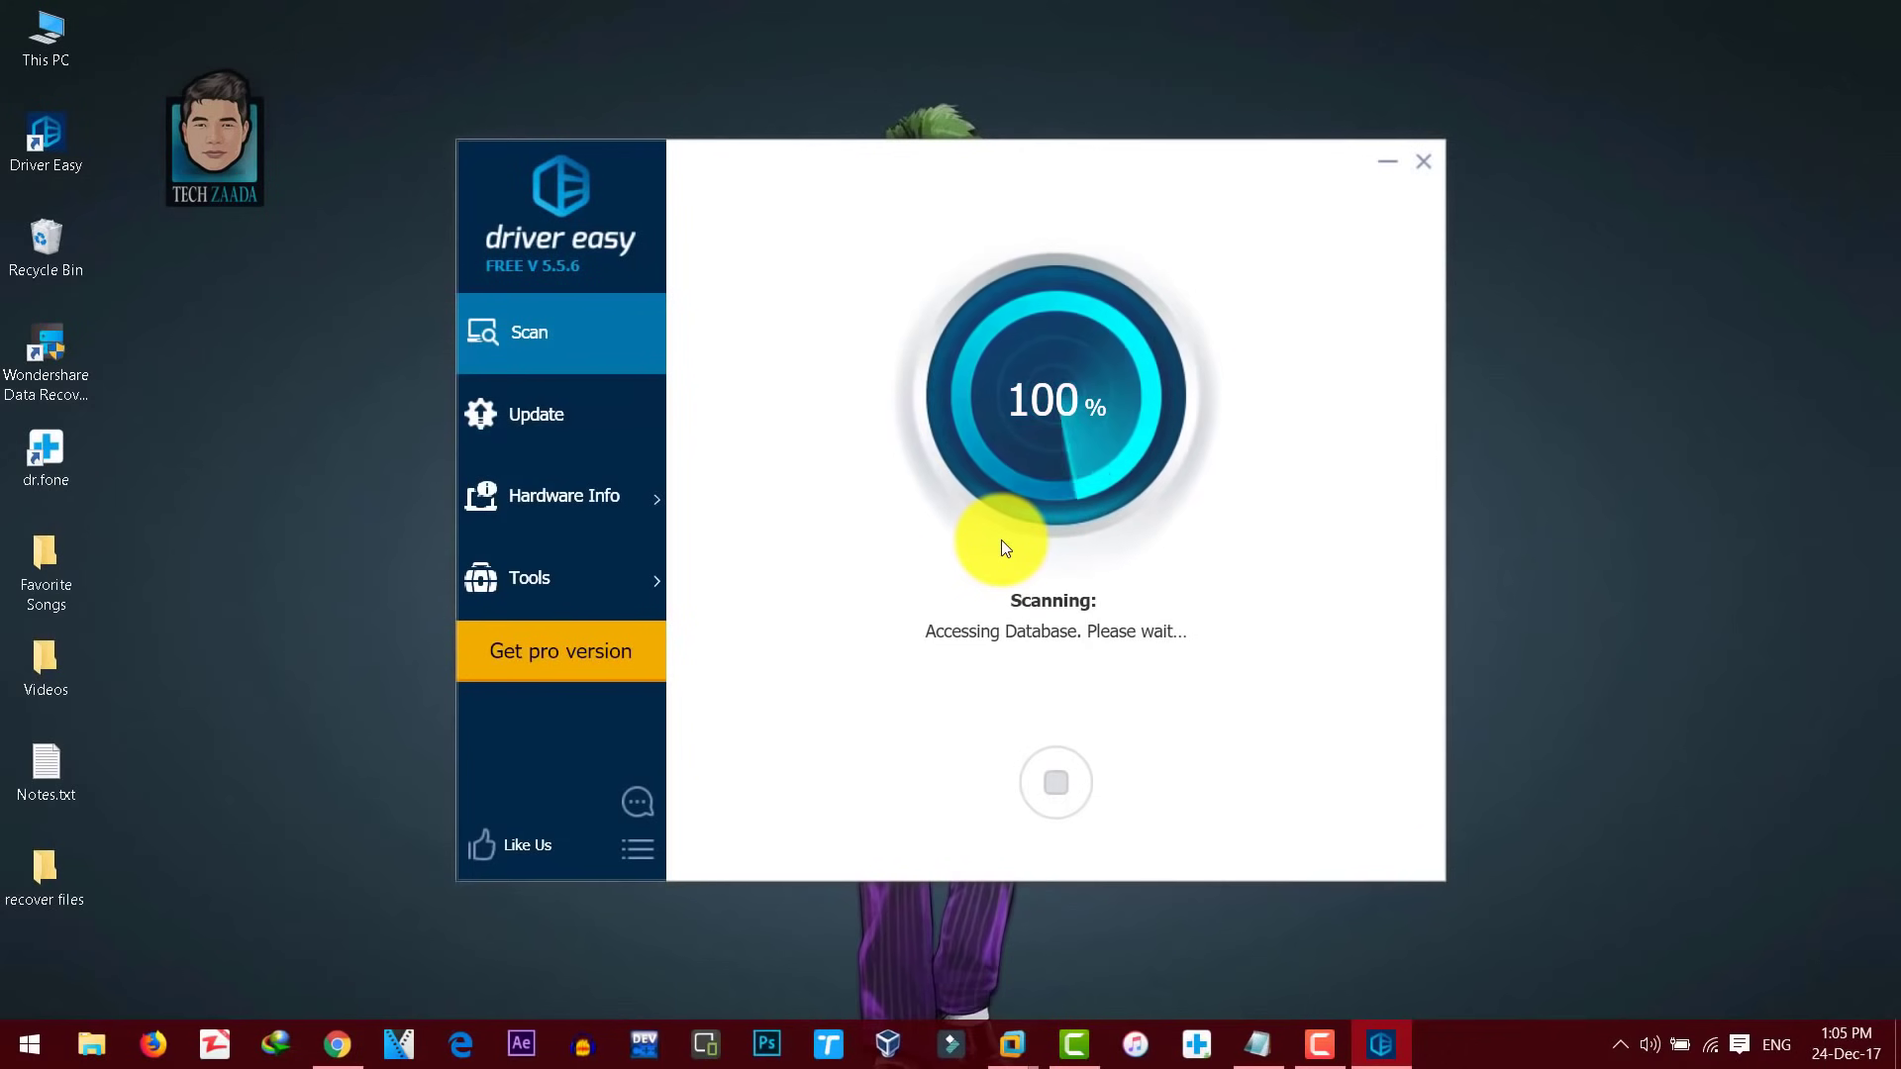
pyautogui.moveTo(1432, 280)
pyautogui.mouseDown()
pyautogui.moveTo(1435, 336)
pyautogui.moveTo(1433, 283)
pyautogui.mouseUp()
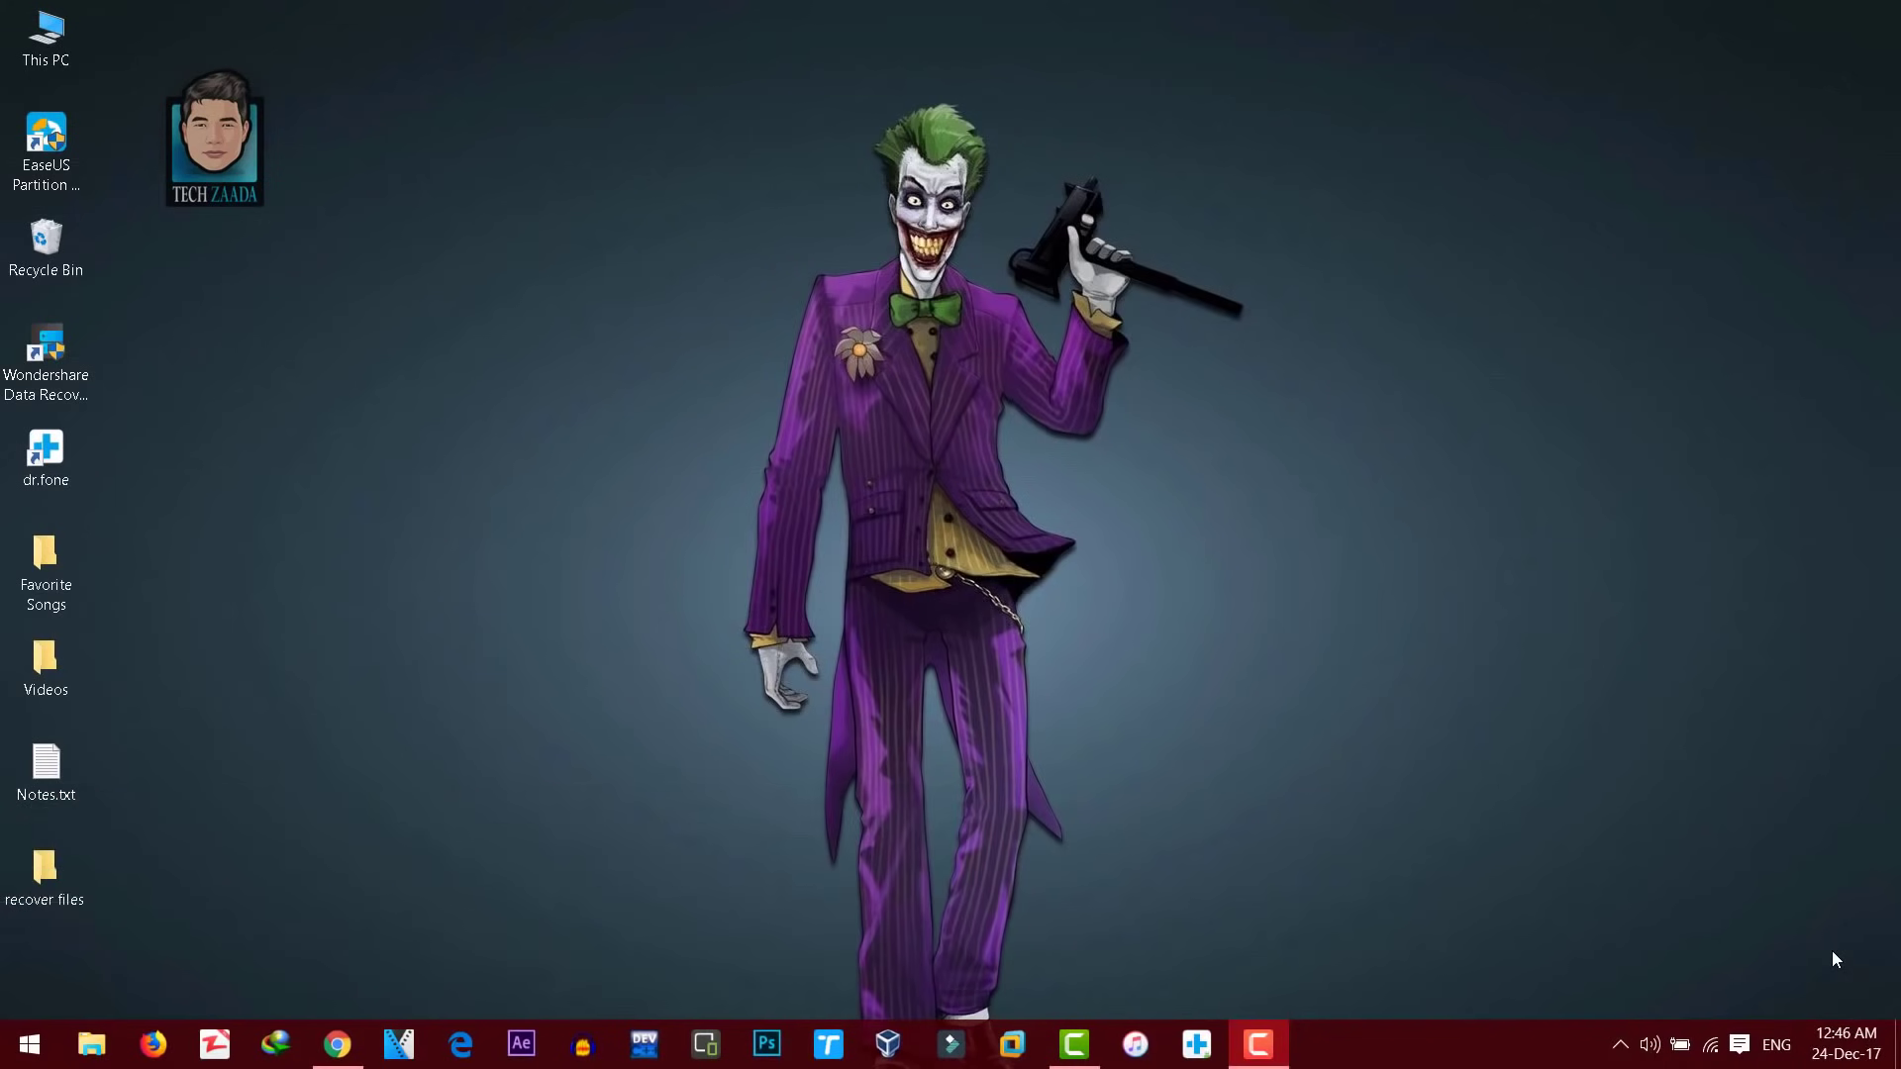
# Open Command Prompt from Start search and launch DiskPart with 'diskpart'
pyautogui.press('super')
pyautogui.write('cm')
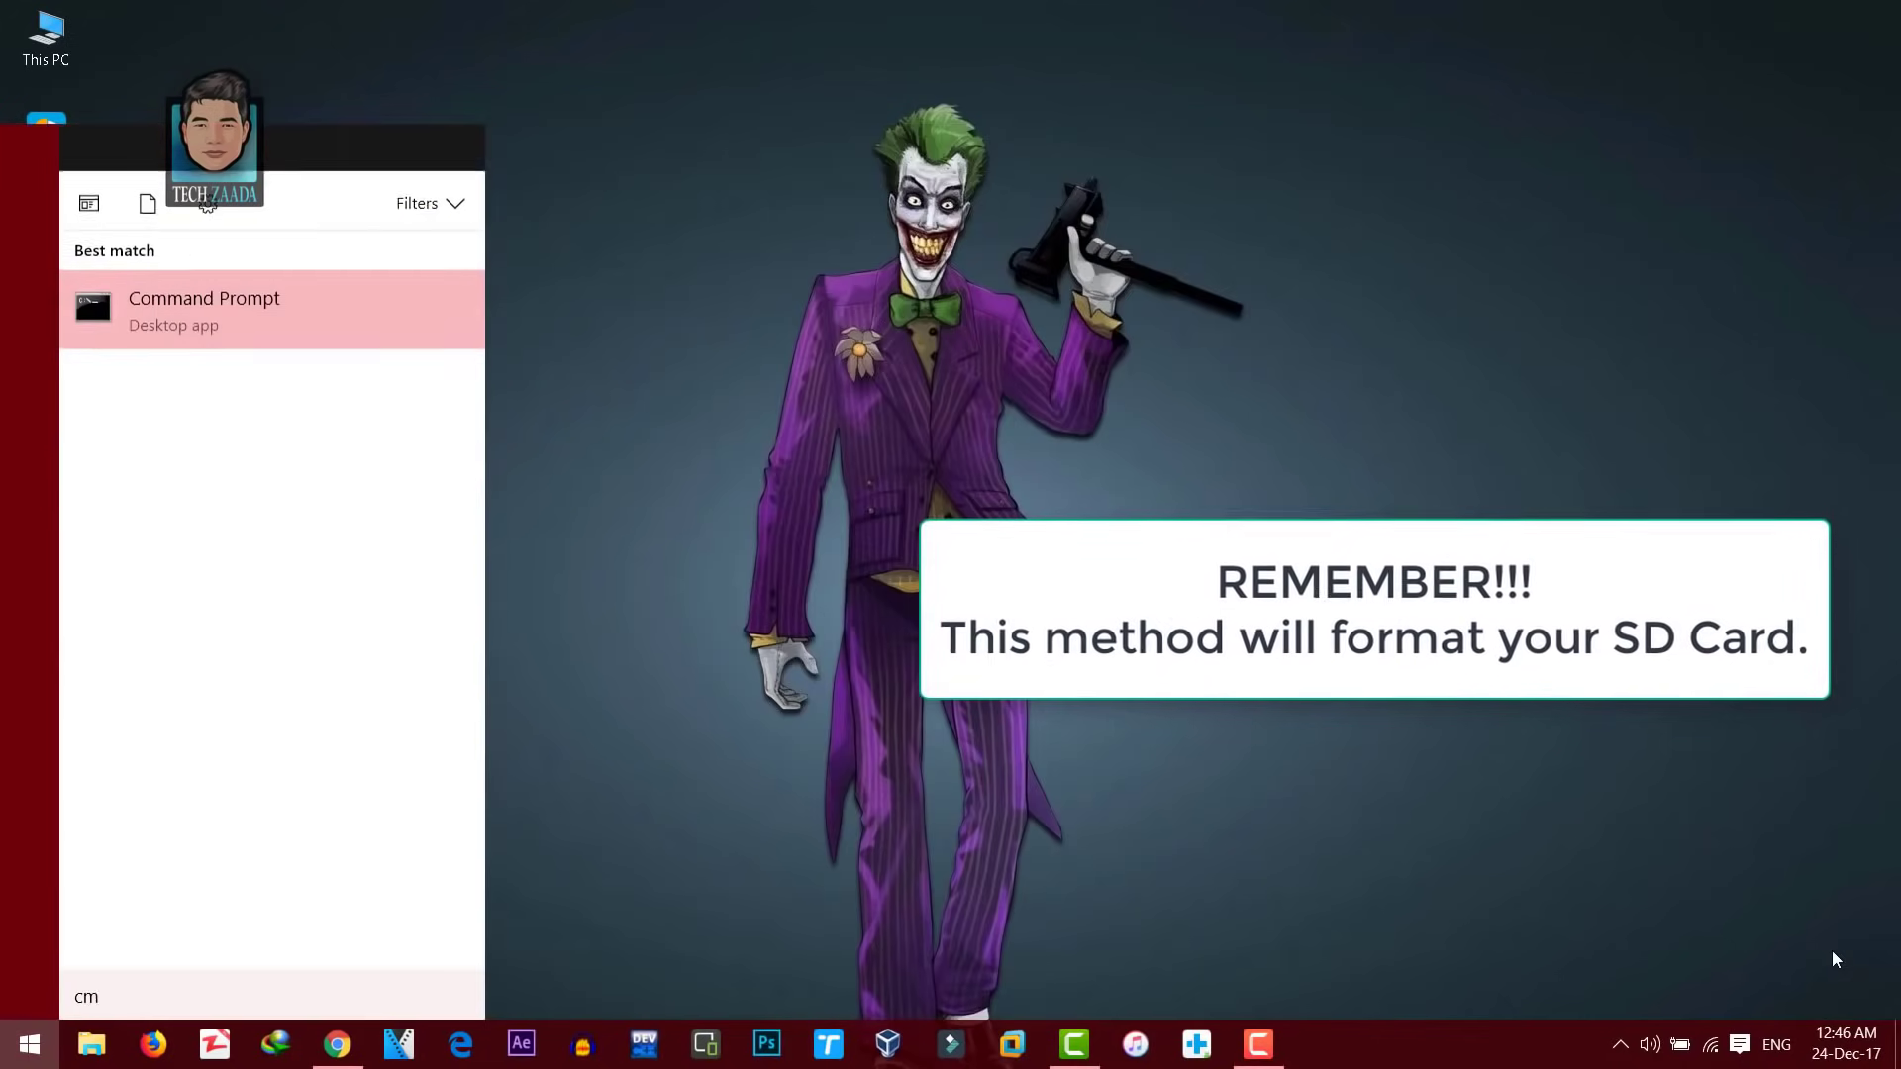
pyautogui.write('d')
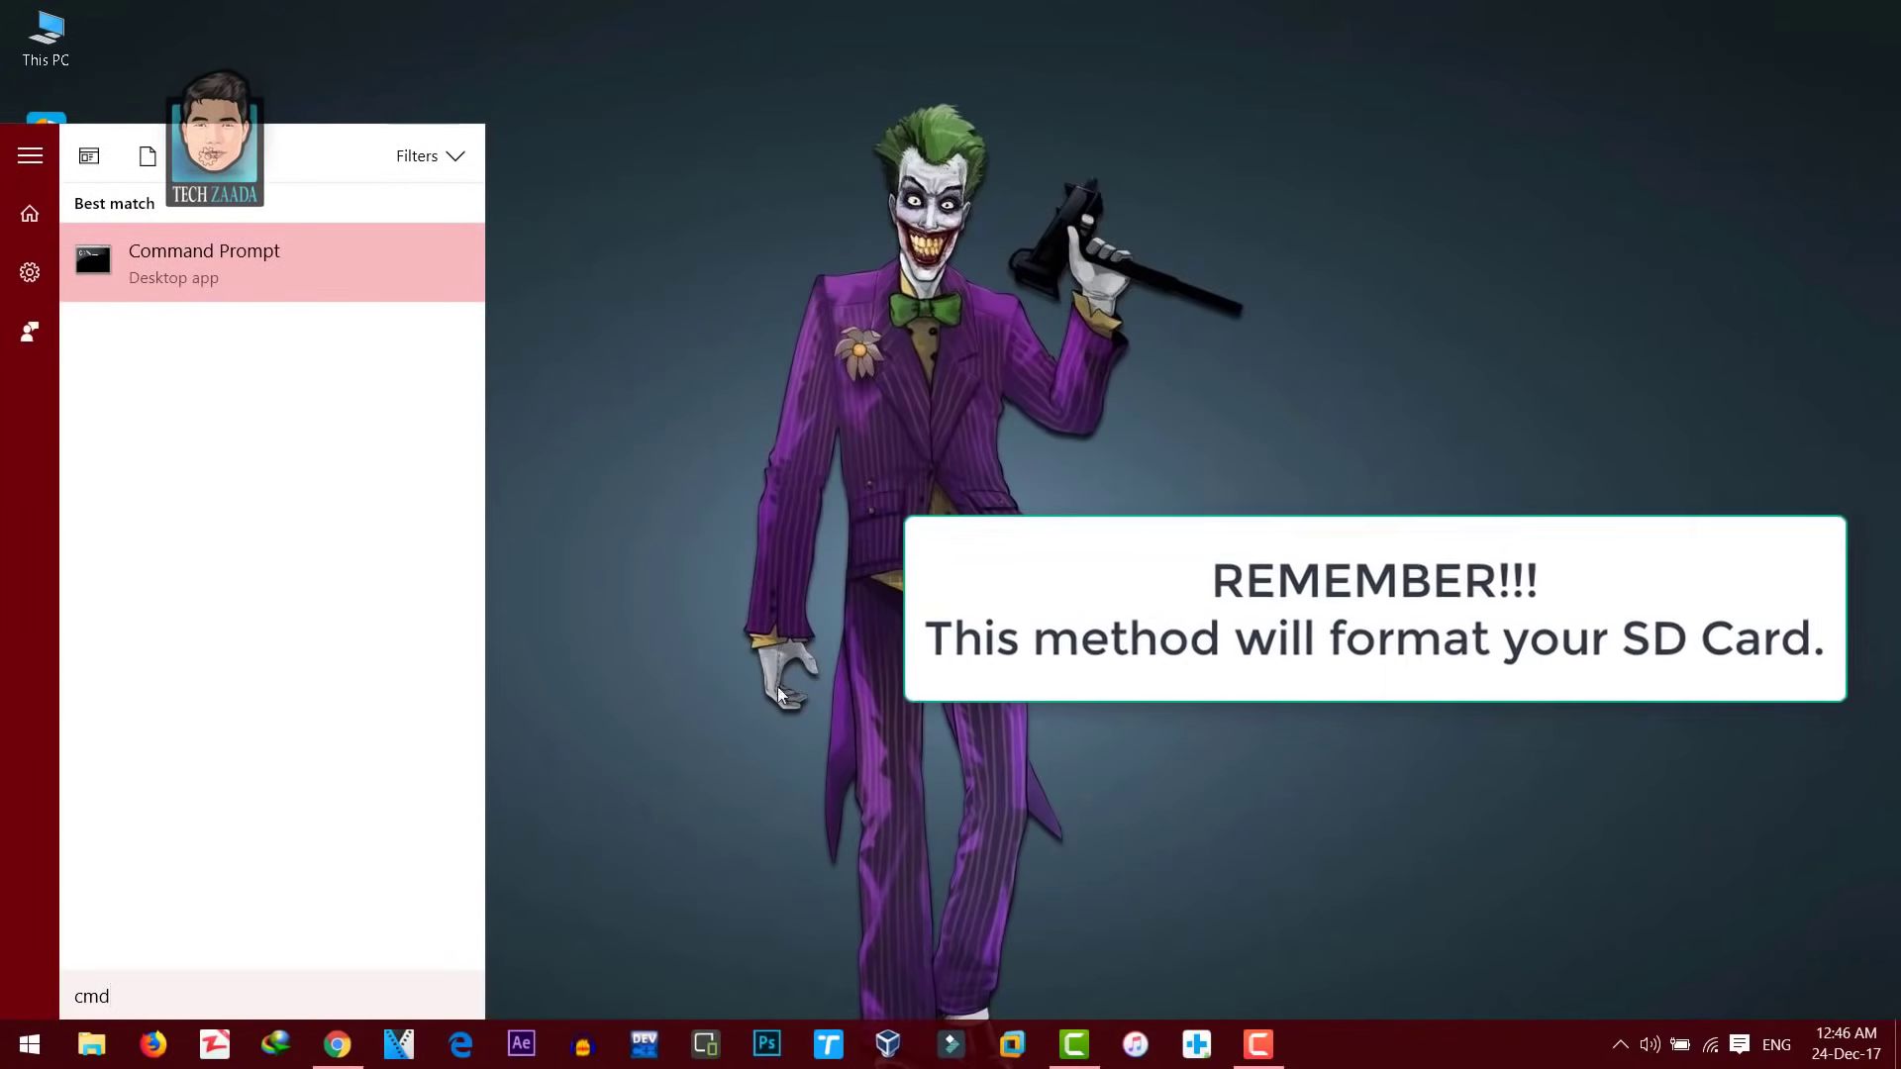
pyautogui.click(261, 269)
pyautogui.moveTo(675, 244); pyautogui.dragTo(750, 193)
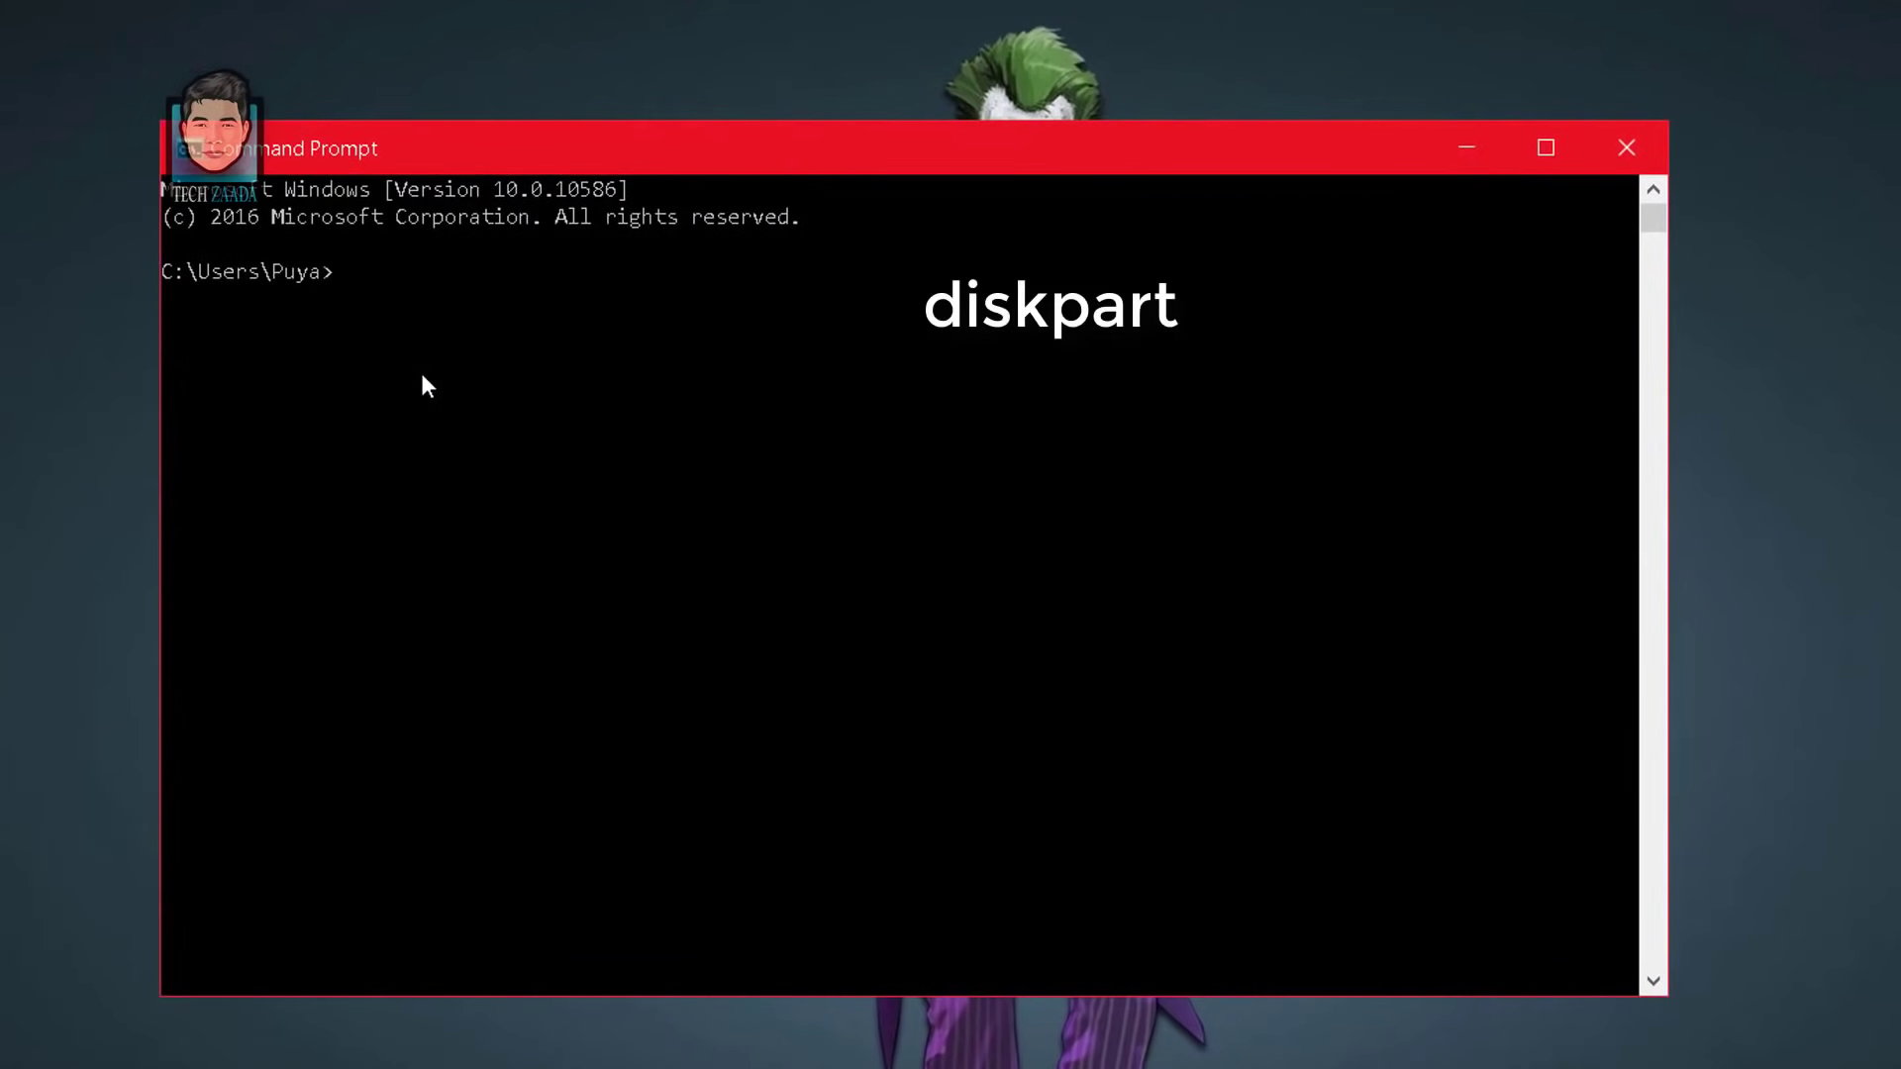
pyautogui.write('diskpart')
pyautogui.press('Return')
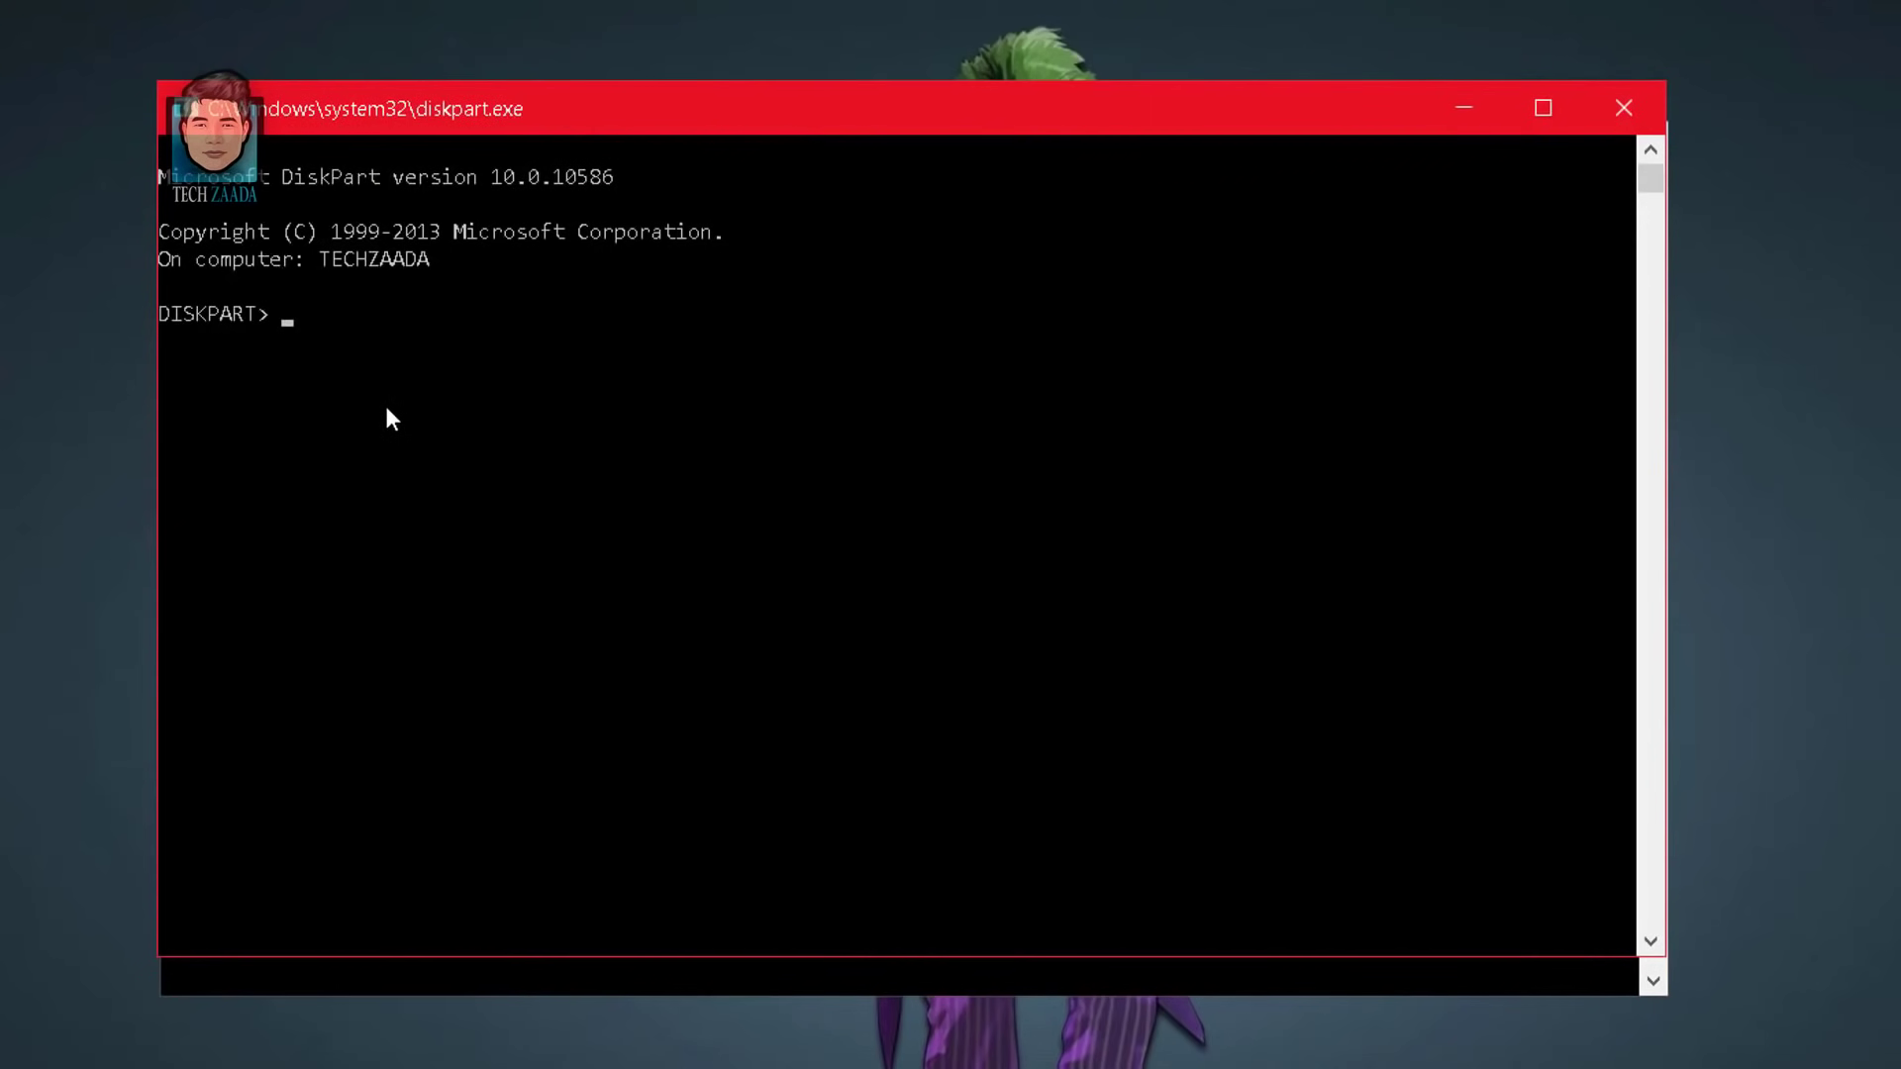
# Run 'list volume' and highlight Volume 4, the 14 GB removable FAT32 drive H:
pyautogui.write('st')
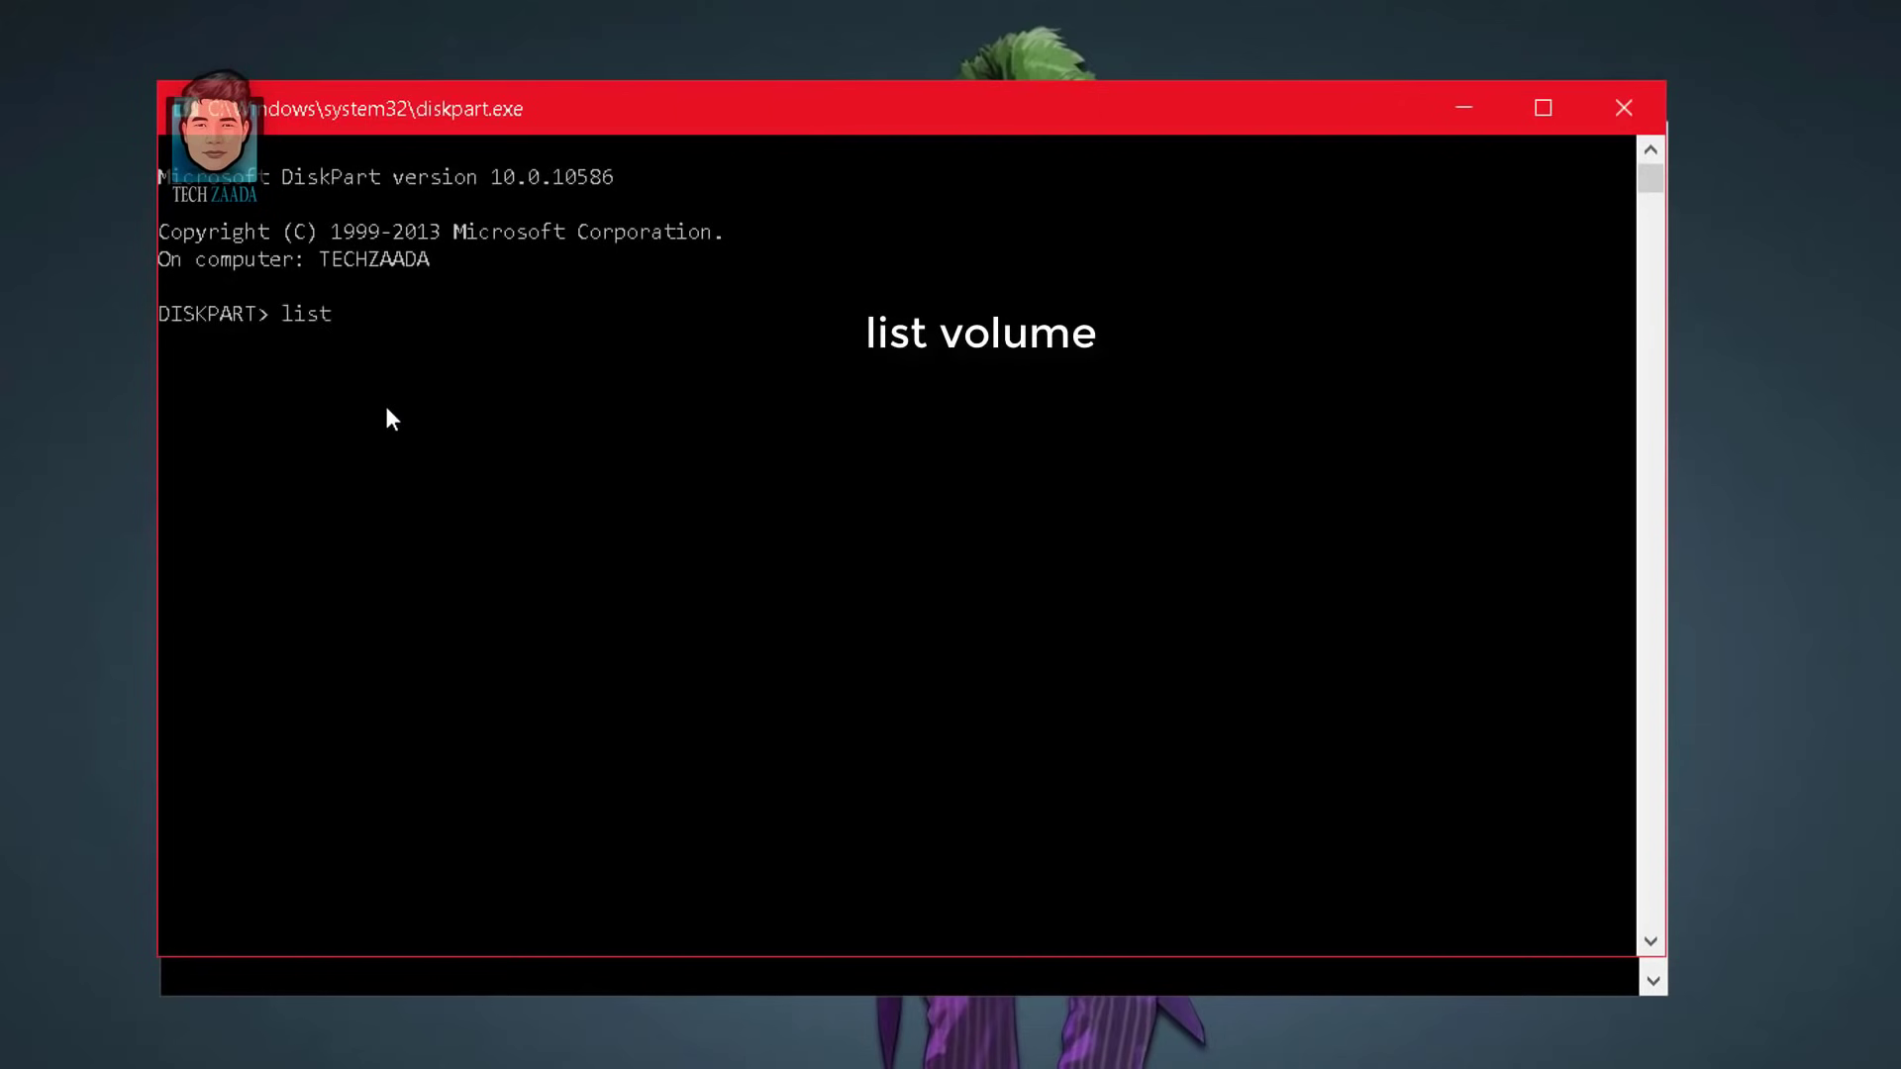
pyautogui.write(' volume')
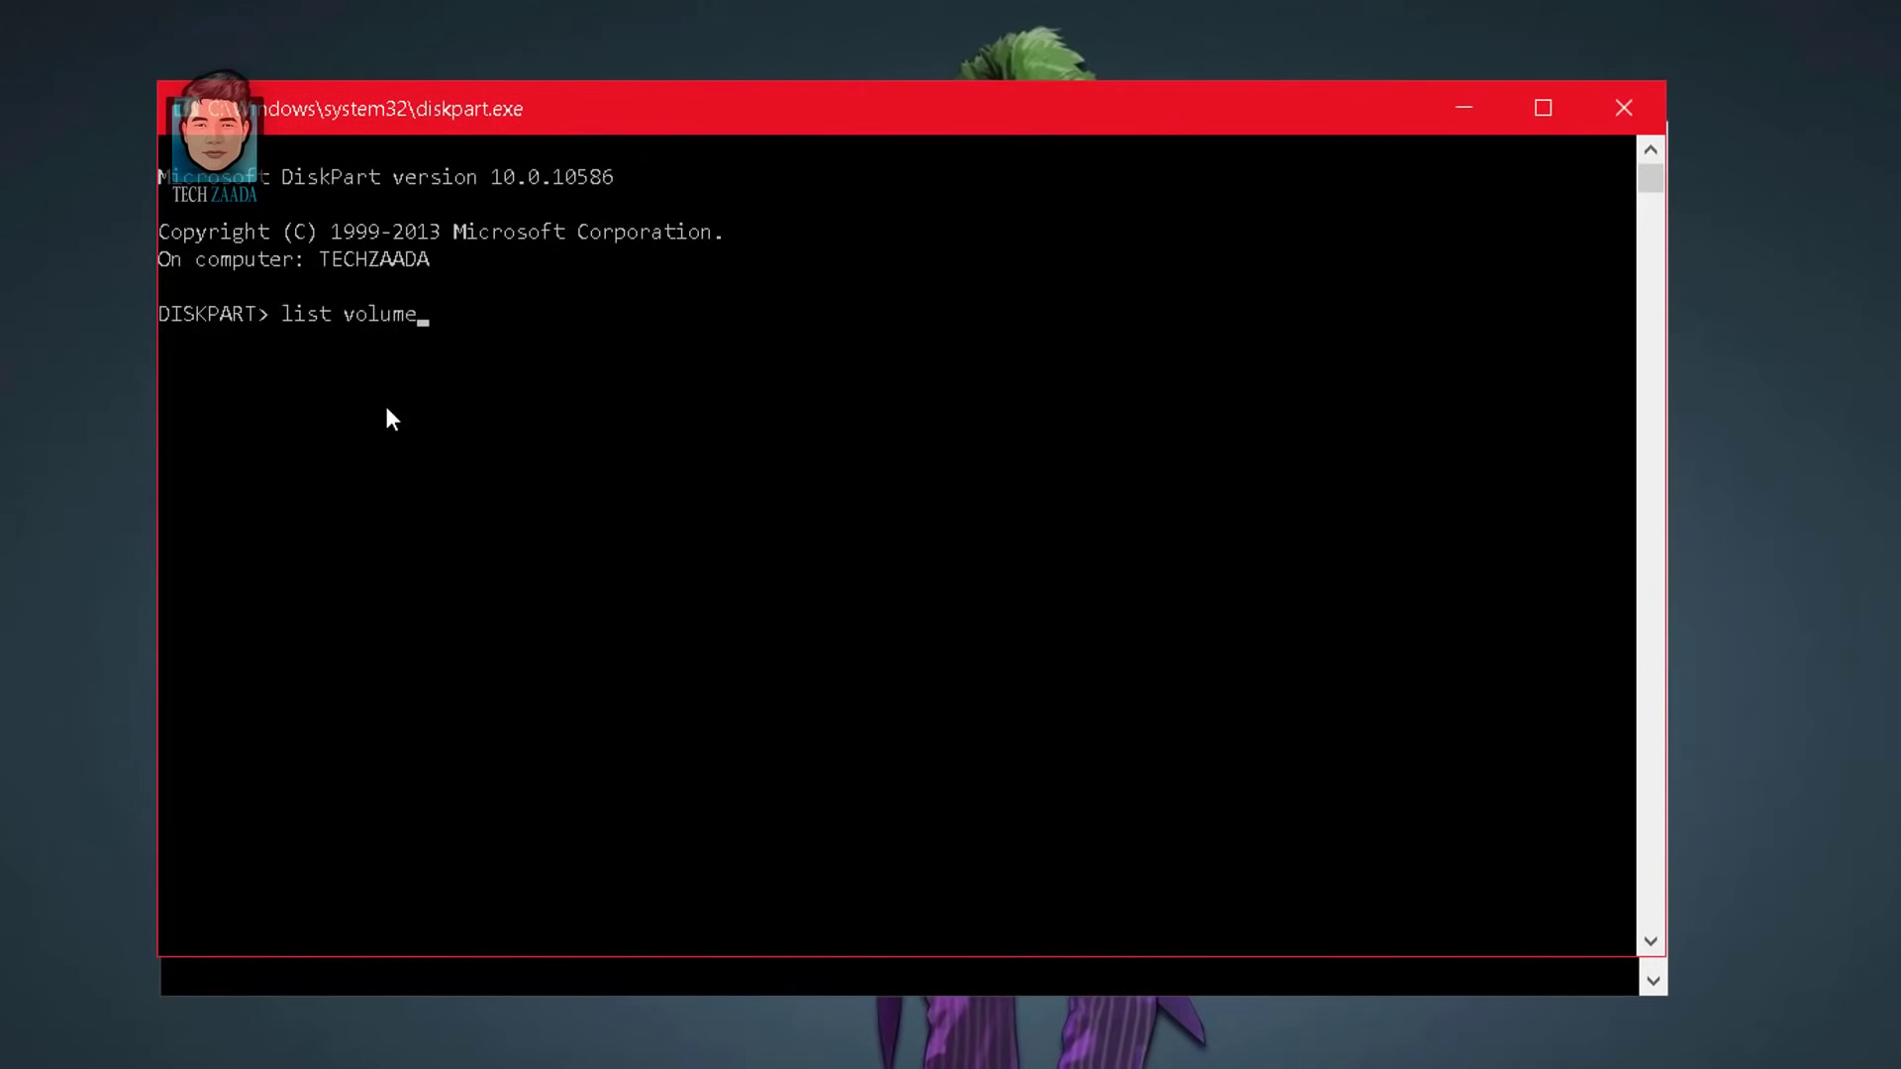
pyautogui.press('Return')
pyautogui.moveTo(174, 366); pyautogui.dragTo(1093, 529)
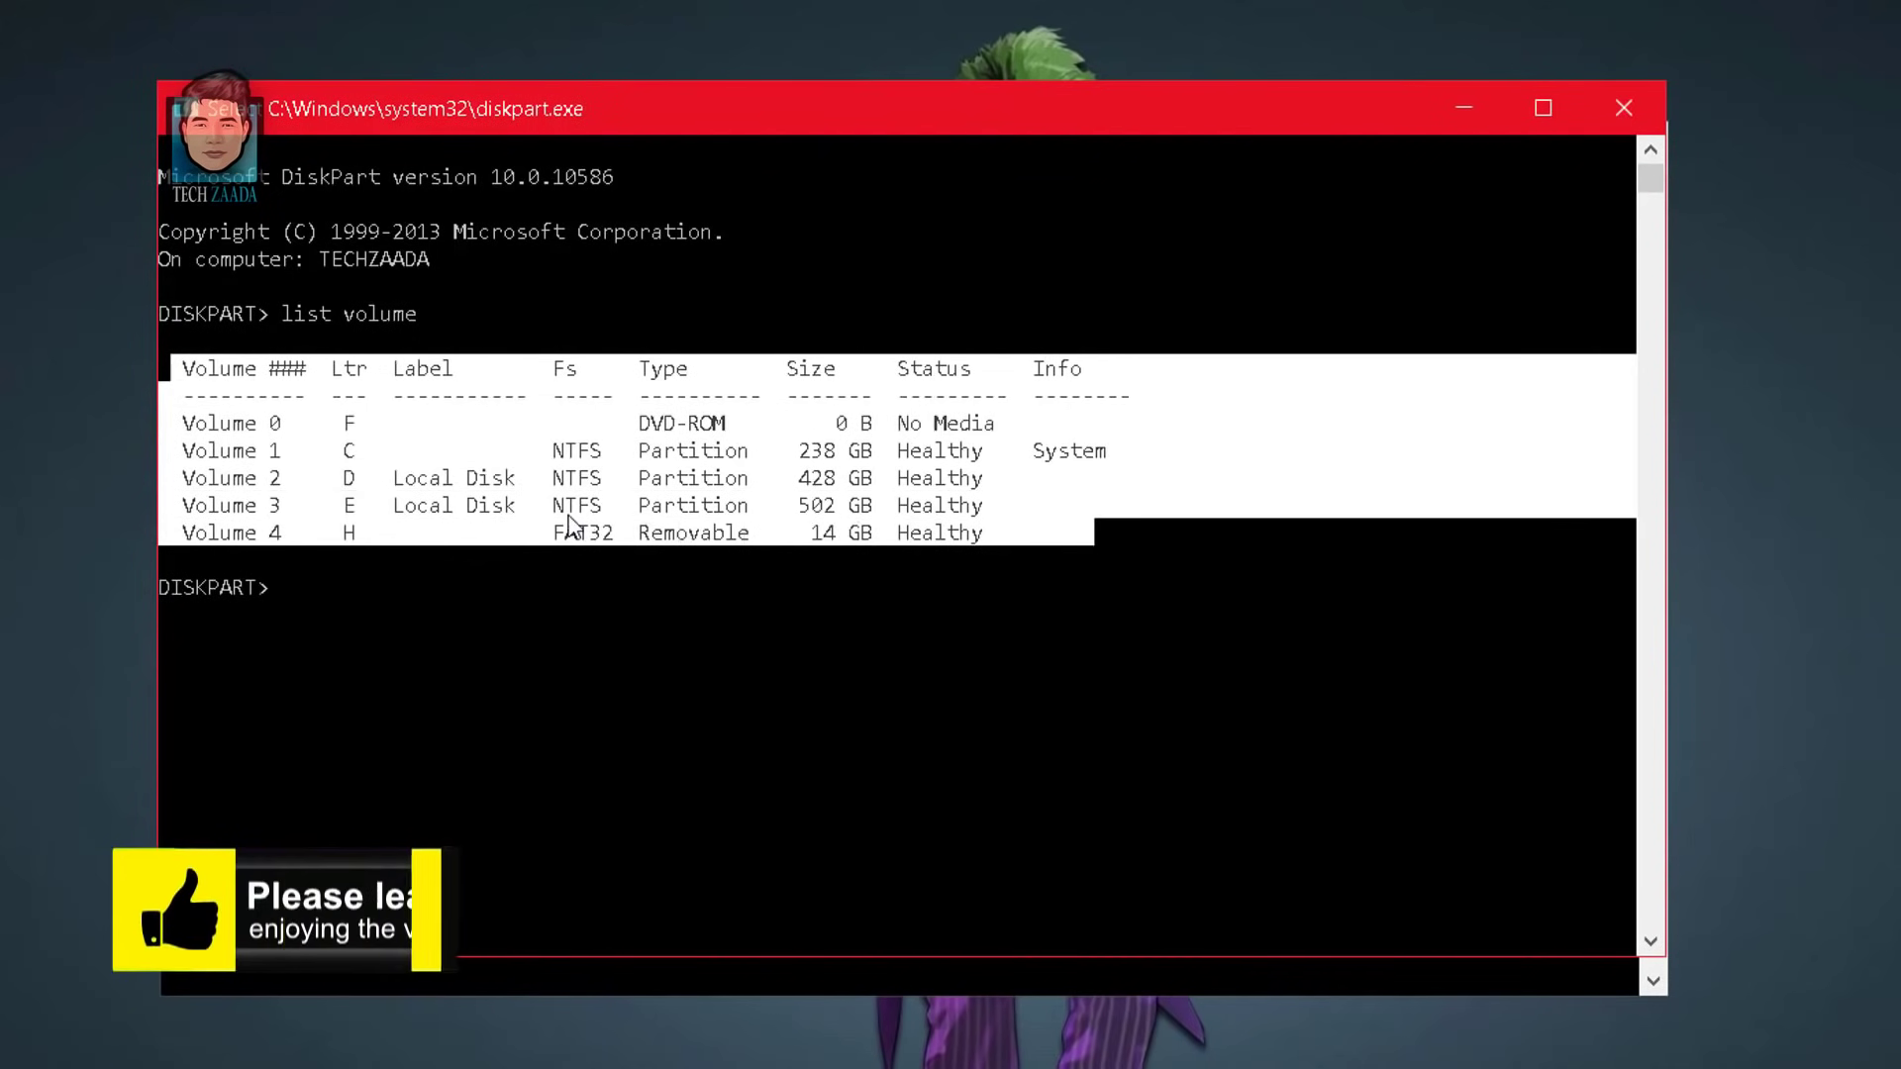
pyautogui.click(234, 534)
pyautogui.moveTo(178, 540); pyautogui.dragTo(983, 536)
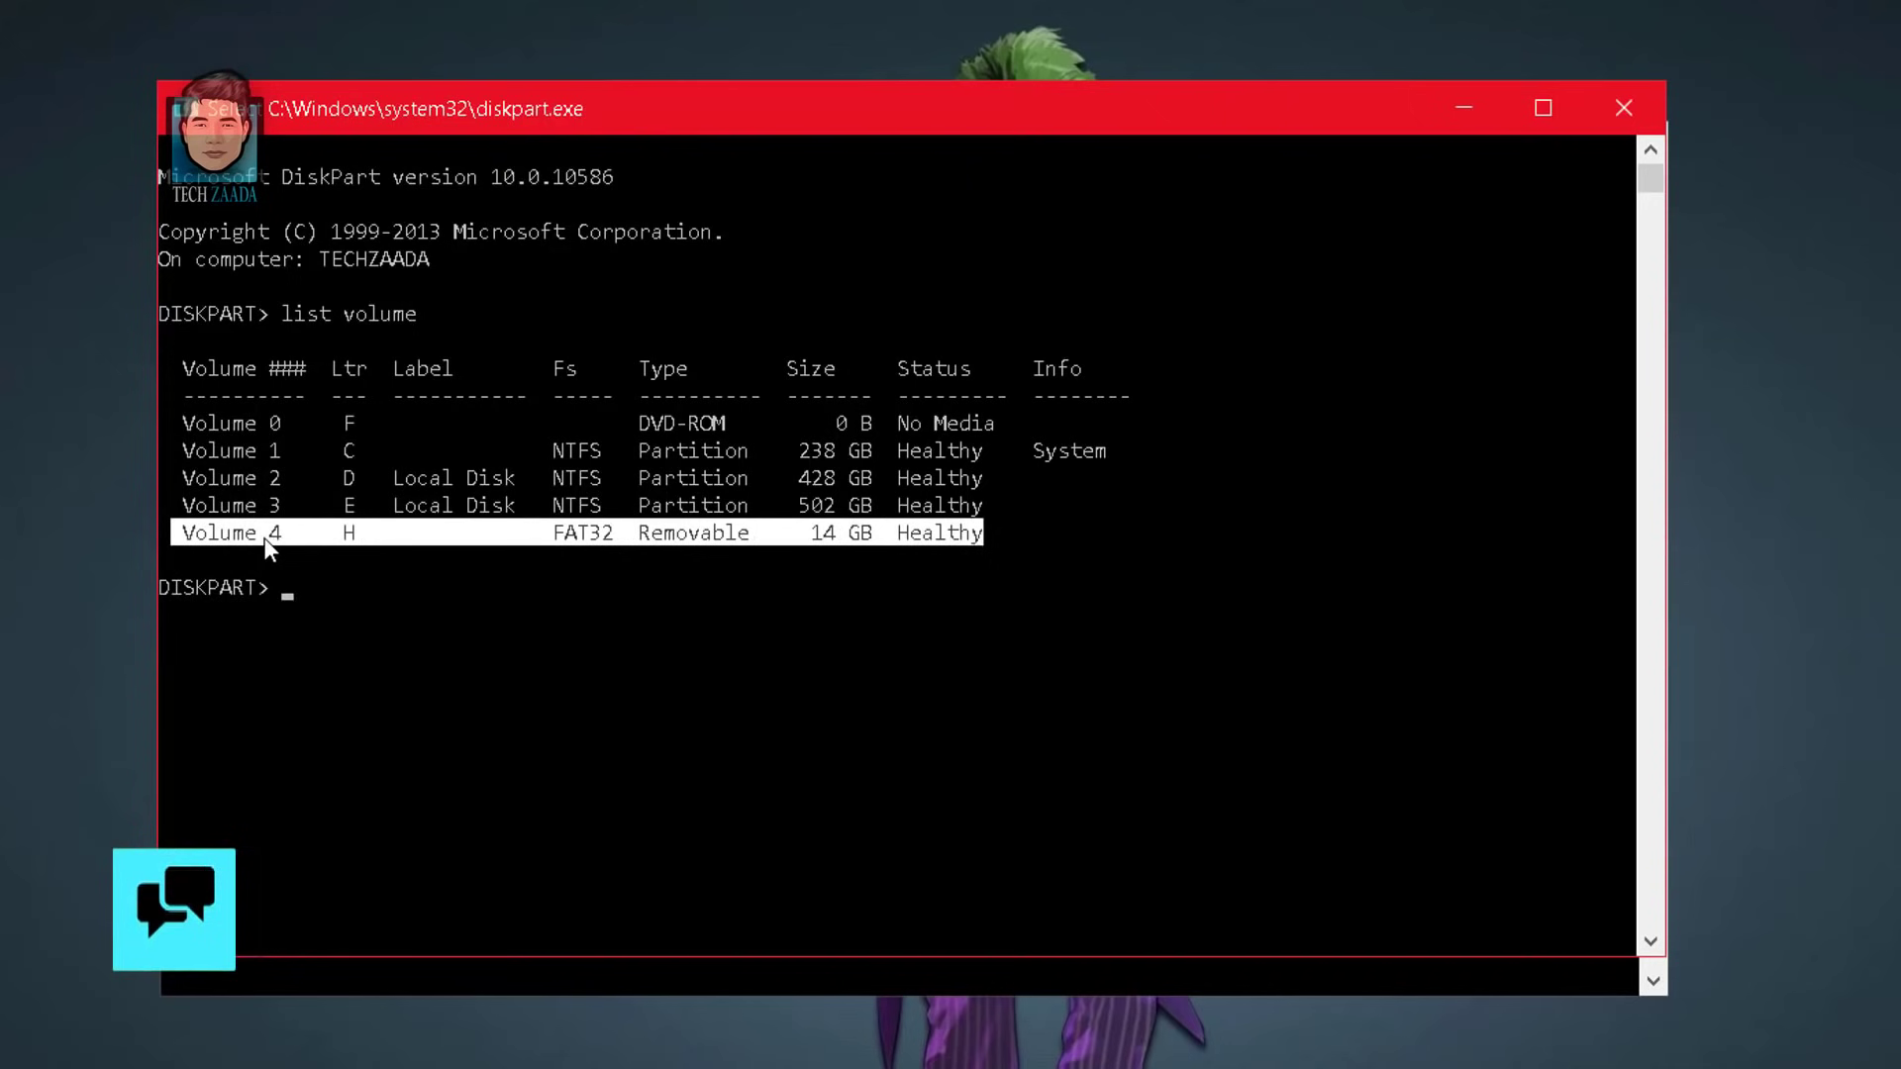
pyautogui.click(291, 590)
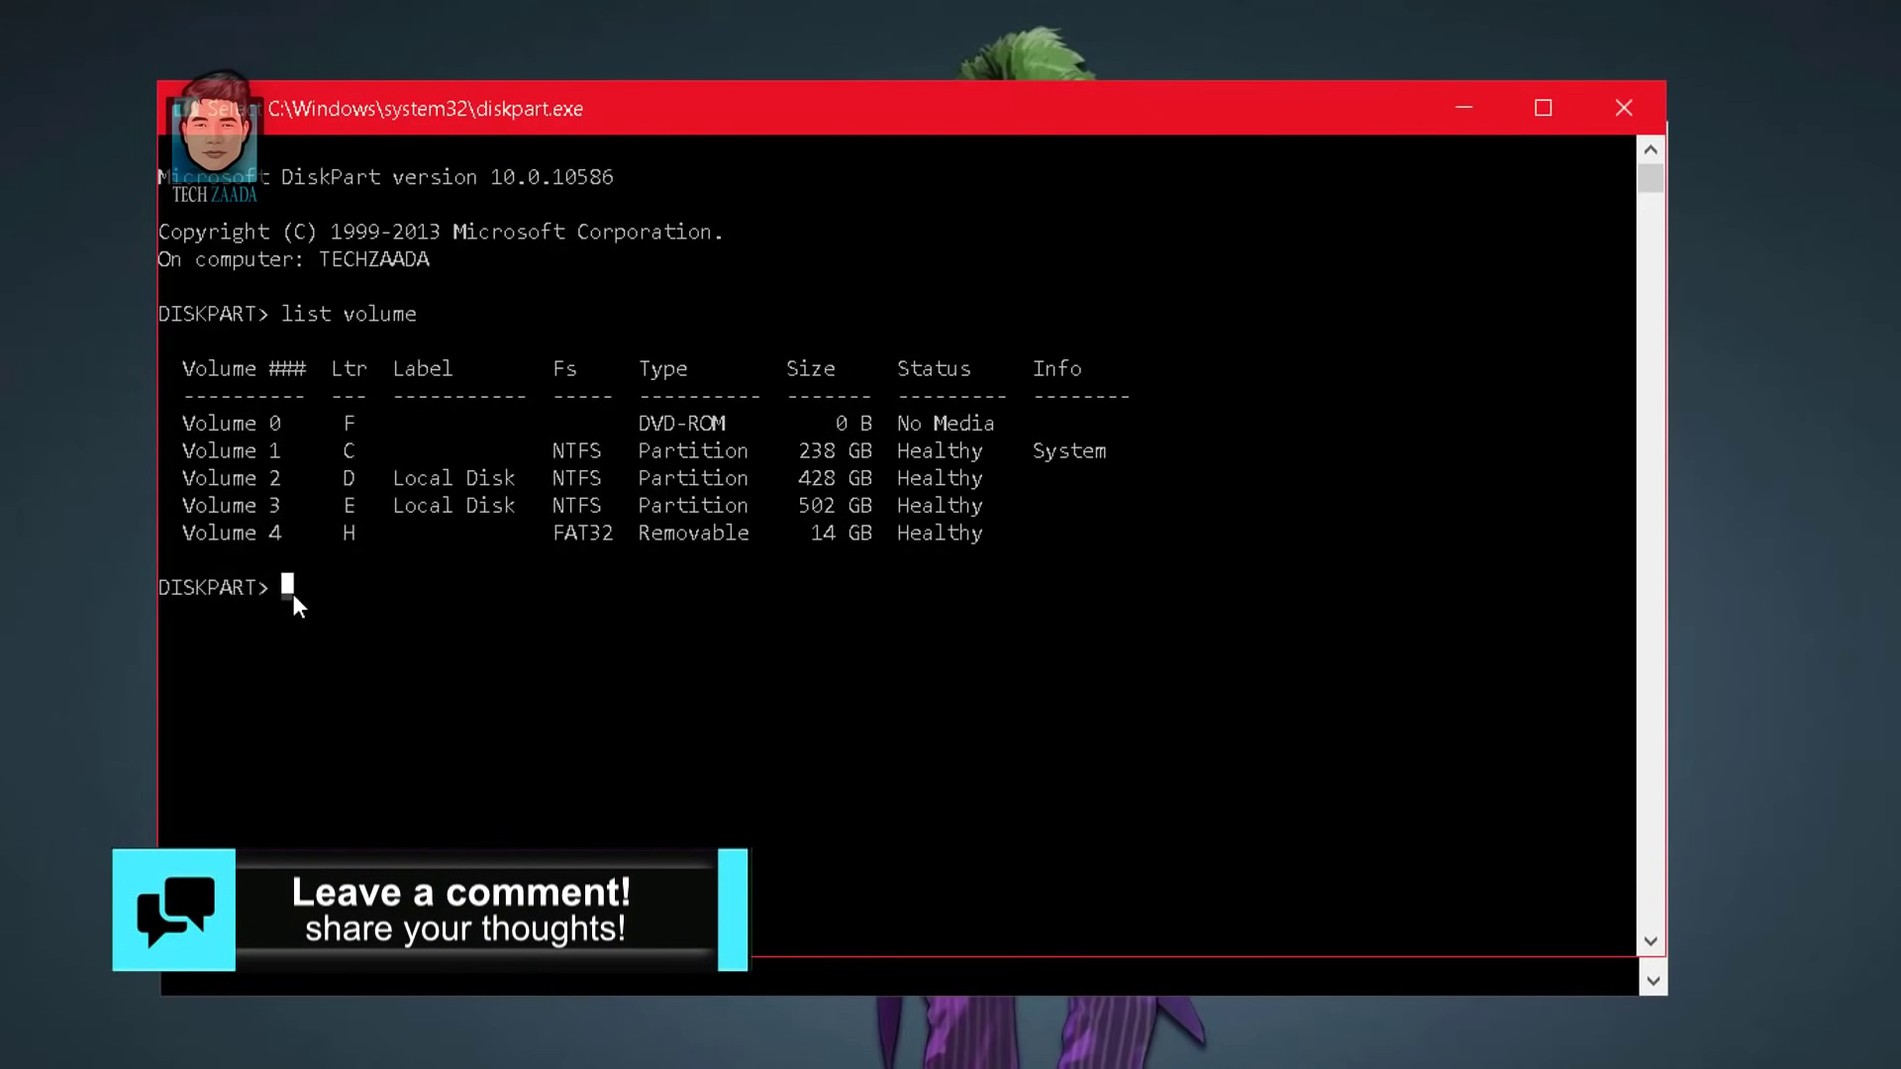
pyautogui.write('select v')
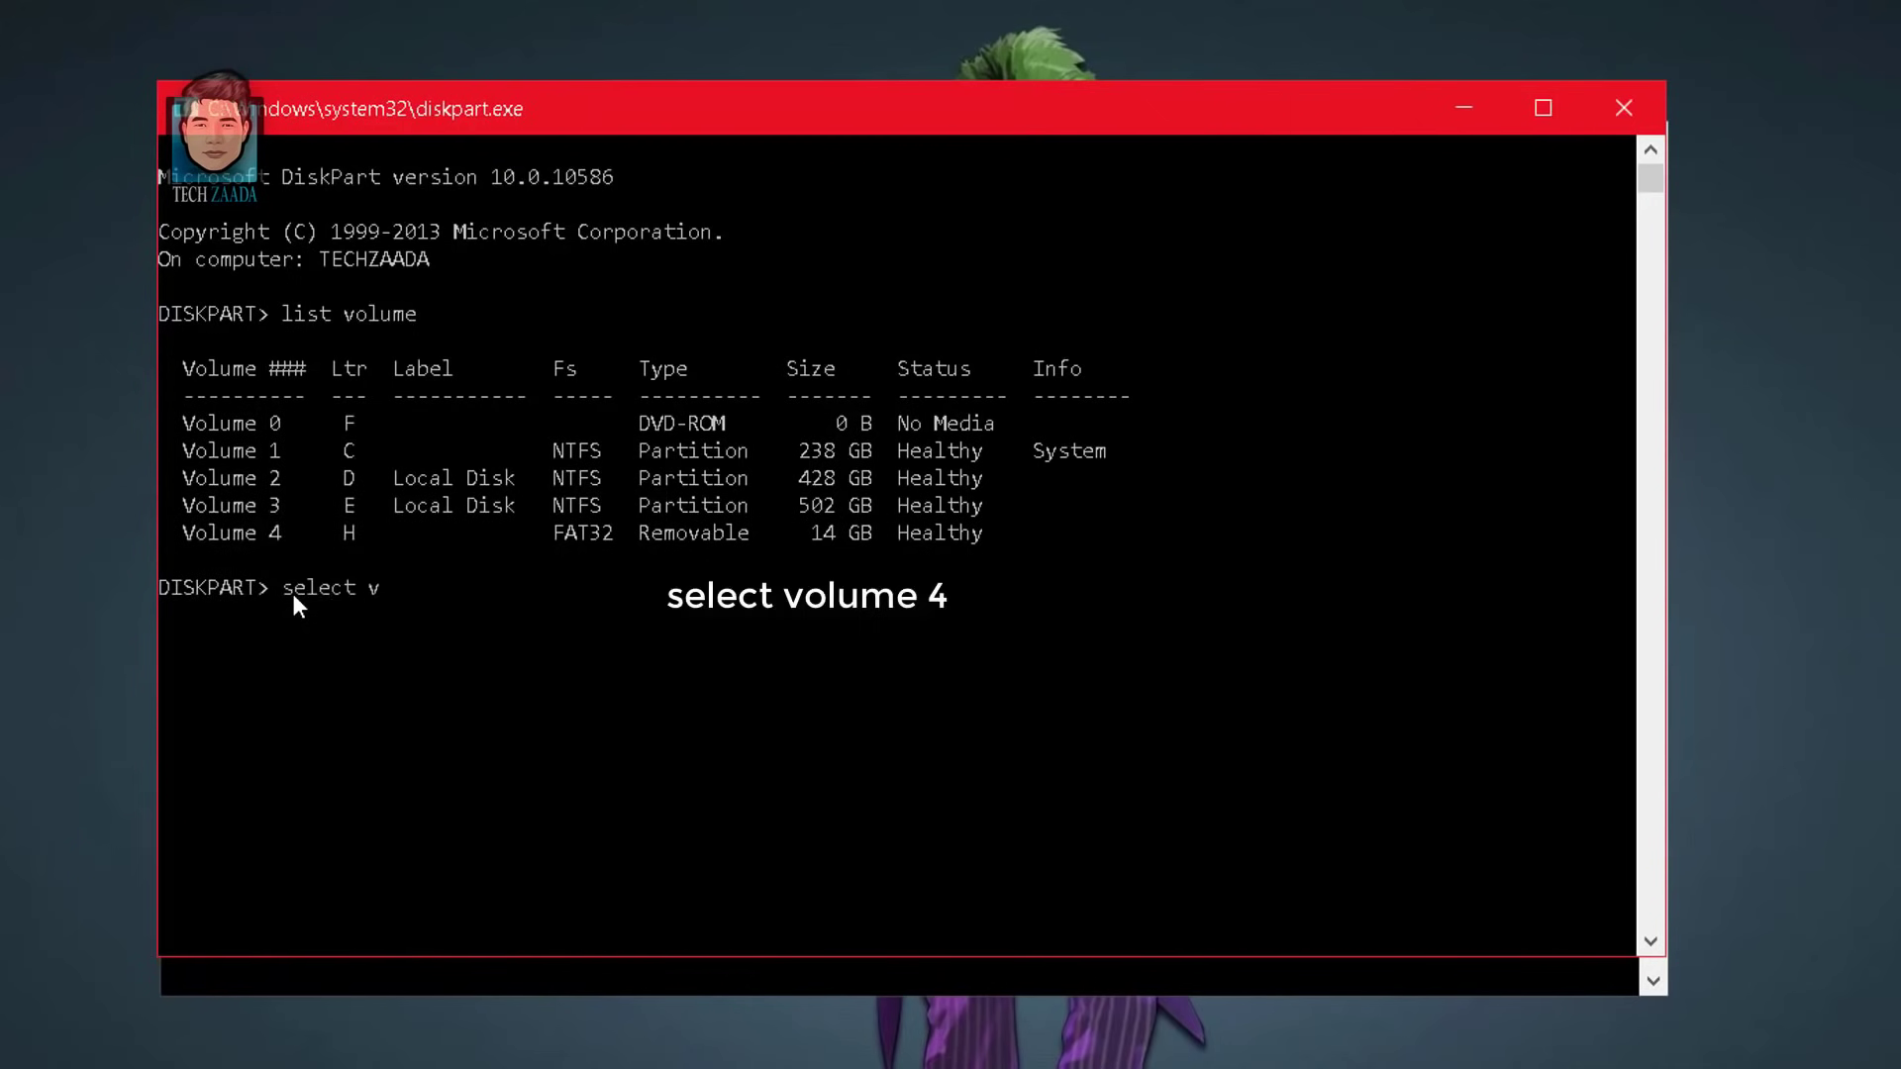
pyautogui.write('olume ')
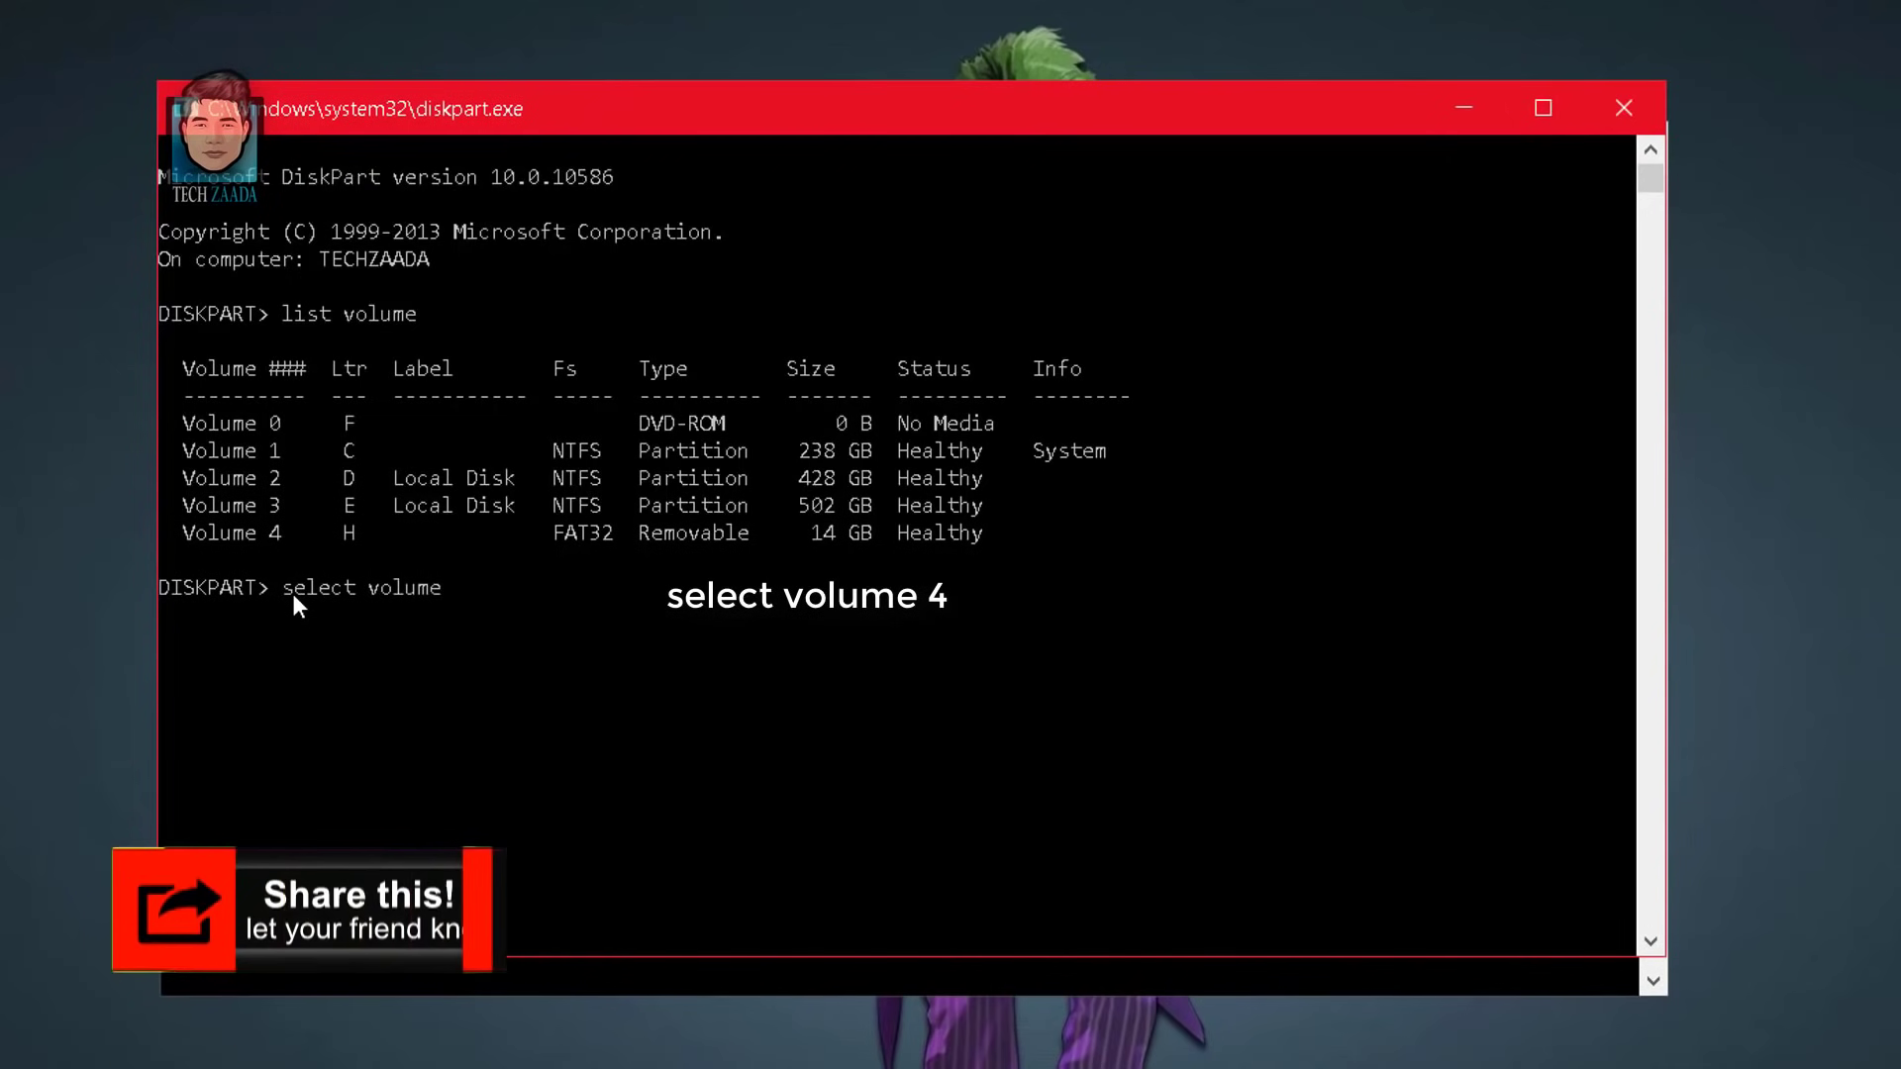
pyautogui.write('4')
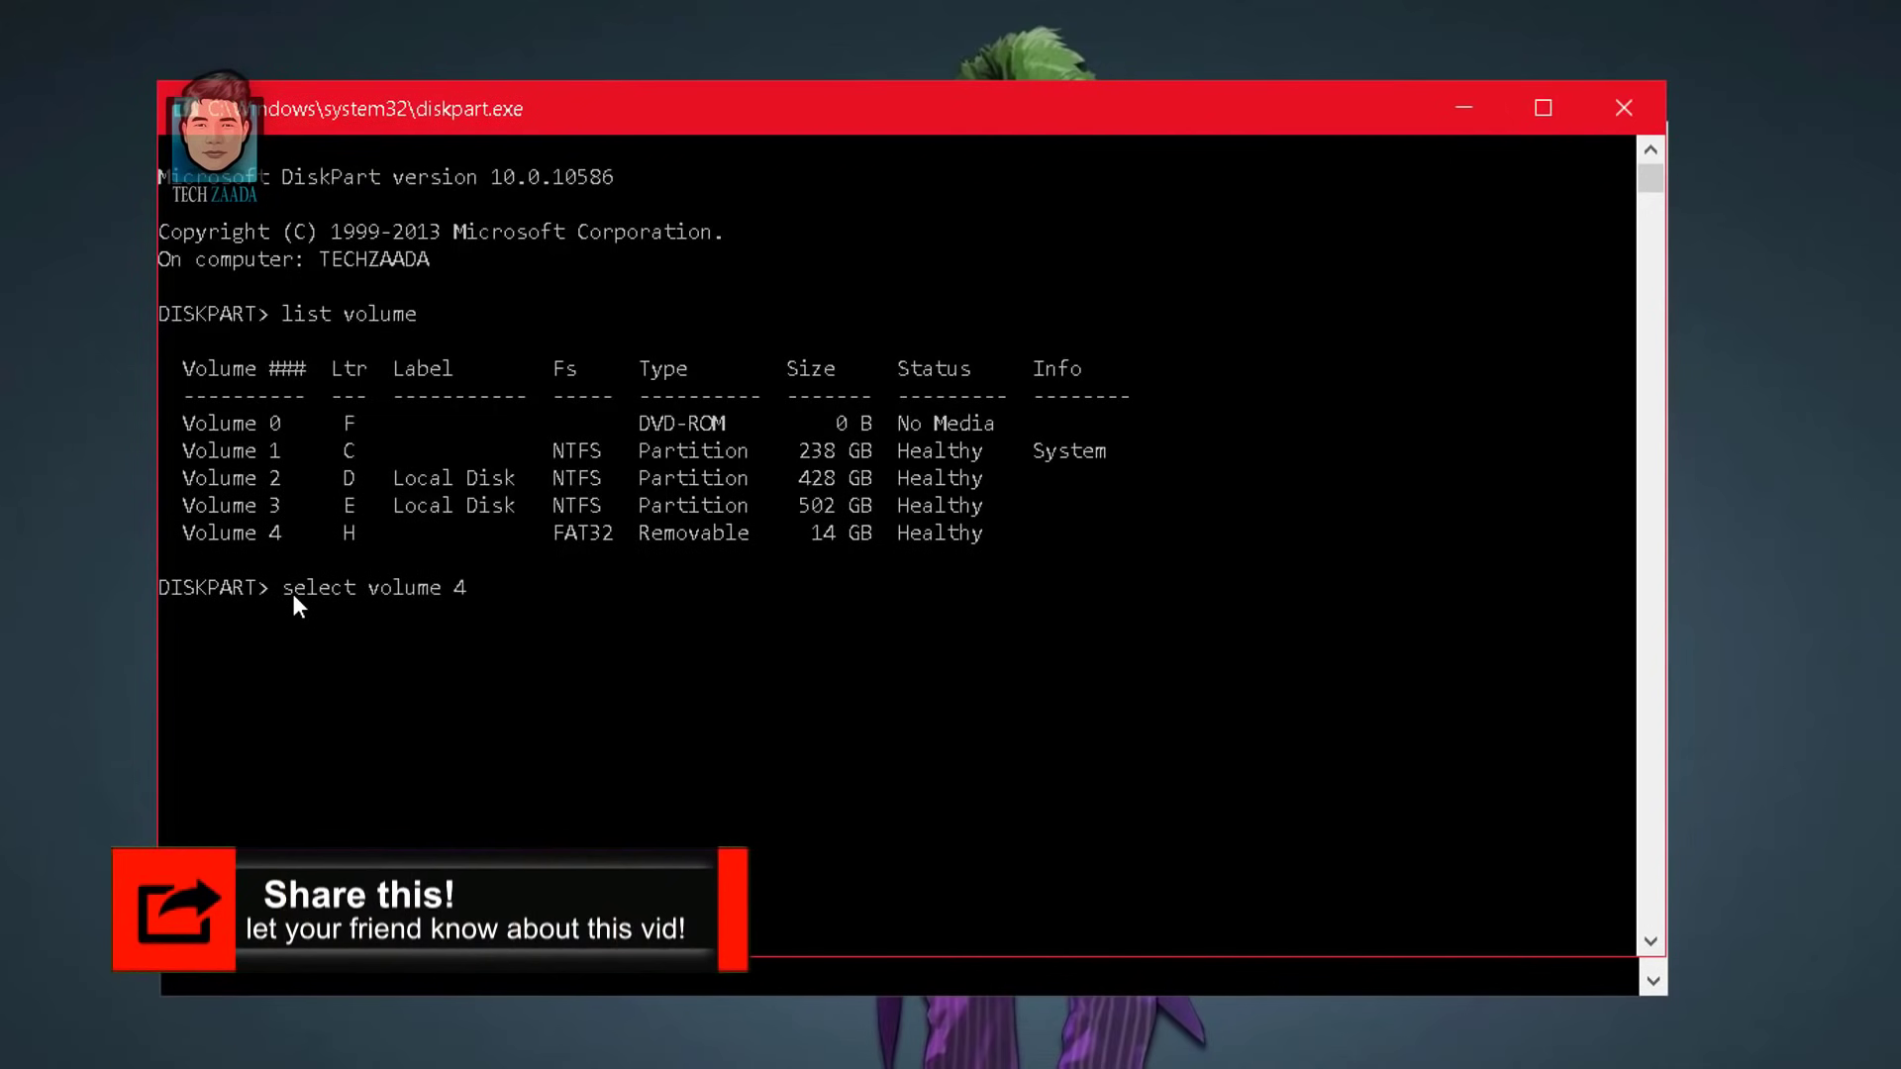
# Select Volume 4 and run 'clean', retrying after the access-denied error until it succeeds
pyautogui.click(456, 590)
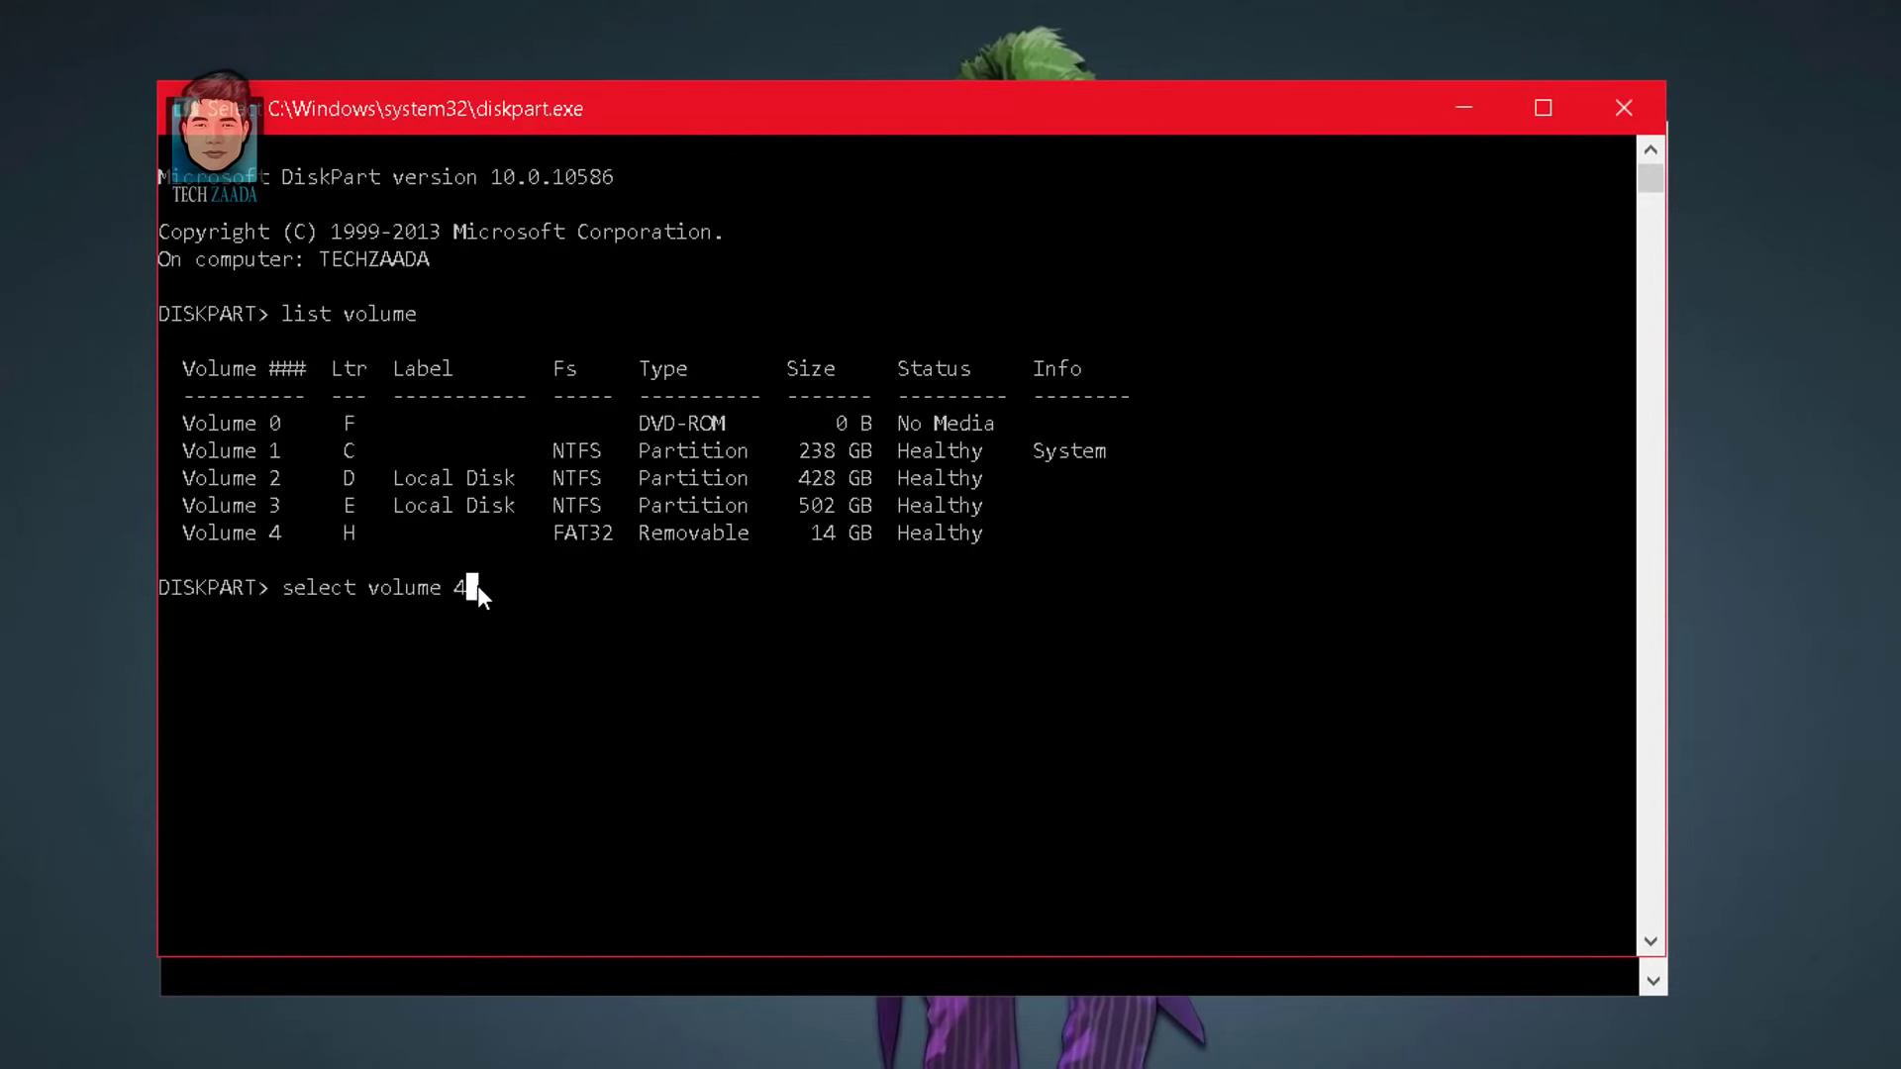
pyautogui.press('Return')
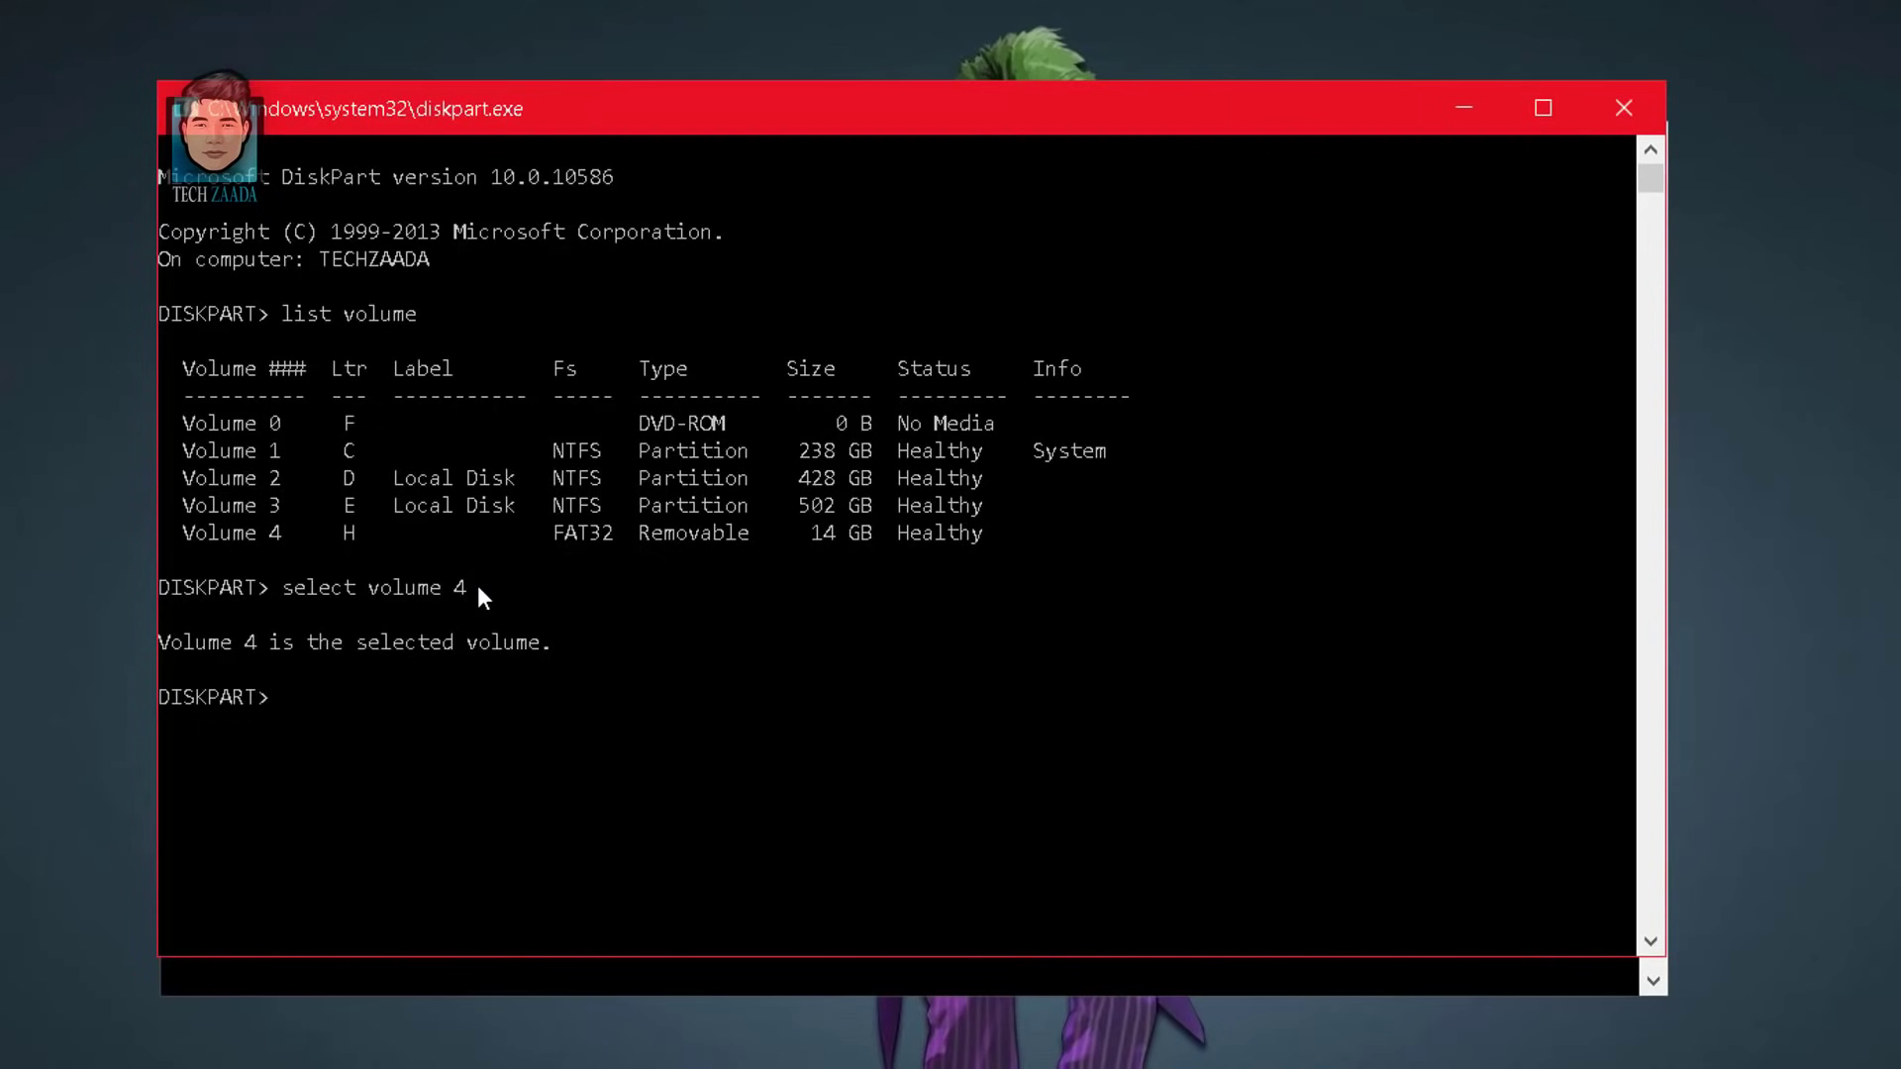
pyautogui.write('clean')
pyautogui.press('Return')
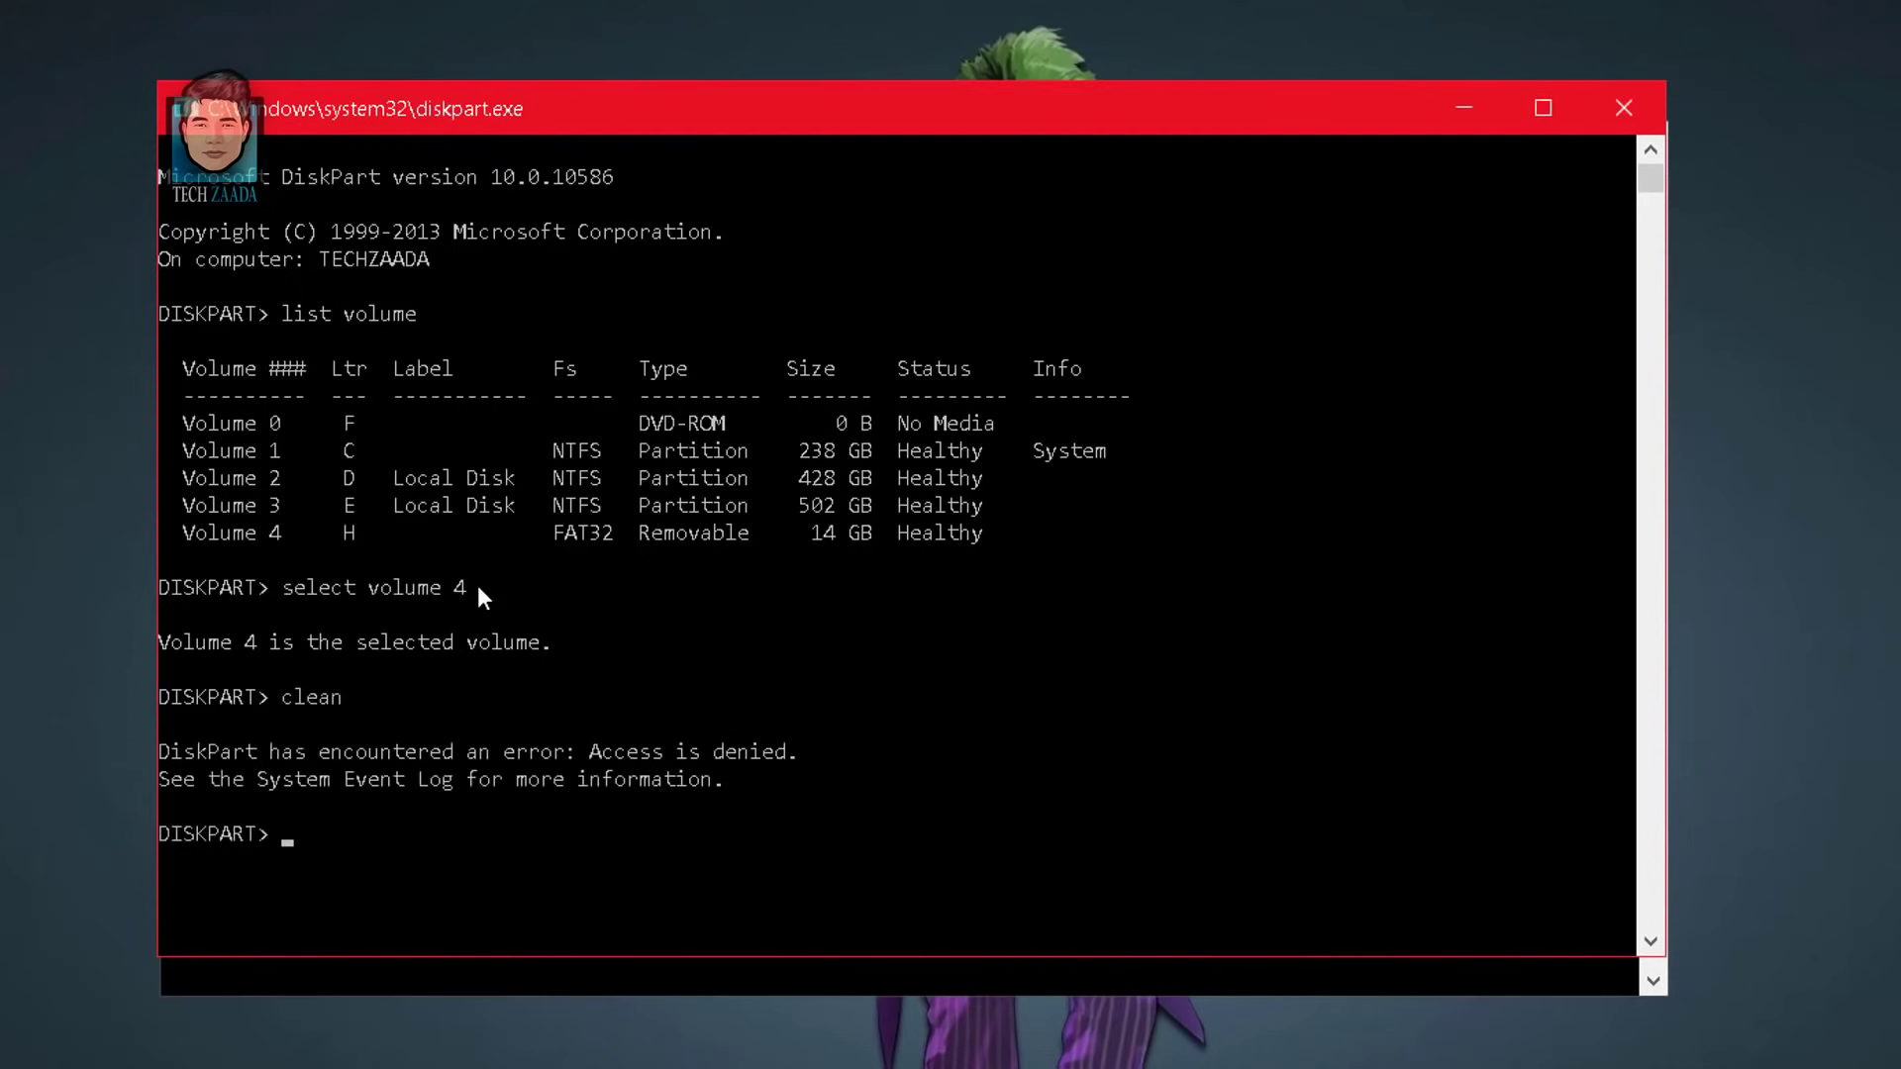
pyautogui.write('clean')
pyautogui.press('Return')
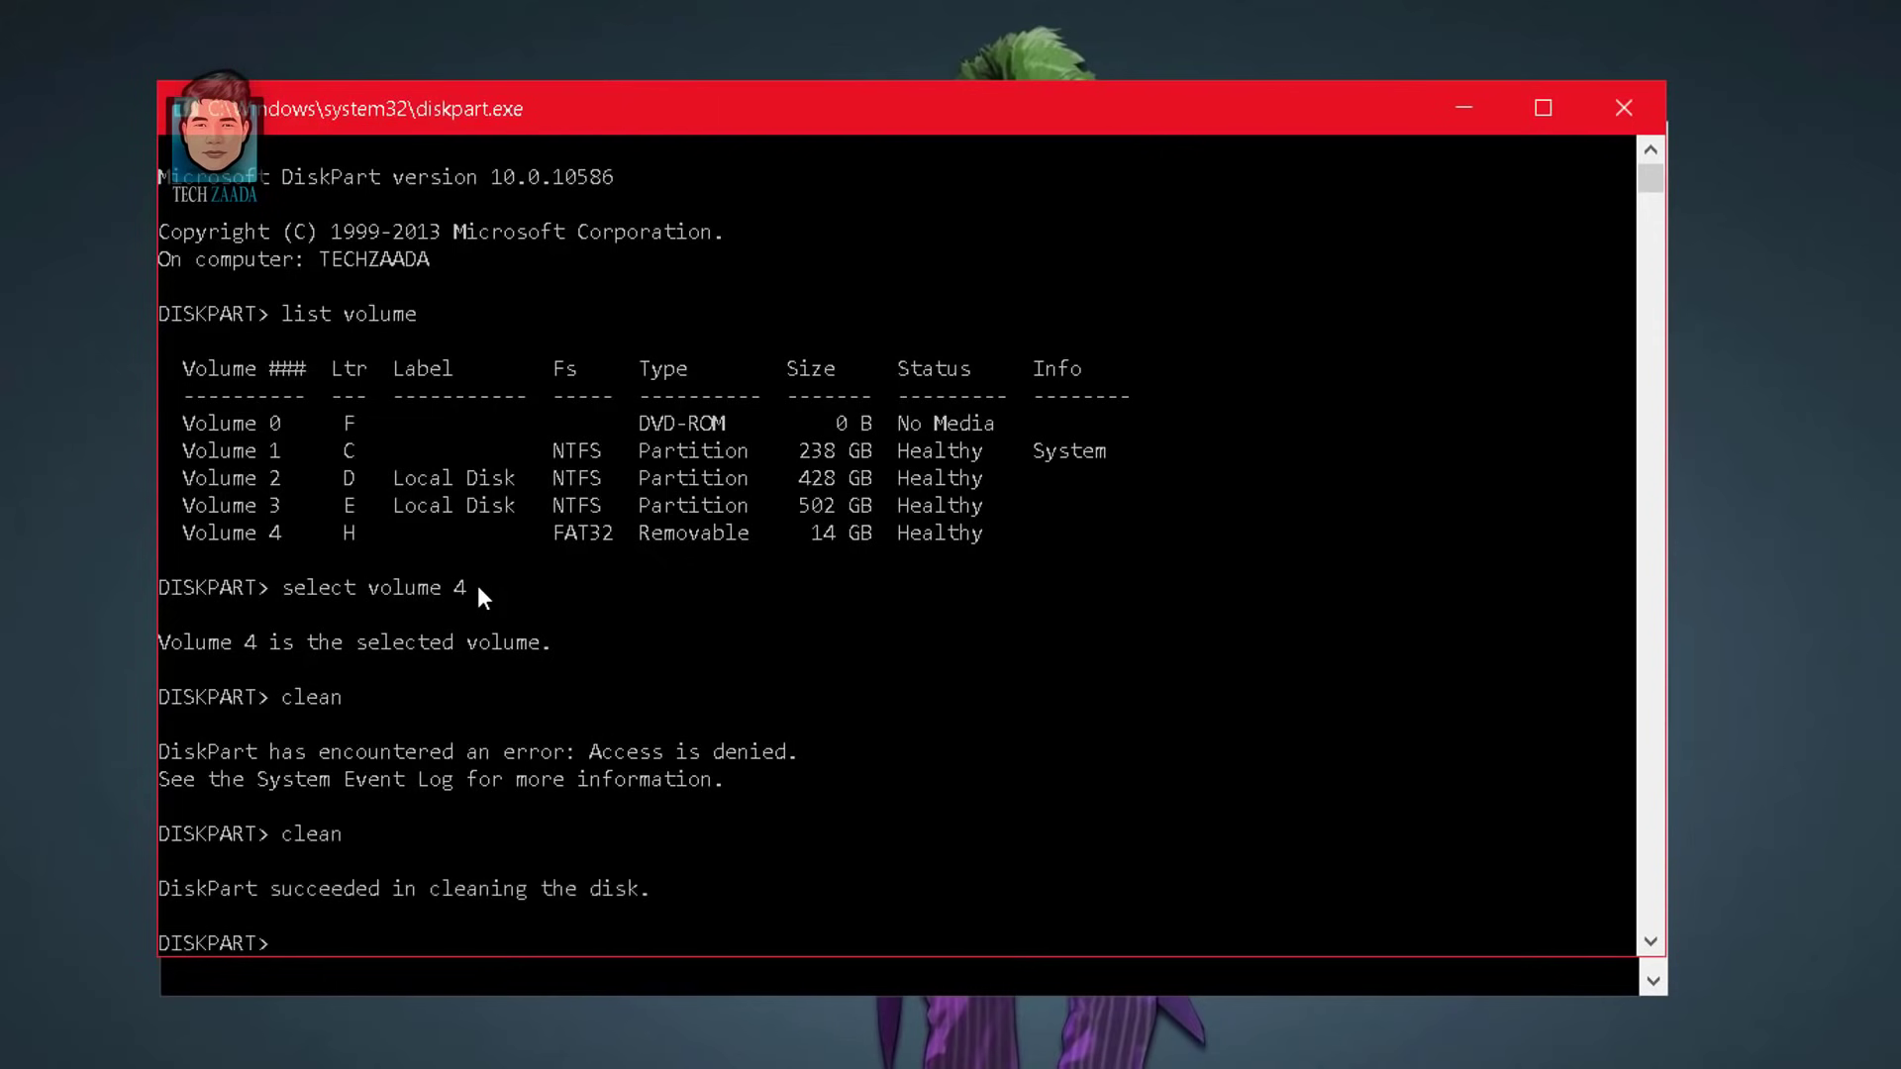
pyautogui.moveTo(698, 121); pyautogui.dragTo(709, 75)
pyautogui.moveTo(683, 923); pyautogui.dragTo(591, 1059)
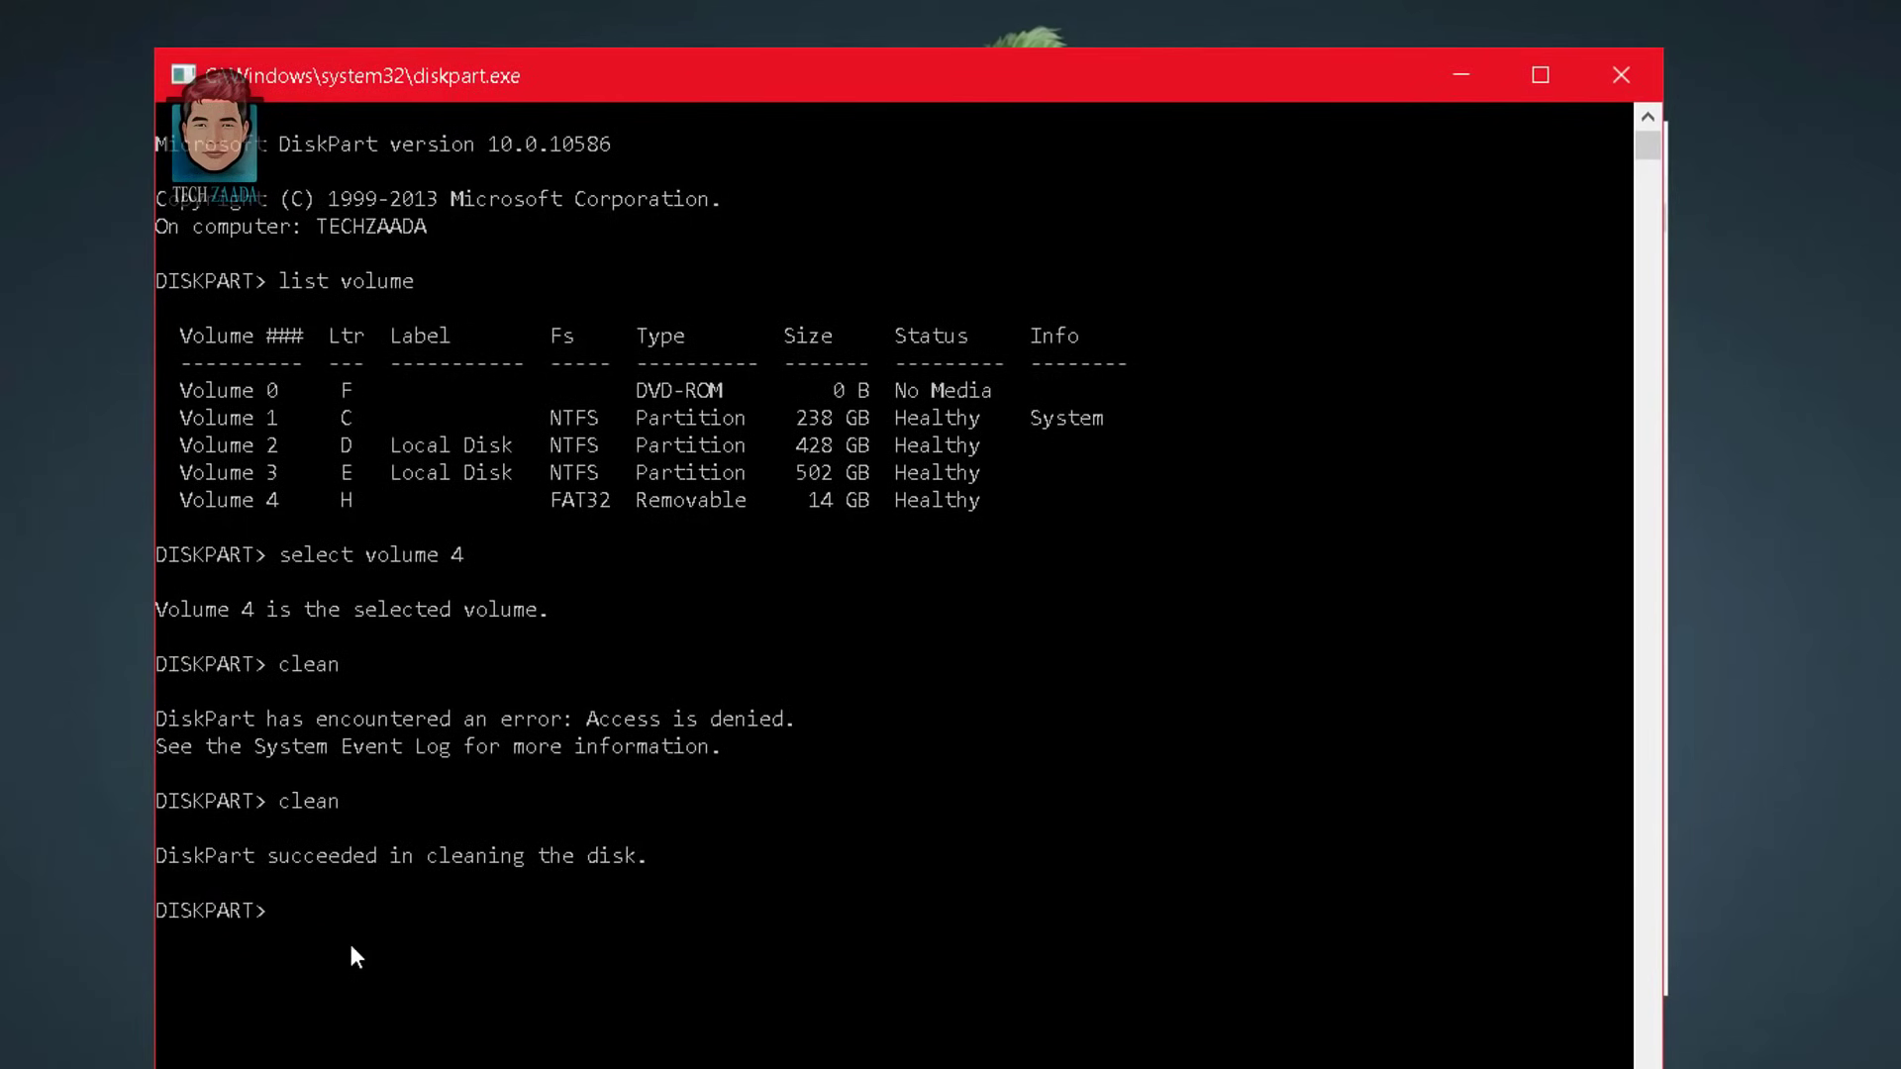
# Create a primary partition on the wiped disk and mark it active
pyautogui.write('create partitio')
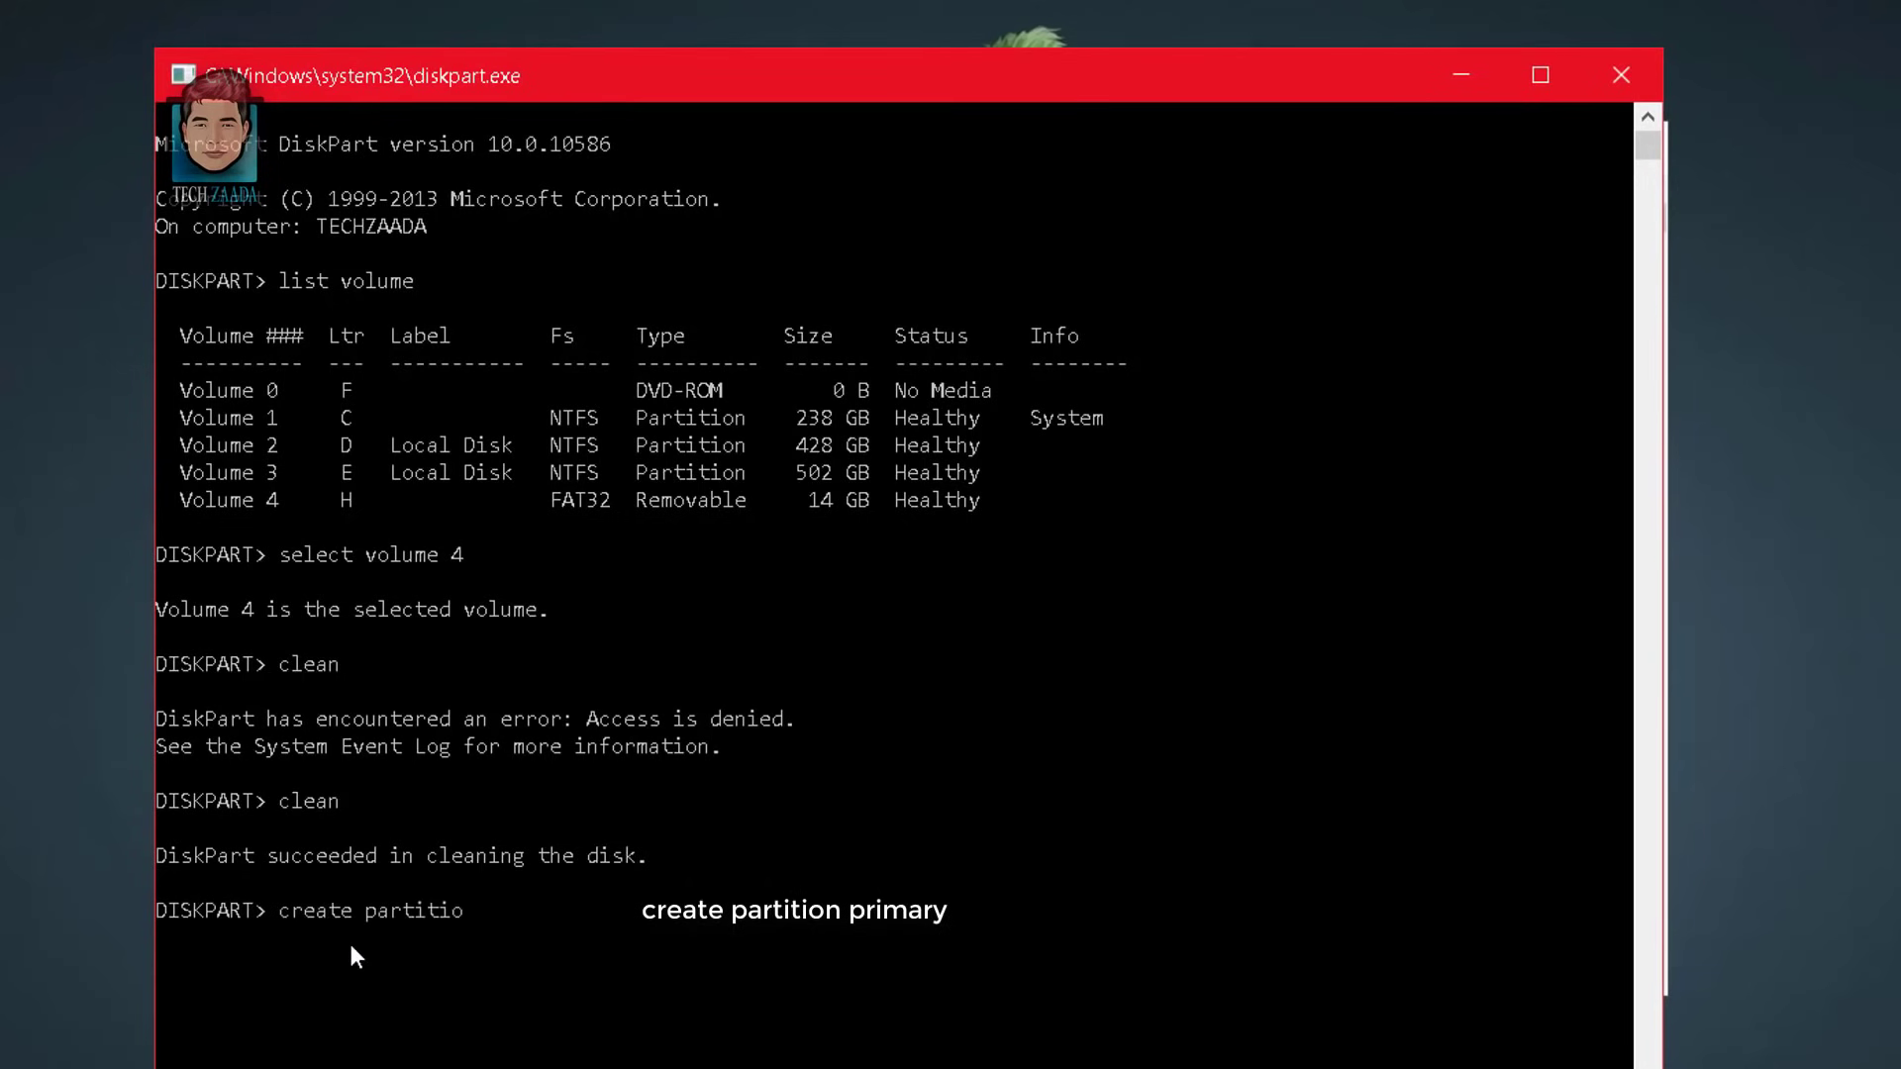
pyautogui.write('n primary')
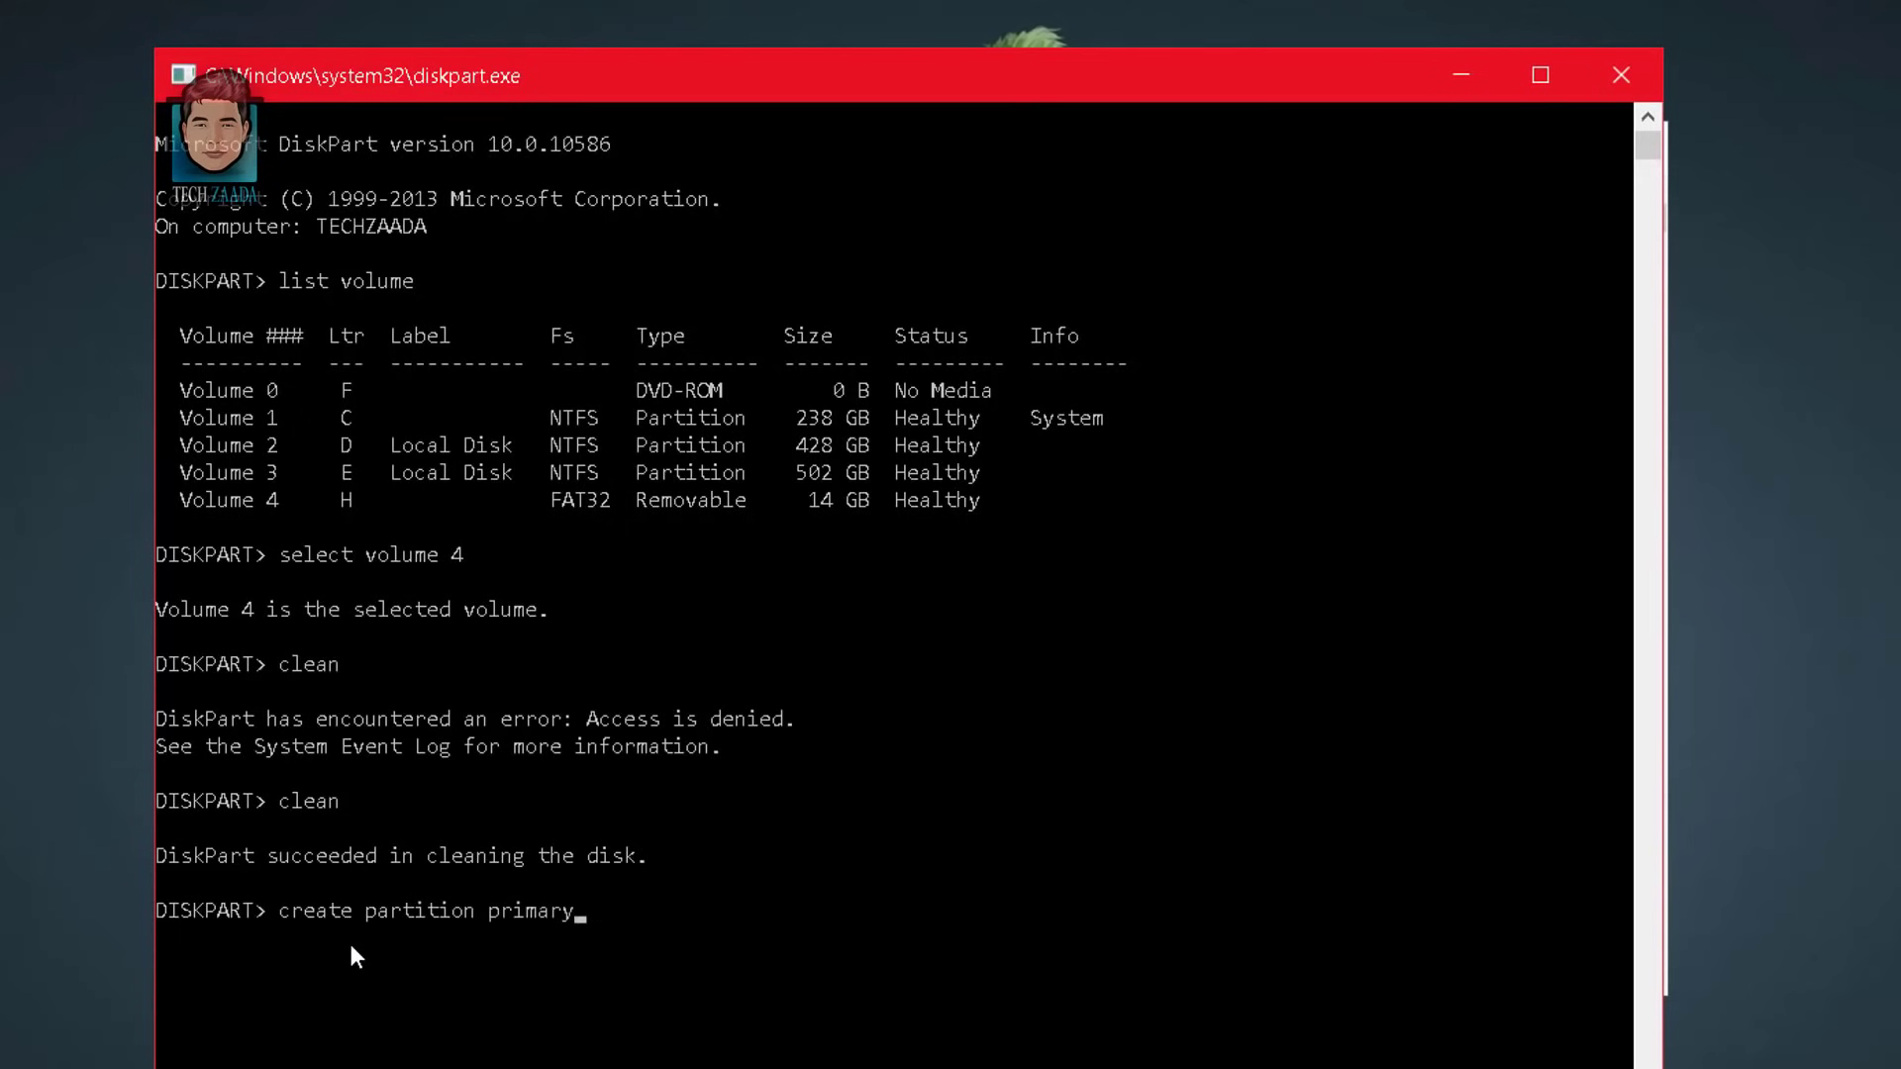
pyautogui.press('Return')
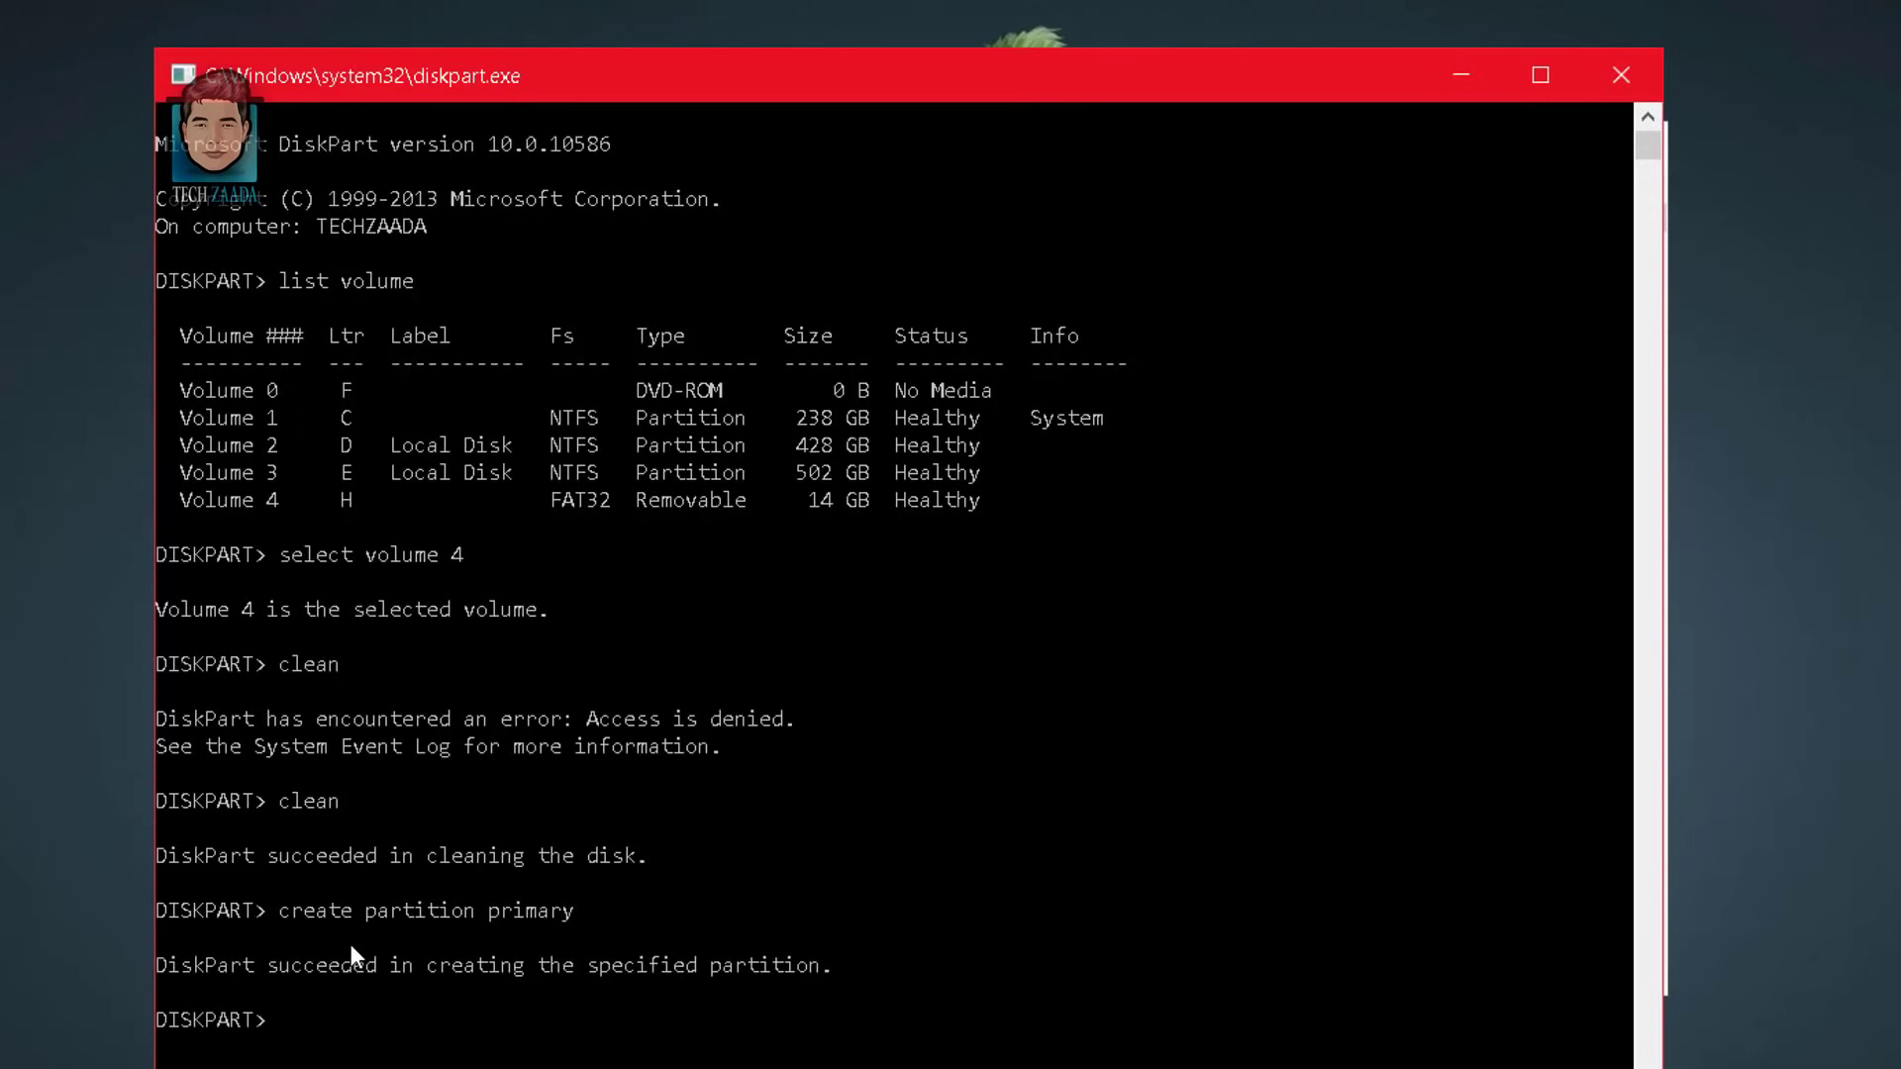
pyautogui.write('active')
pyautogui.press('Return')
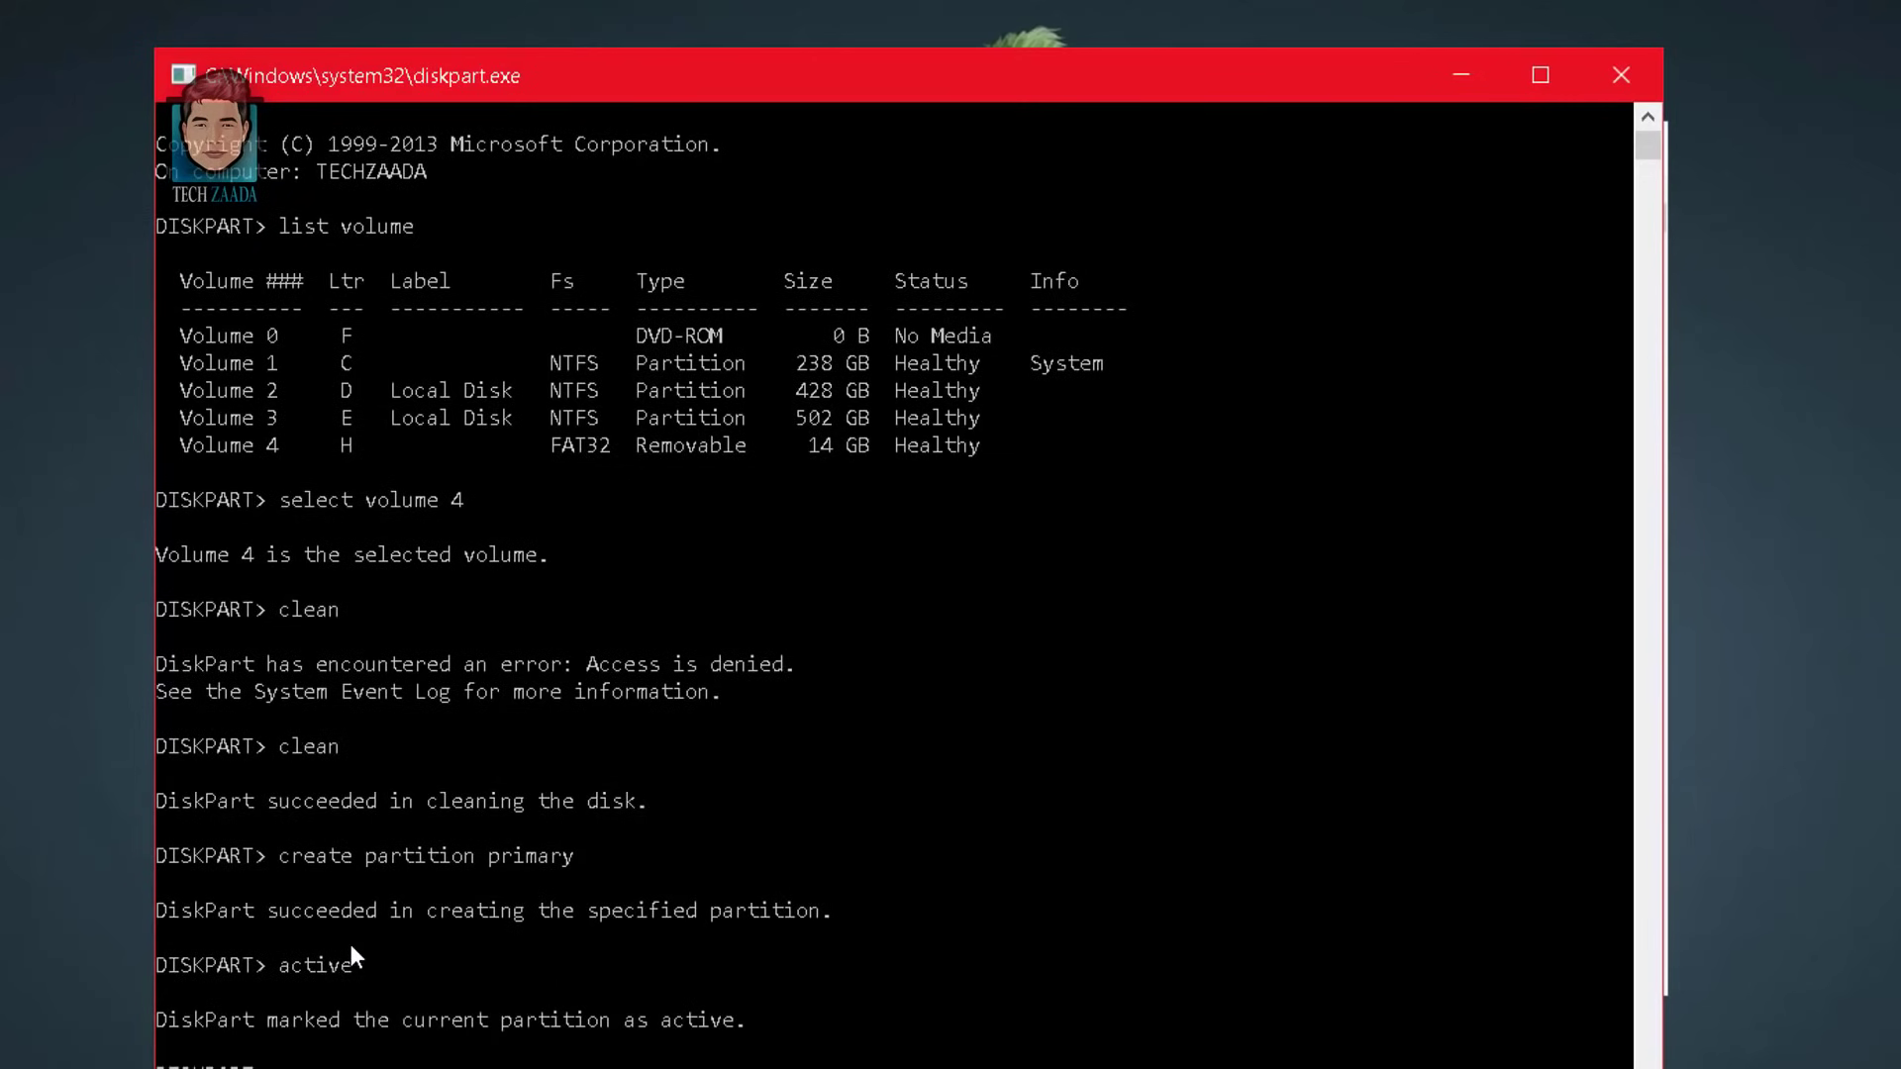
# Reselect Volume 4 and start entering the FAT32 format command
pyautogui.write('select')
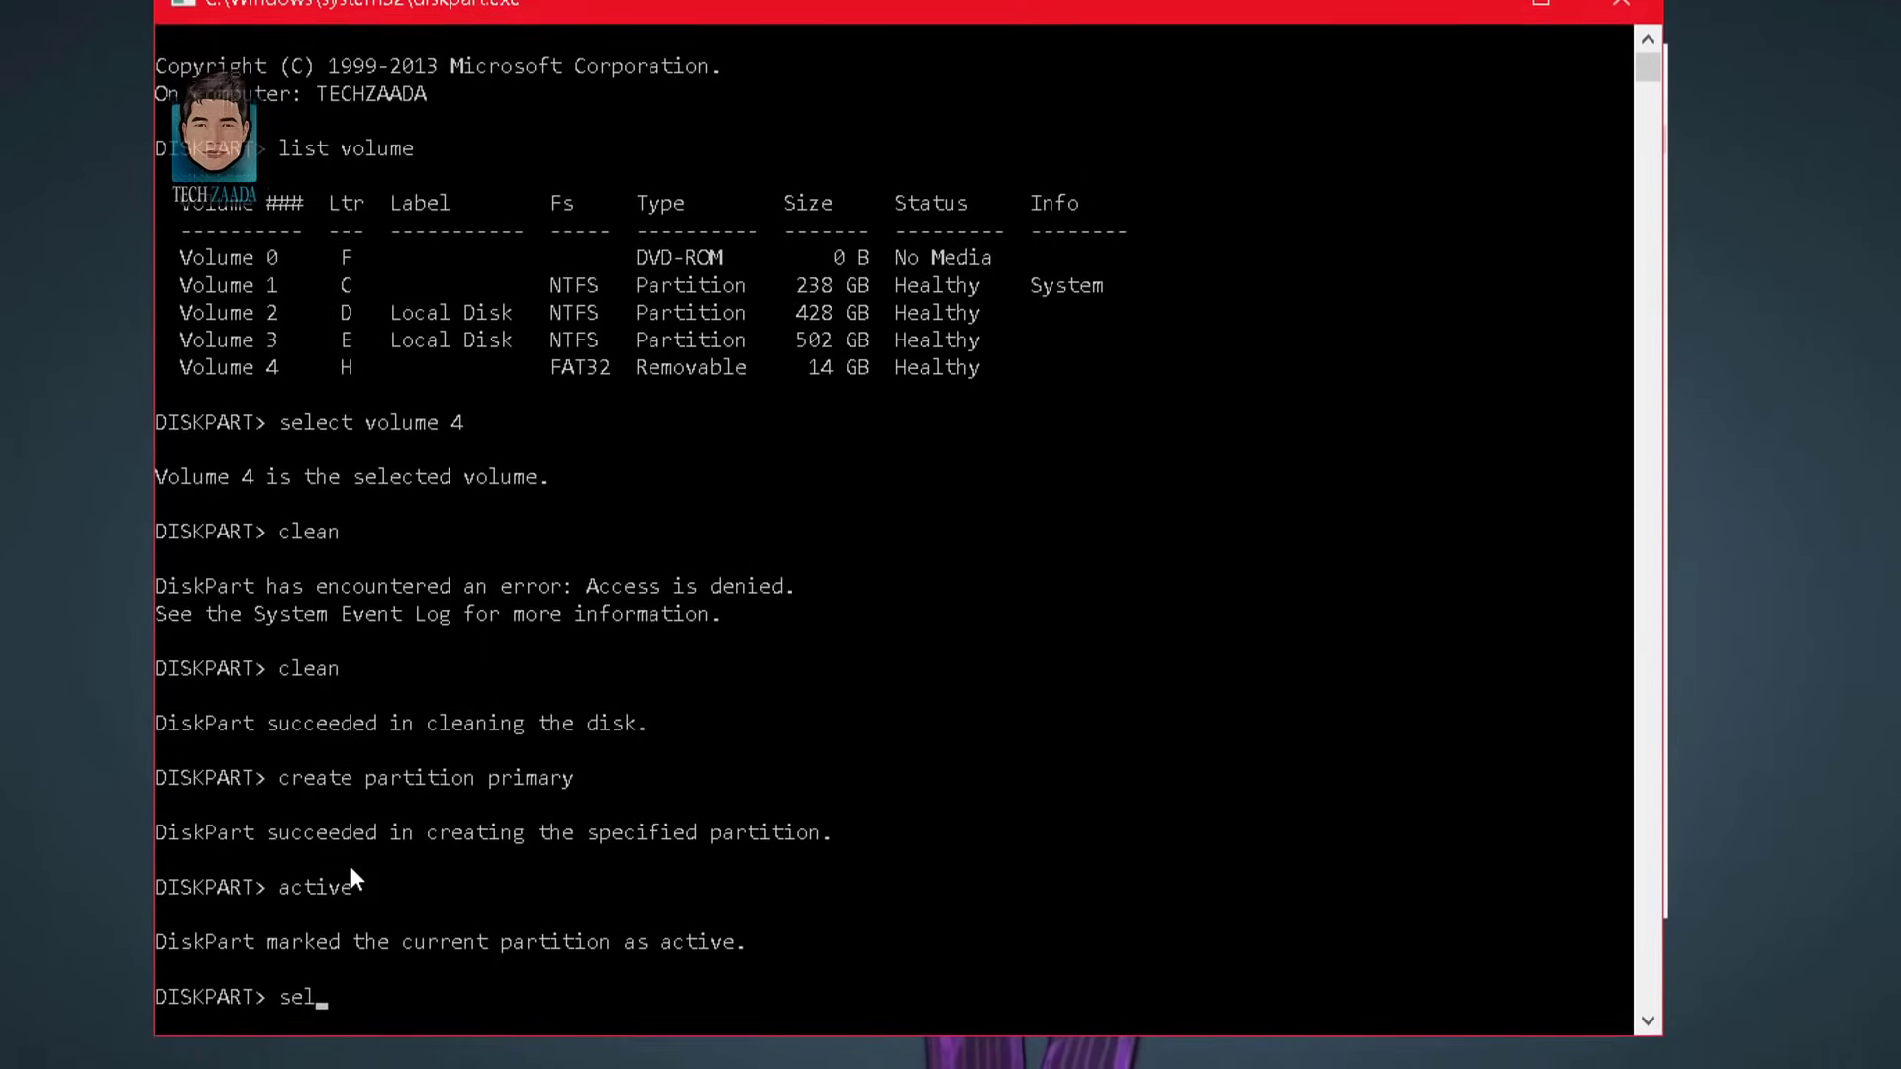
pyautogui.write(' v')
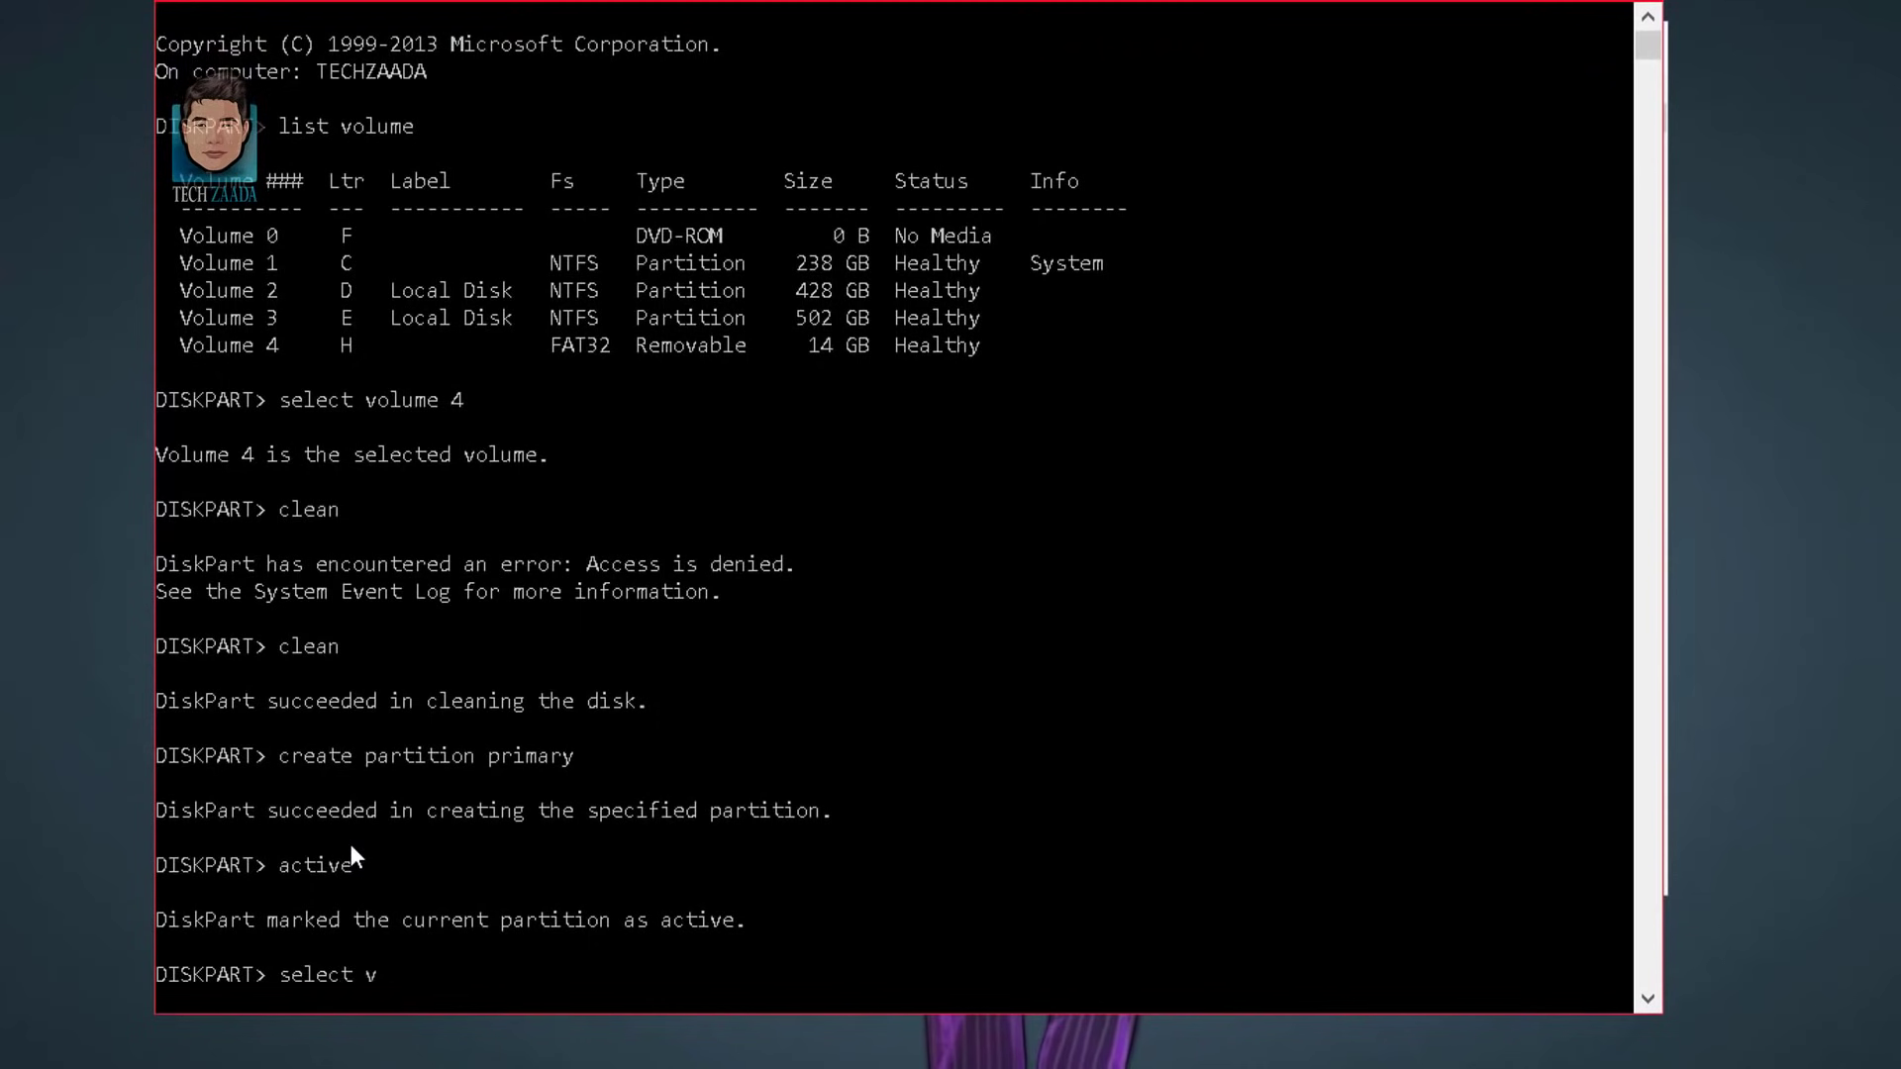
pyautogui.write('olume 4')
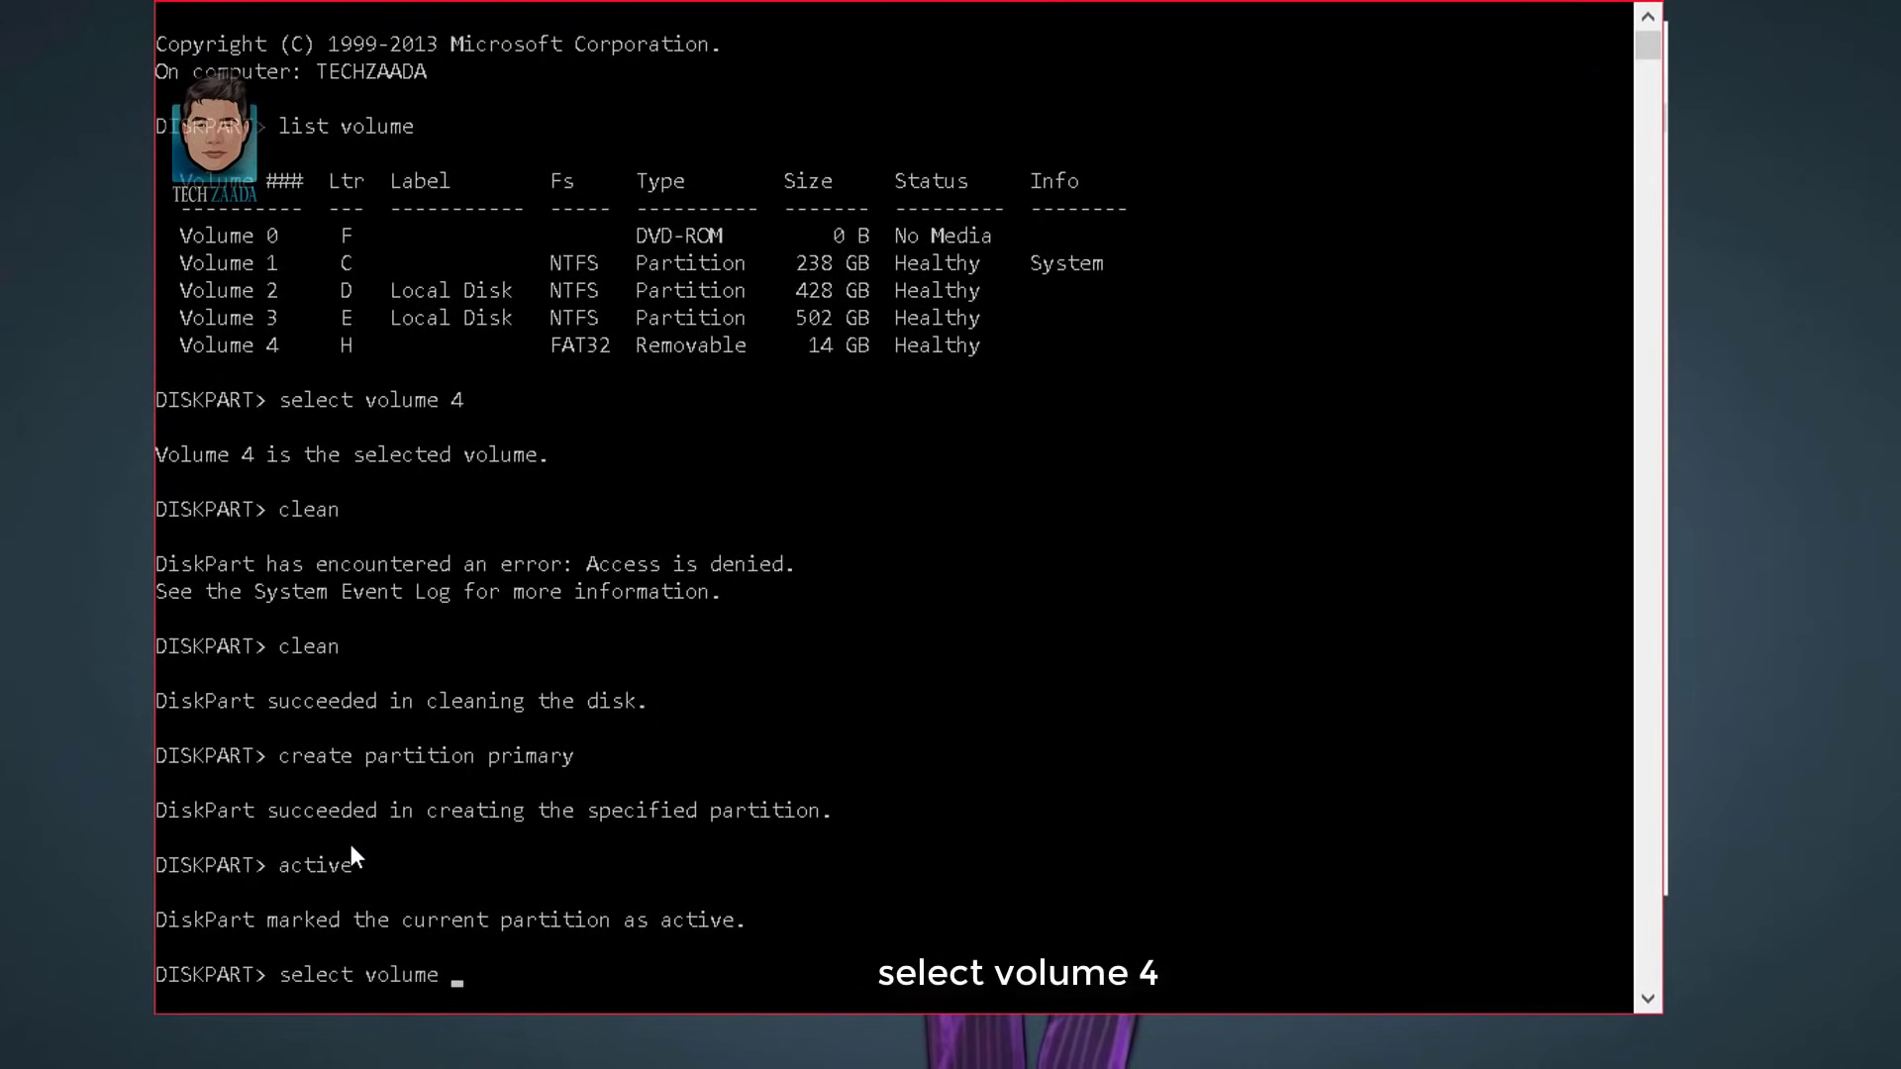
pyautogui.click(467, 976)
pyautogui.click(467, 976)
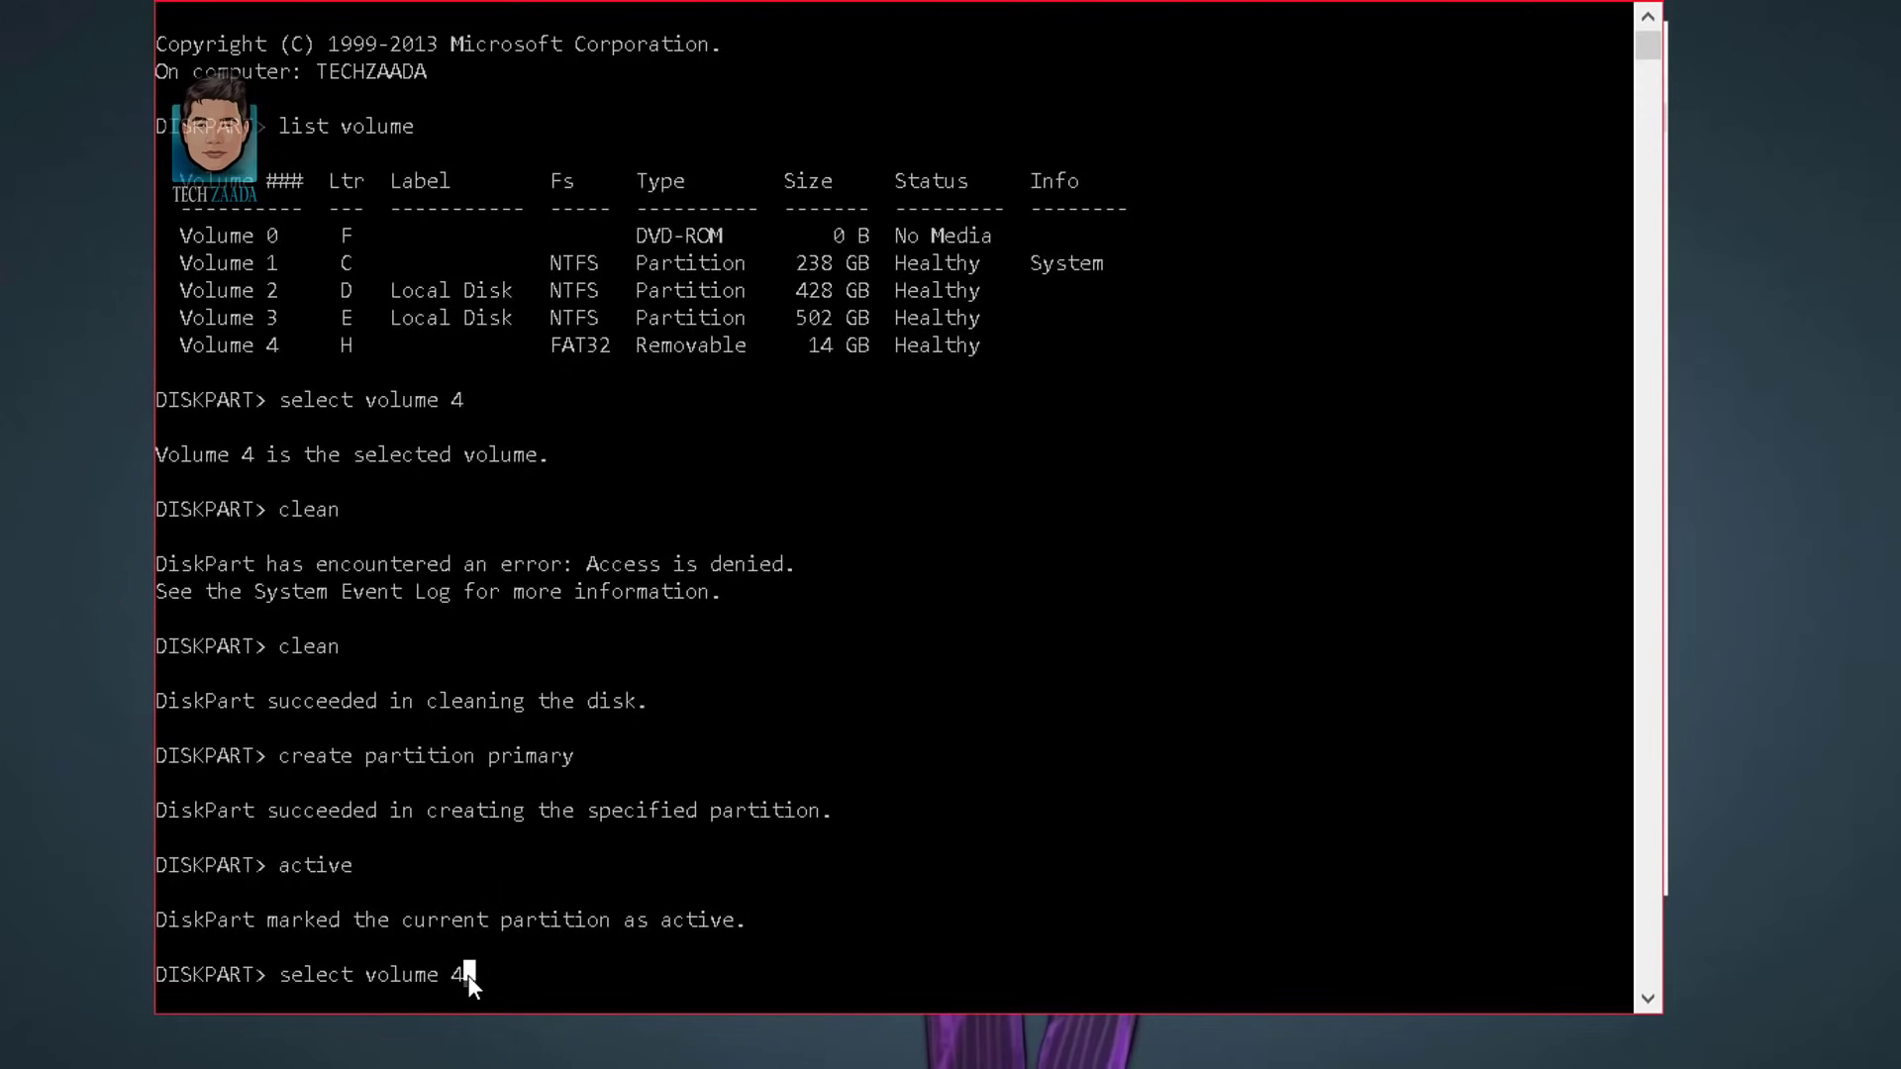
pyautogui.press('Return')
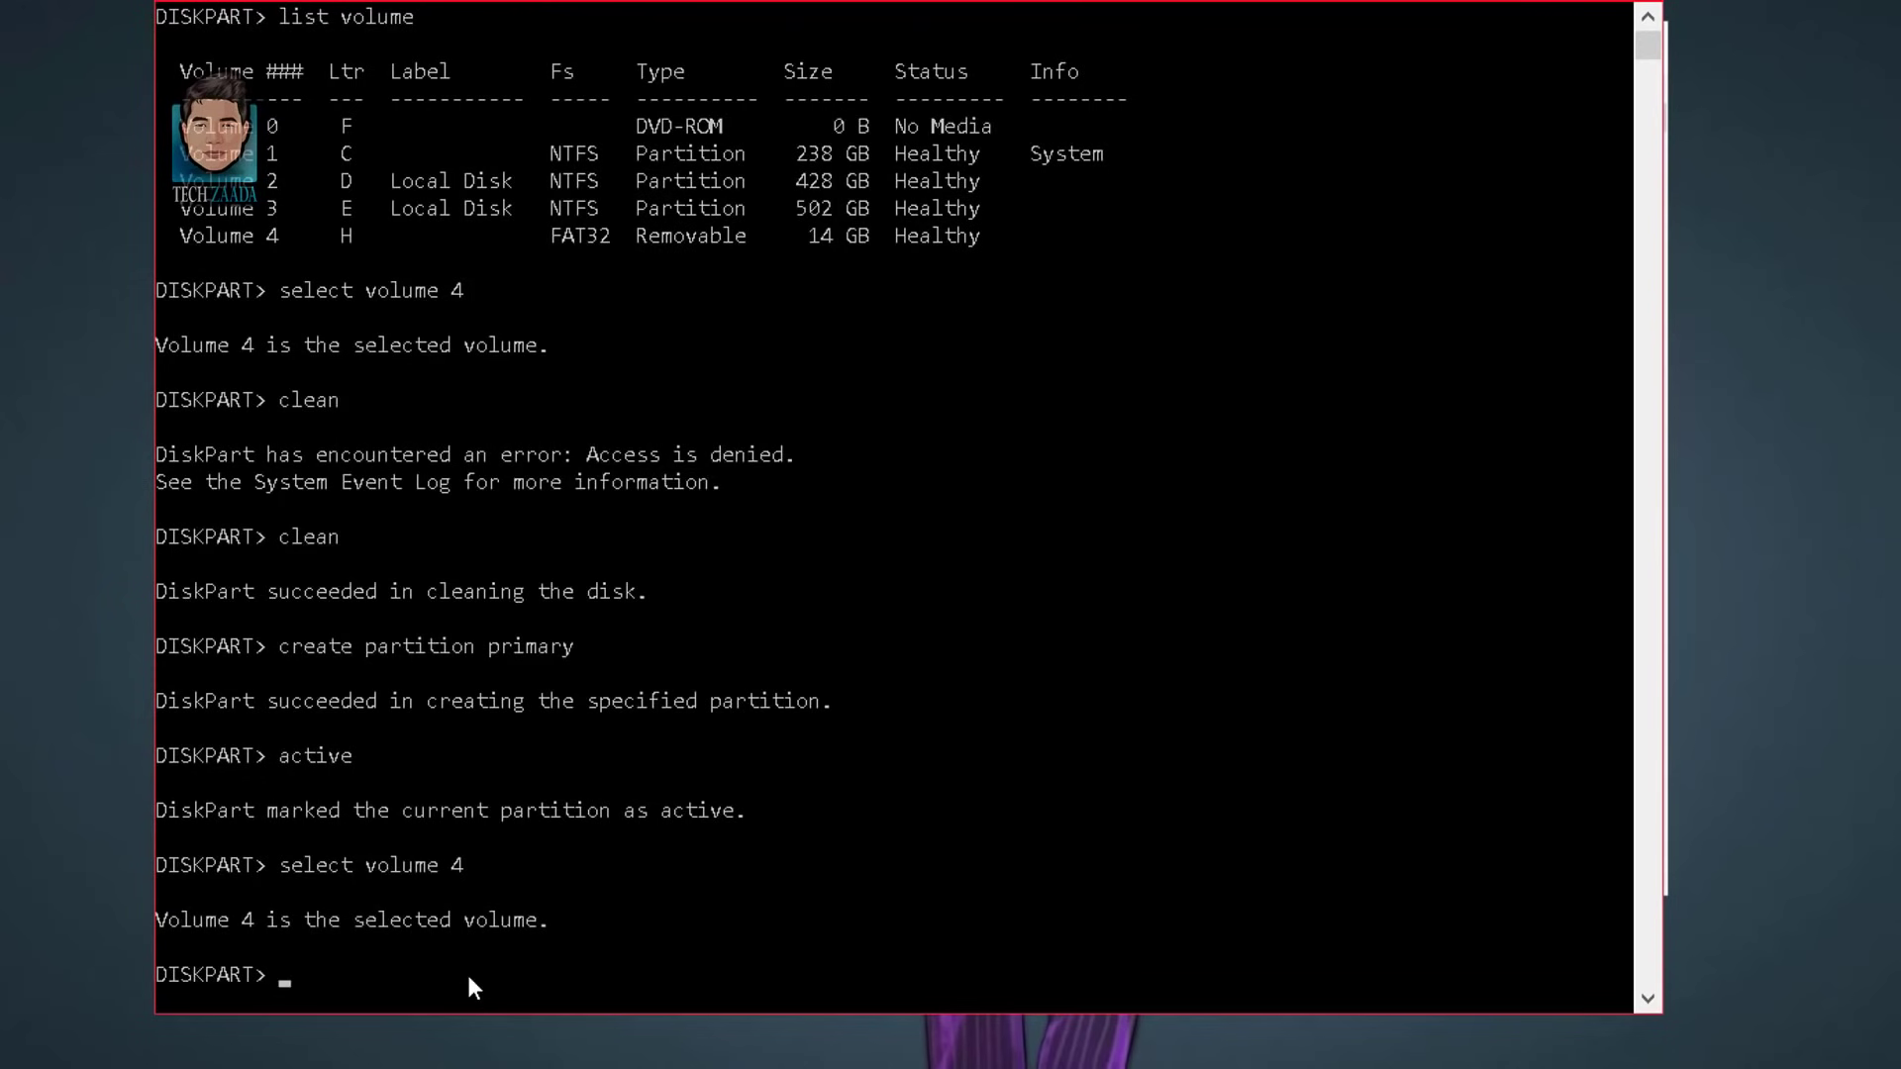
pyautogui.write('format ')
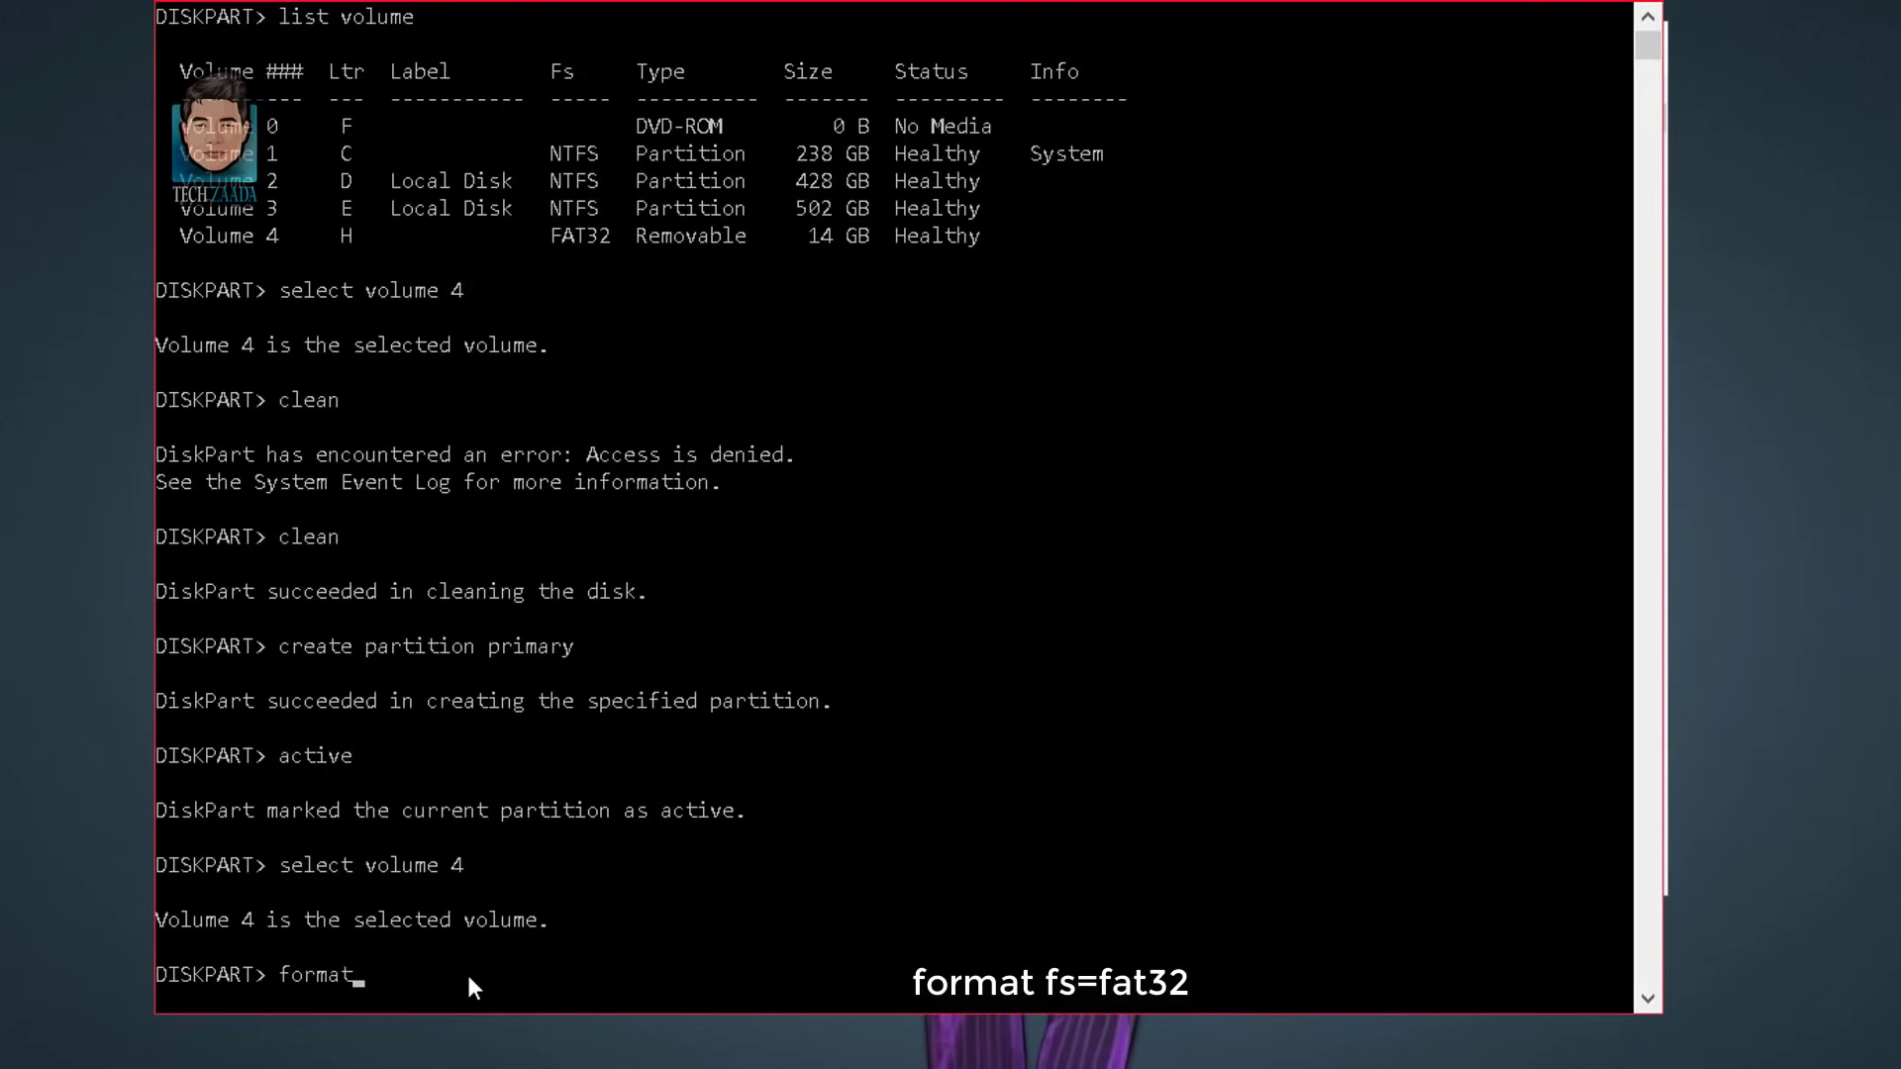
pyautogui.write('fs=fa')
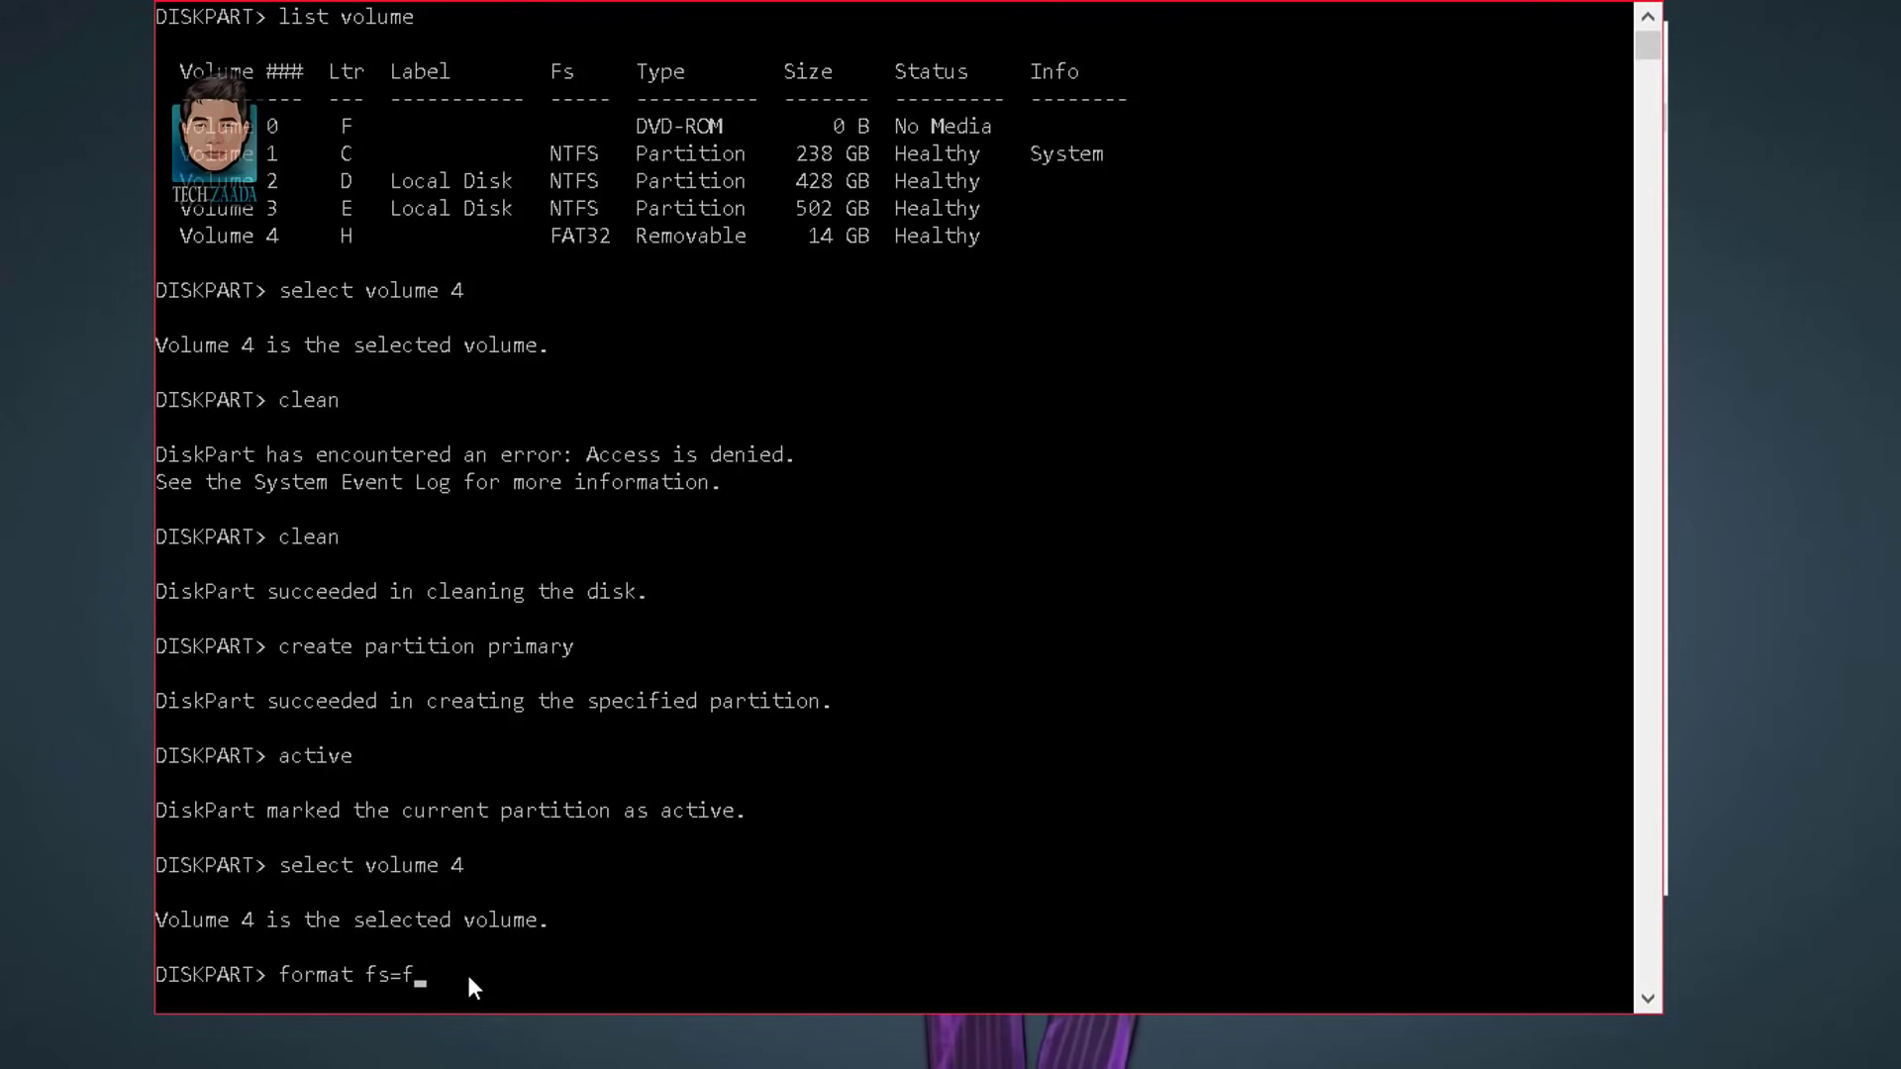
# Run 'format fs=fat32' on Volume 4 until it reports 100 percent, successfully formatted
pyautogui.write('n')
pyautogui.press('BackSpace')
pyautogui.press('BackSpace')
pyautogui.write('f')
pyautogui.press('Return')
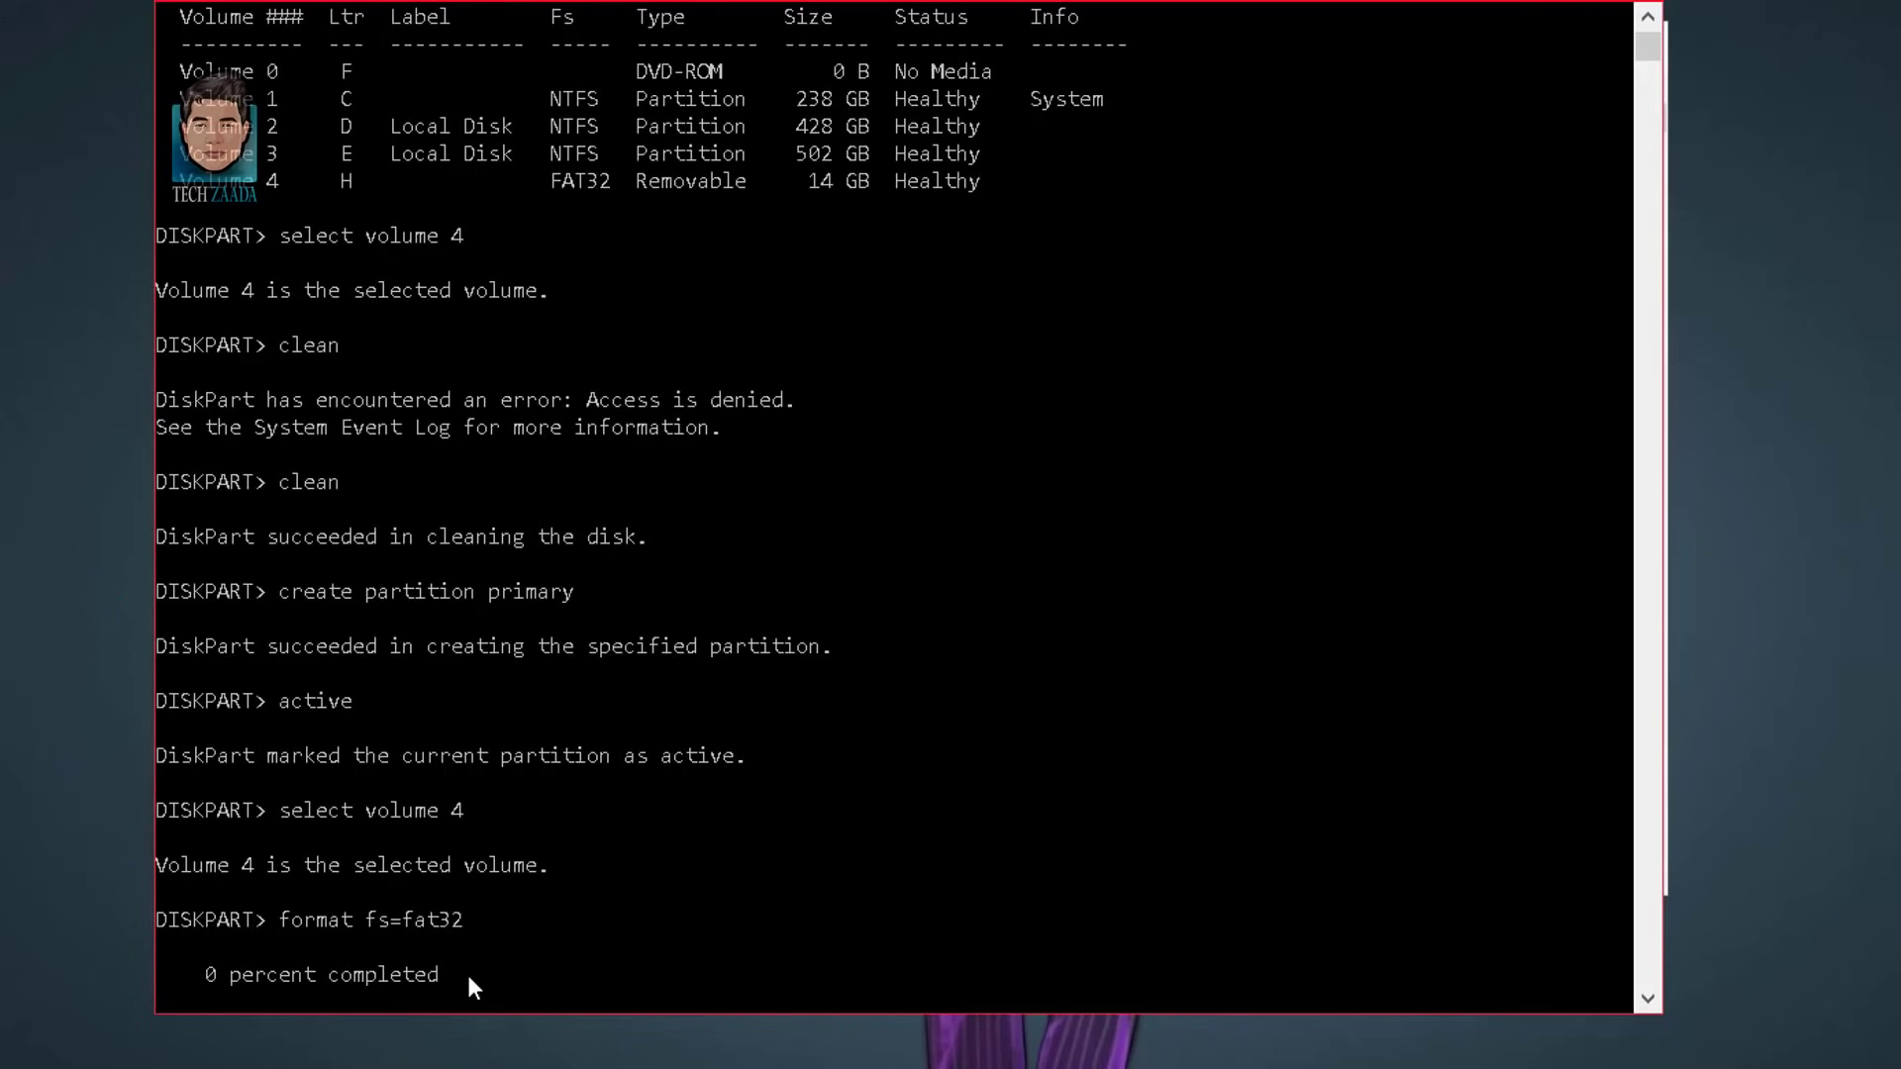
pyautogui.moveTo(460, 977); pyautogui.dragTo(204, 976)
pyautogui.click(453, 976)
pyautogui.moveTo(454, 976); pyautogui.dragTo(342, 972)
pyautogui.click(223, 975)
pyautogui.click(444, 979)
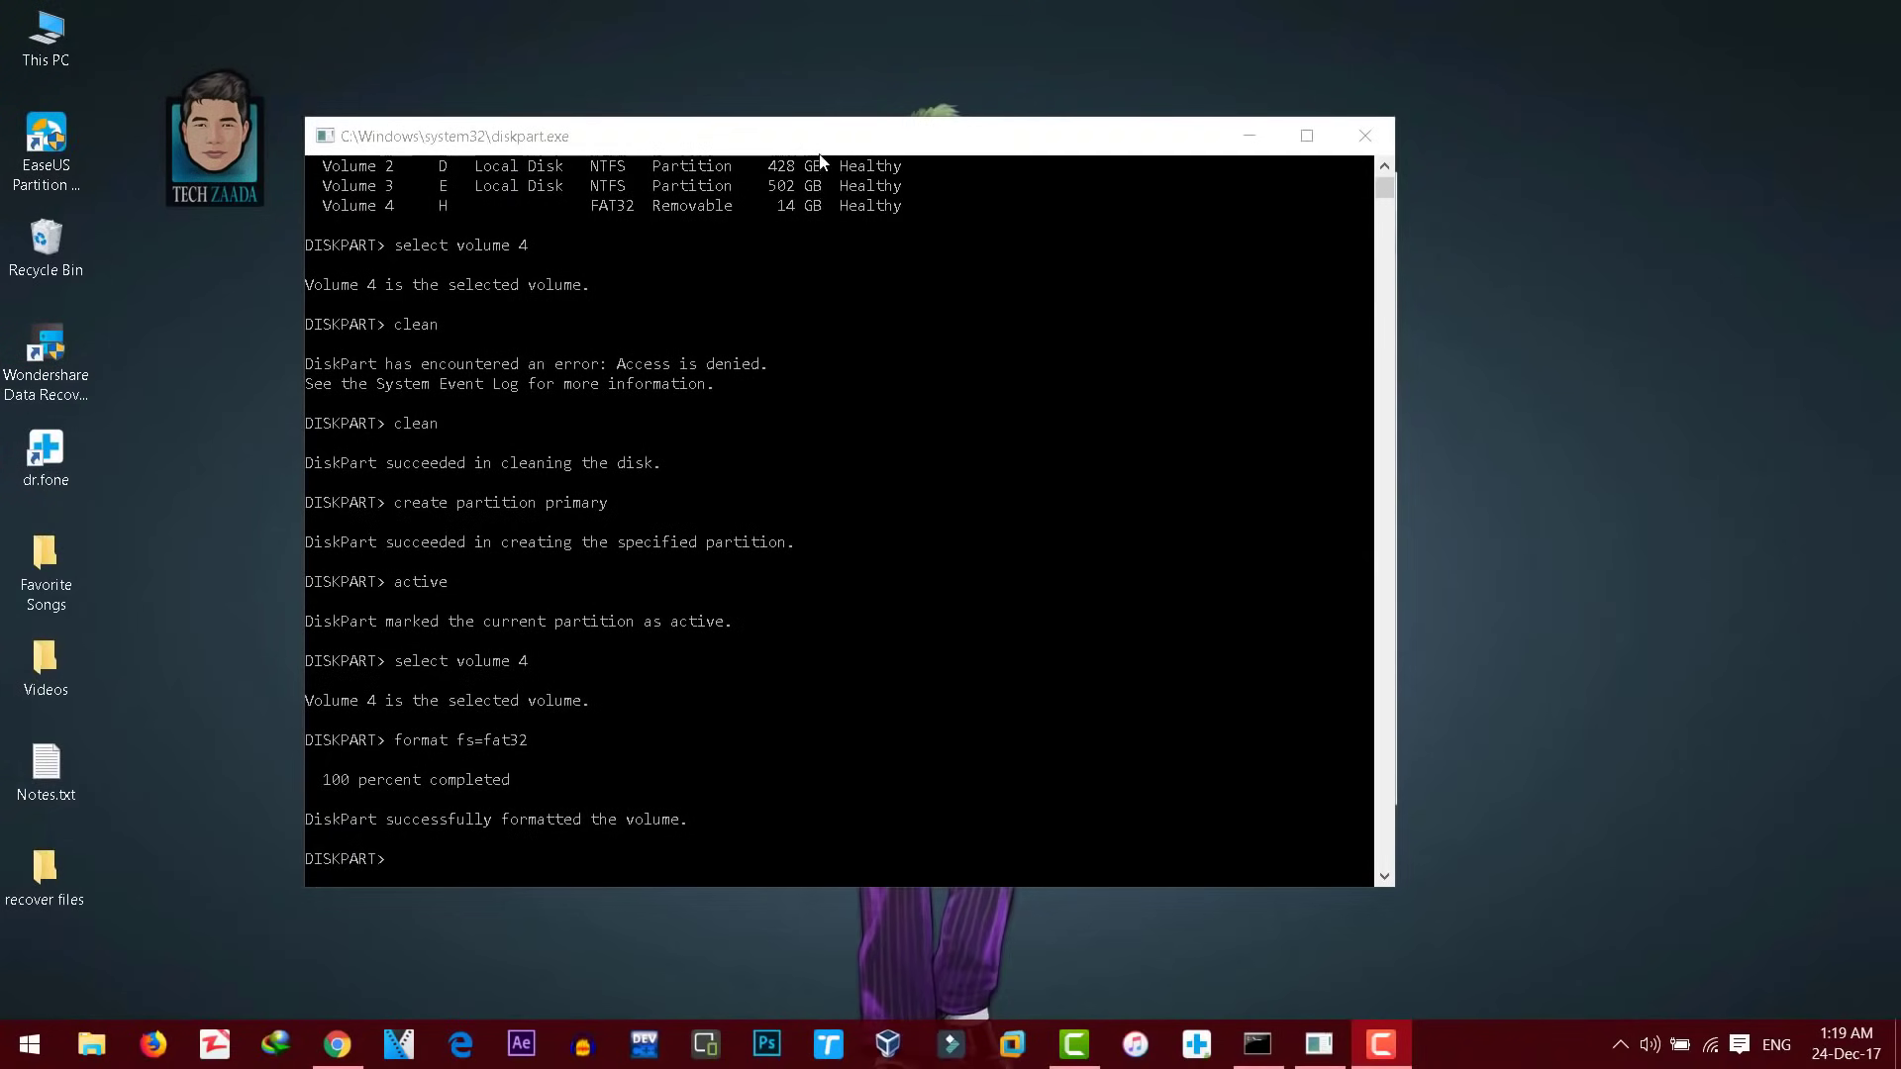
pyautogui.click(312, 824)
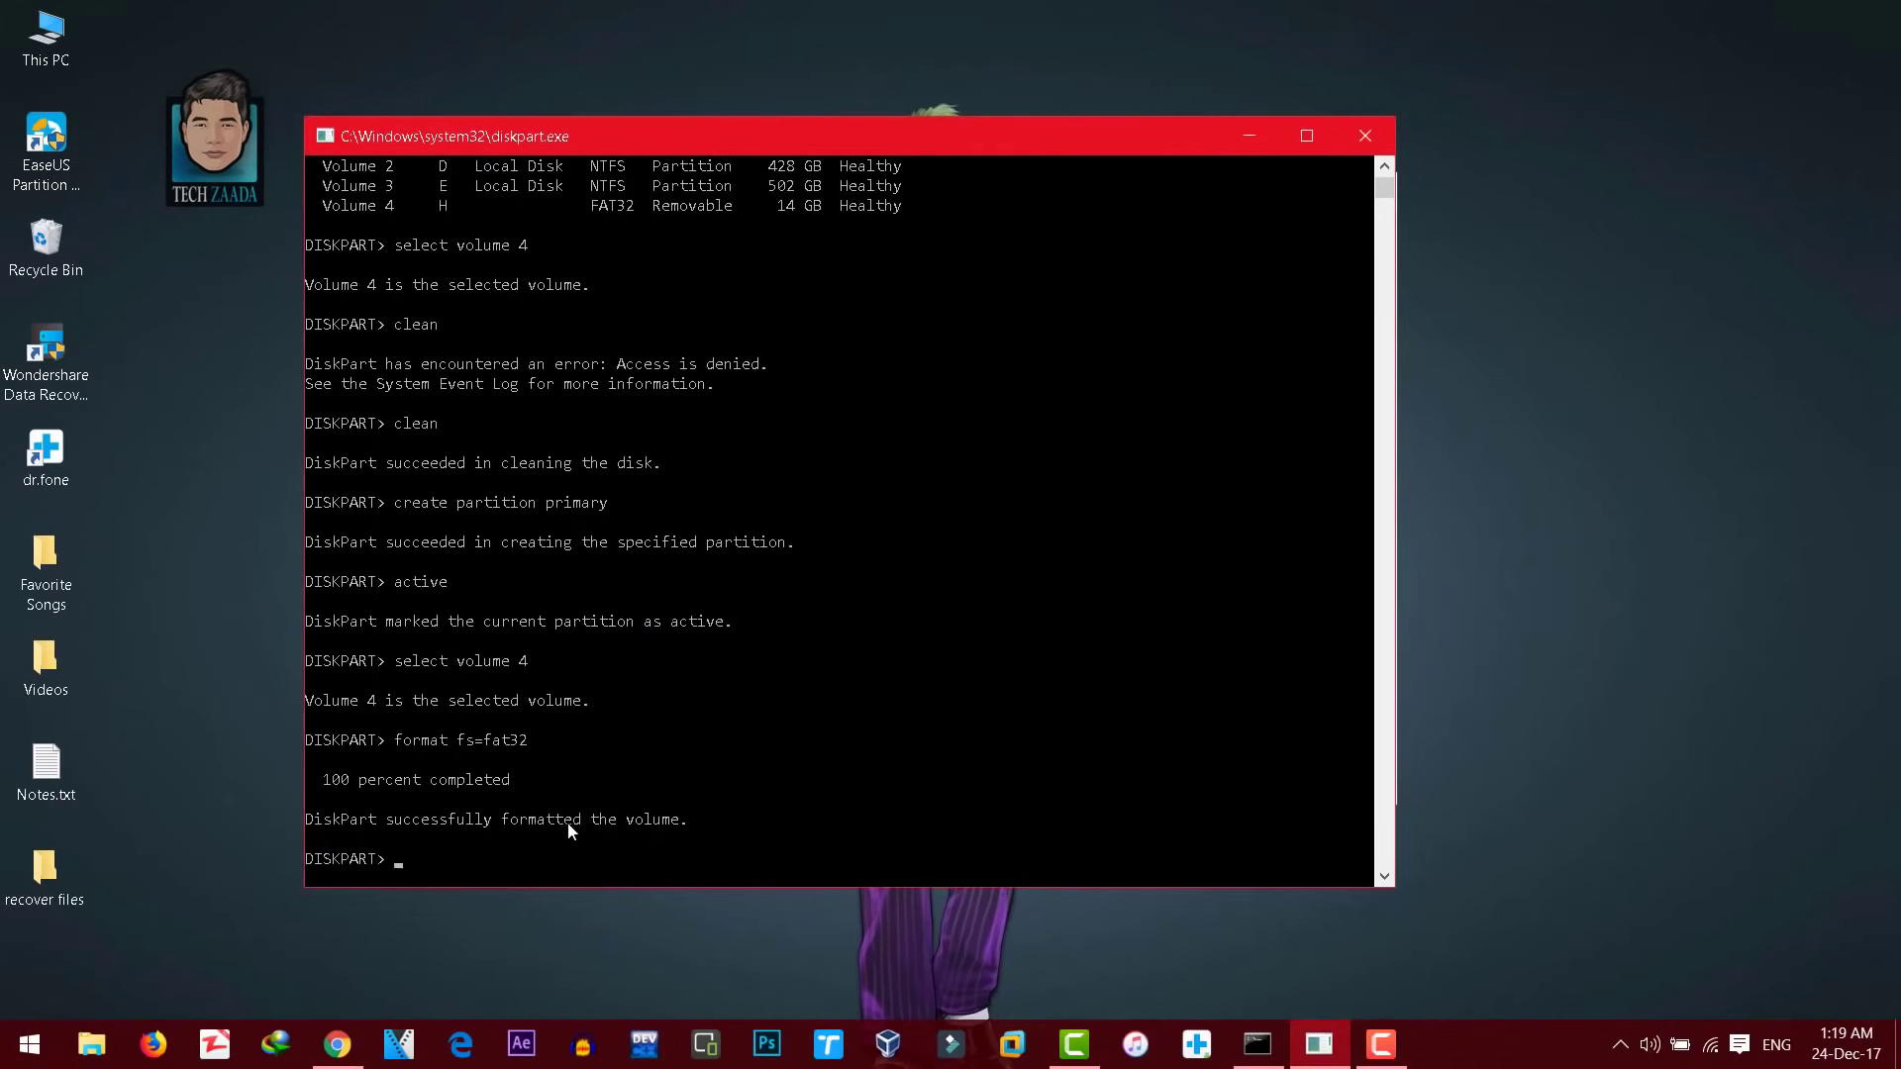
# Exit DiskPart and check USB Drive (H:) in This PC, showing 14.8 GB free
pyautogui.write('exit')
pyautogui.press('Return')
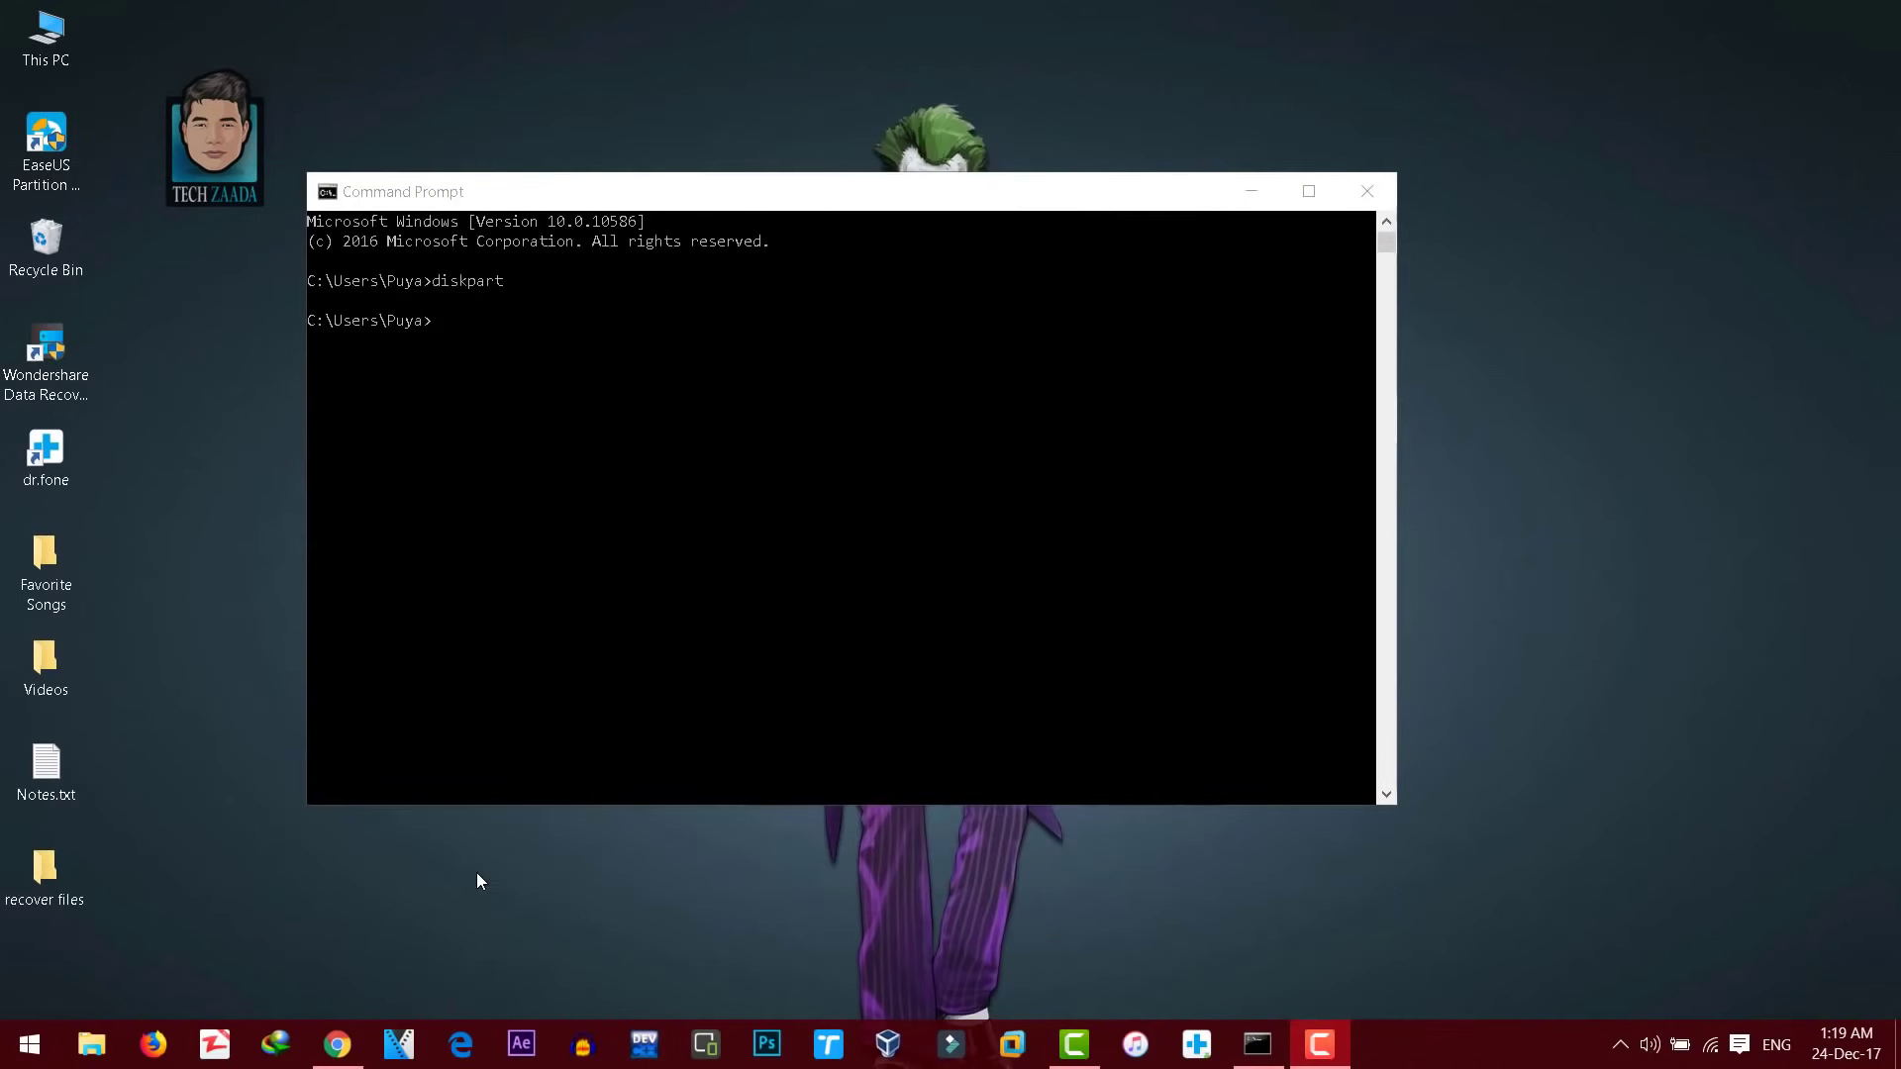
pyautogui.click(1367, 191)
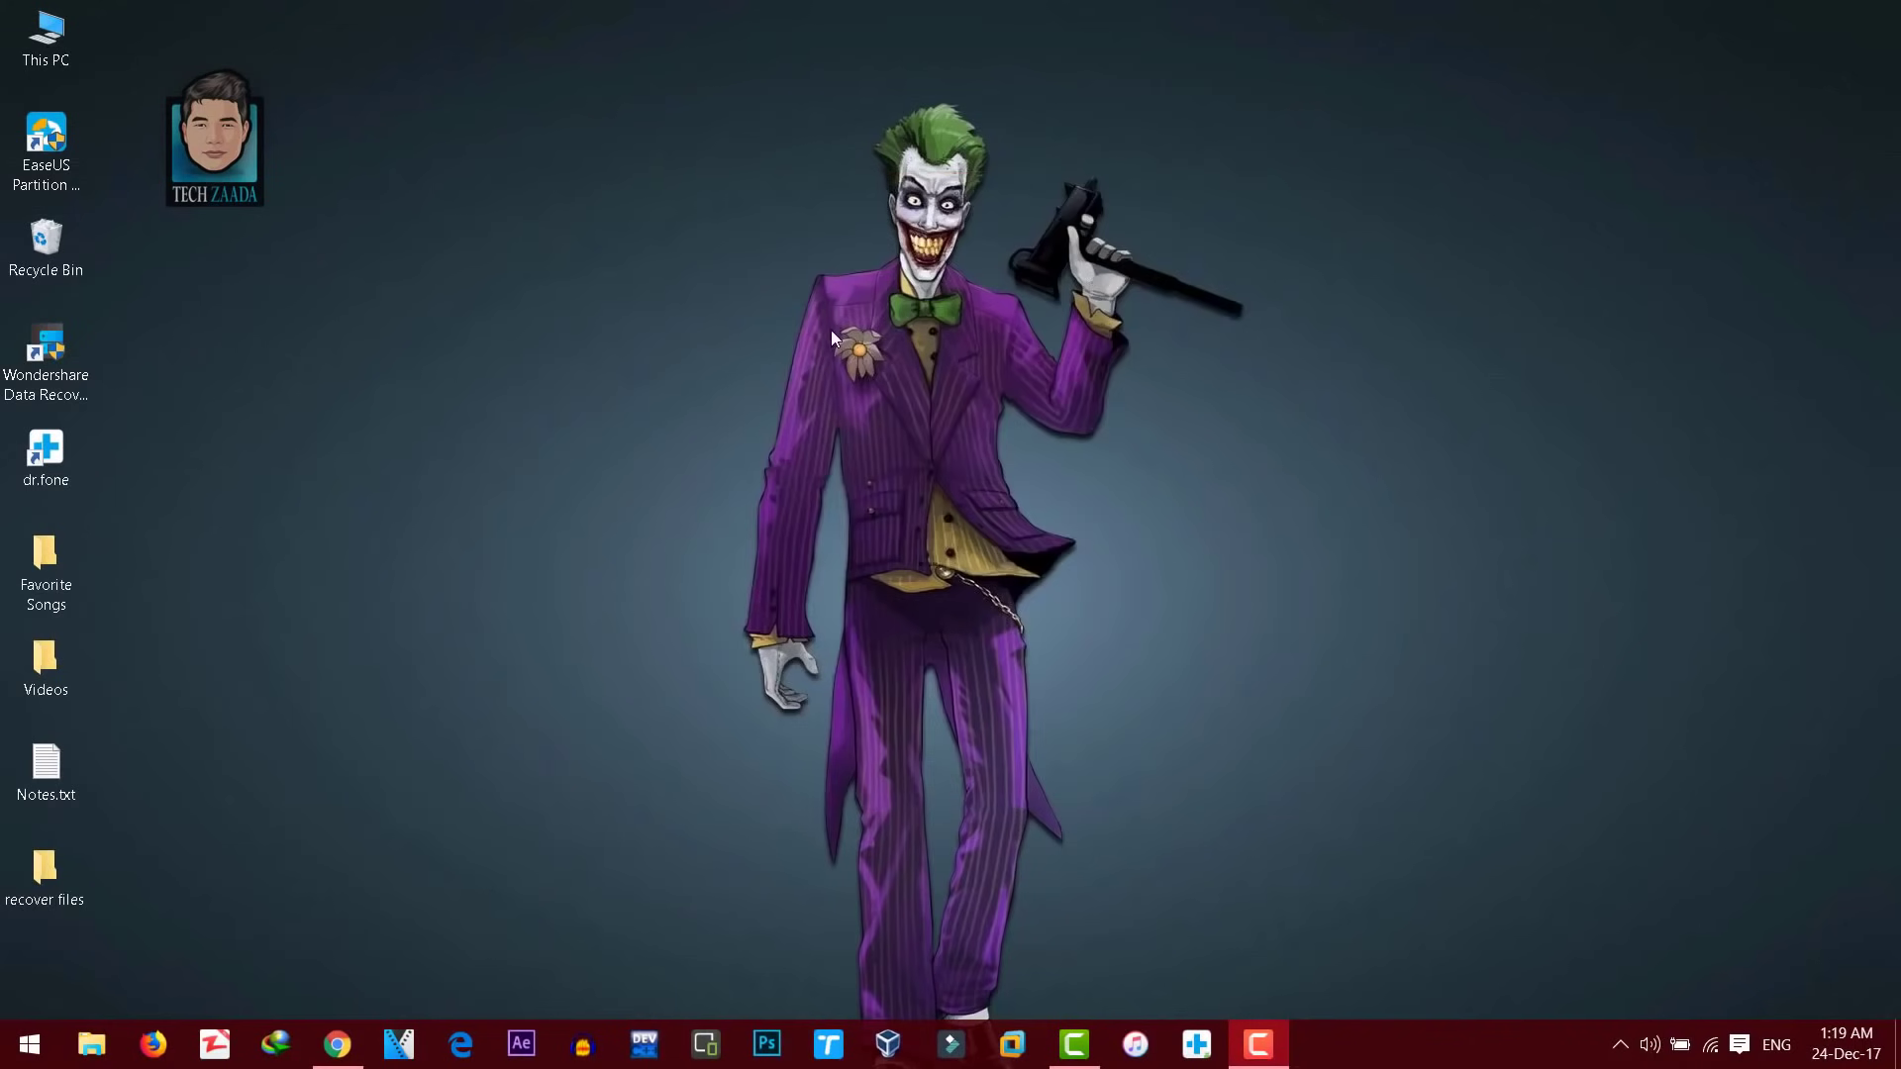
pyautogui.doubleClick(60, 38)
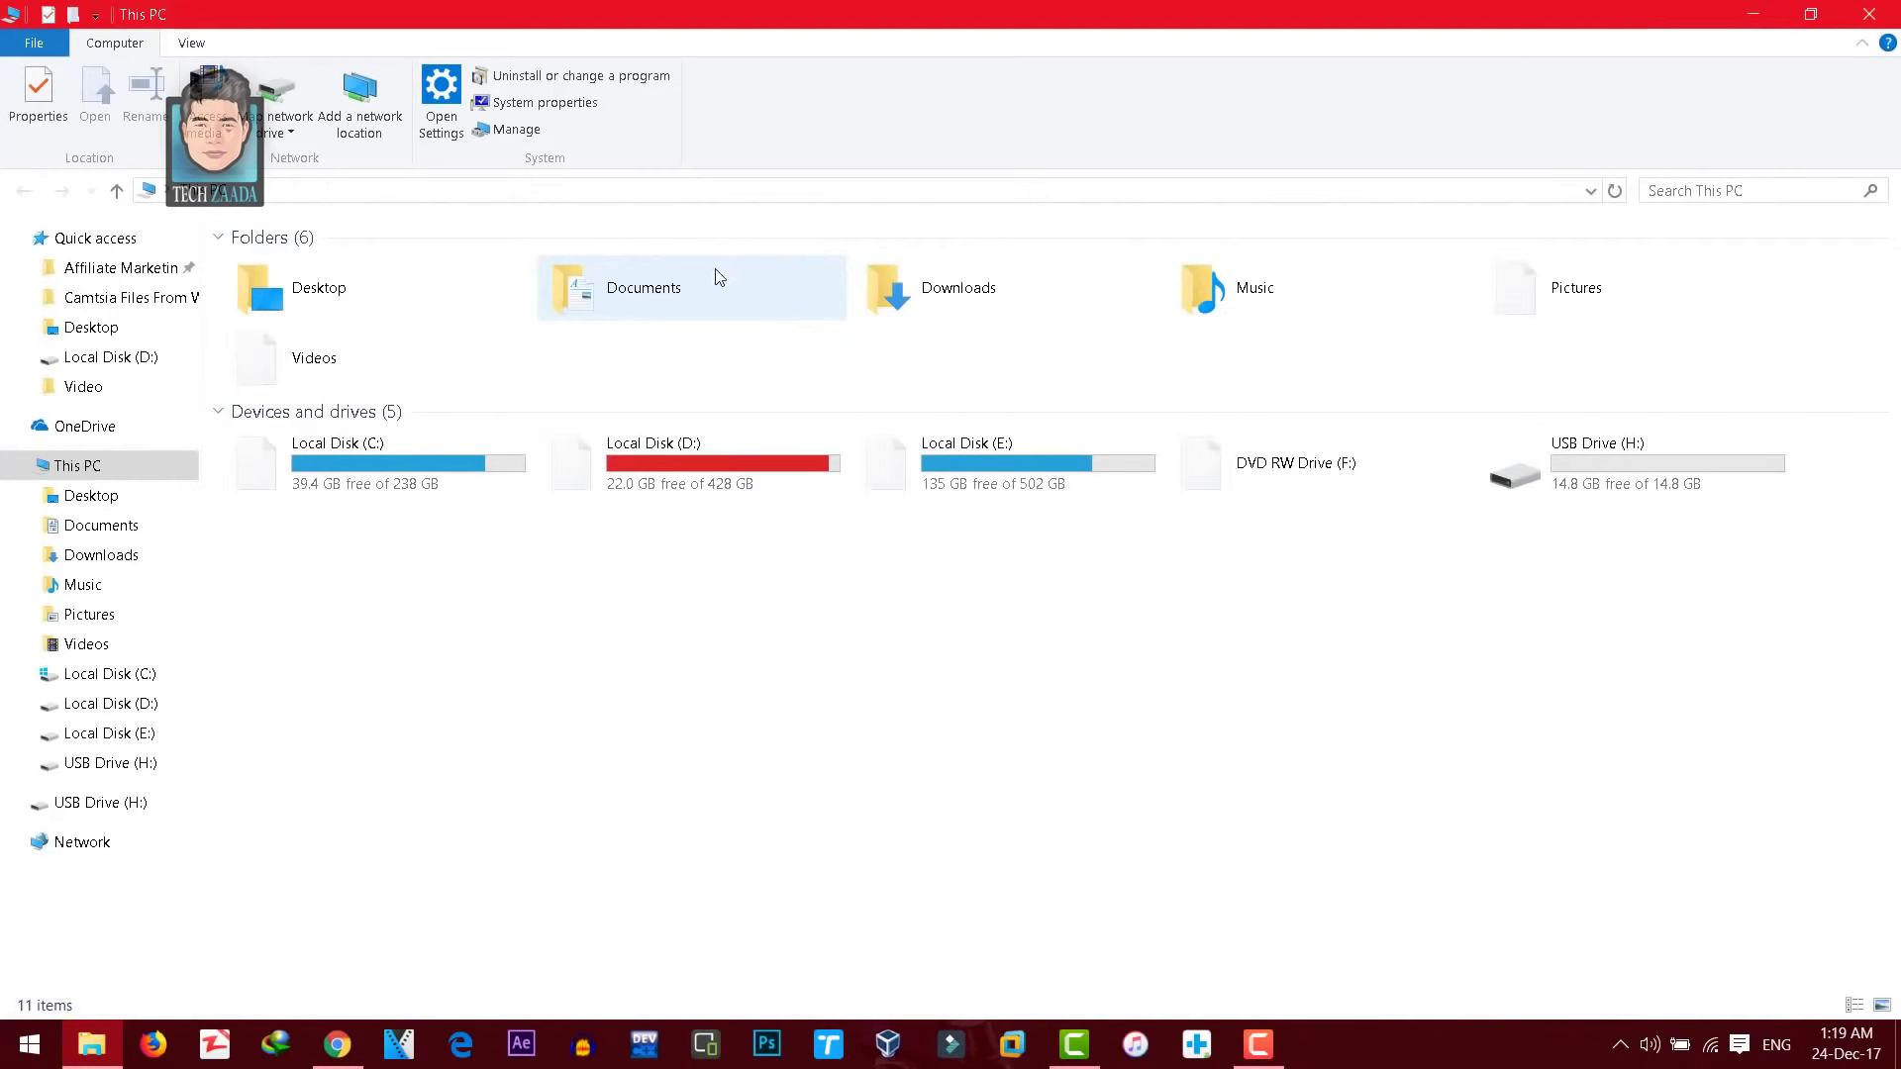
pyautogui.click(1595, 480)
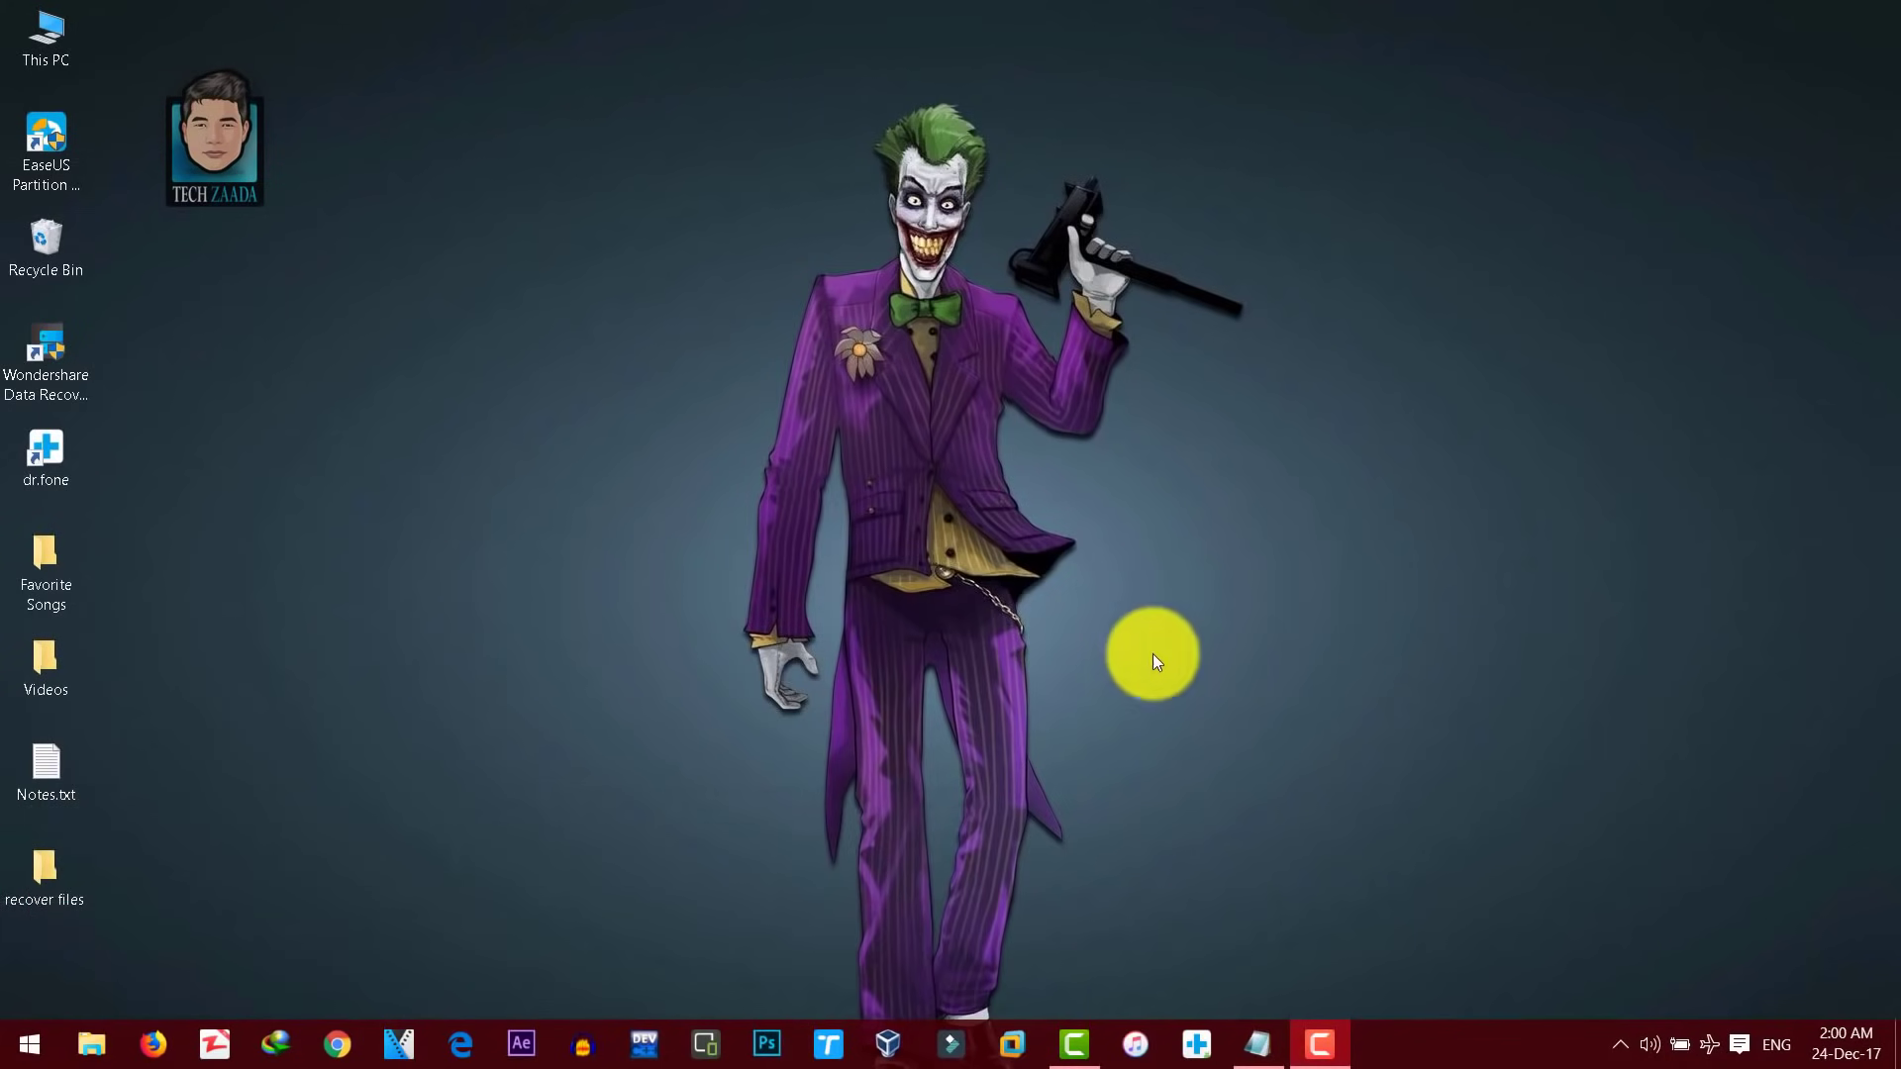
# Refresh the desktop and run EaseUS Partition Master as administrator
pyautogui.rightClick(736, 555)
pyautogui.click(794, 630)
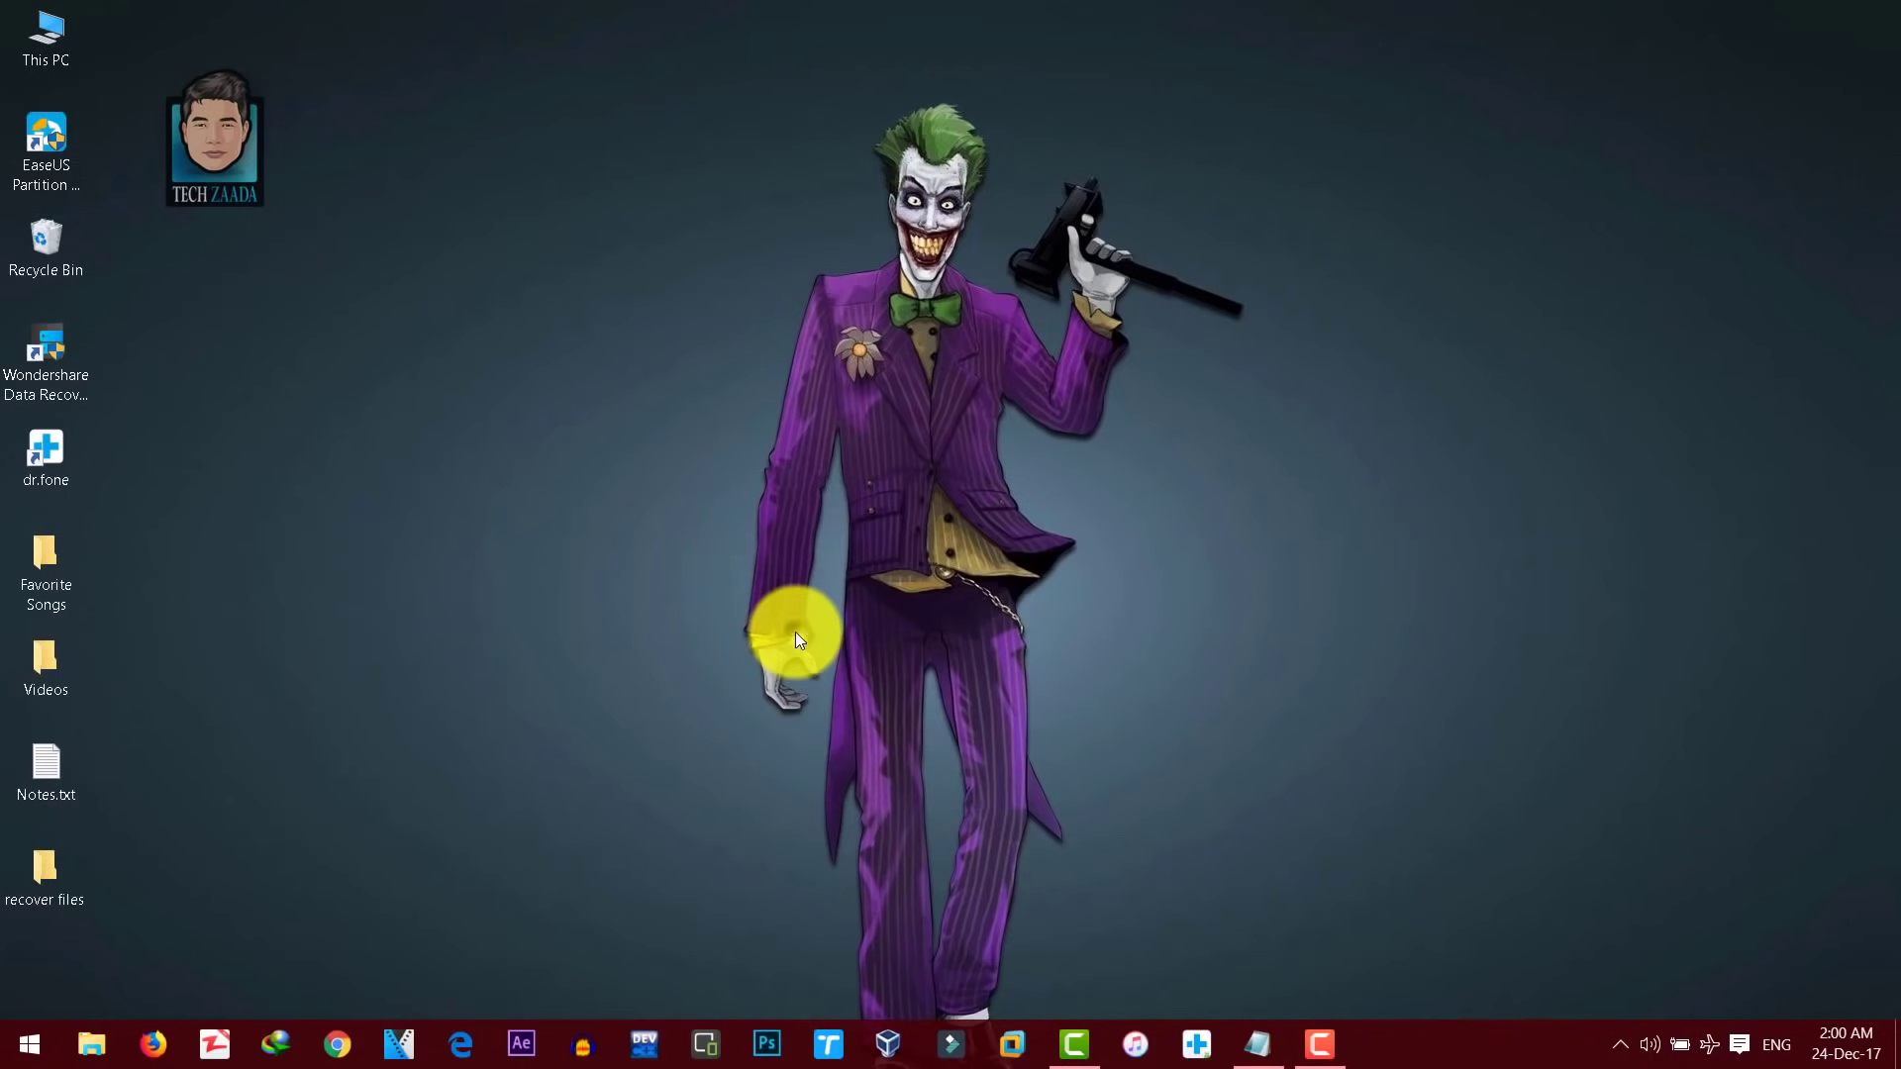
pyautogui.click(52, 139)
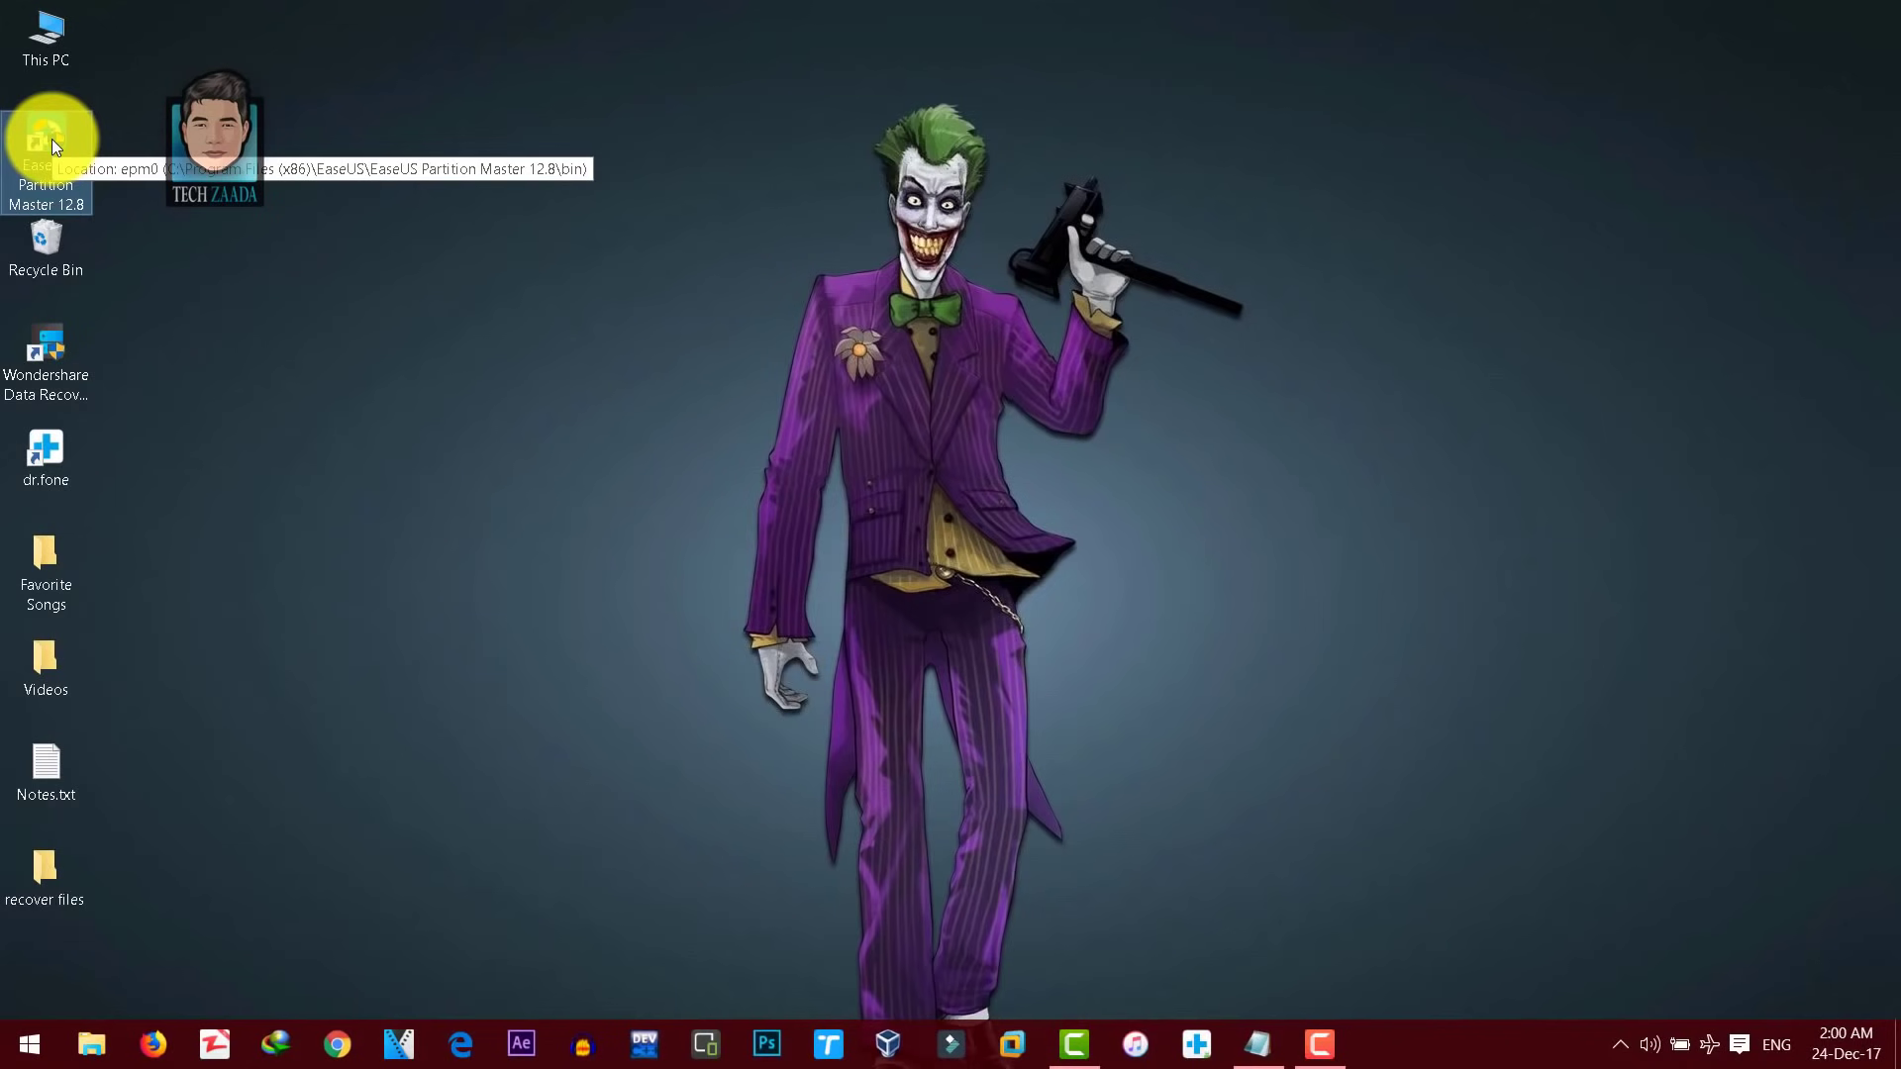
pyautogui.click(1102, 551)
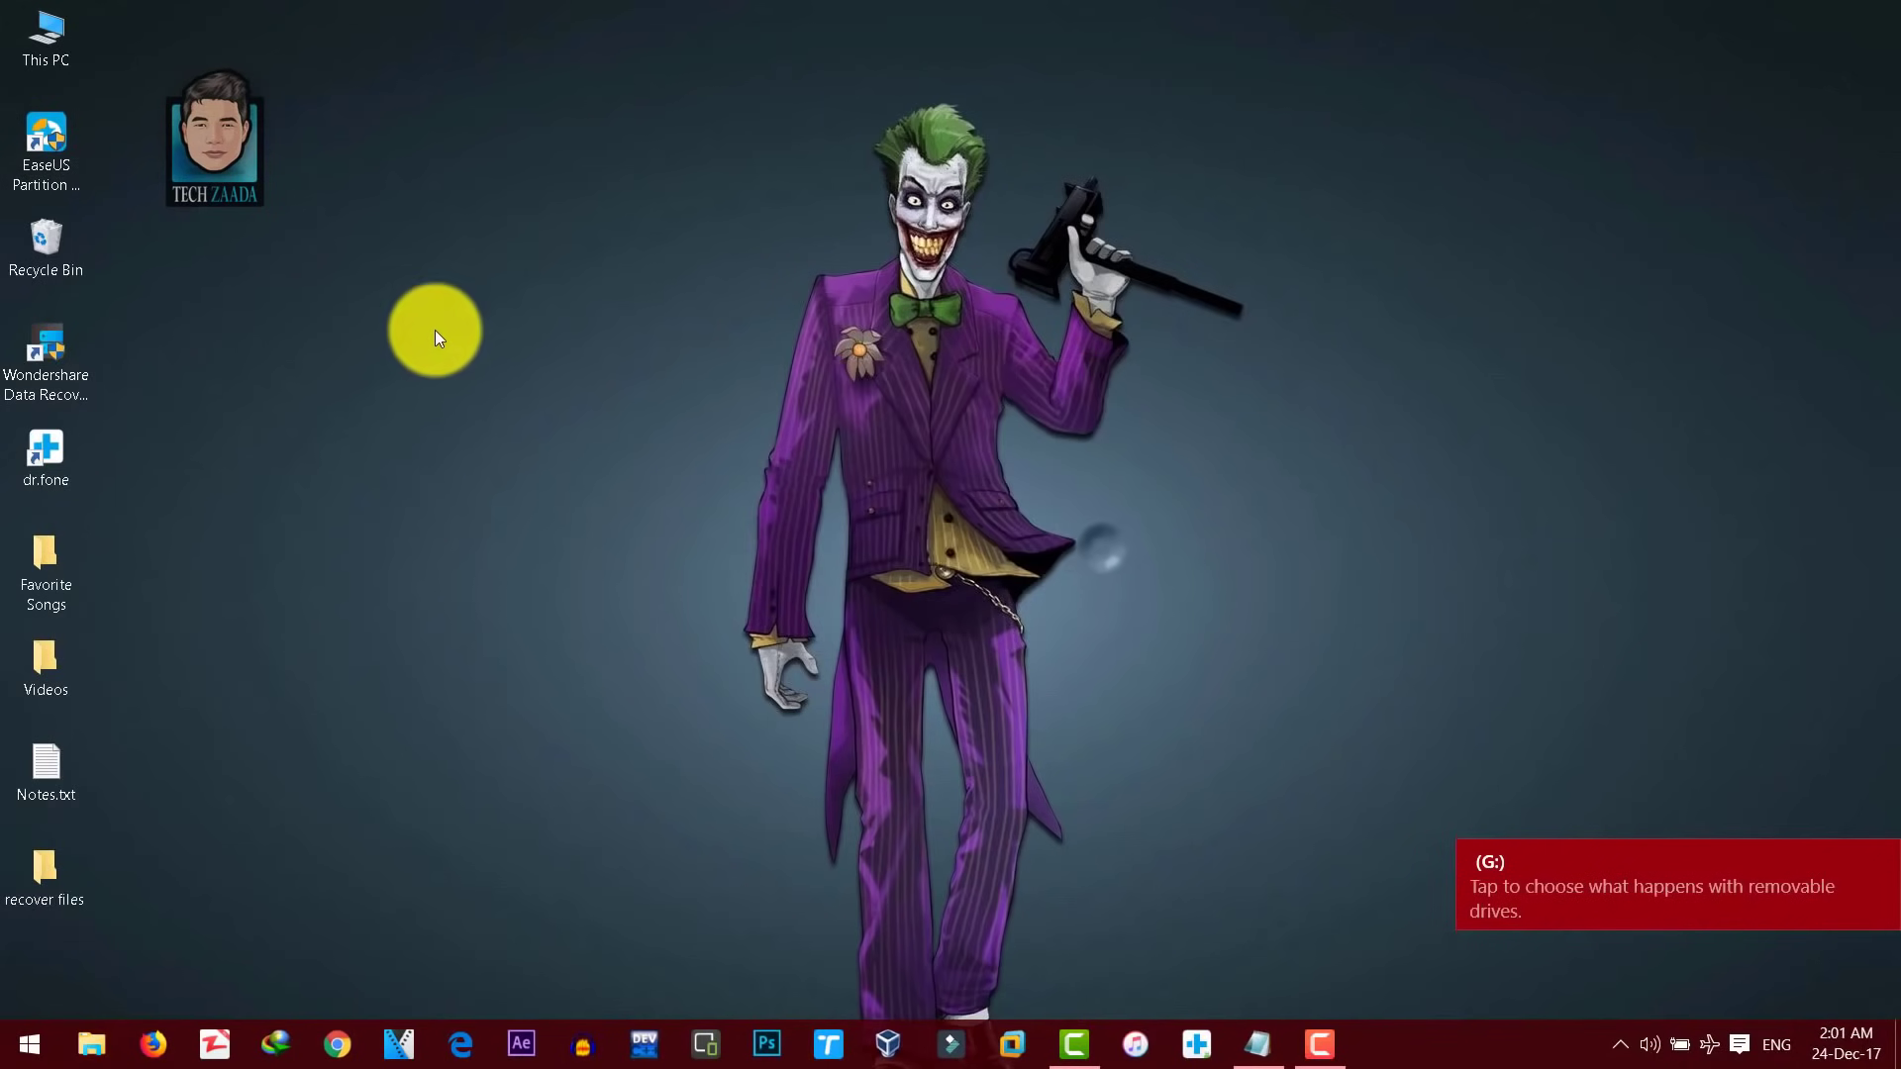
pyautogui.click(55, 136)
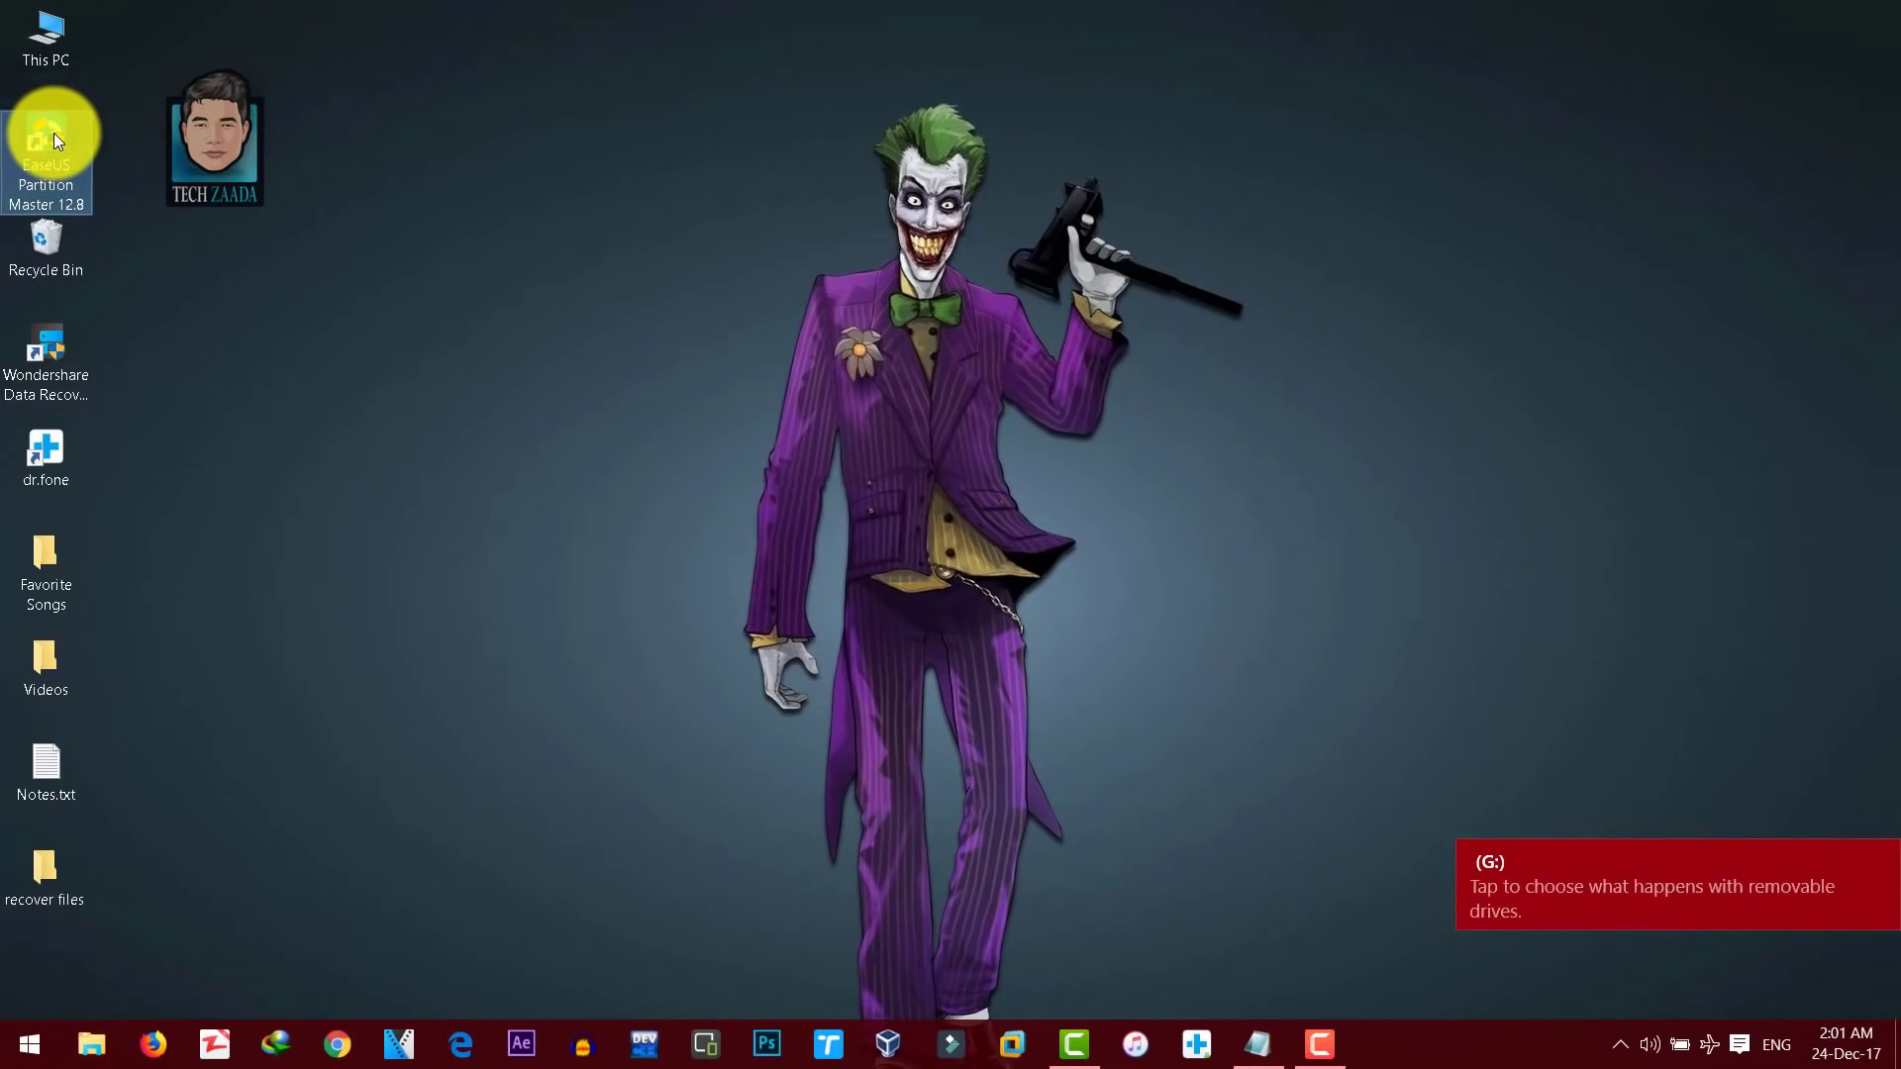
pyautogui.rightClick(53, 132)
pyautogui.click(135, 238)
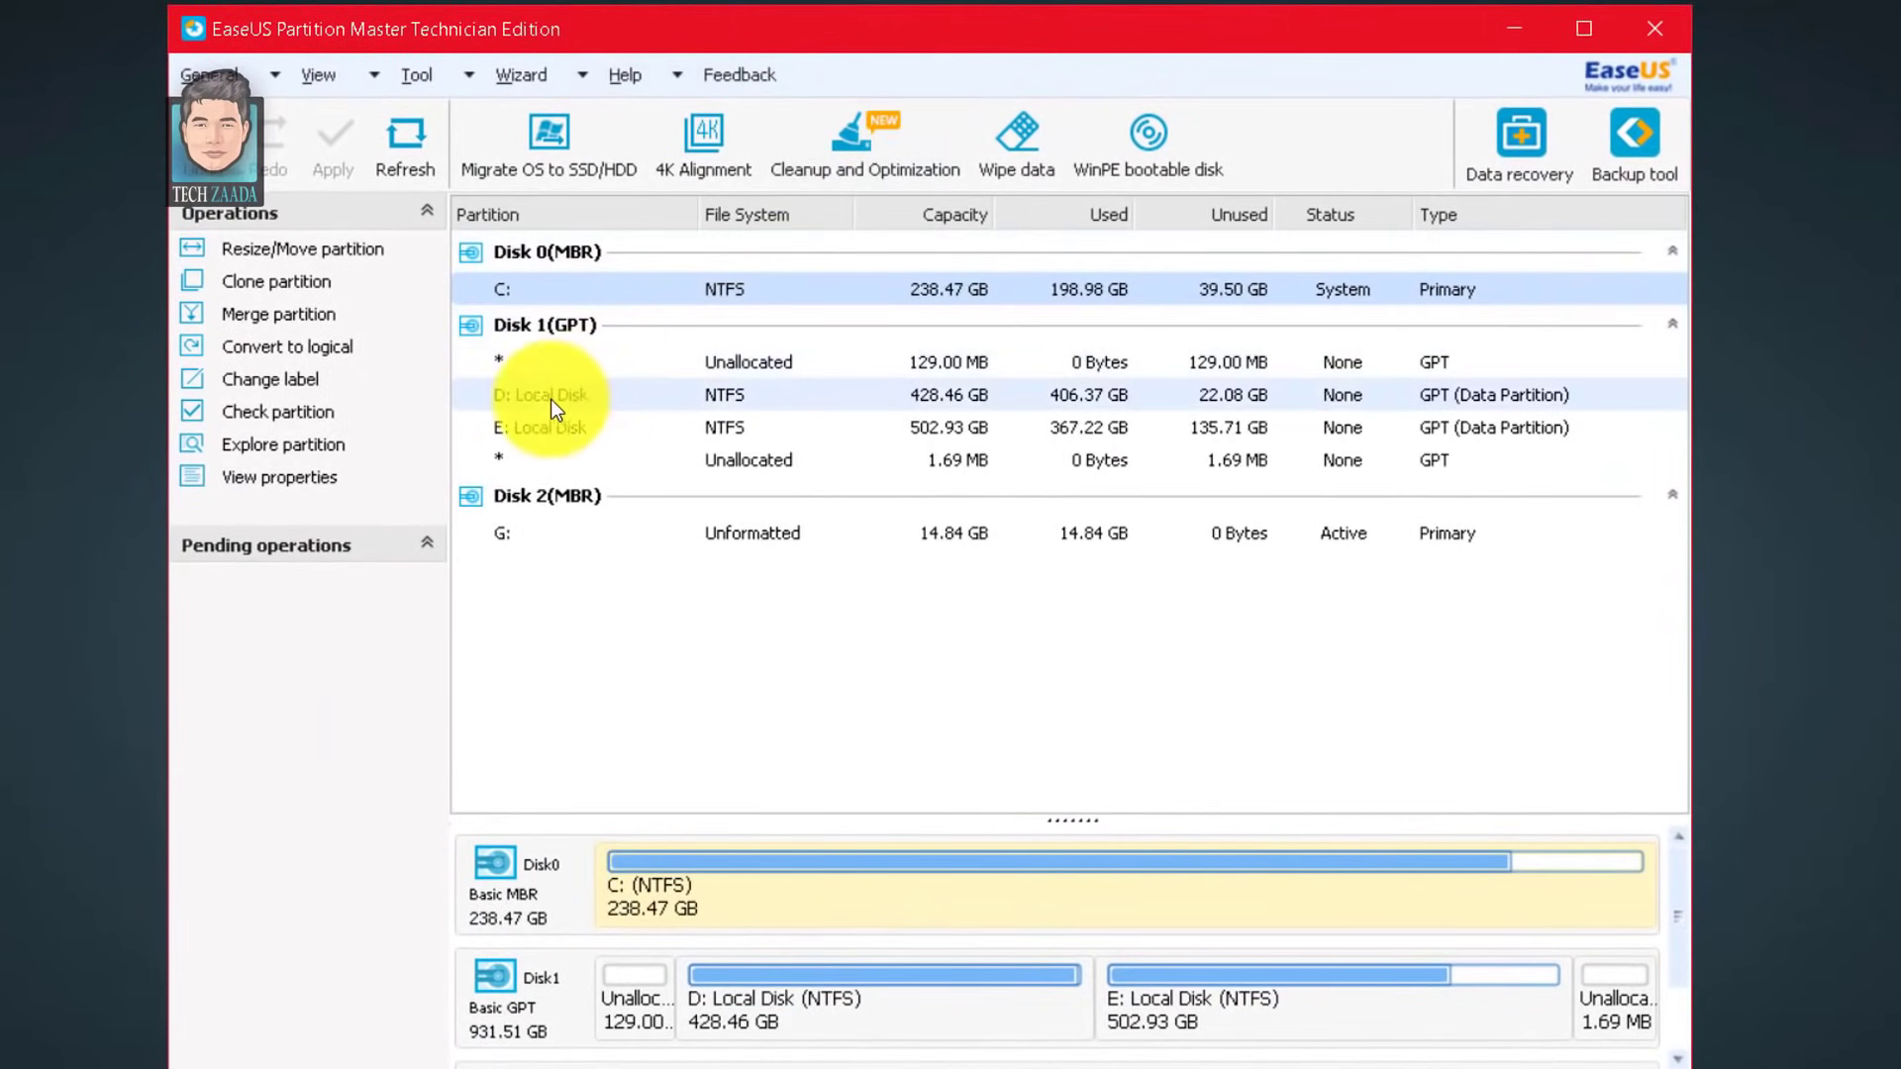
# Select the unformatted 14.84 GB G: partition on Disk 2 and open its Format partition dialog
pyautogui.click(550, 396)
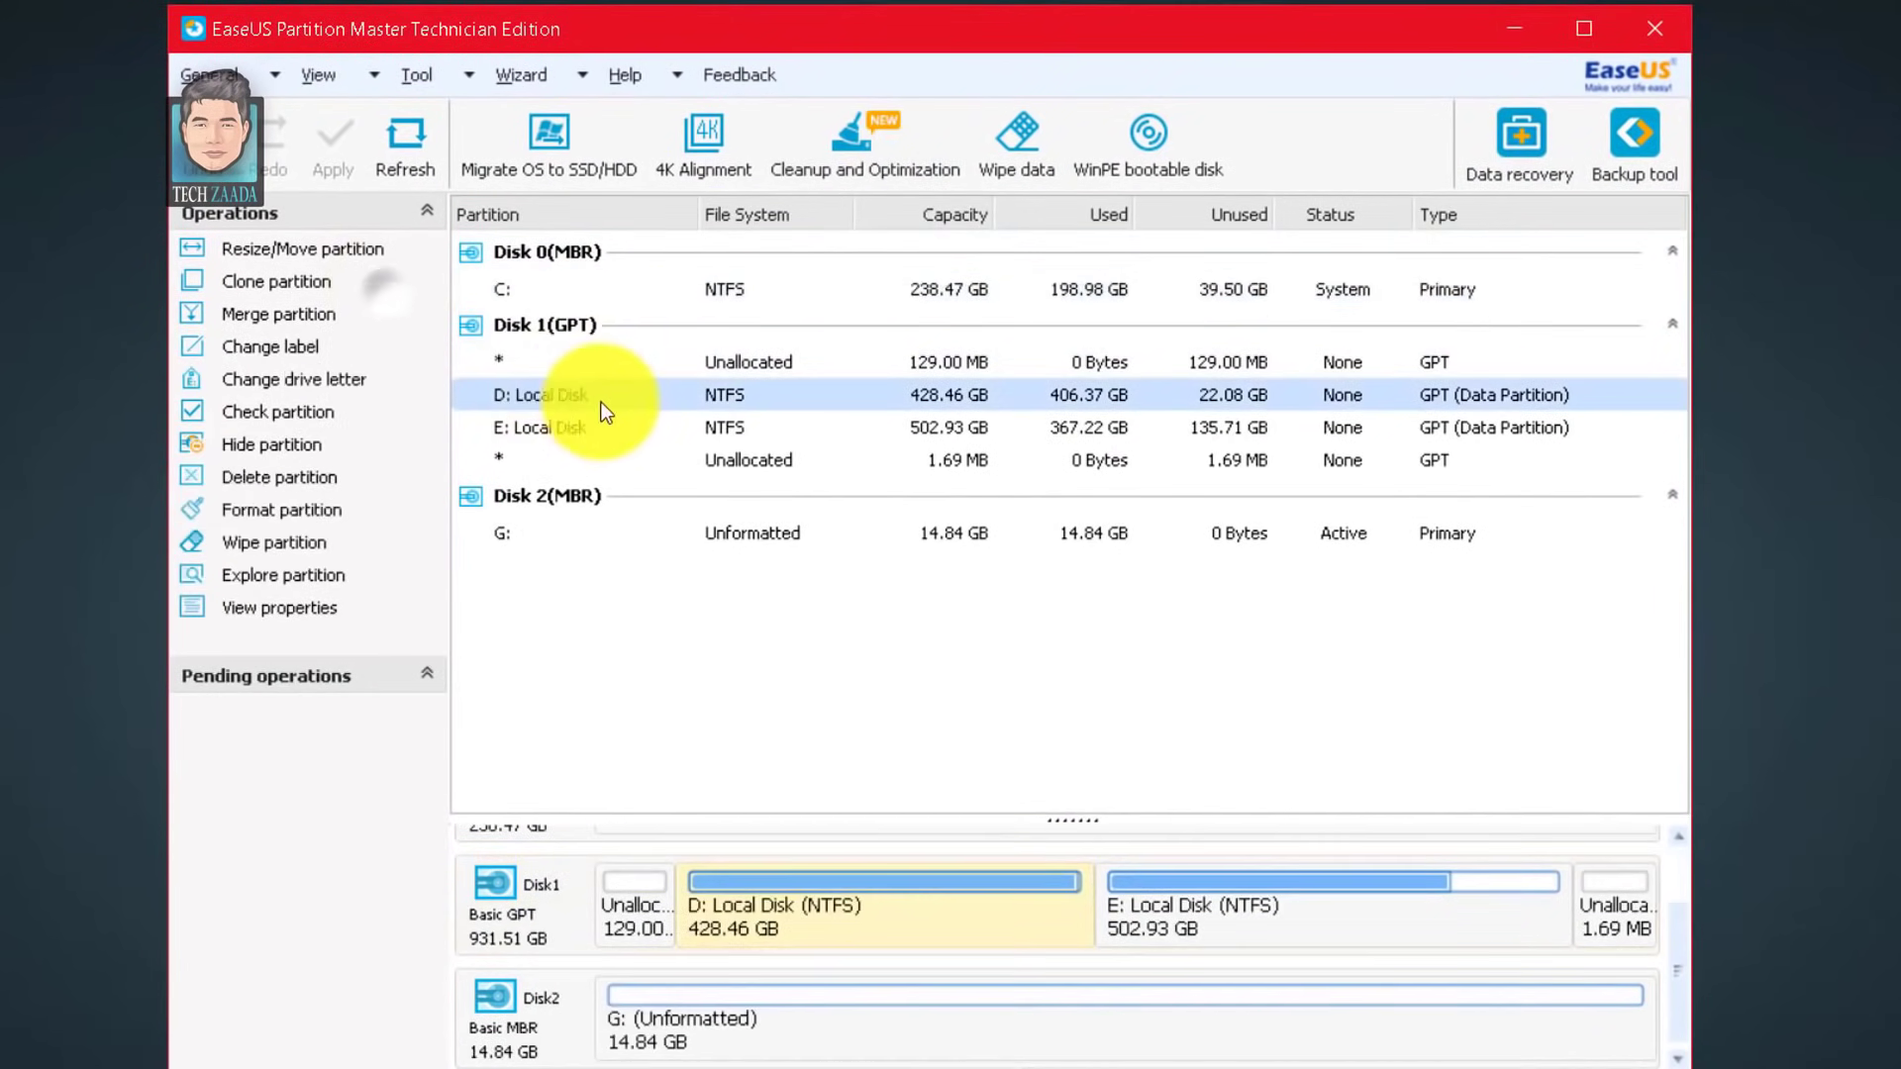
pyautogui.click(713, 428)
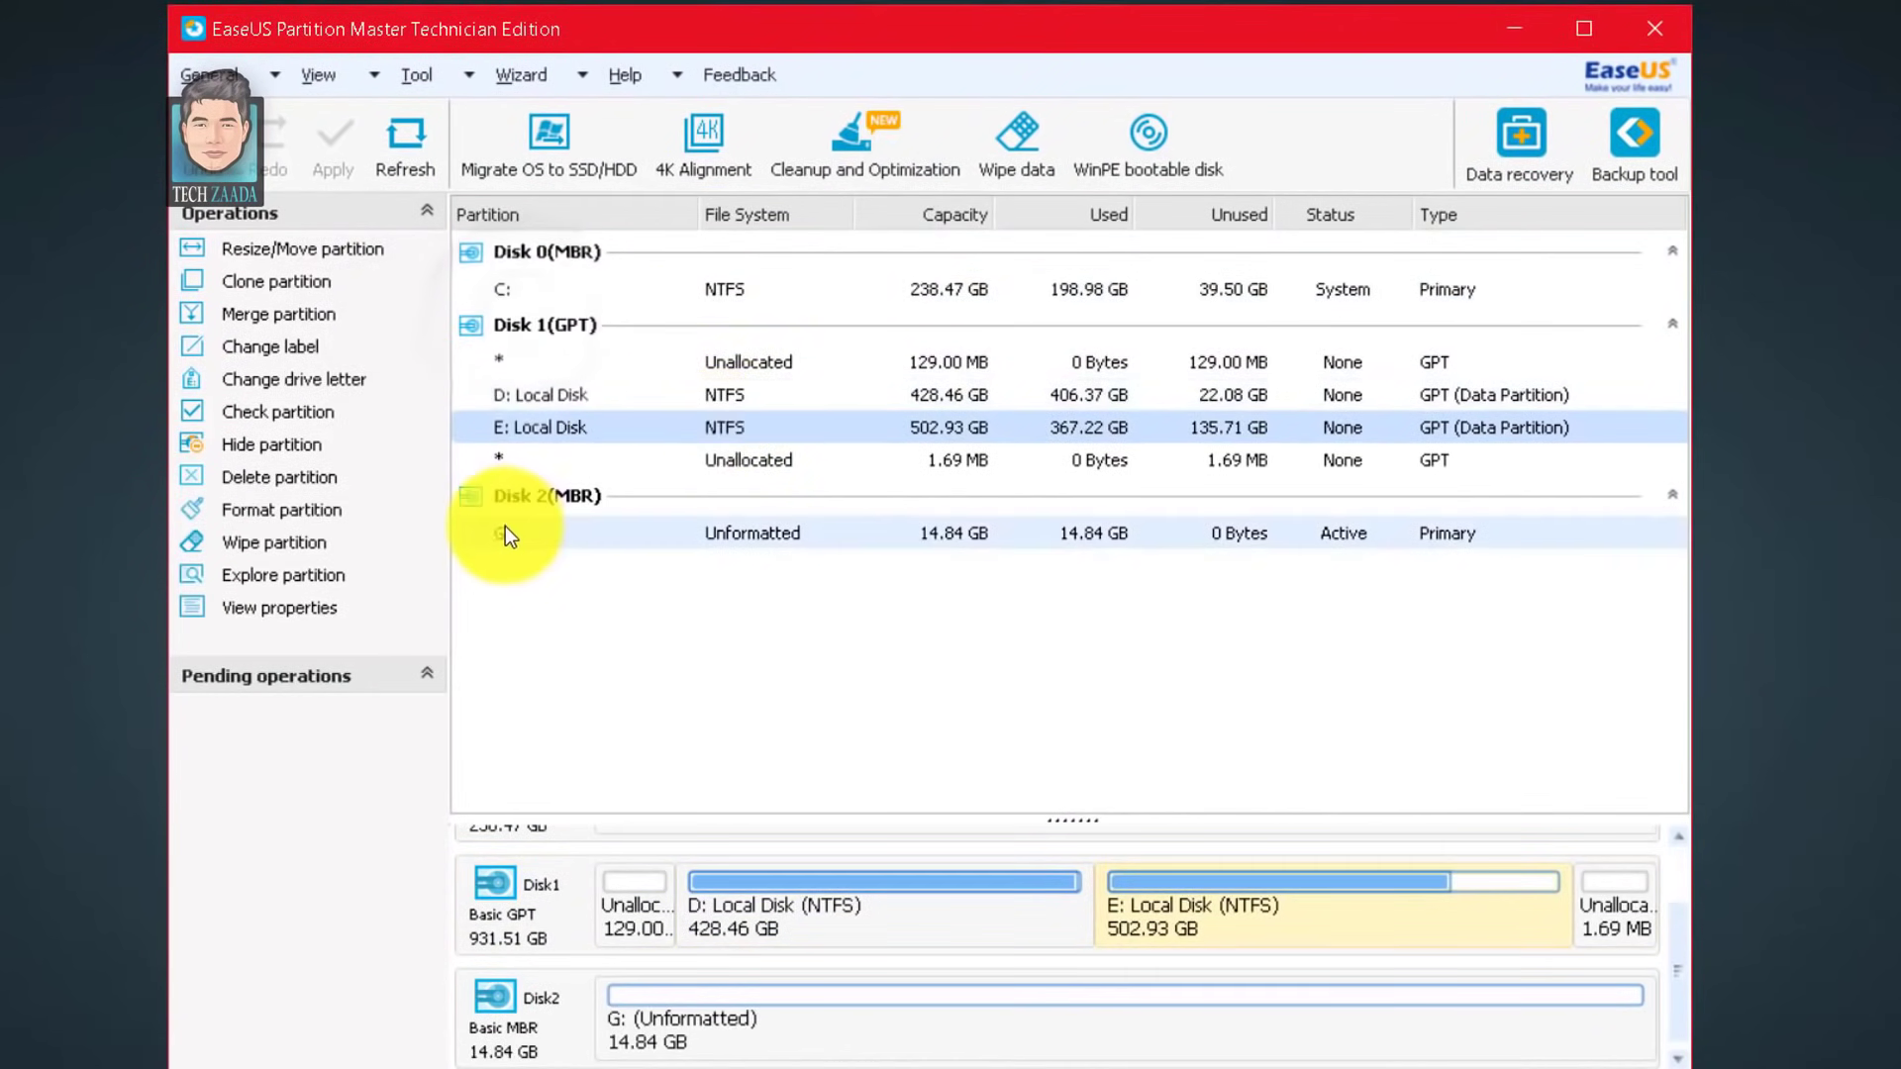
pyautogui.click(794, 533)
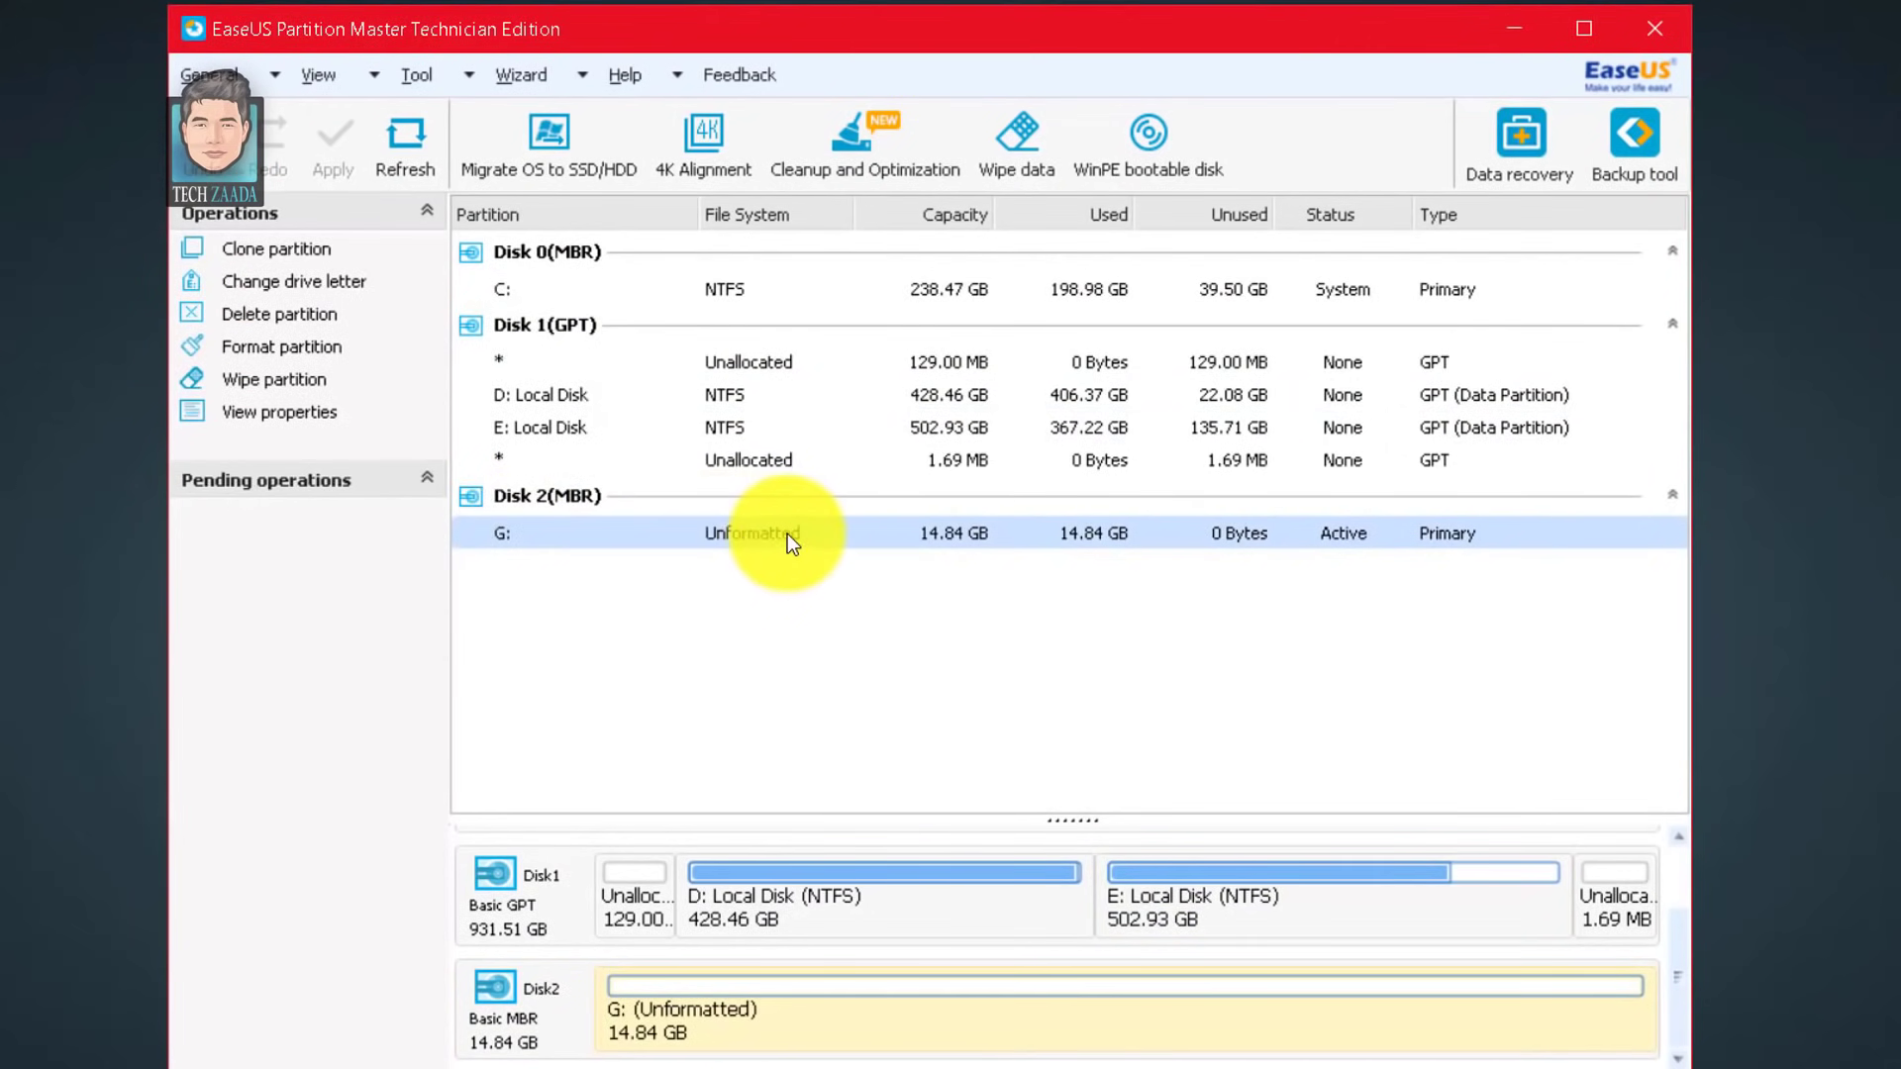
pyautogui.rightClick(873, 536)
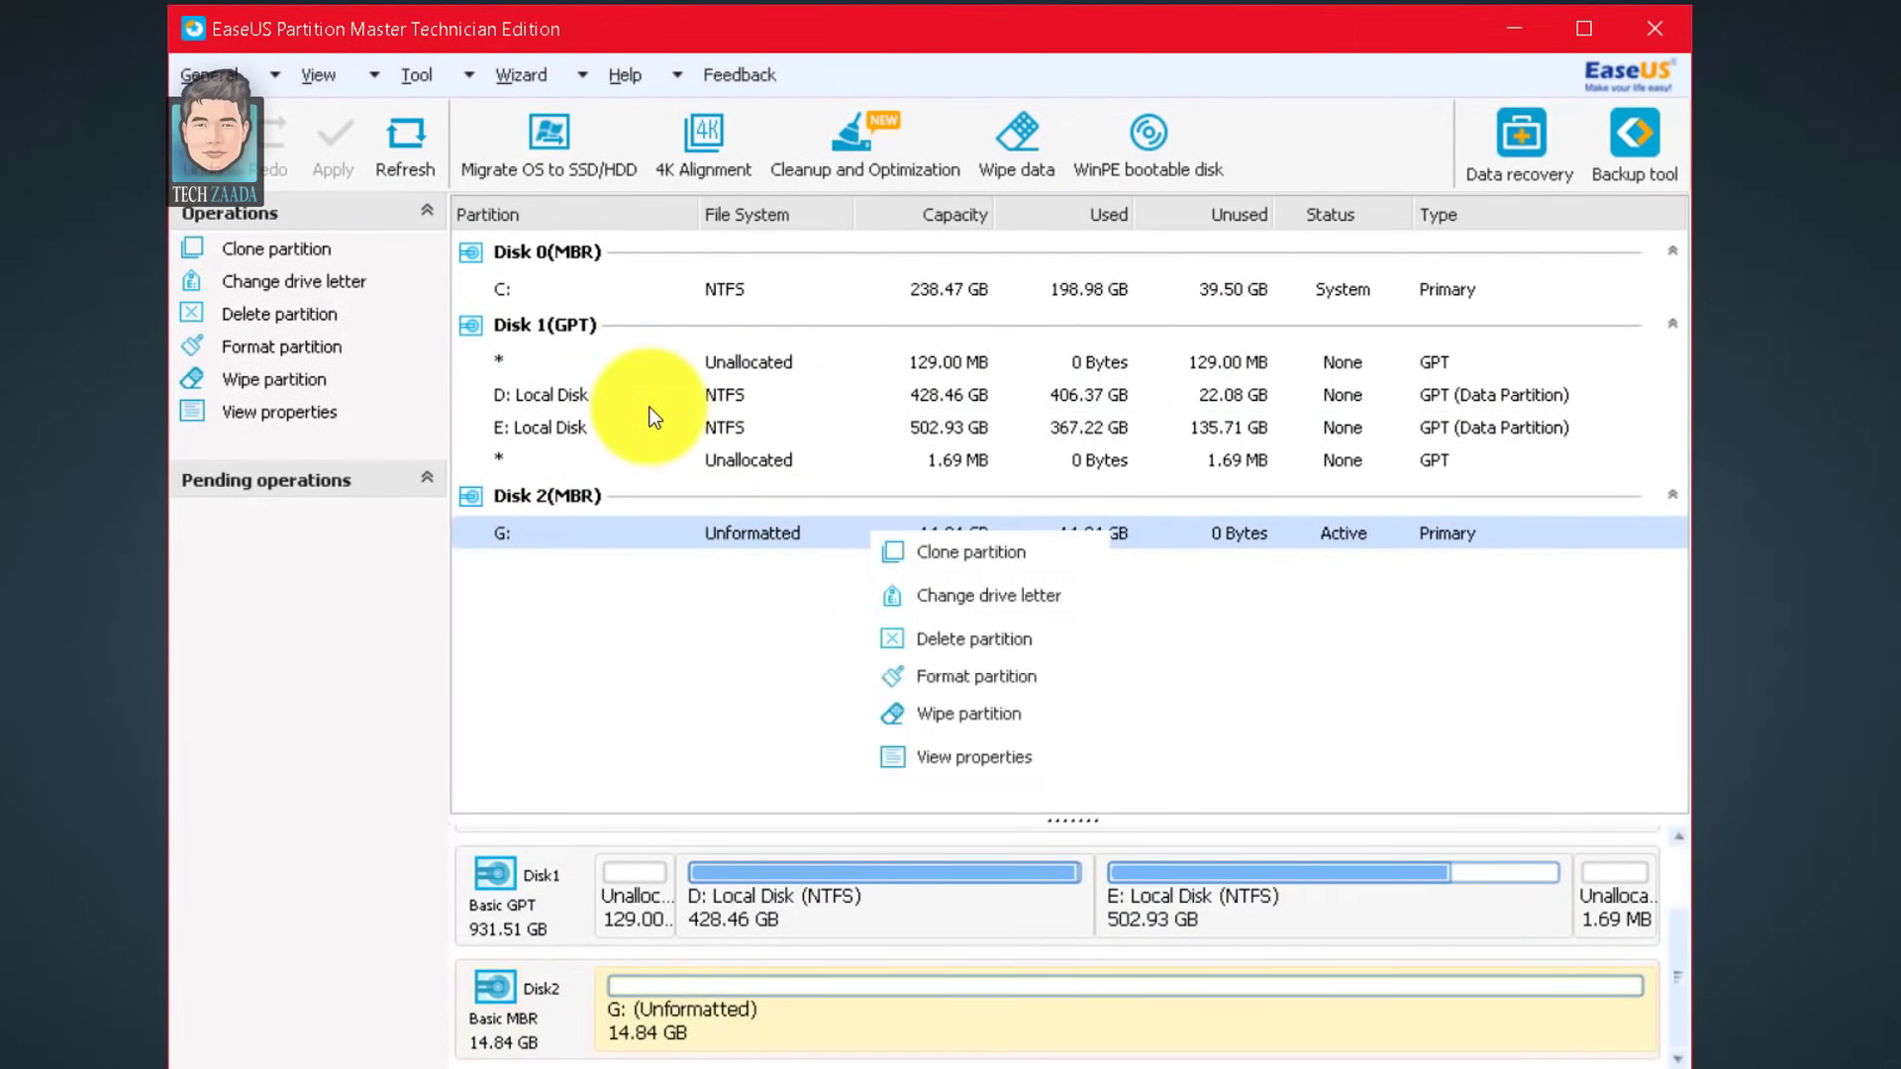
pyautogui.click(943, 679)
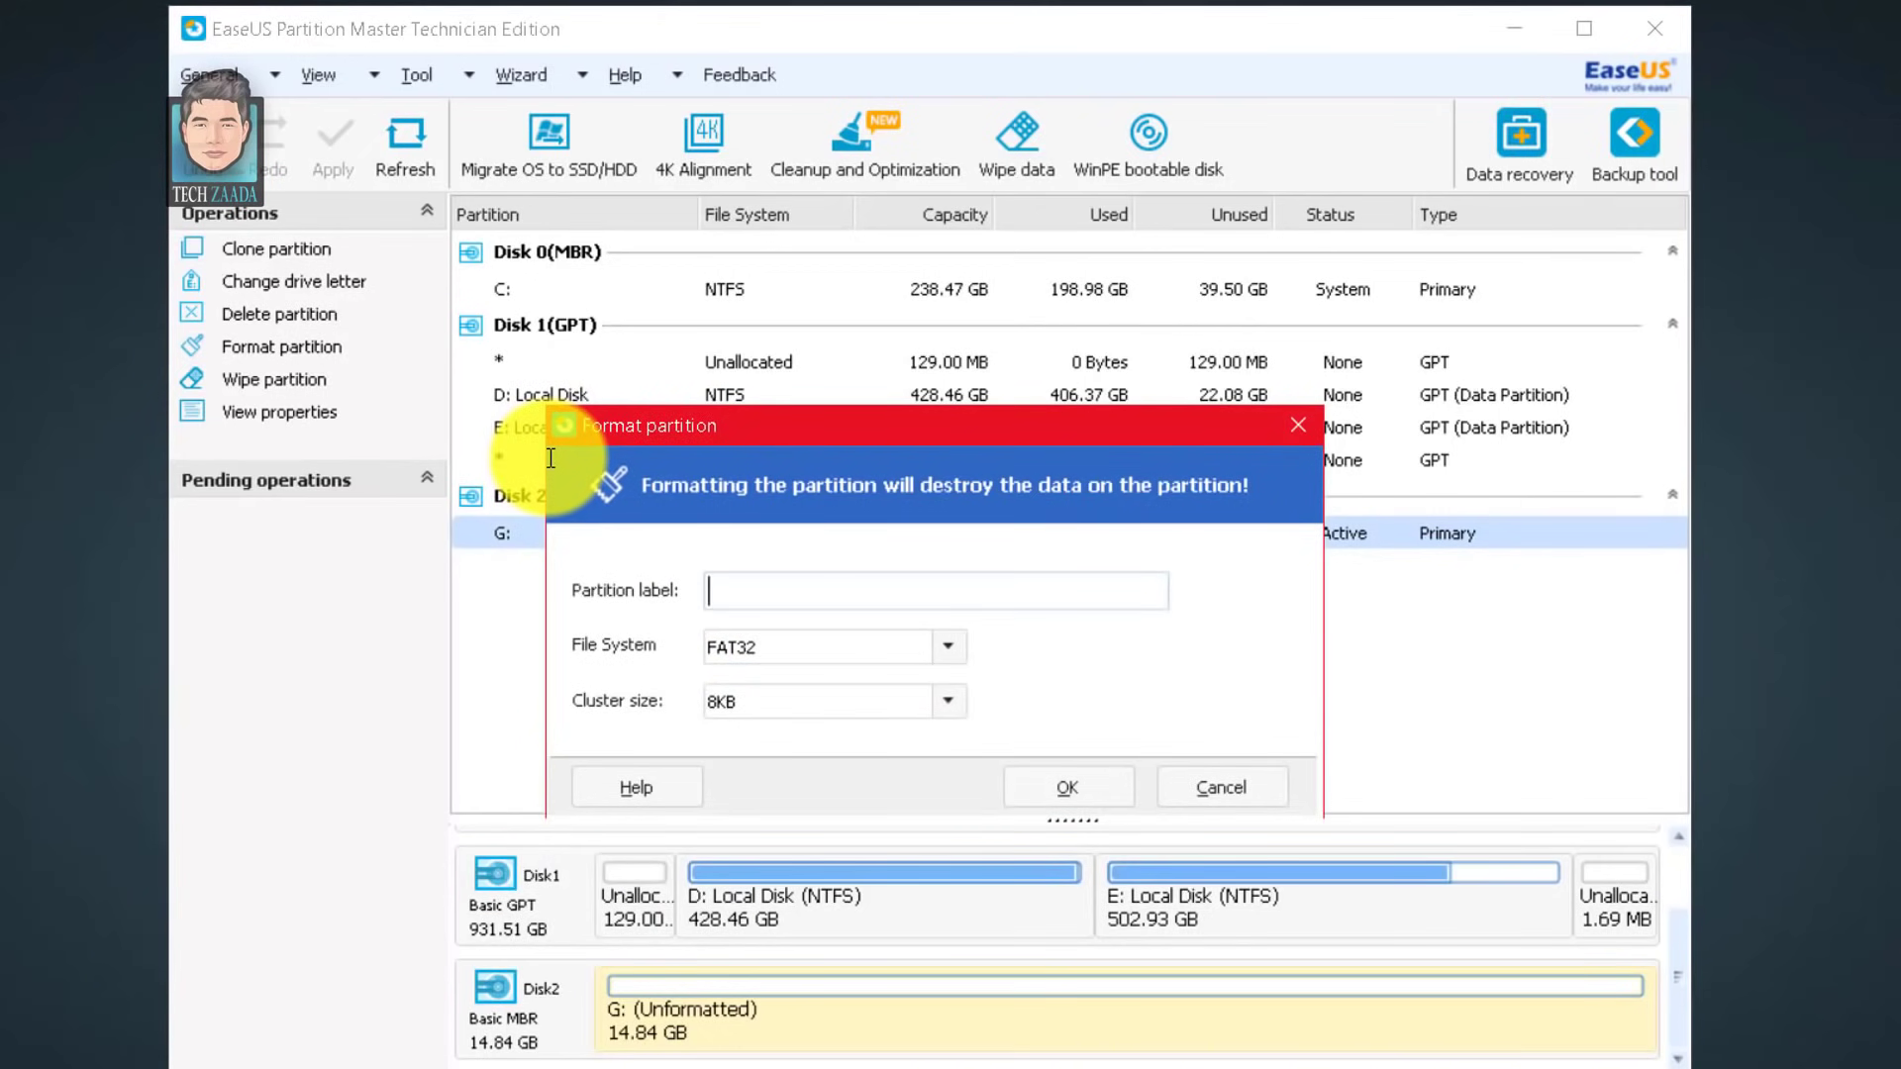
# Label G: 'tech zaada', choose FAT32, and confirm to queue the format
pyautogui.write('tec')
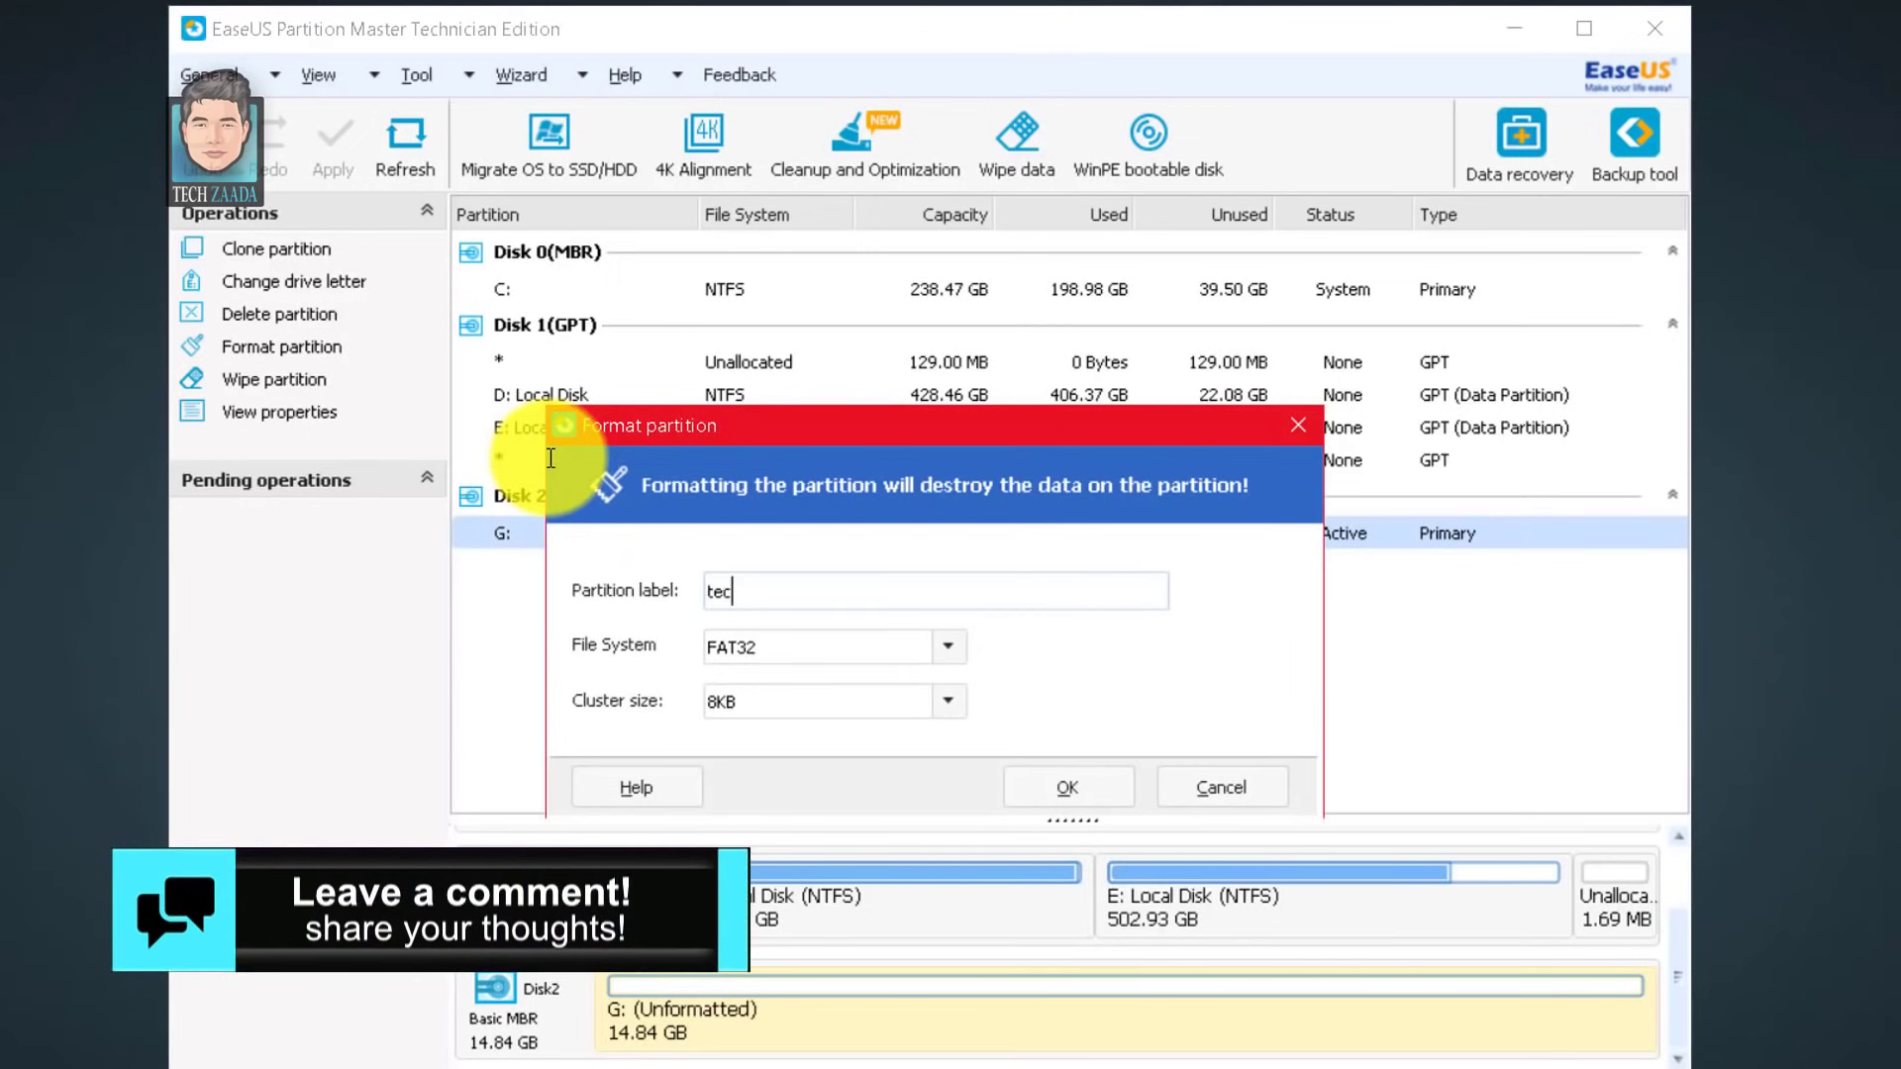
pyautogui.write('h zaada')
pyautogui.click(738, 646)
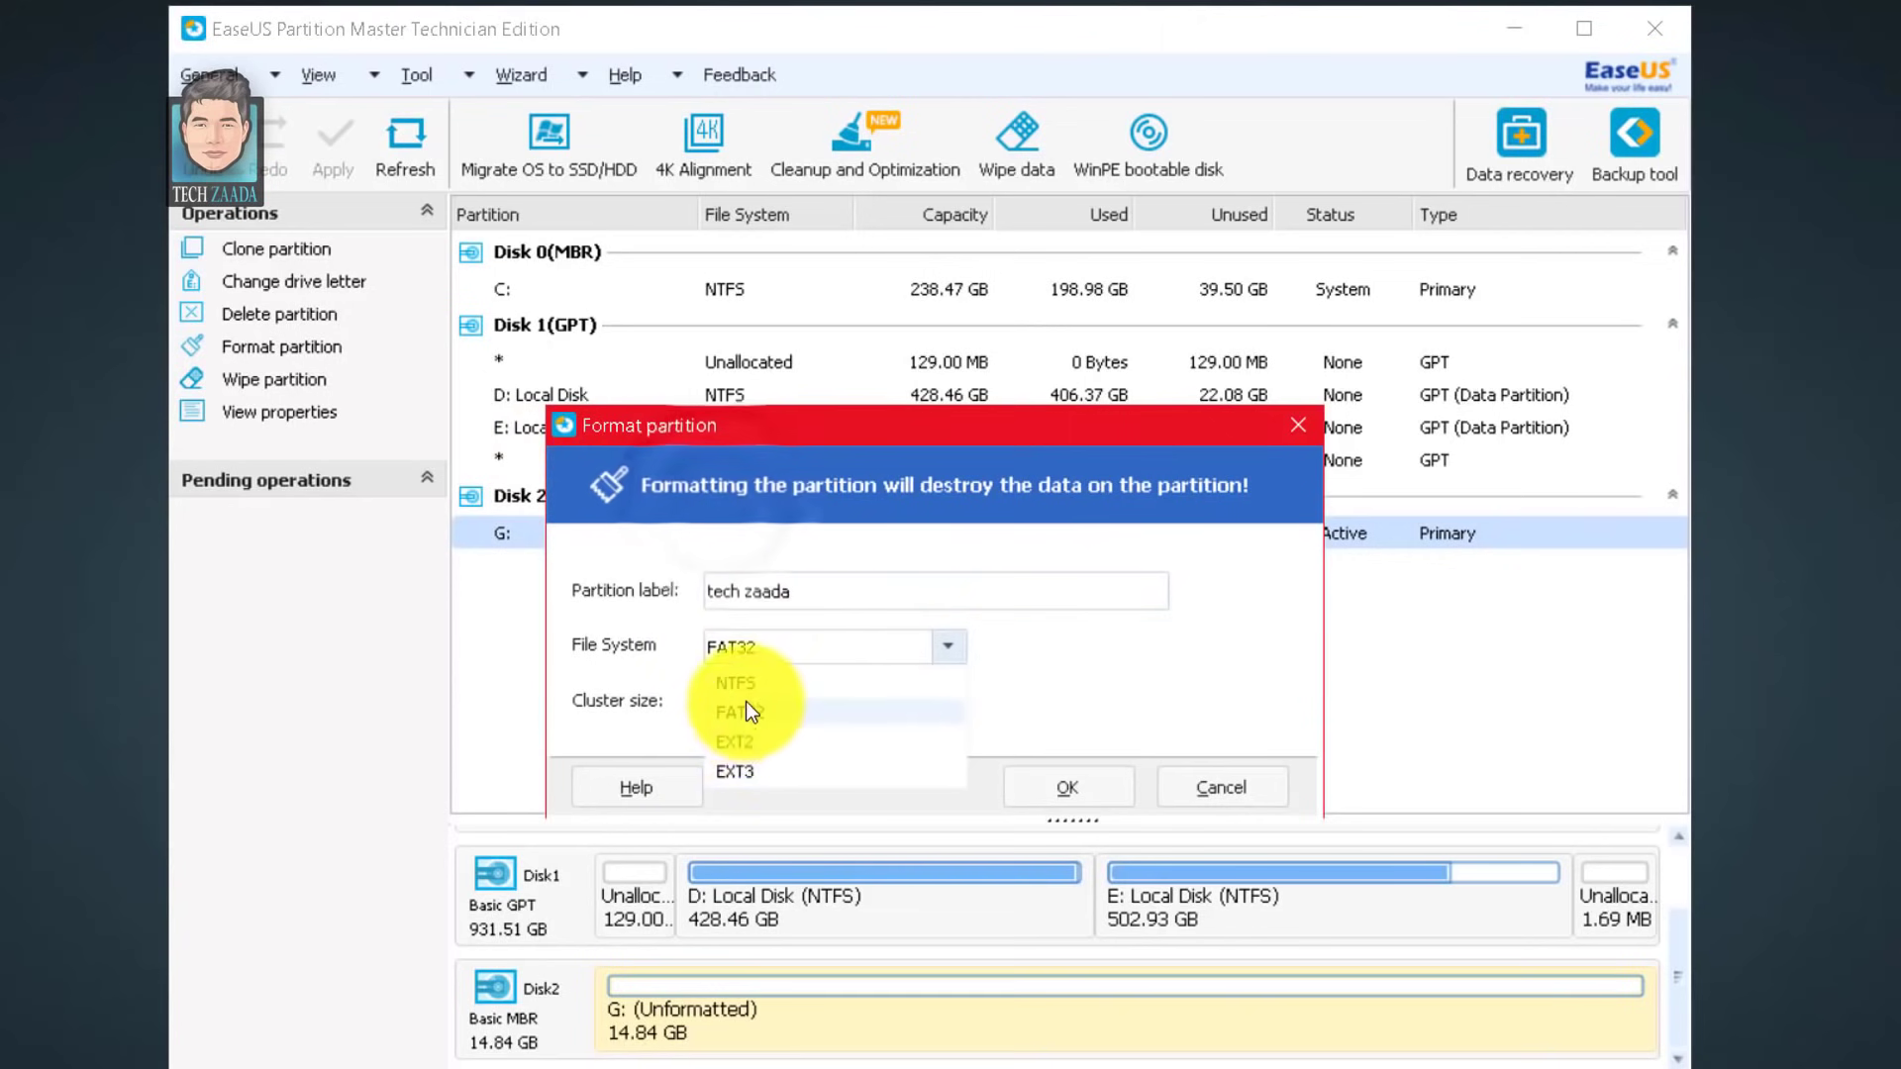
pyautogui.click(800, 715)
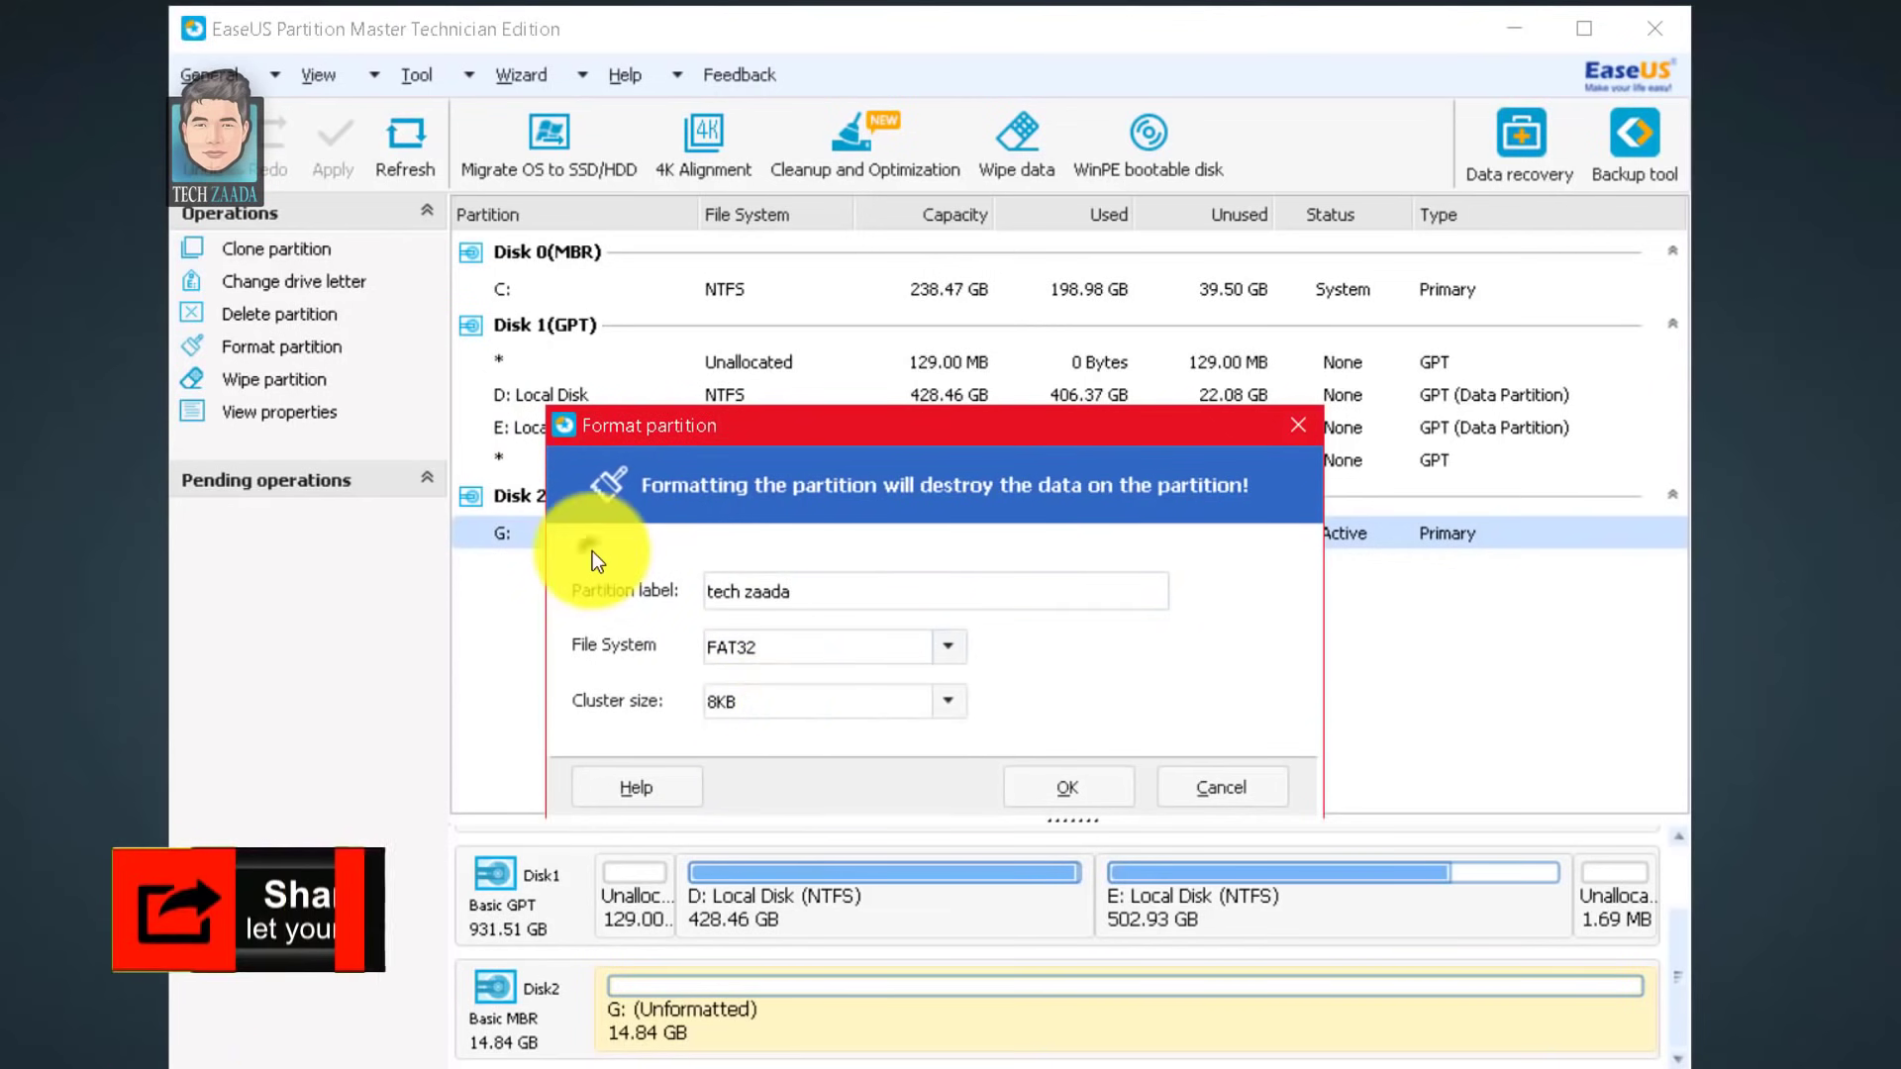
pyautogui.click(1066, 788)
pyautogui.click(931, 675)
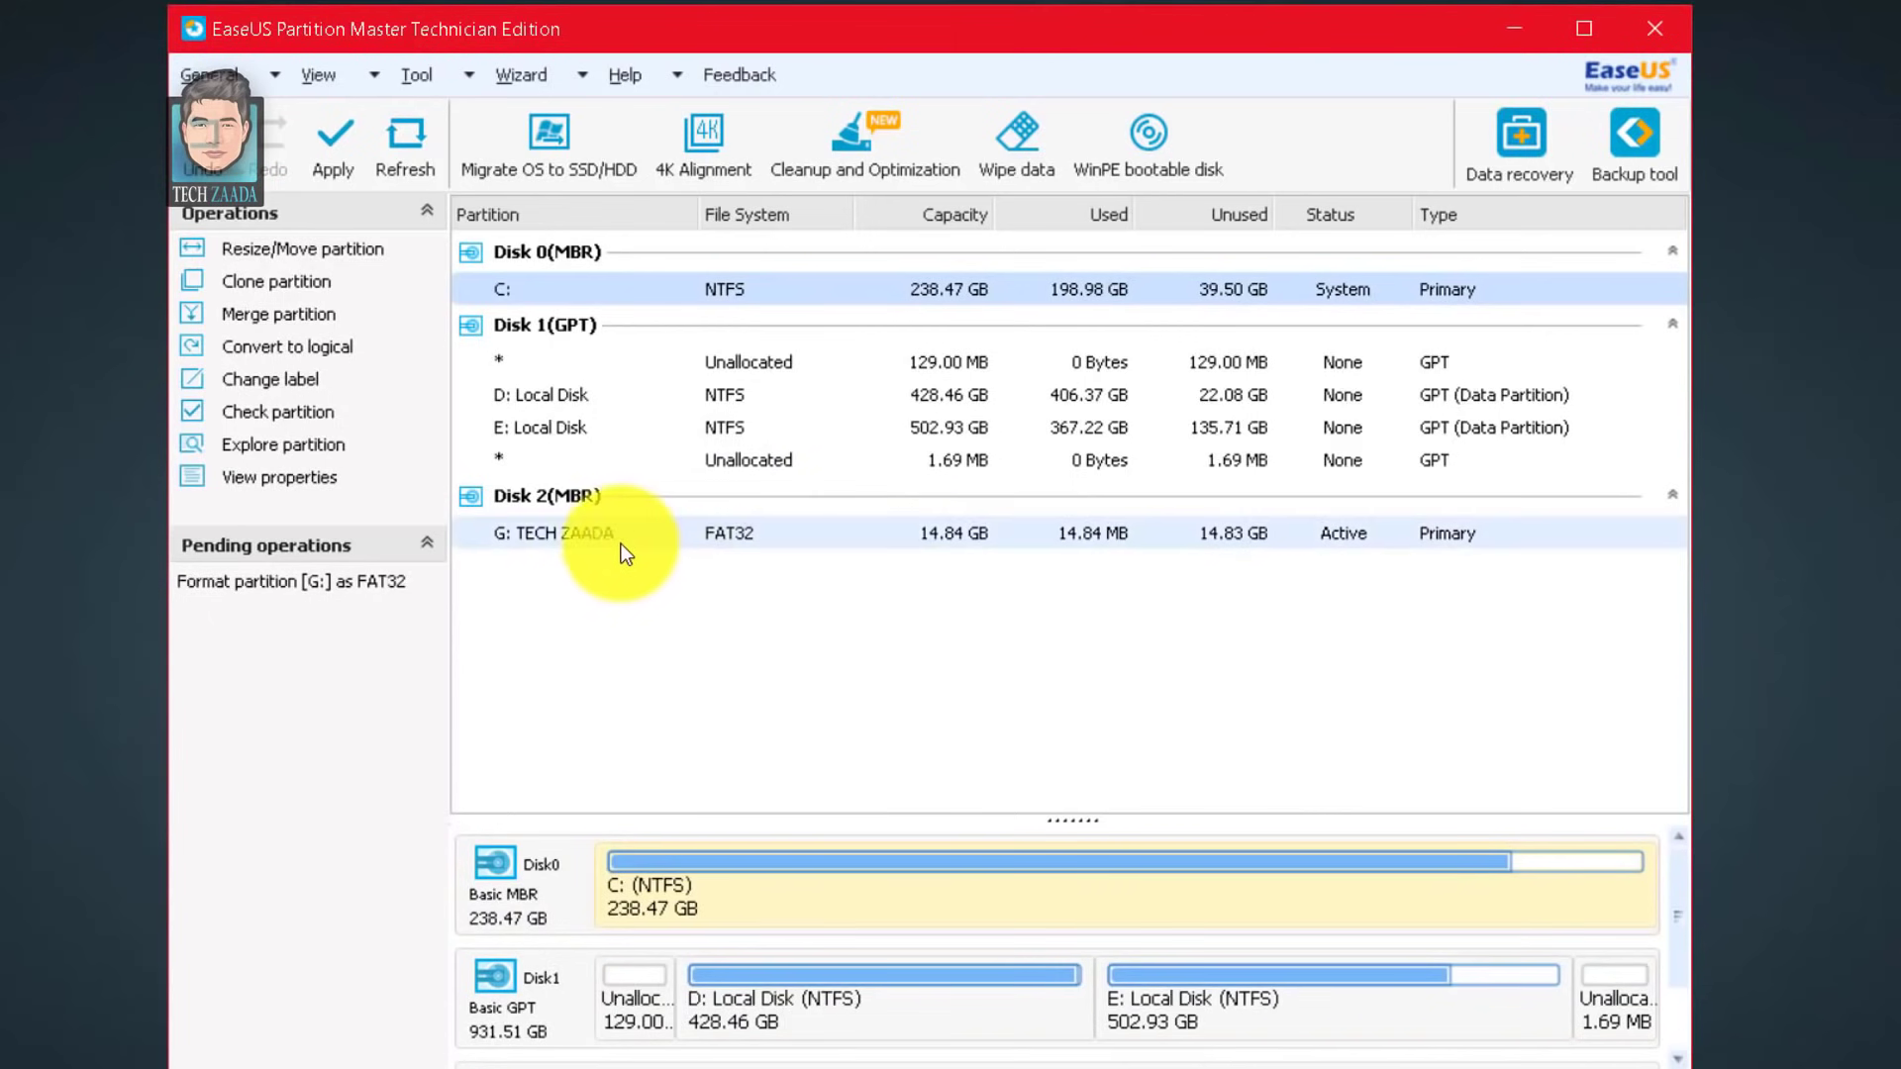
# Apply the pending FAT32 format of G:, acknowledge the success message, then minimize EaseUS
pyautogui.click(331, 141)
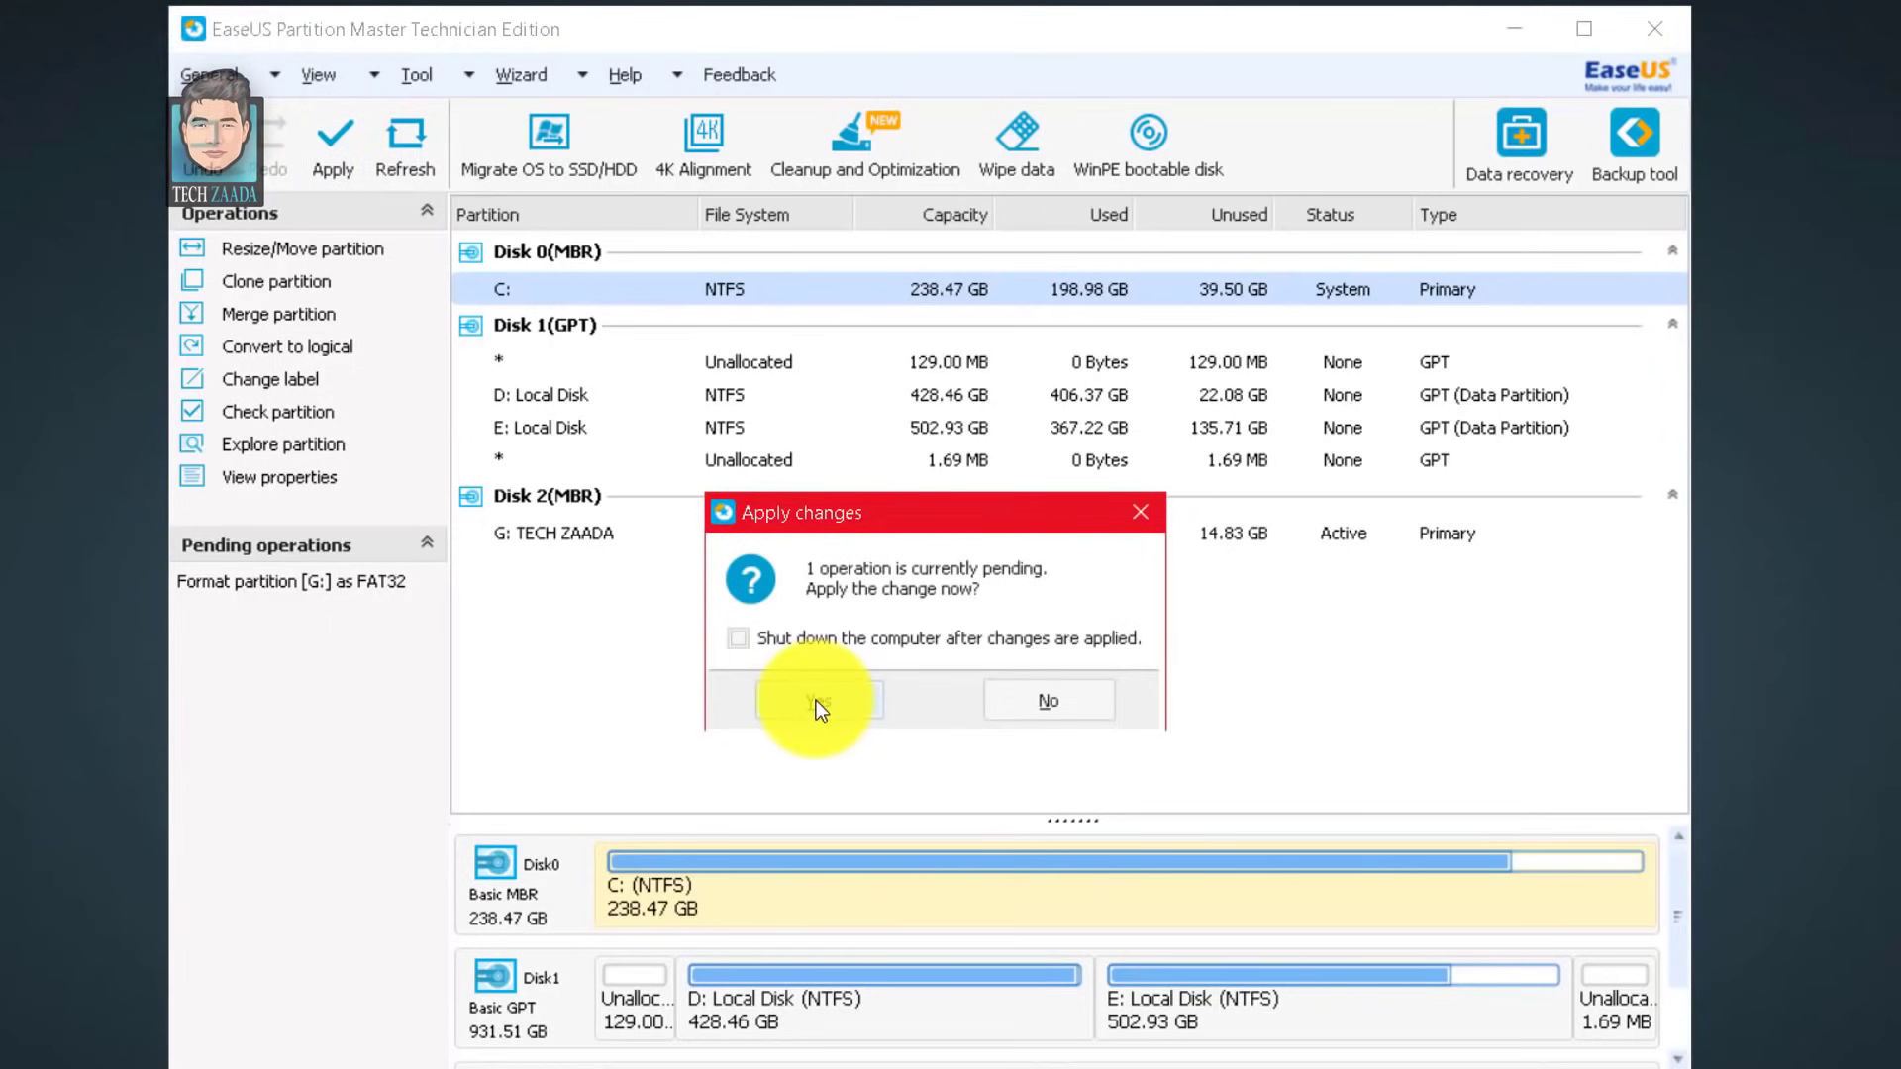
pyautogui.click(814, 701)
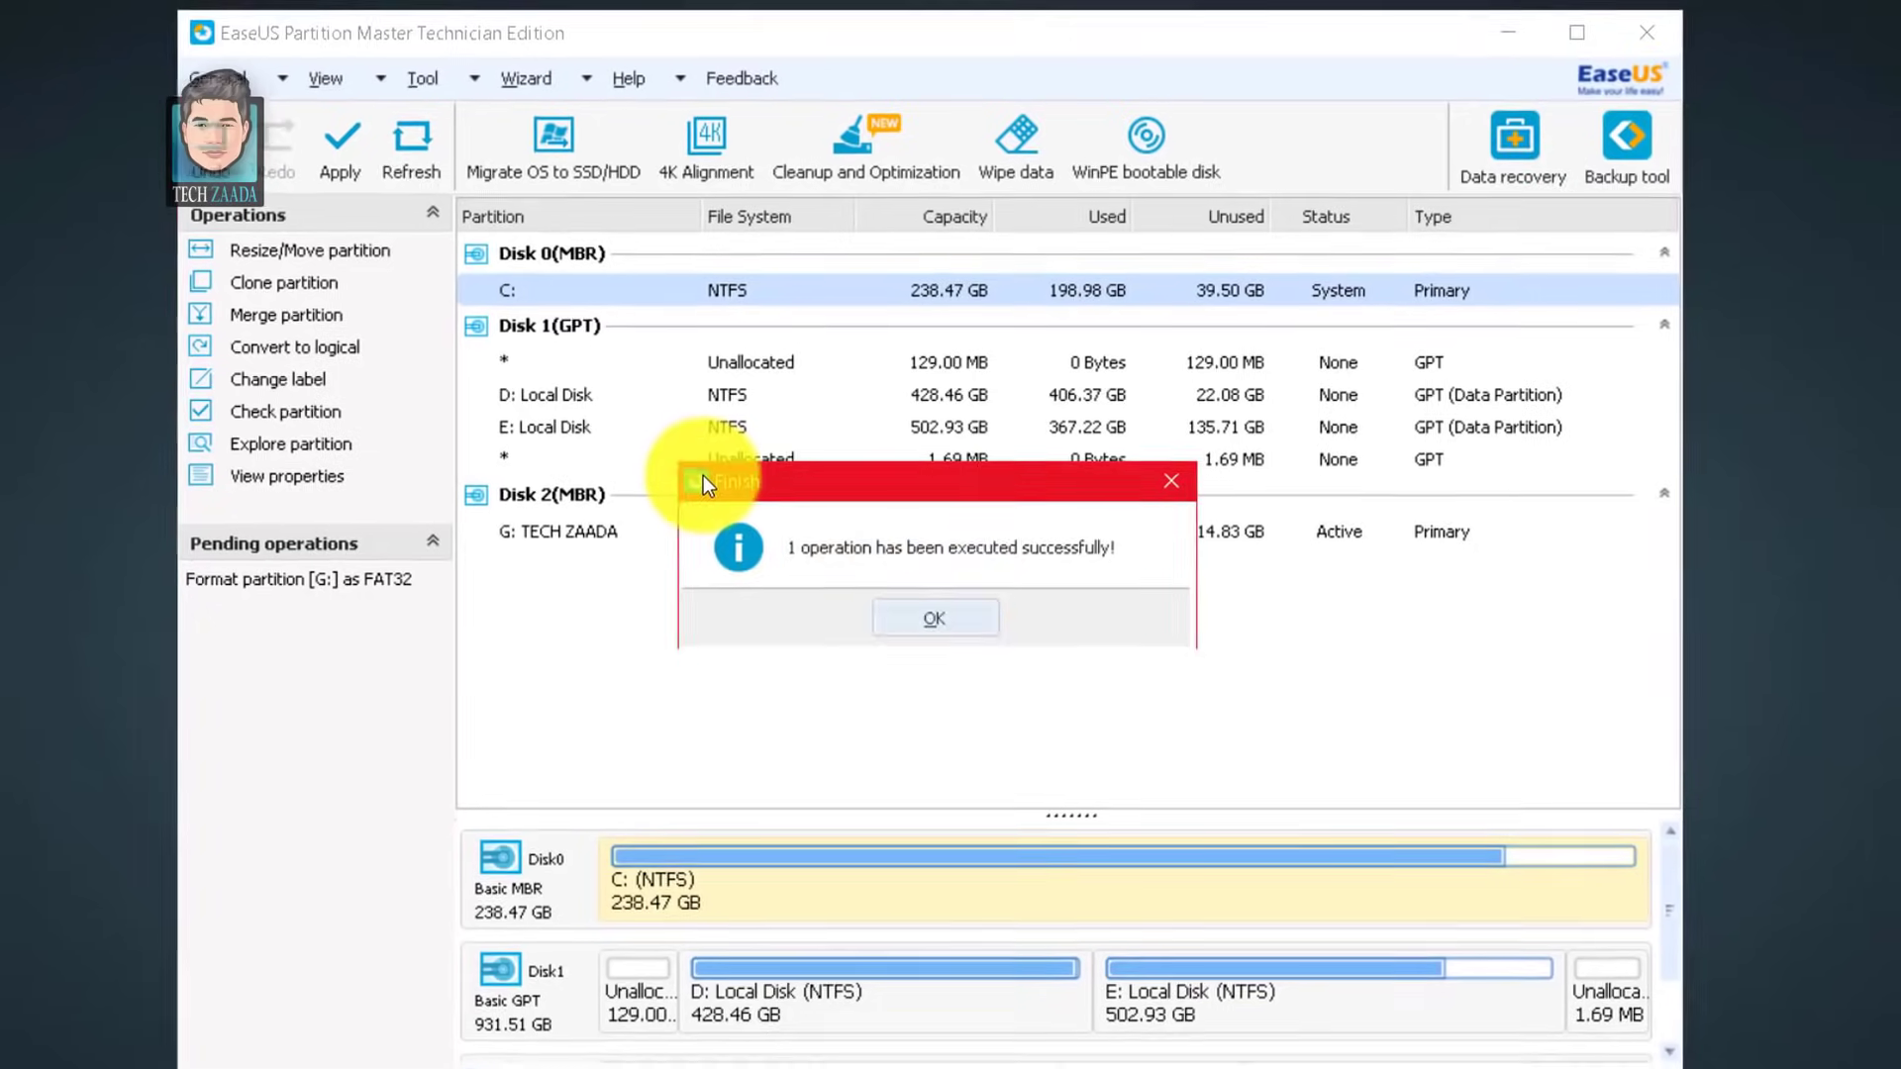
pyautogui.click(936, 623)
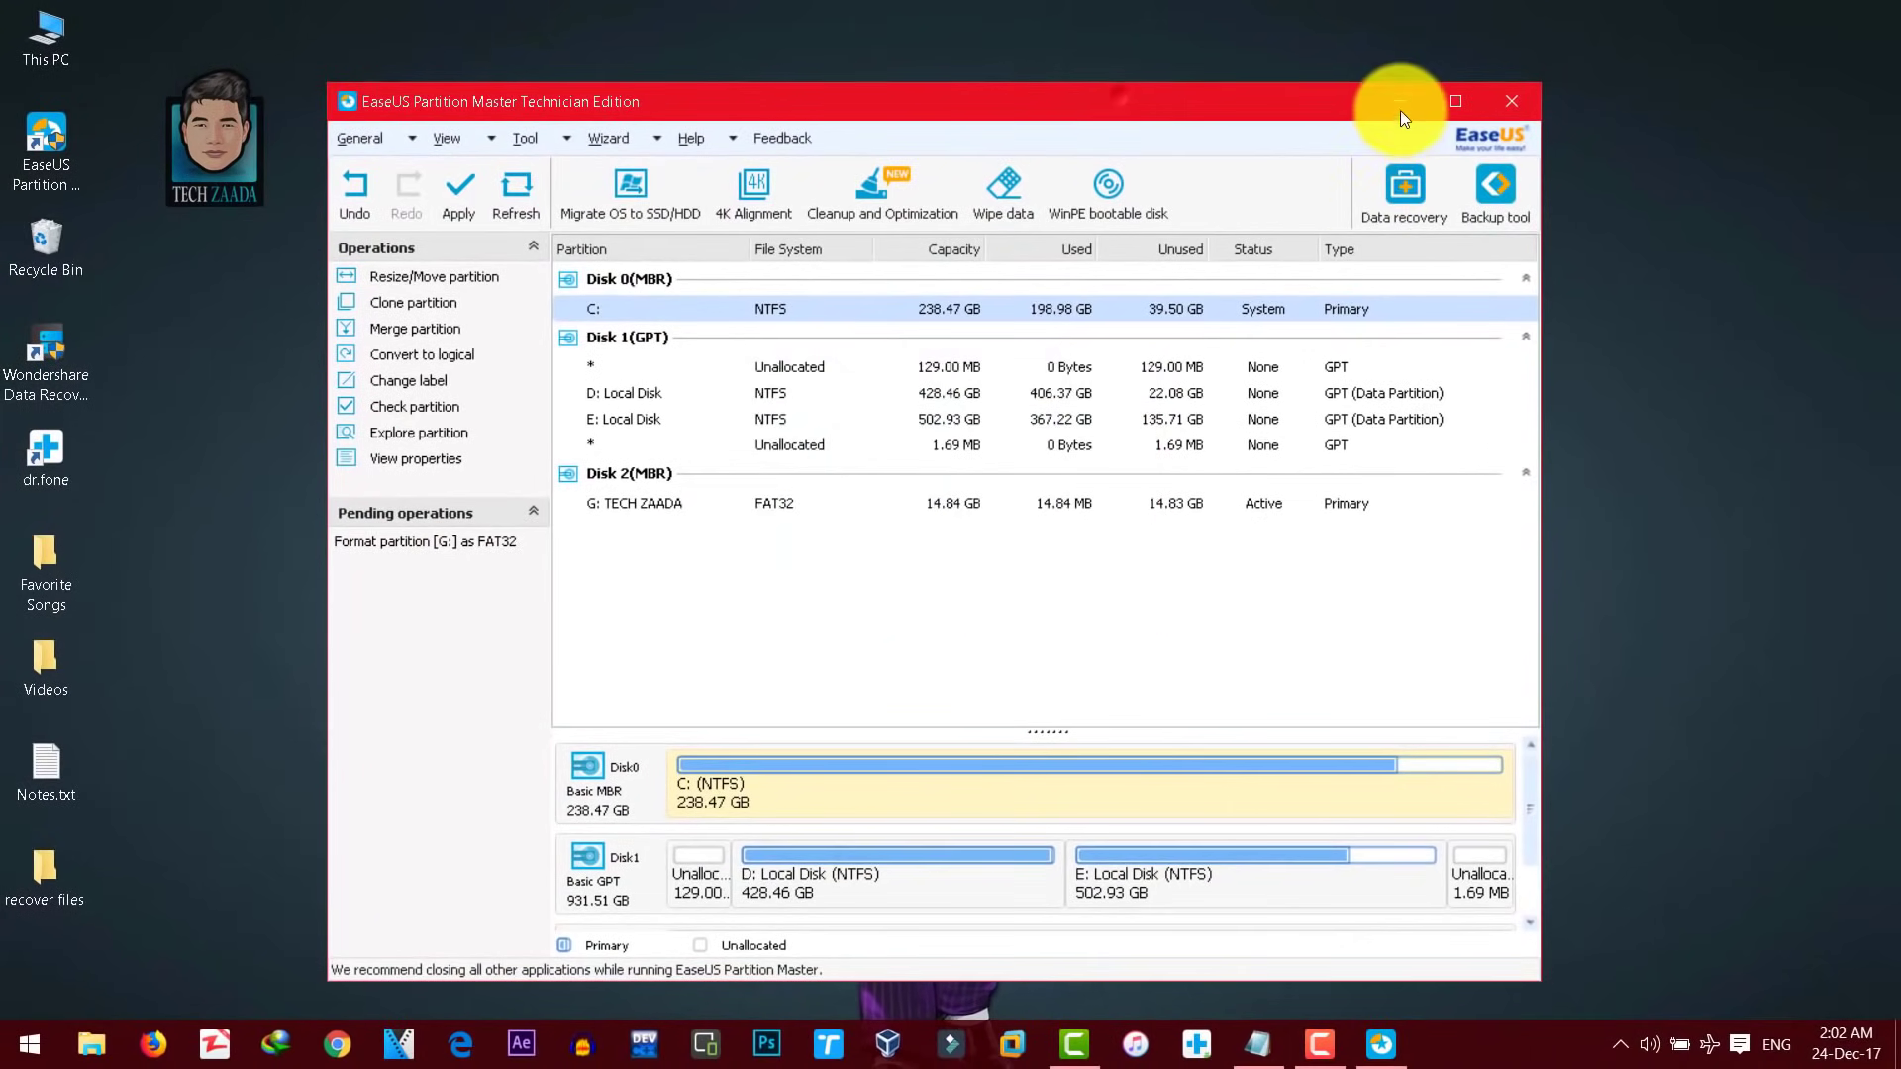
pyautogui.click(1399, 102)
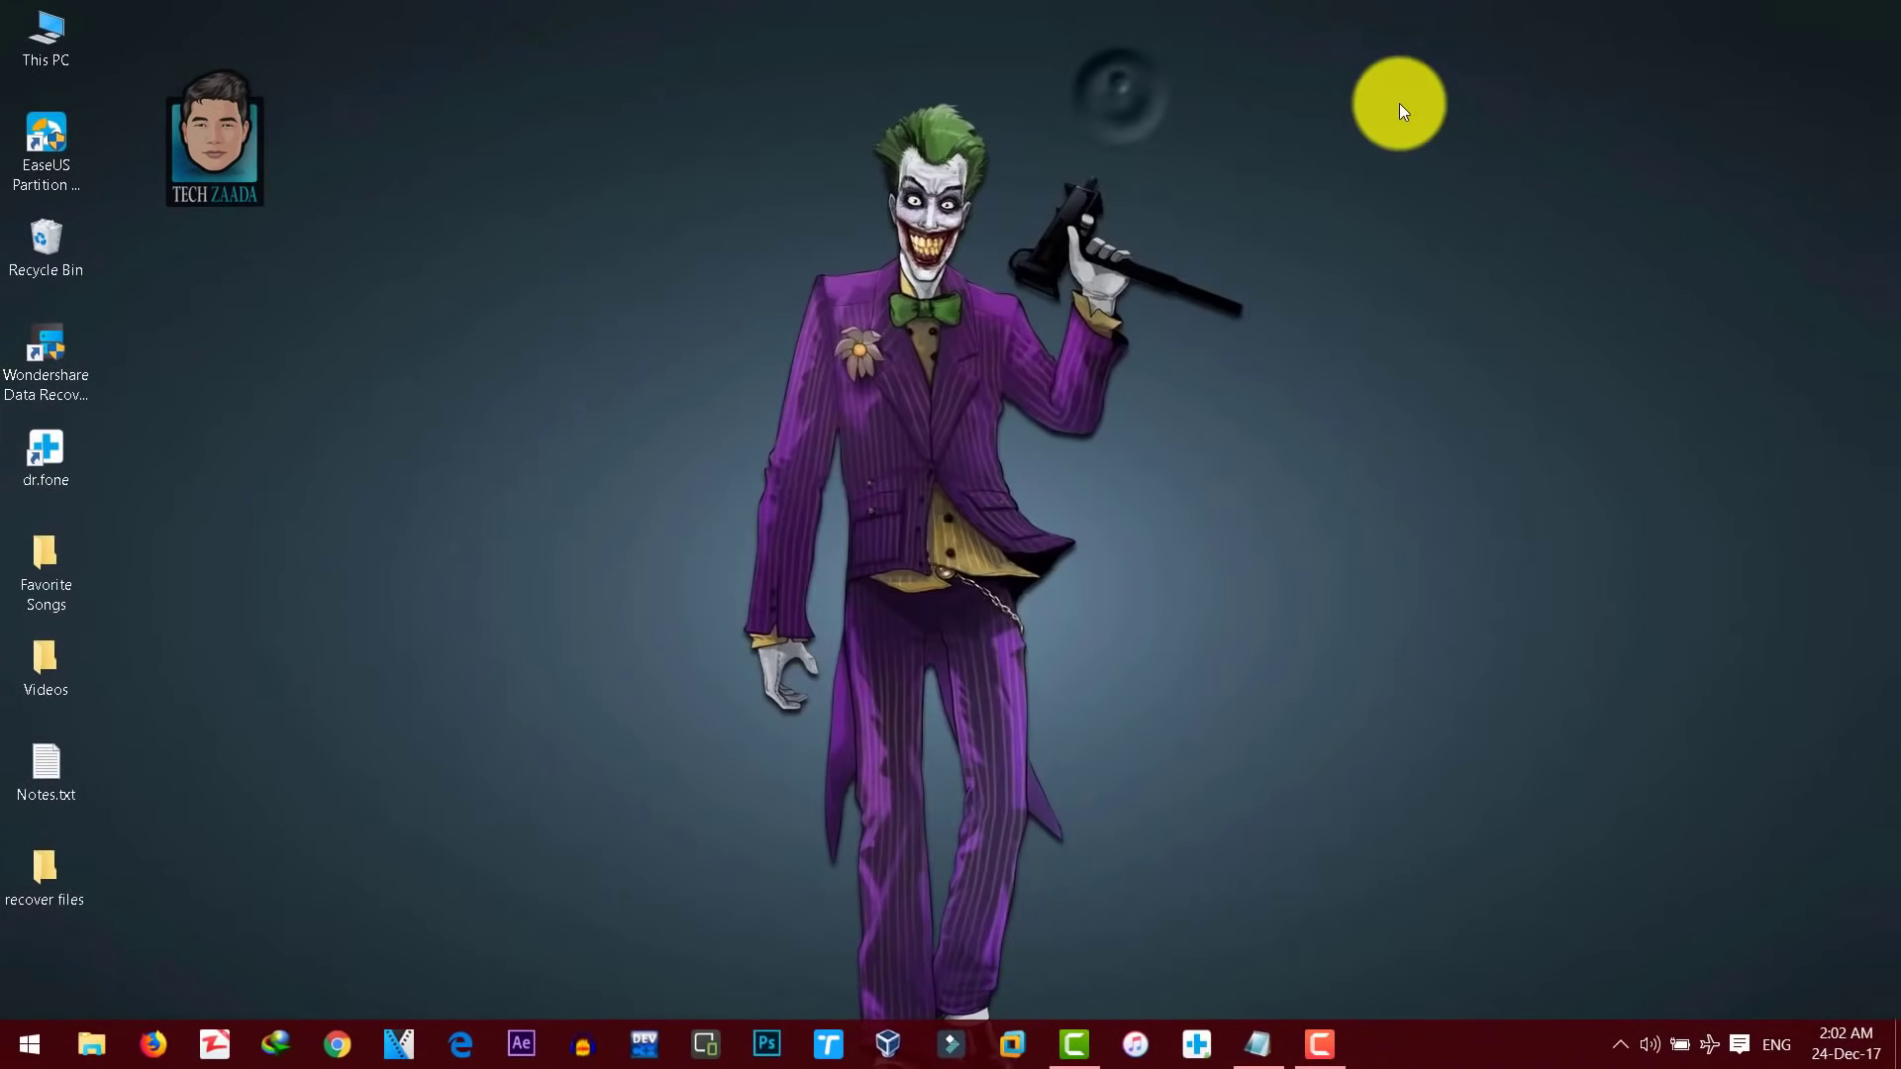
# Open TECH ZAADA (G:) in a maximized This PC window to check its contents, then return to This PC
pyautogui.doubleClick(50, 34)
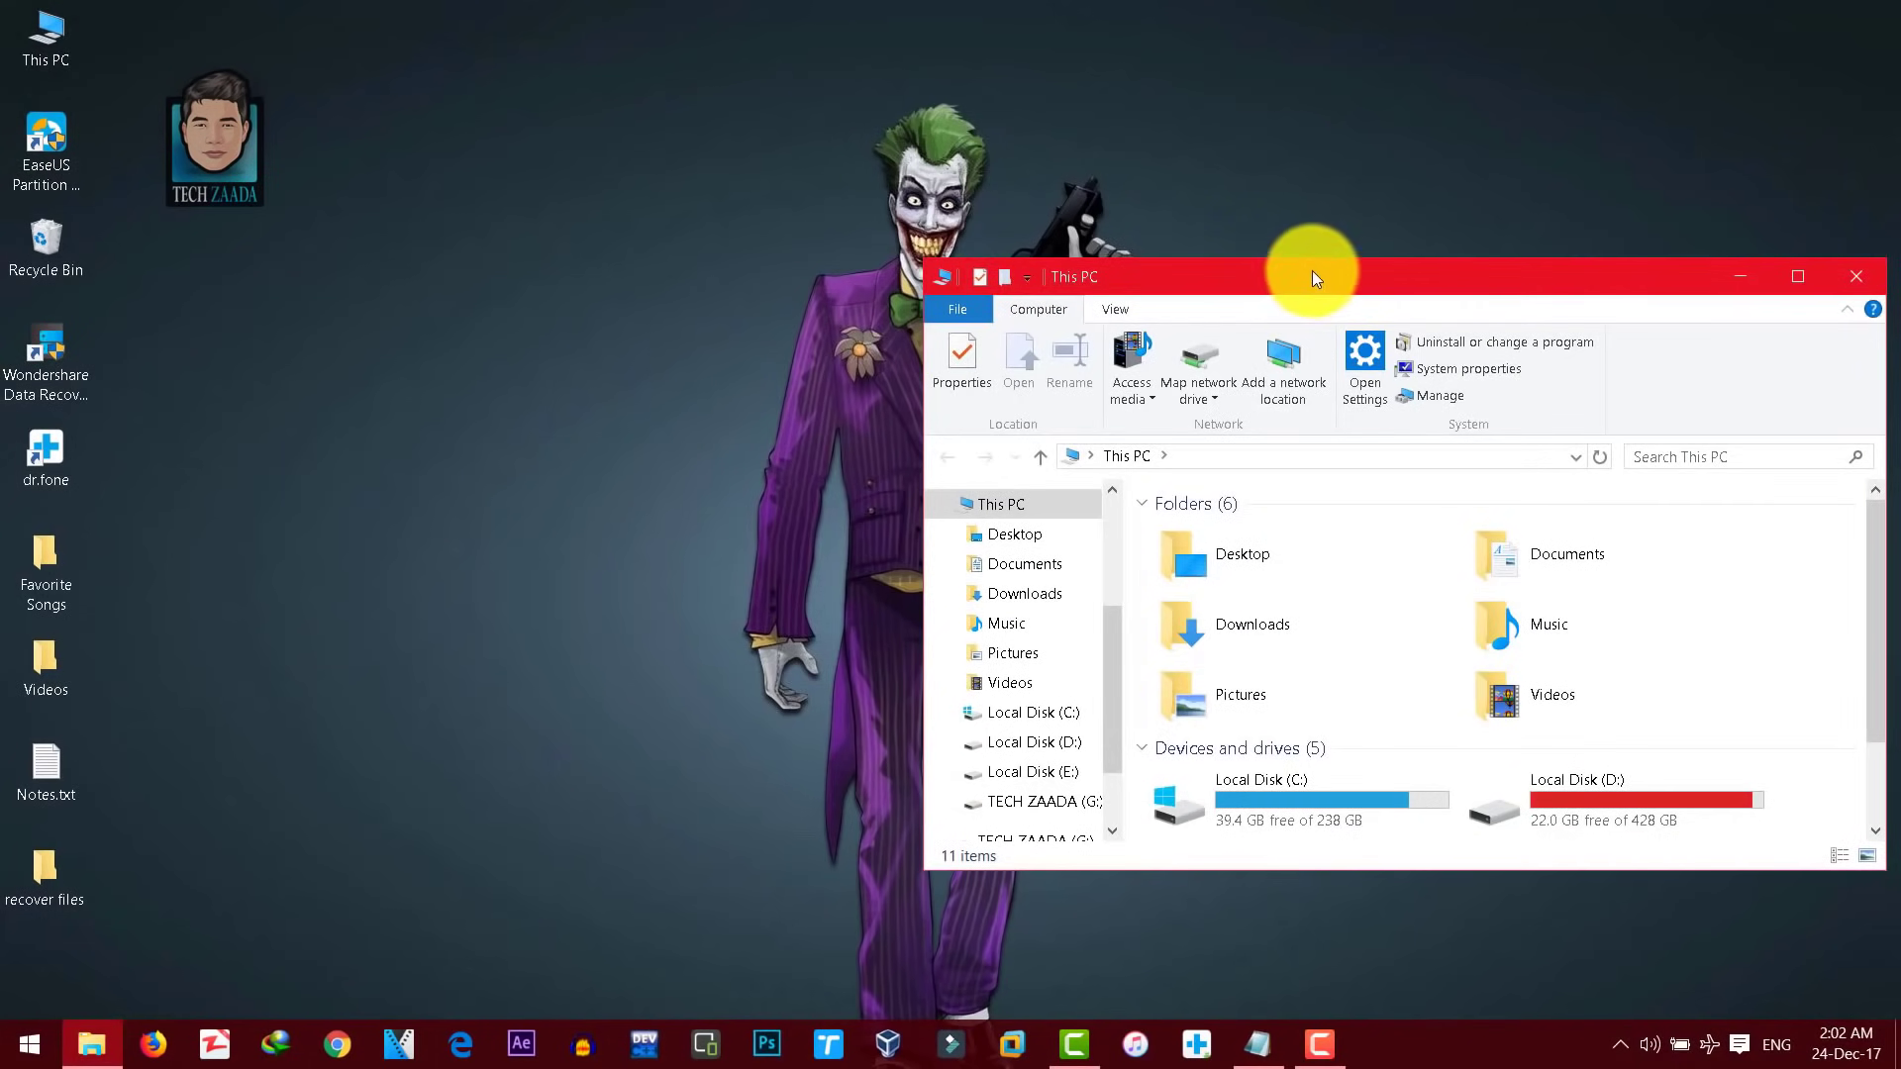
pyautogui.doubleClick(1311, 277)
pyautogui.click(1604, 455)
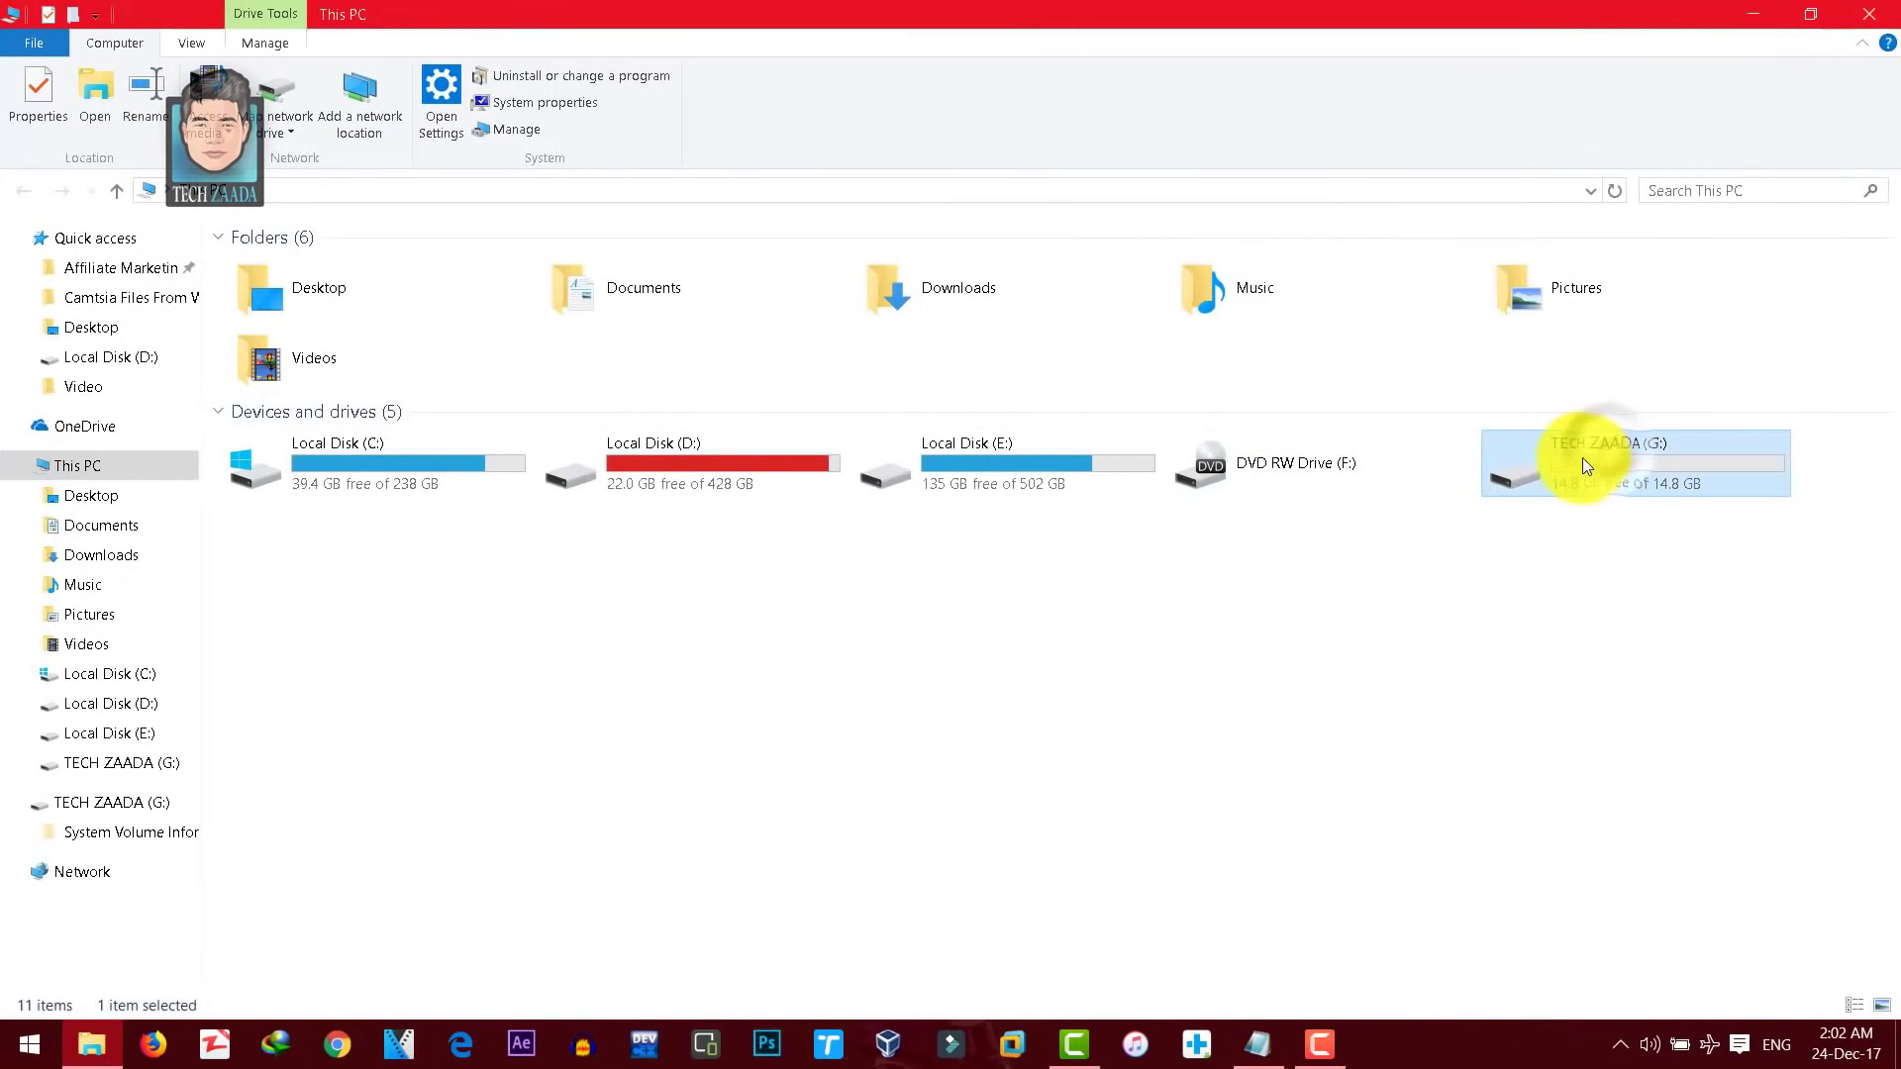
pyautogui.doubleClick(1582, 458)
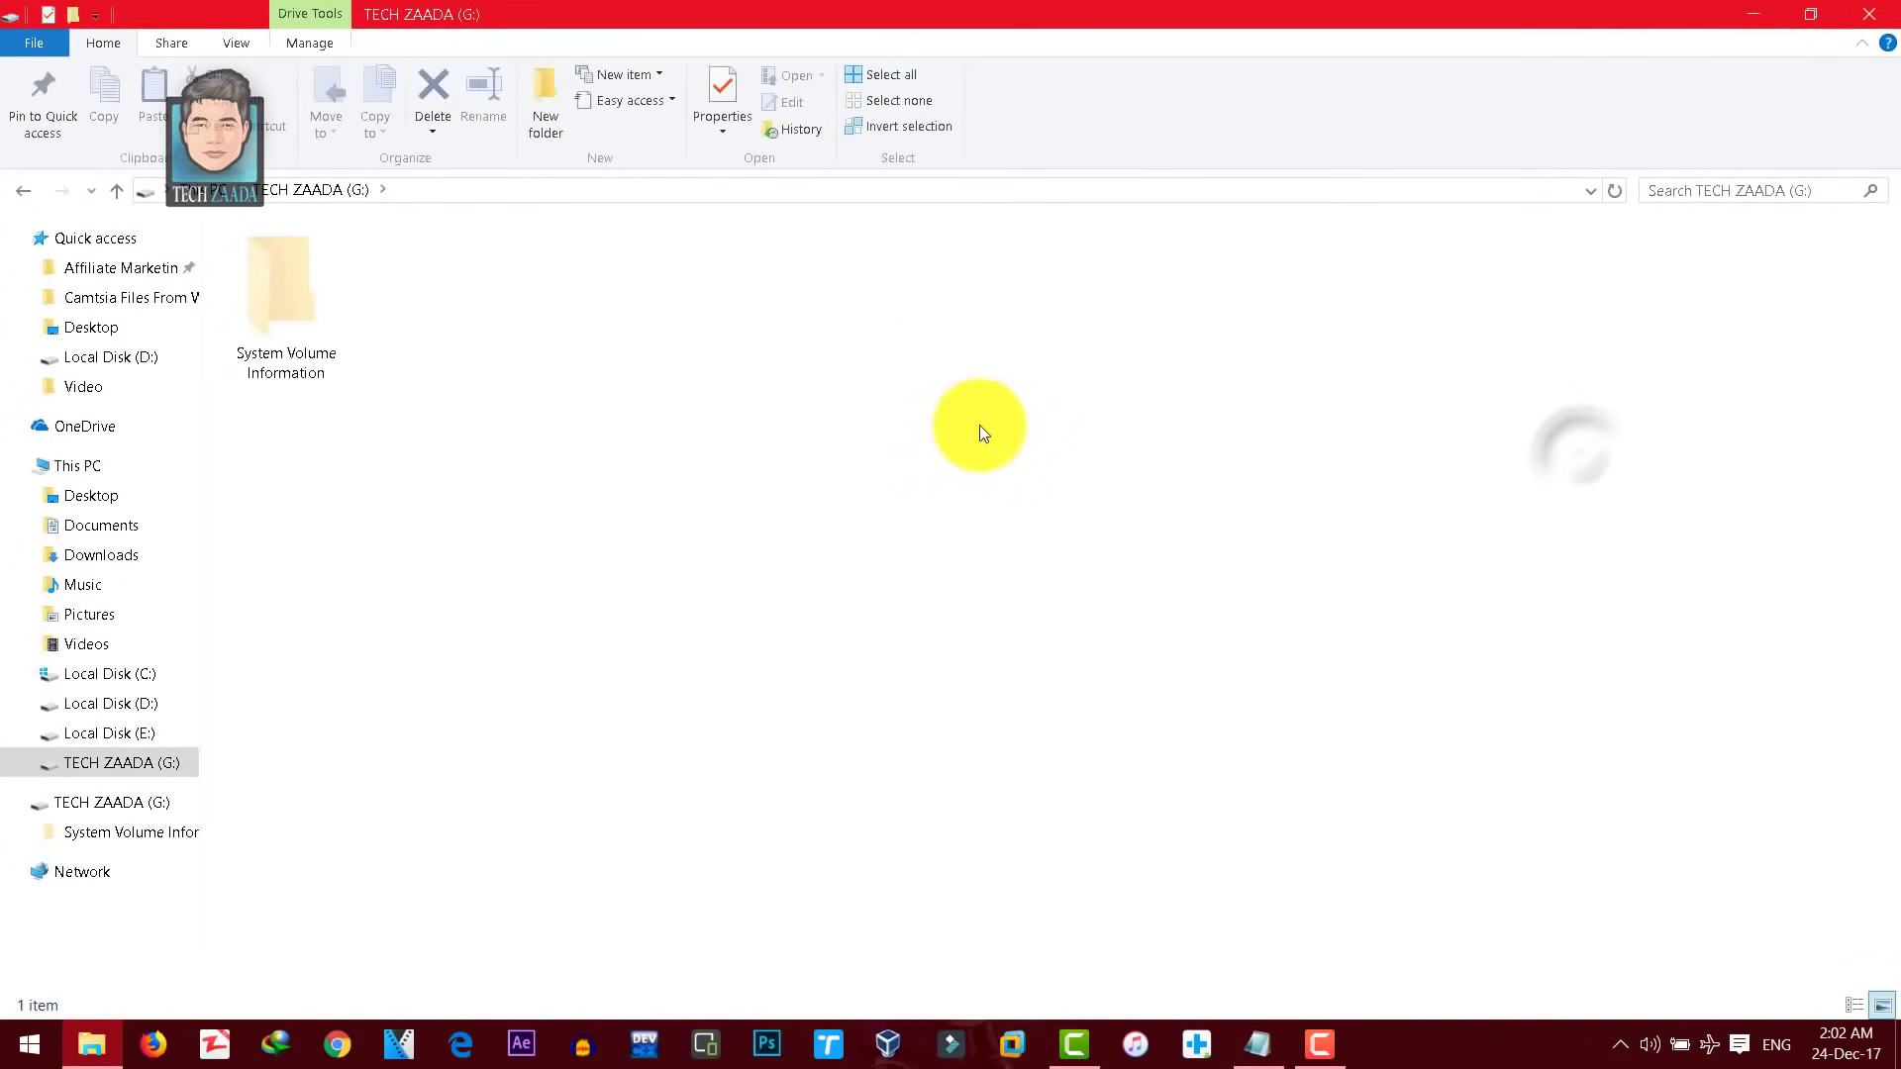
pyautogui.click(22, 190)
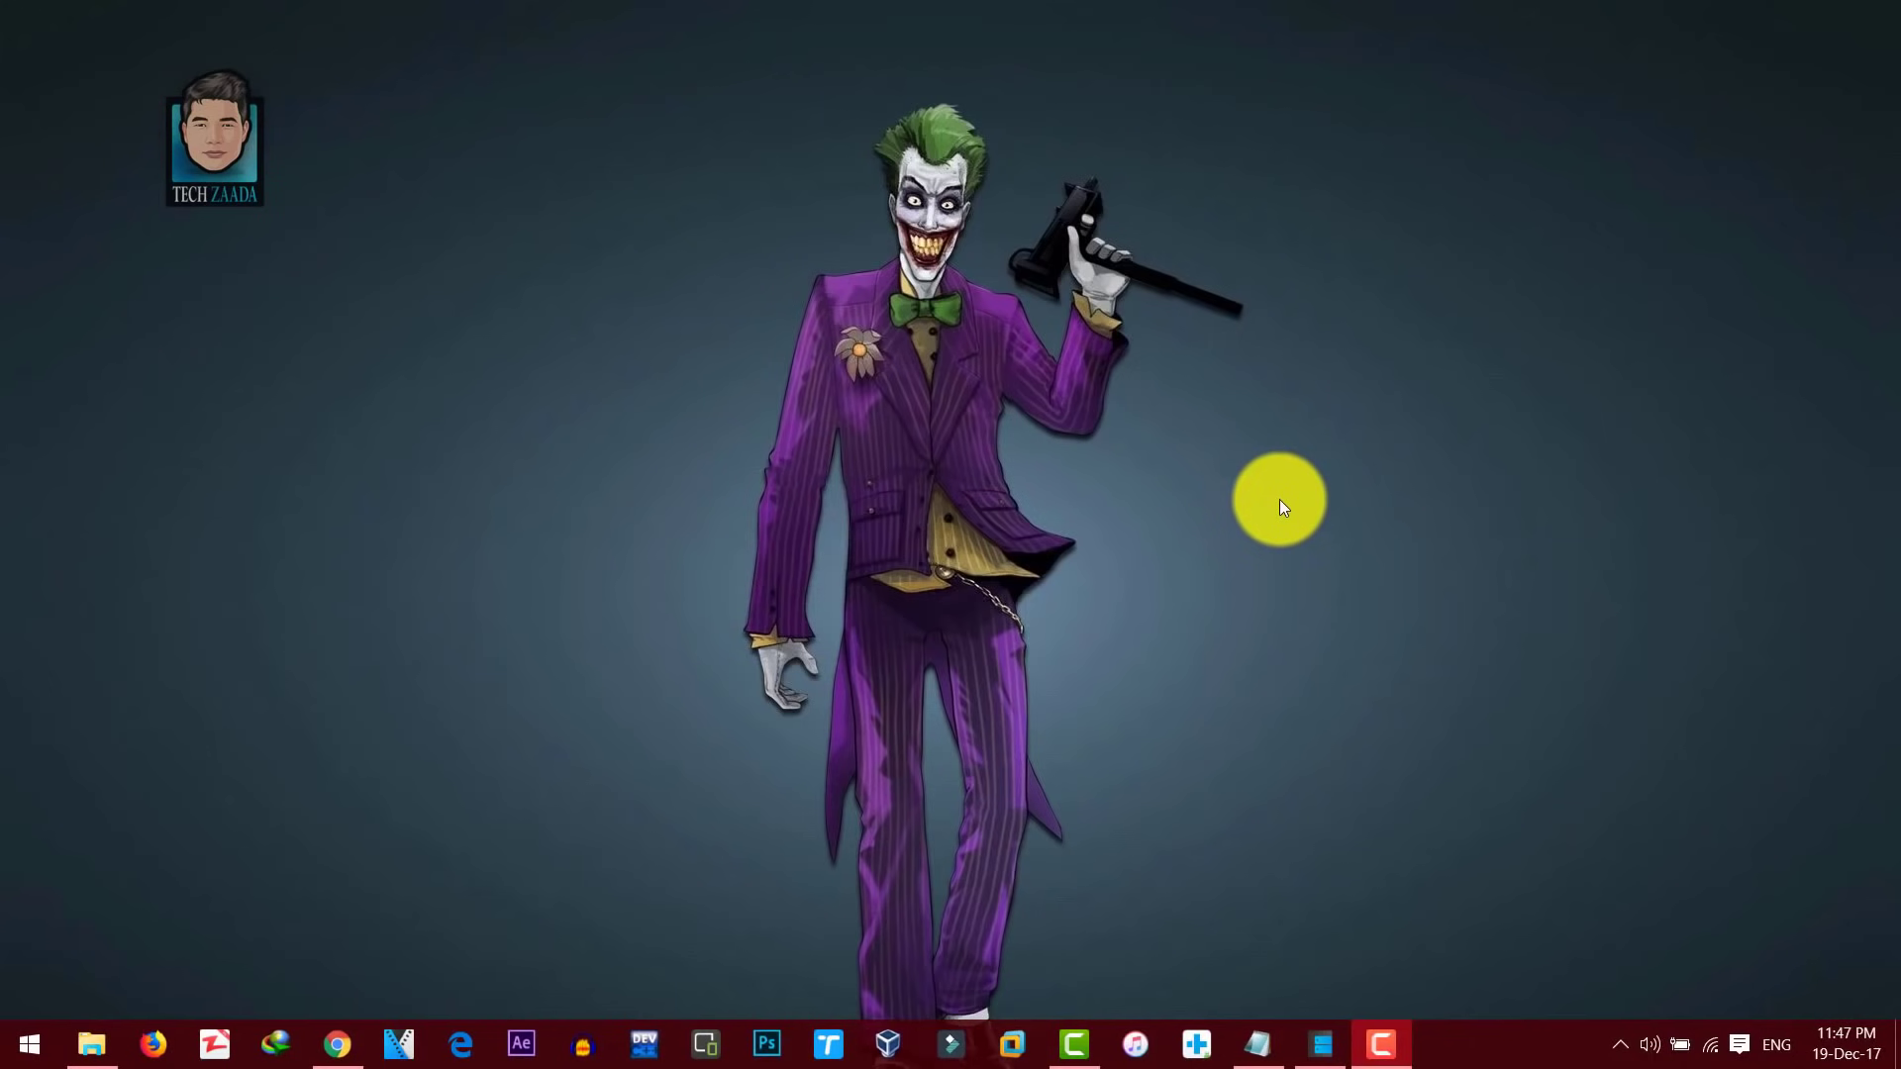
pyautogui.click(331, 1050)
pyautogui.moveTo(495, 346); pyautogui.dragTo(1400, 388)
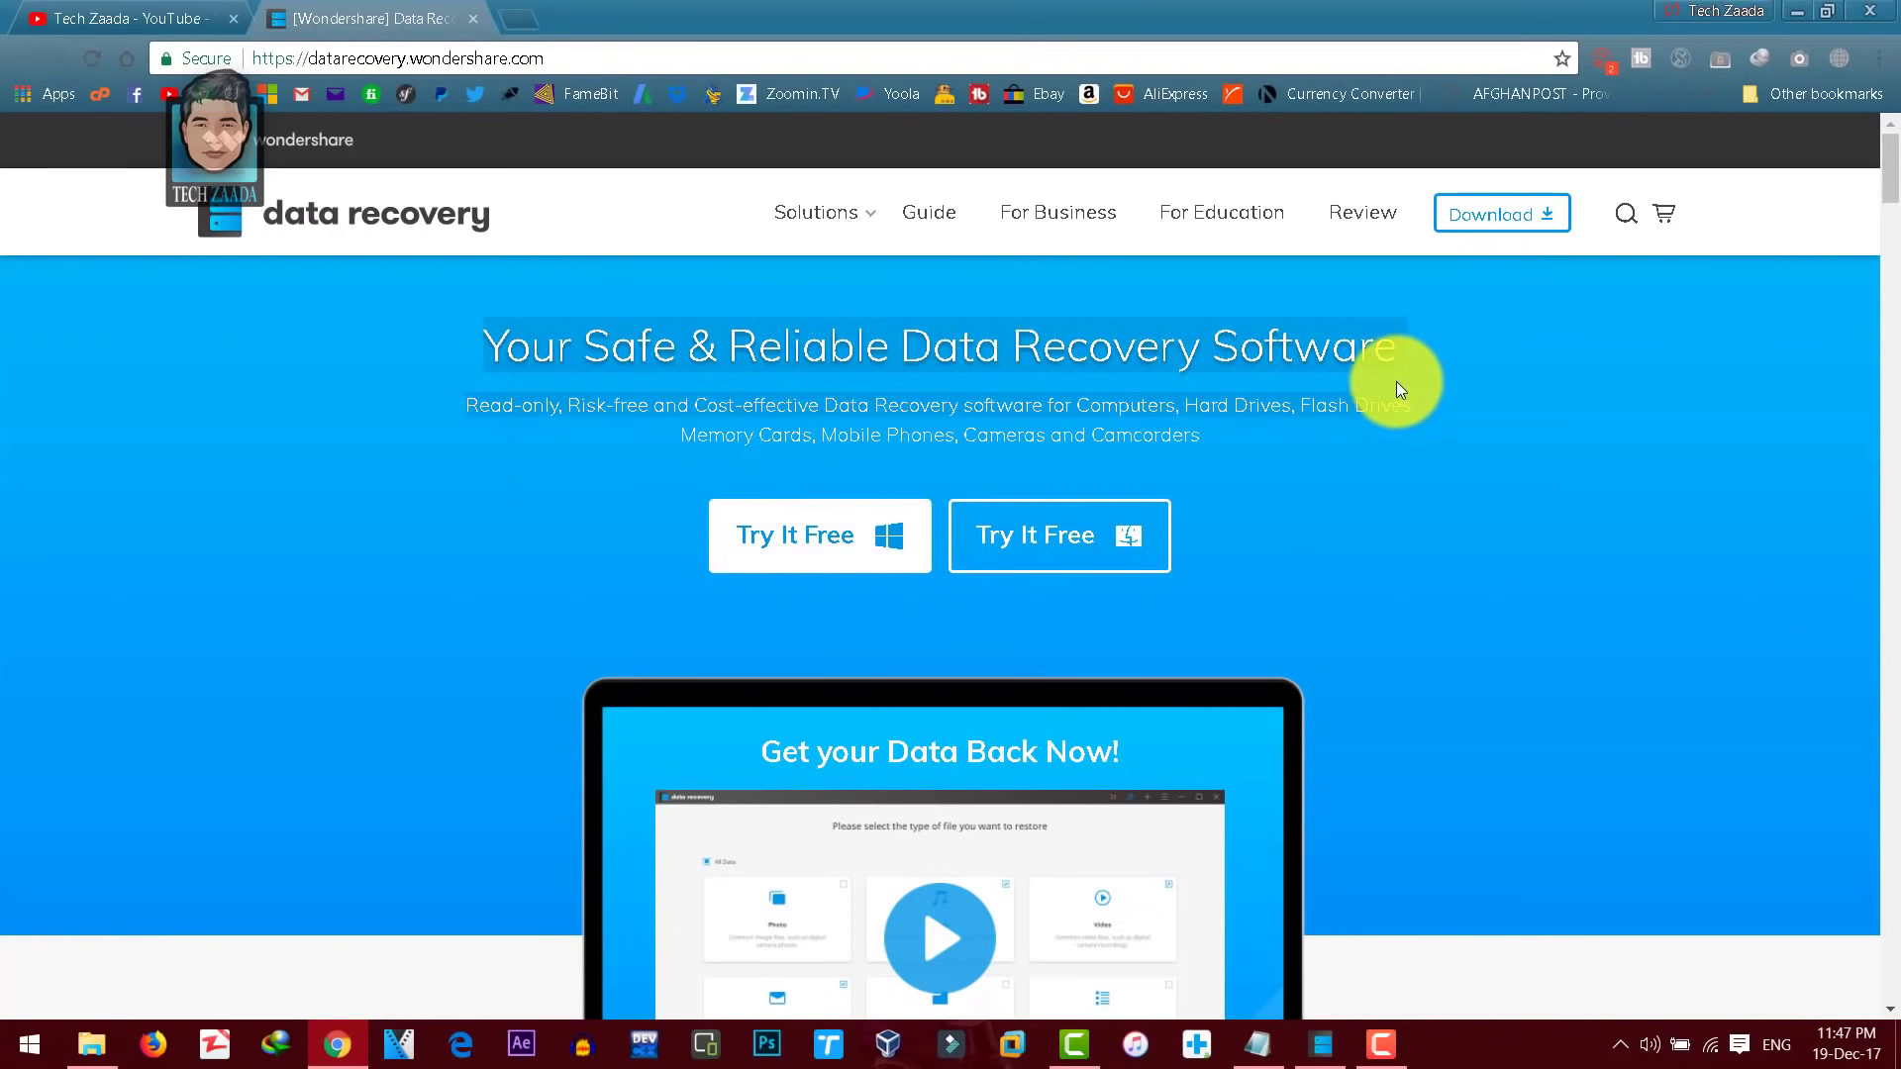
pyautogui.click(774, 439)
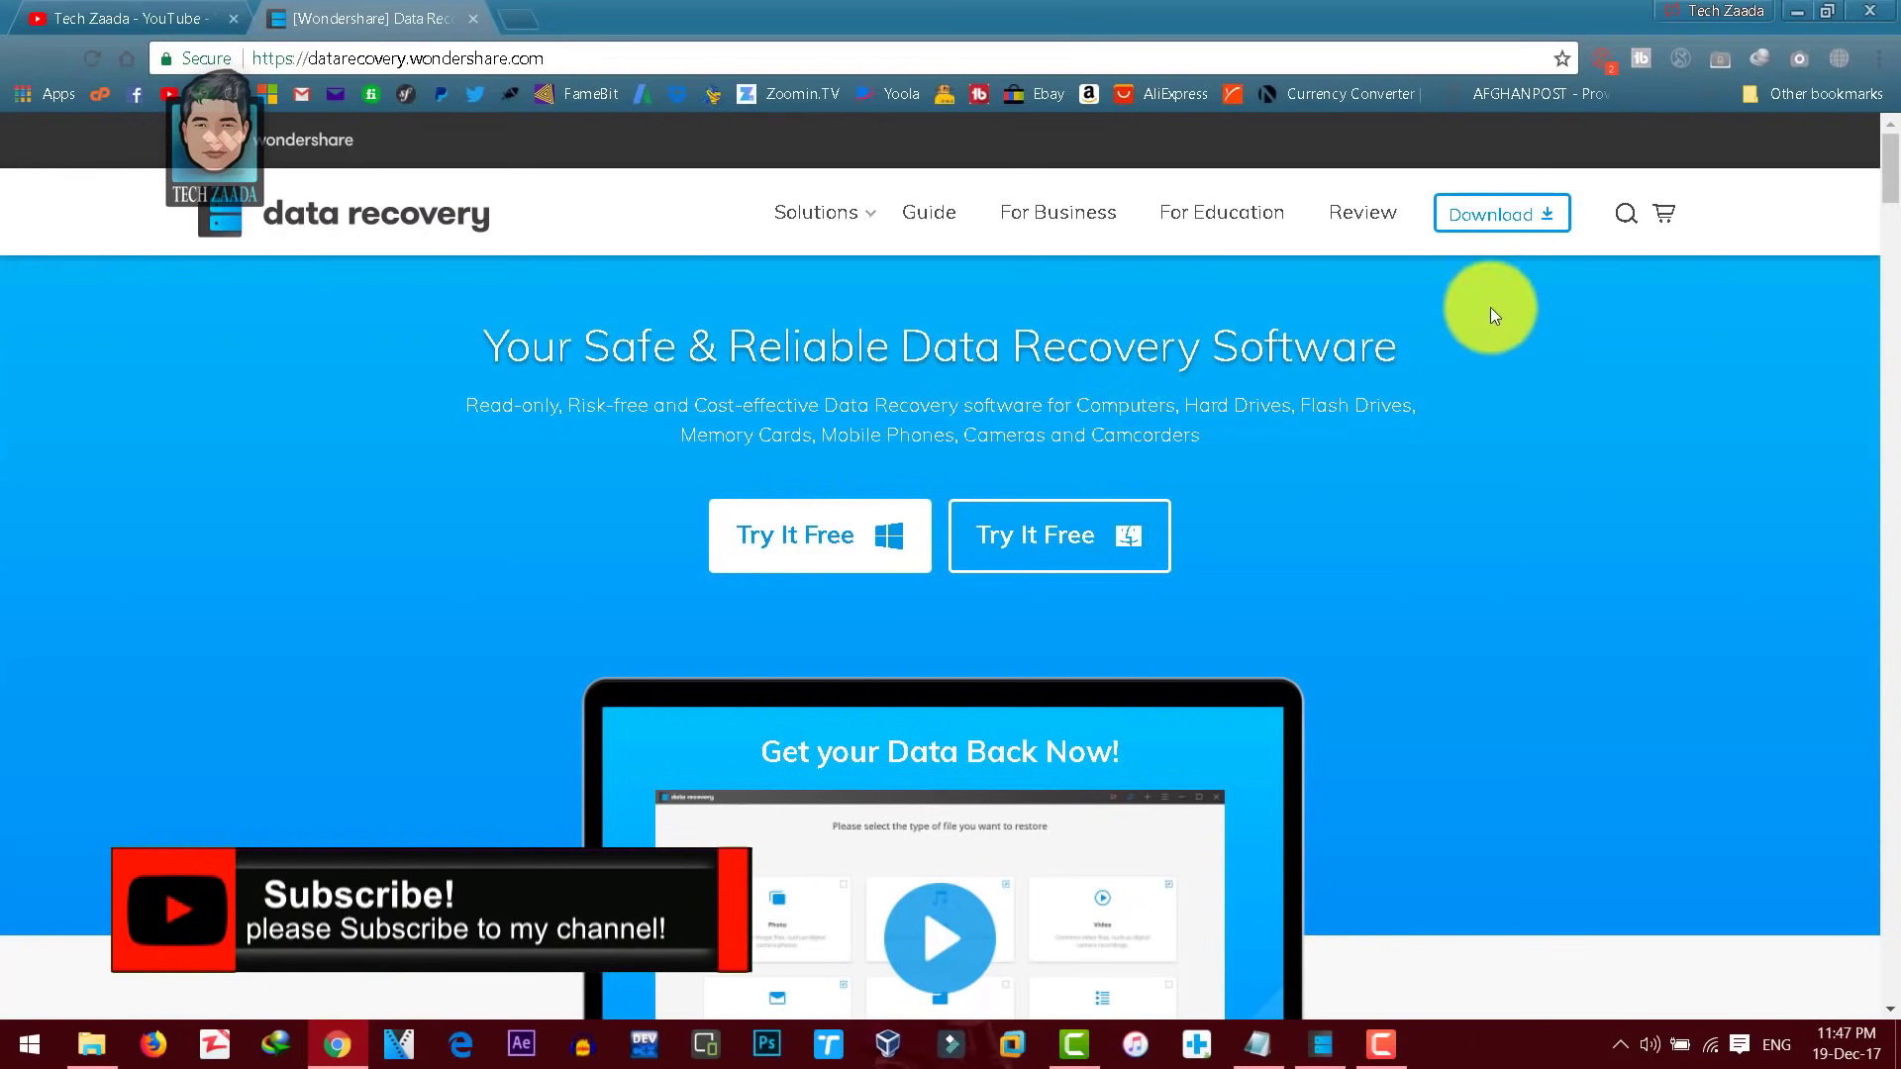
pyautogui.click(1794, 12)
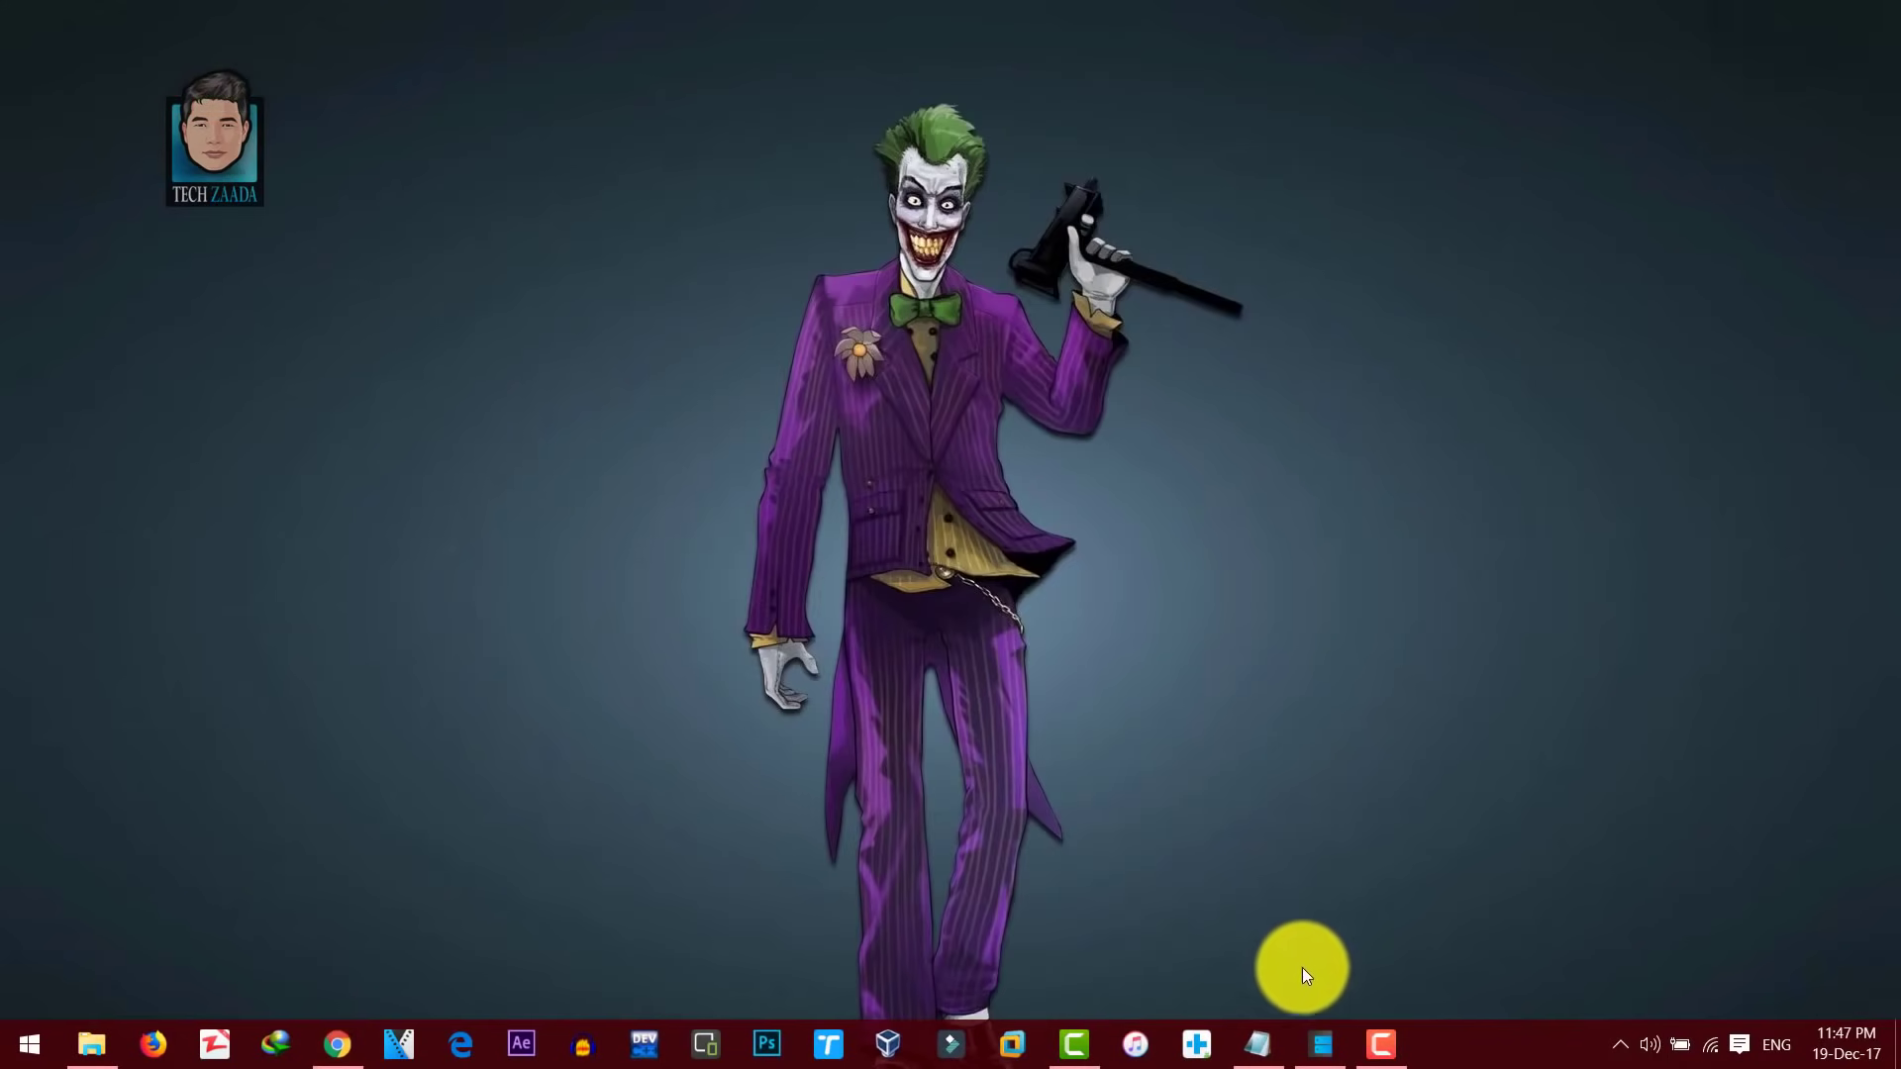
# Restore the Data Recovery window and select all file types for recovery
pyautogui.click(1321, 1034)
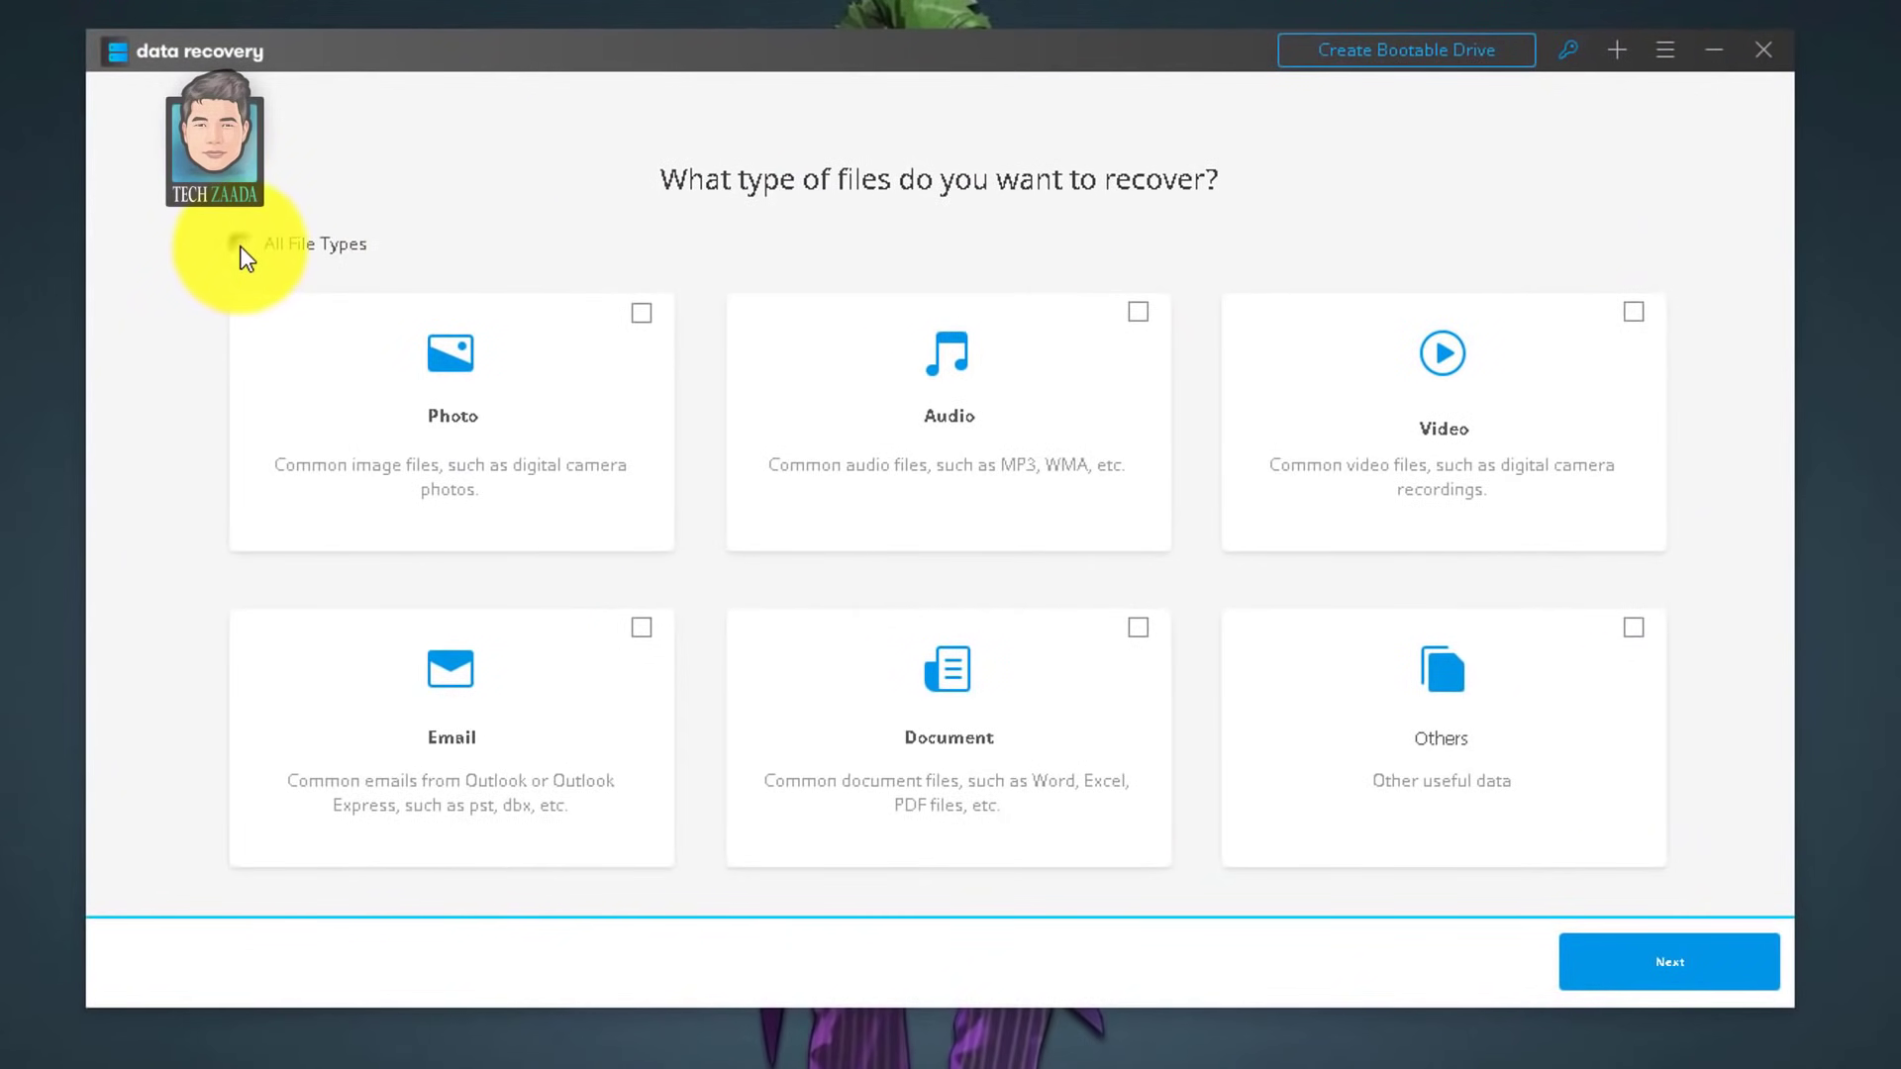
pyautogui.click(240, 245)
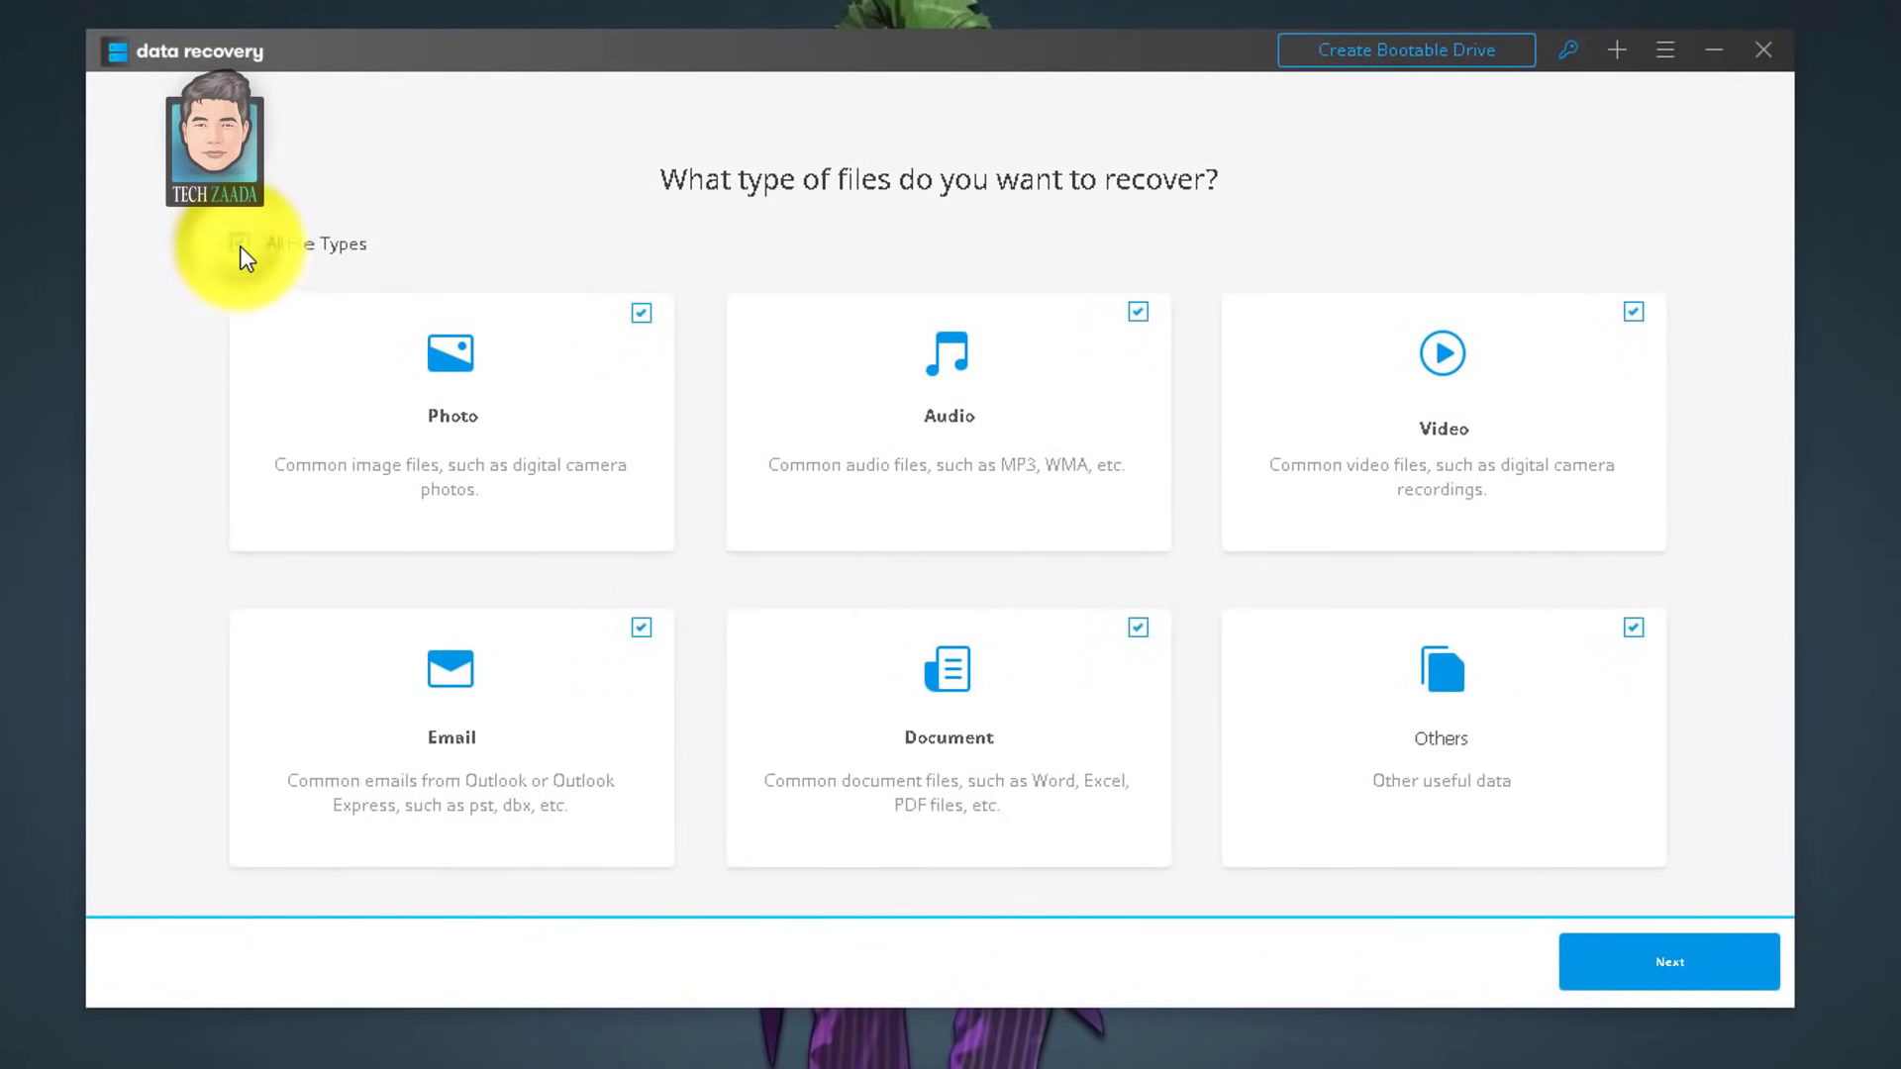
pyautogui.click(1672, 976)
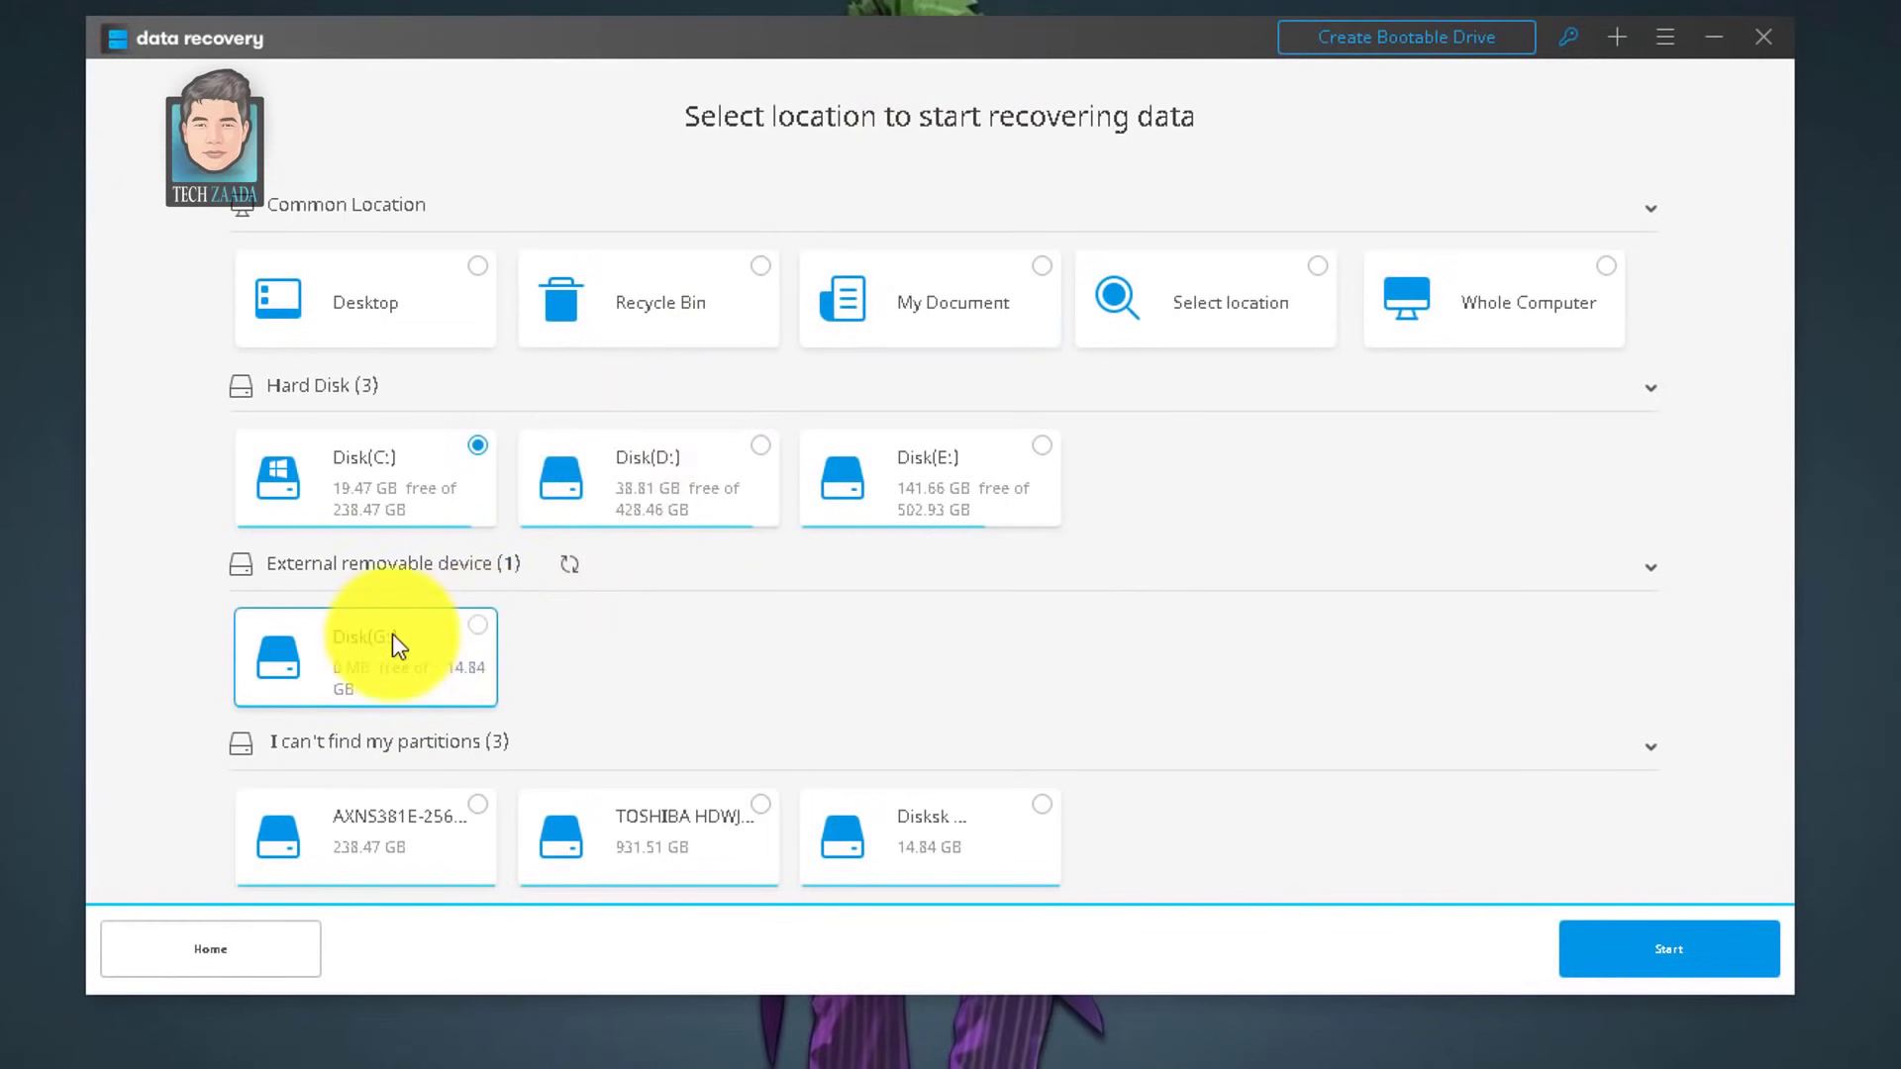
# Choose the USB drive Disk(G:) as the scan location and start scanning
pyautogui.click(480, 631)
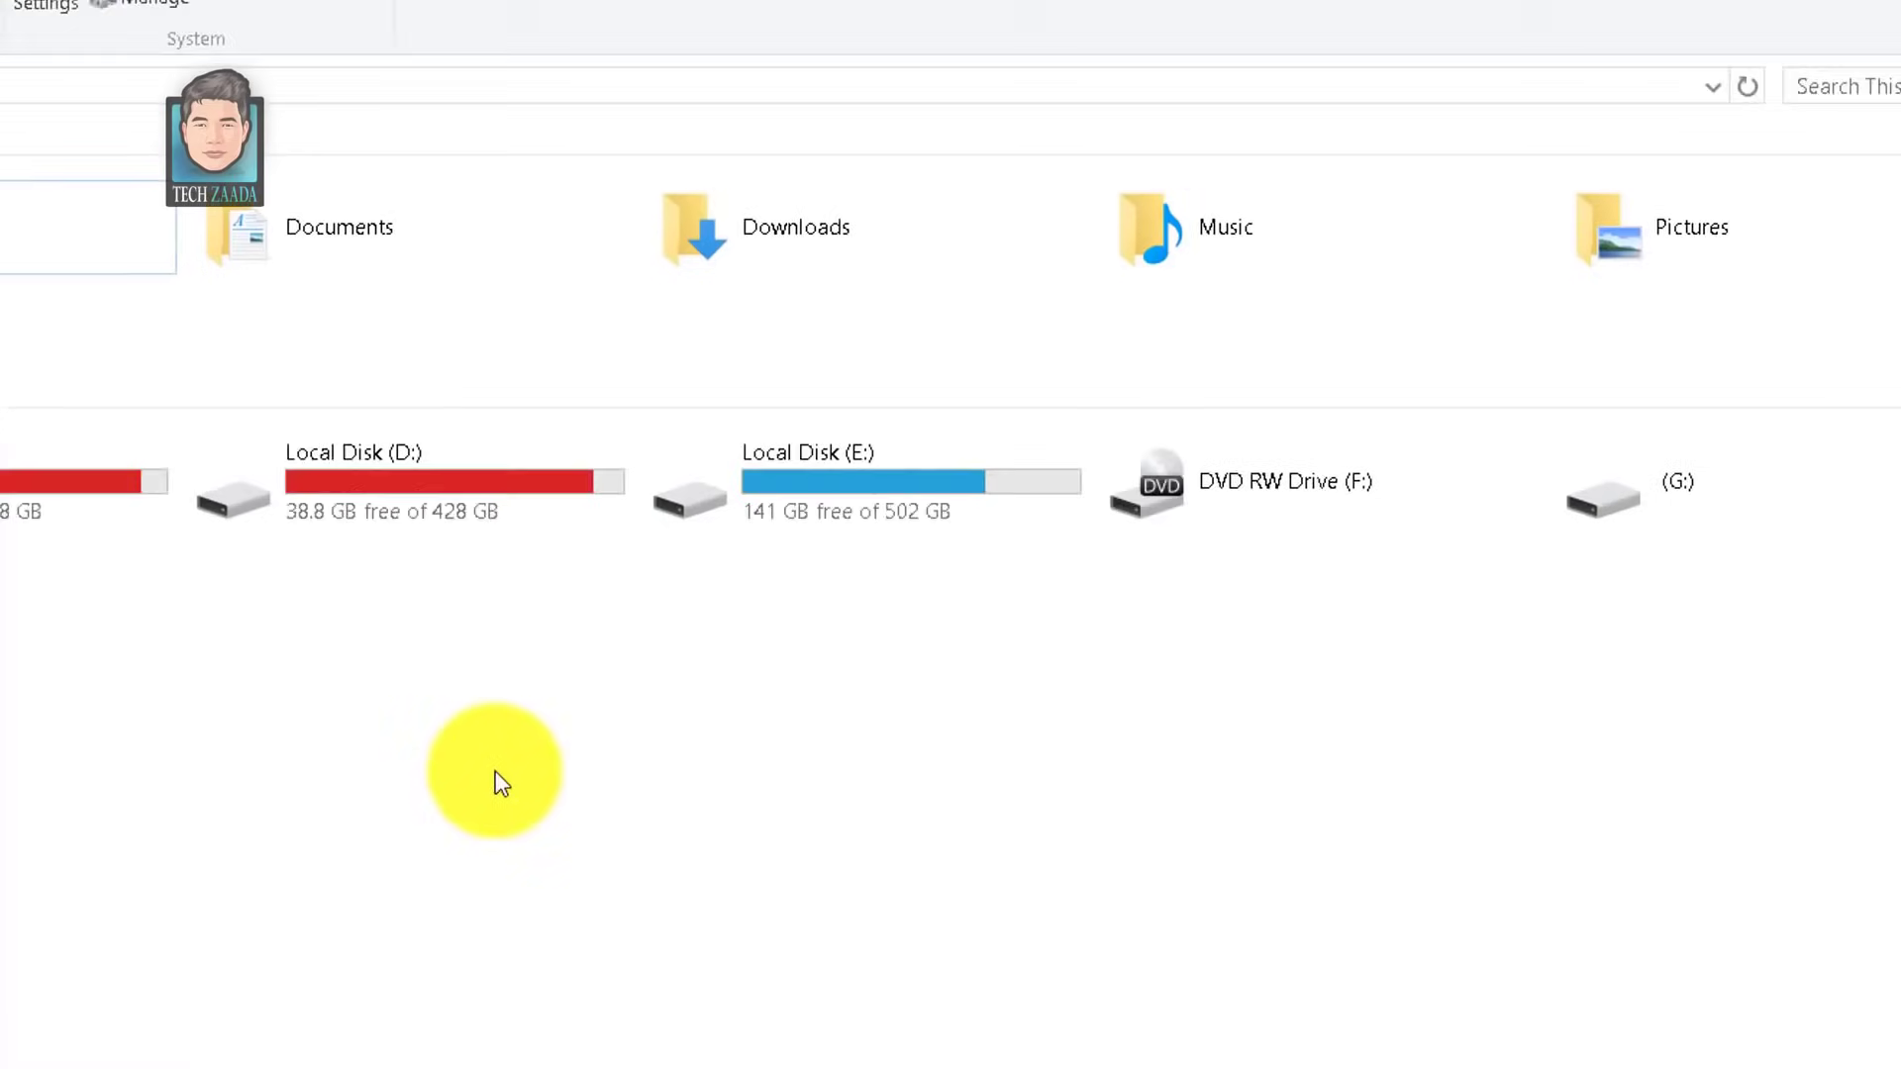
pyautogui.click(1665, 508)
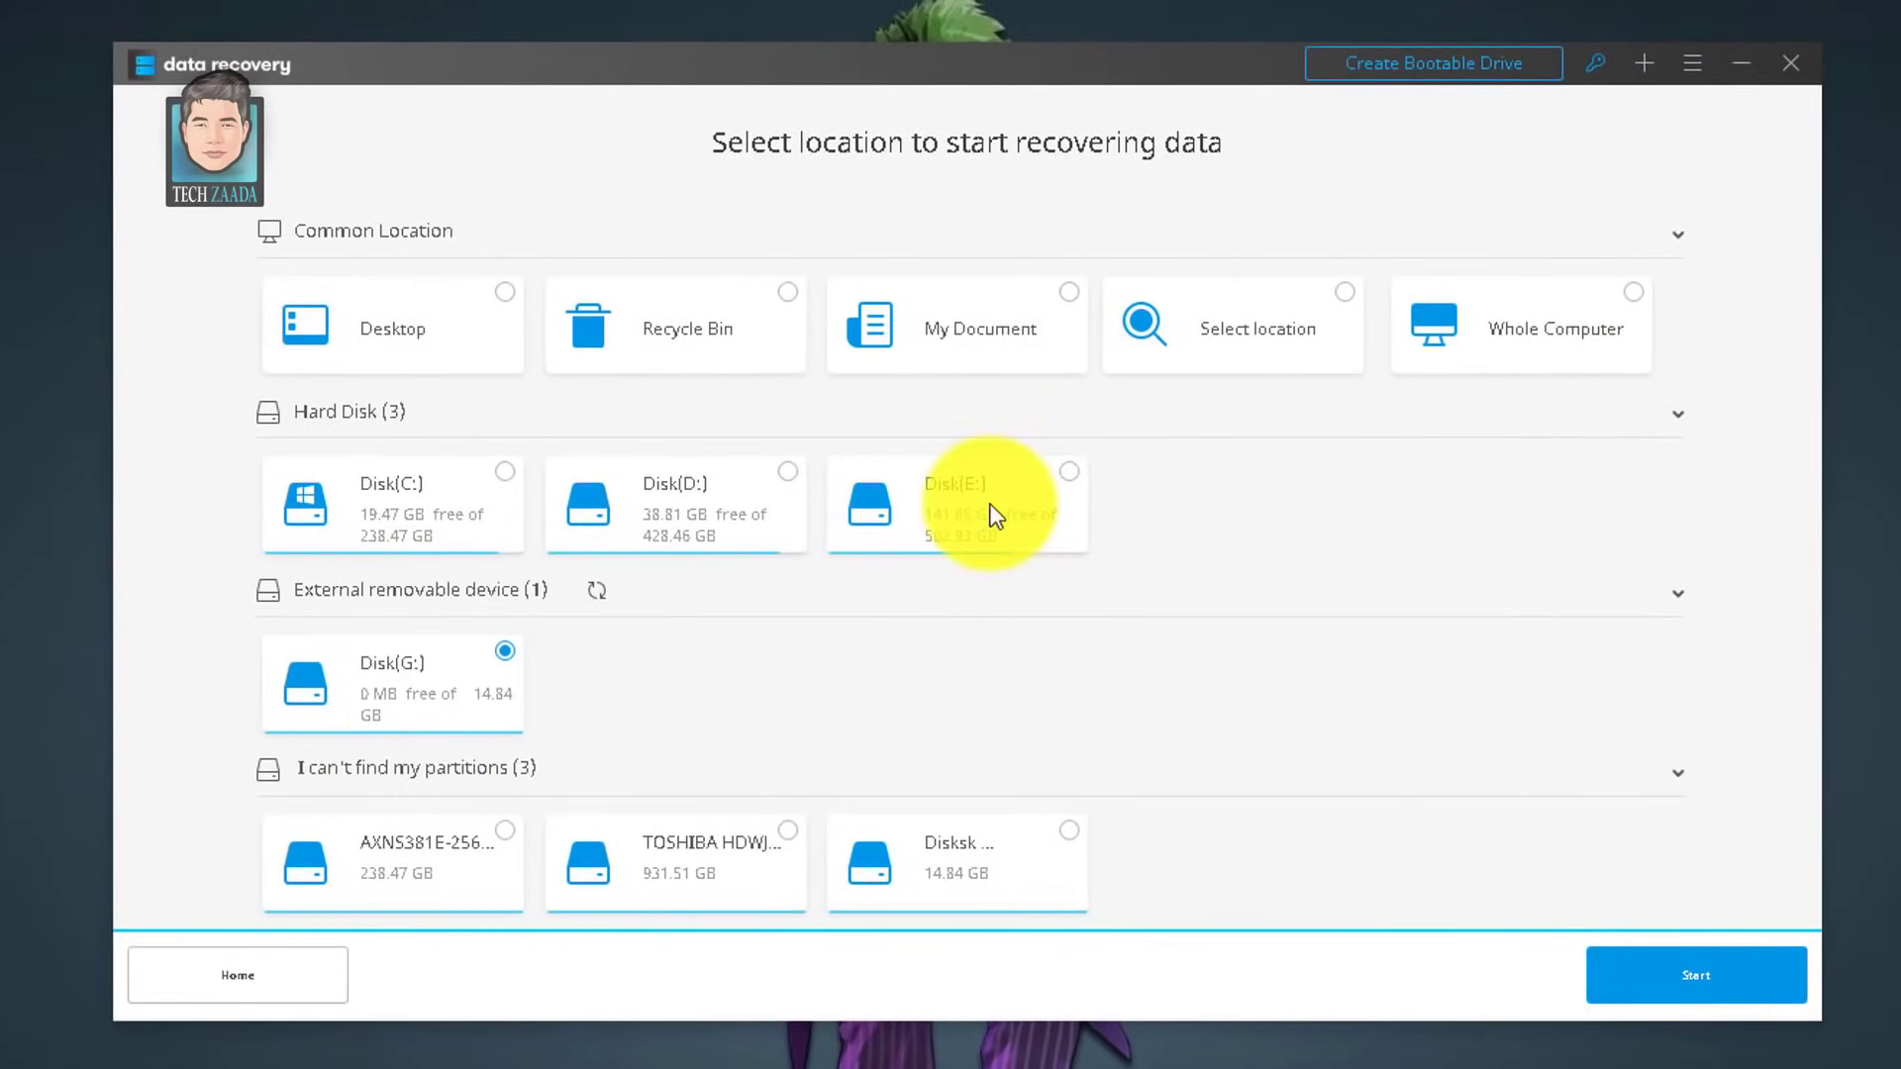
pyautogui.click(401, 691)
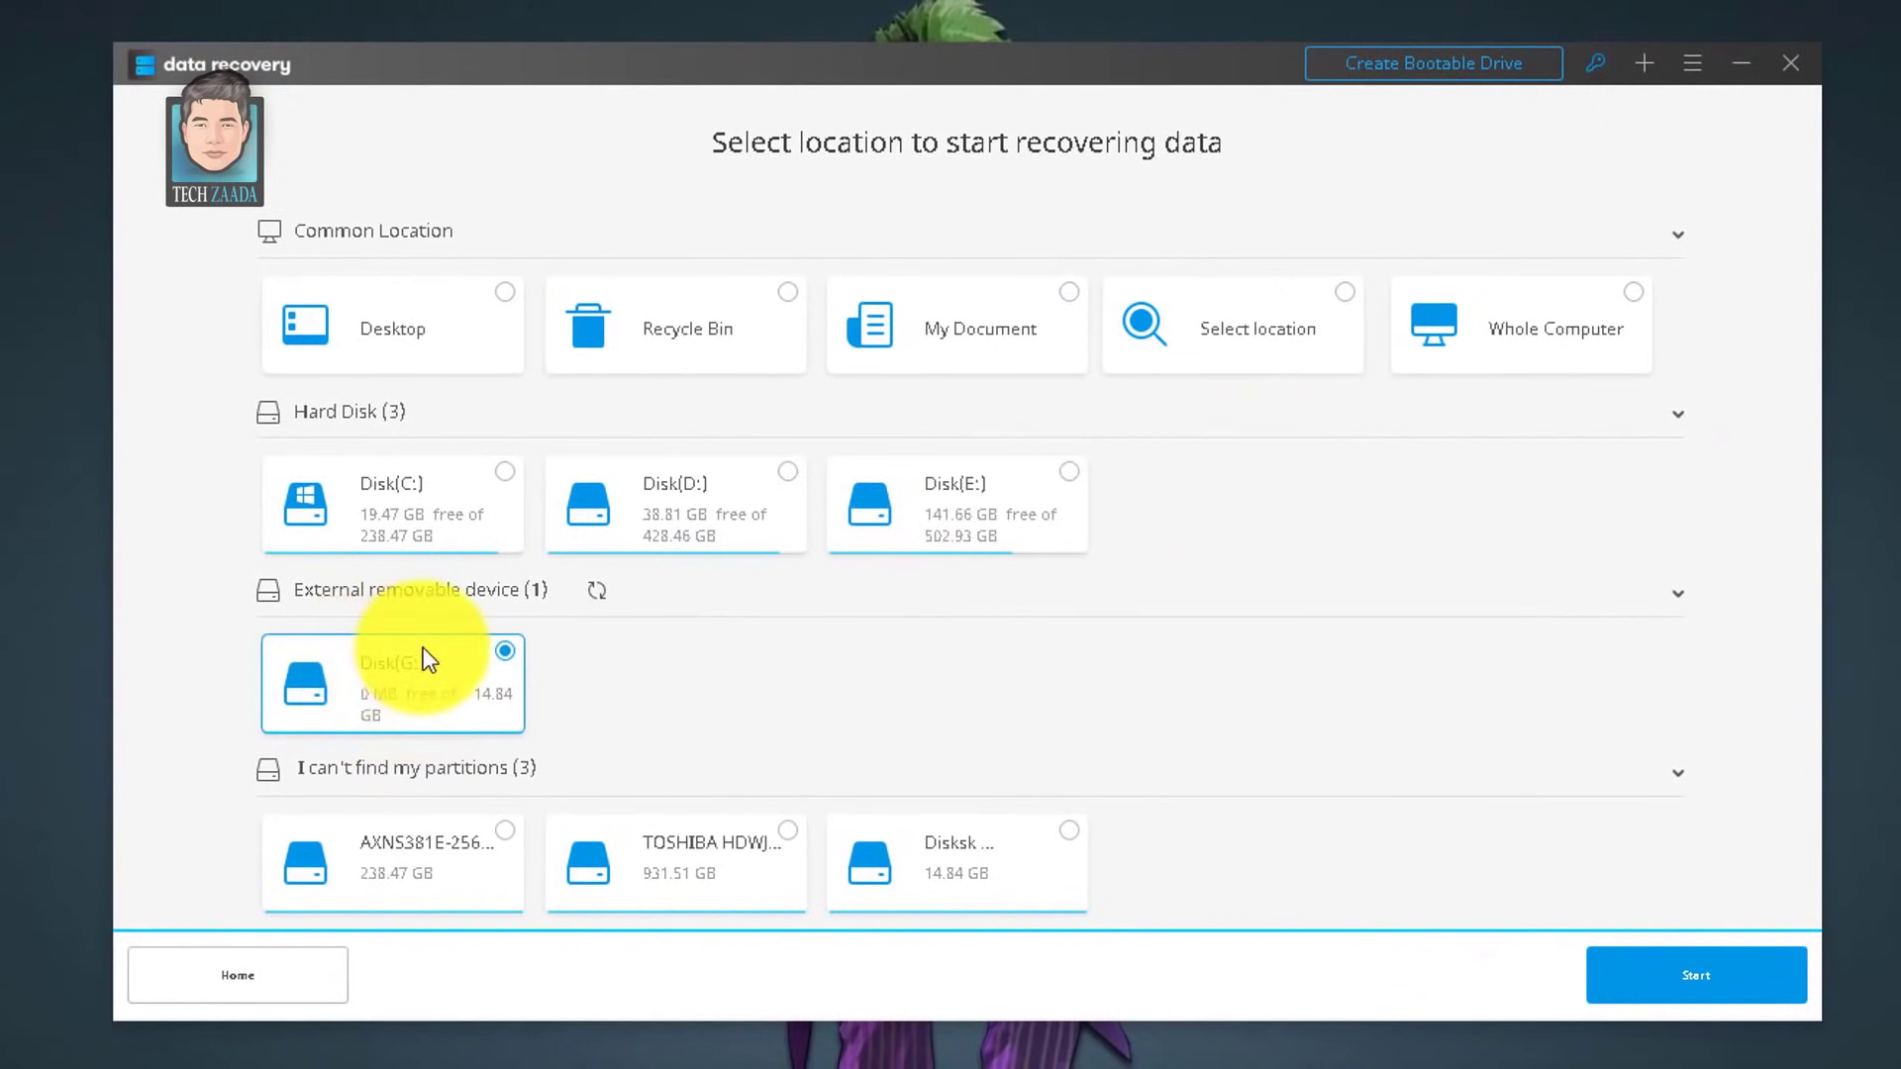
pyautogui.click(1695, 980)
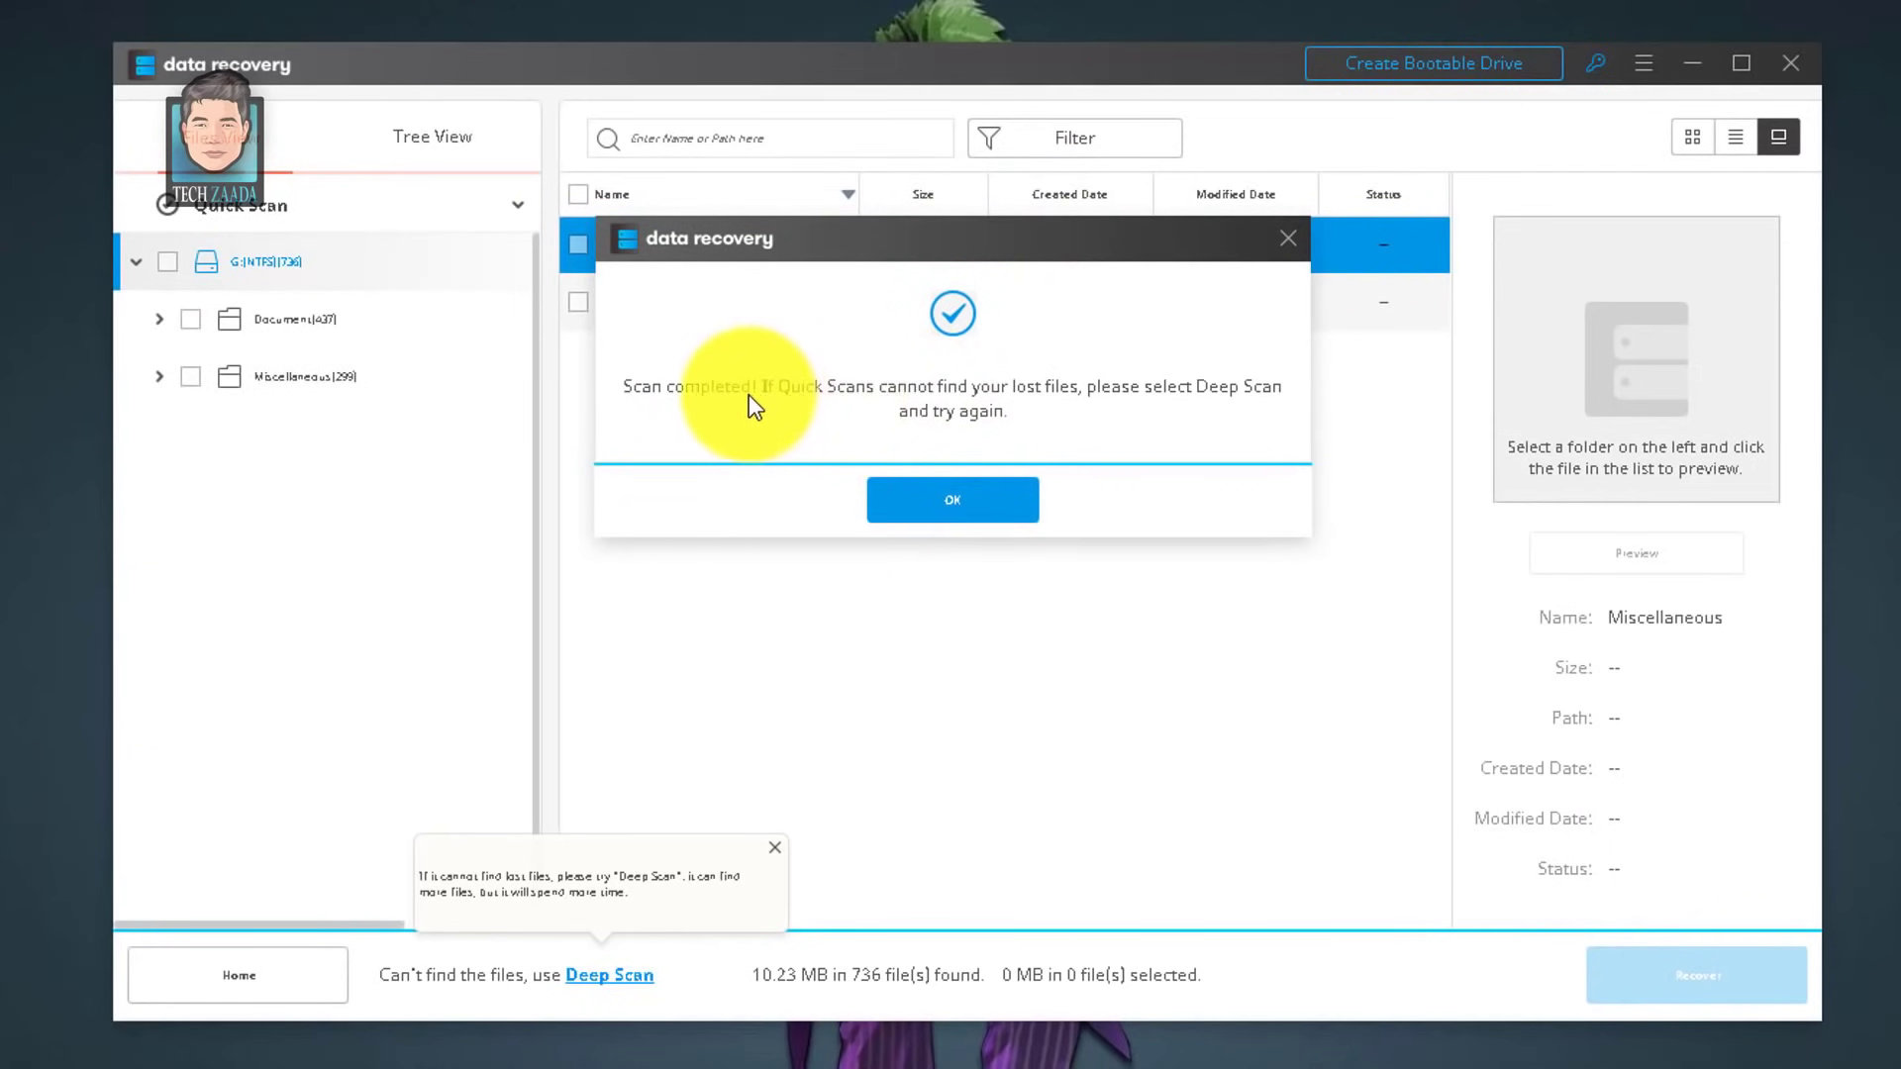
# Dismiss the quick-scan completed message and the tip, then launch a Deep Scan of G:
pyautogui.moveTo(954, 236); pyautogui.dragTo(1014, 312)
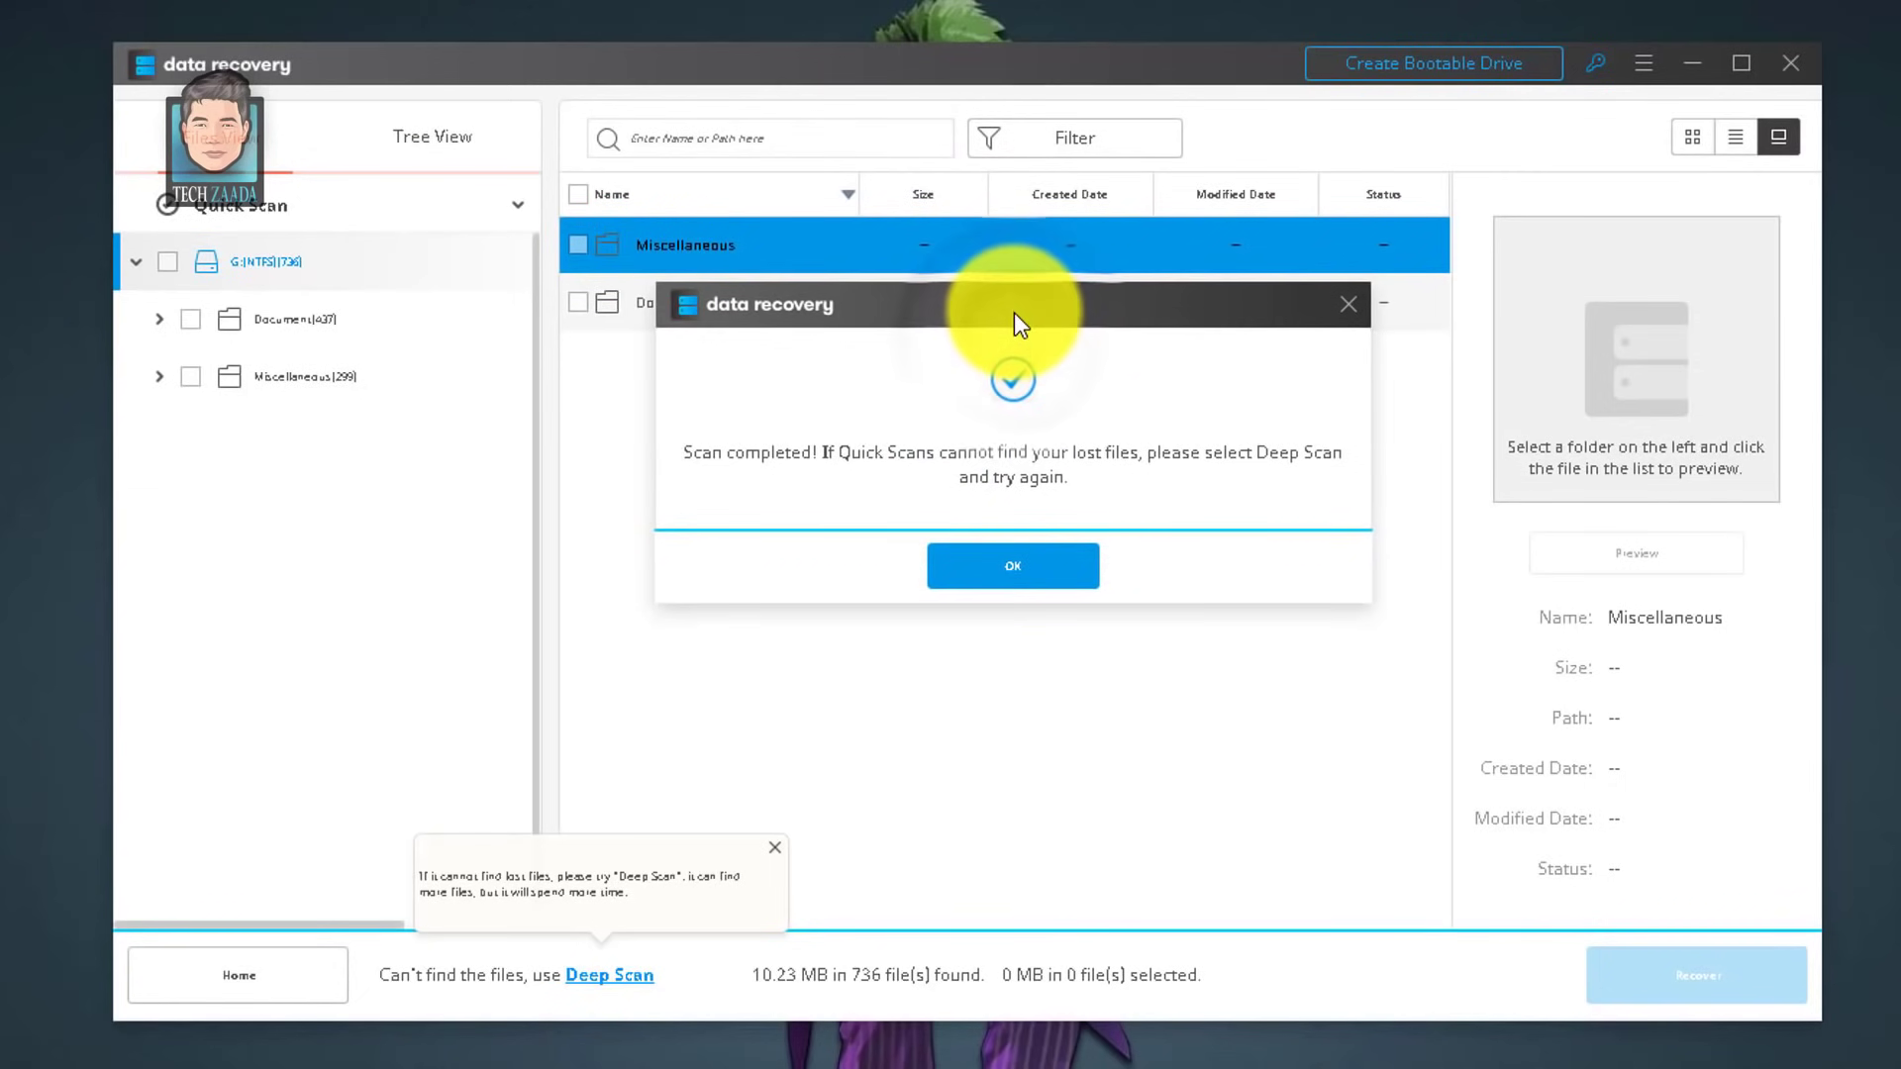
pyautogui.click(1013, 575)
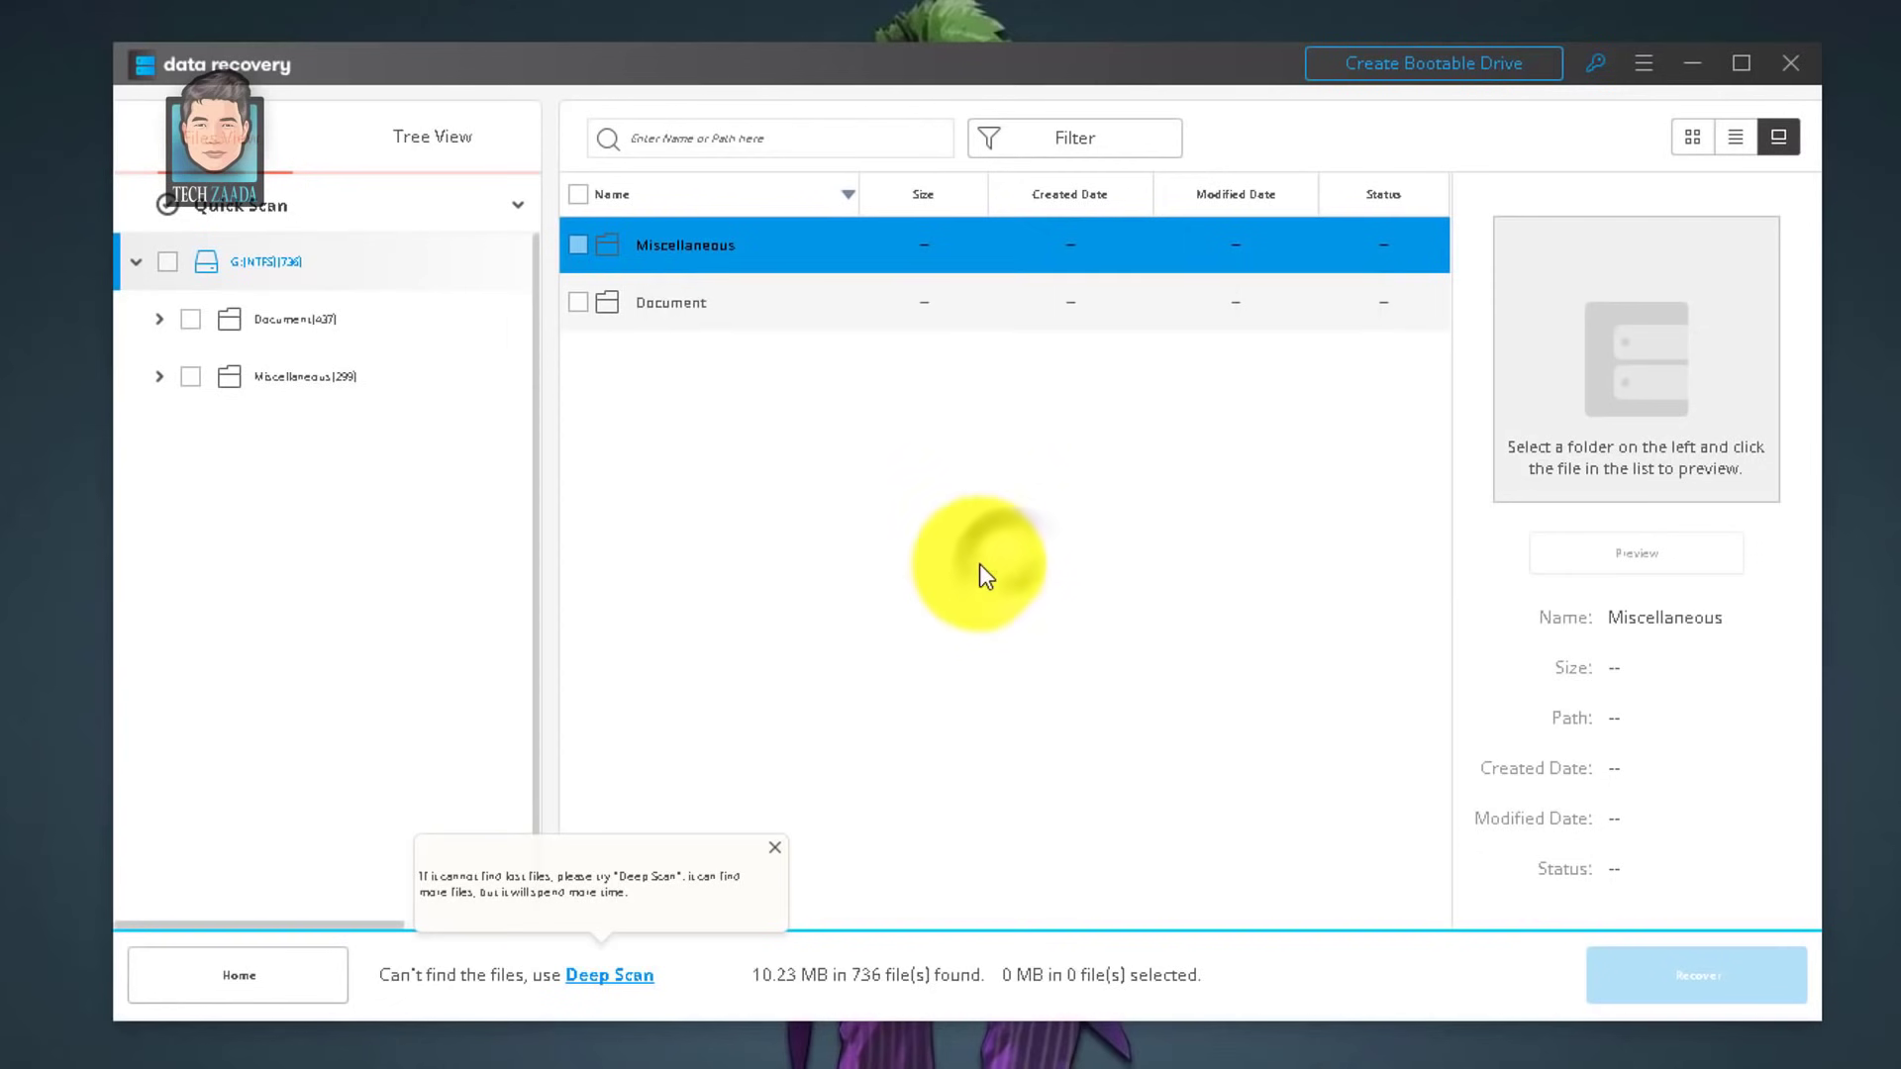
pyautogui.click(775, 848)
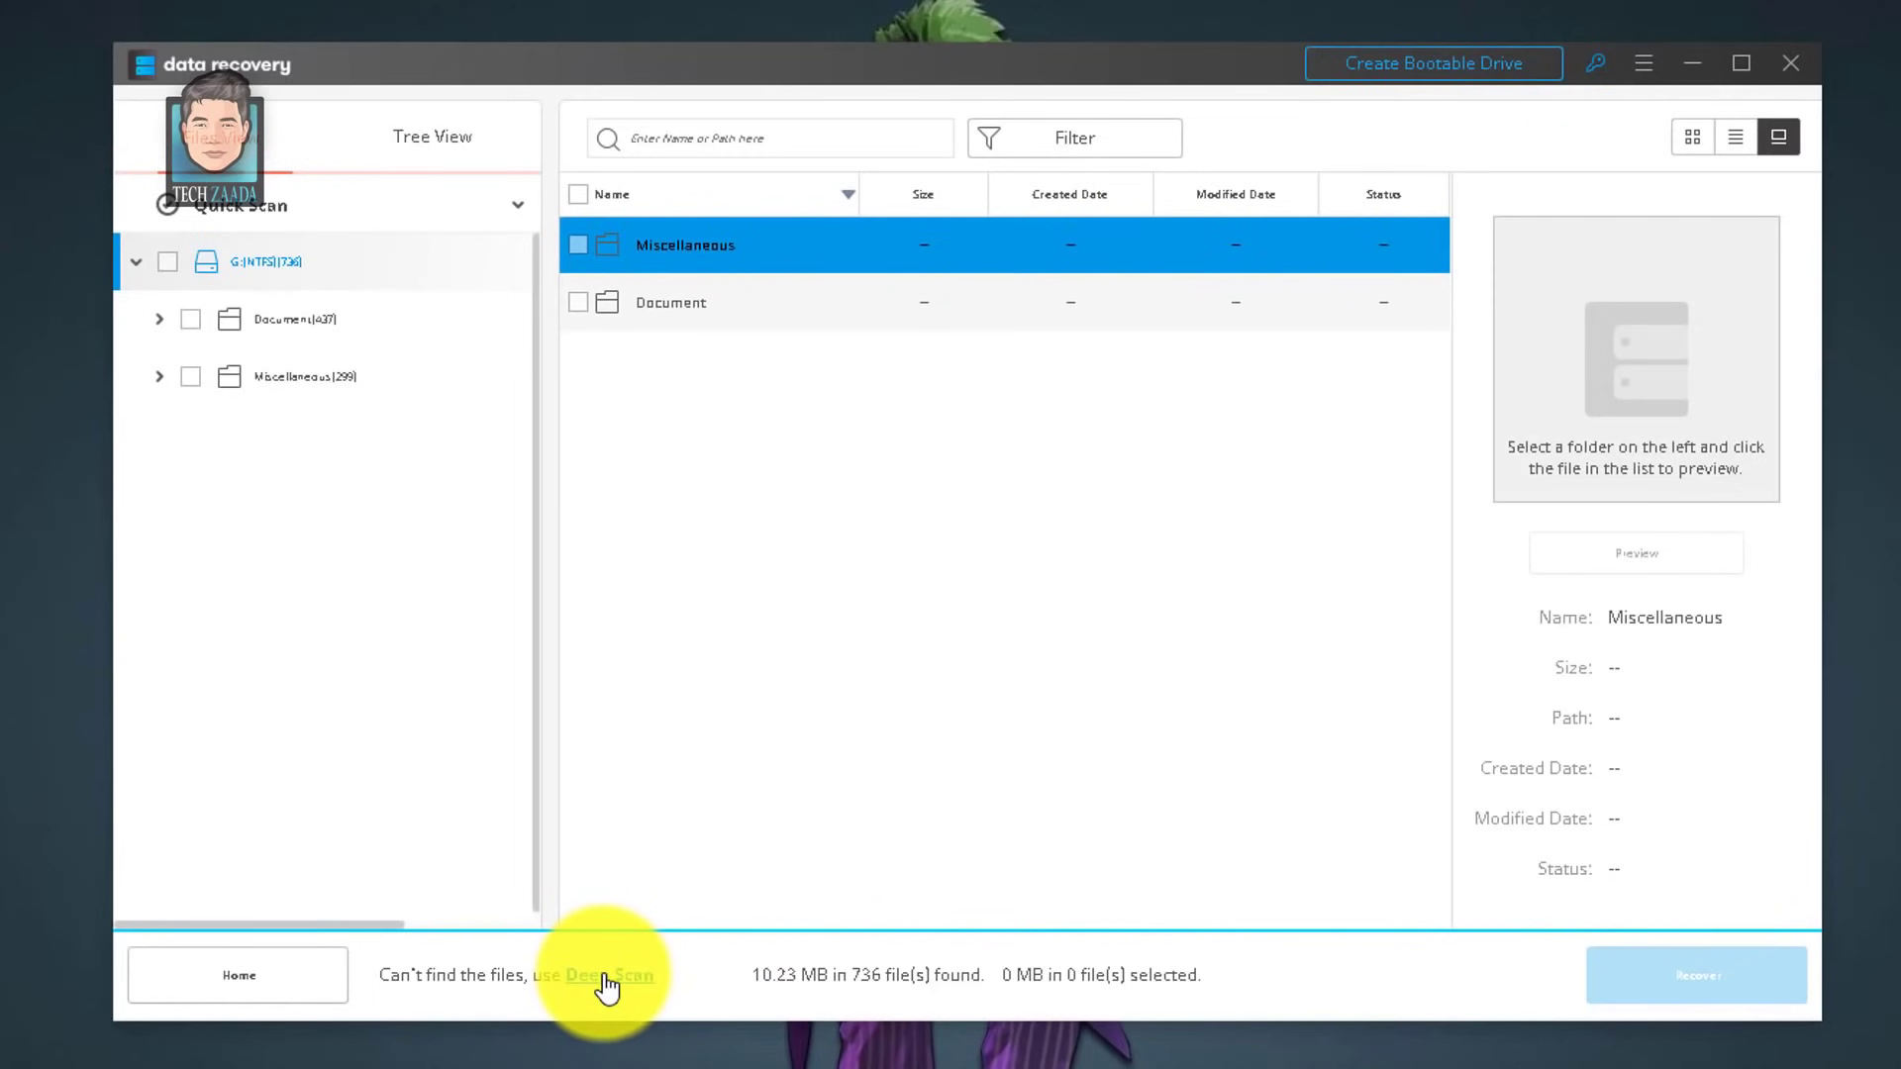
pyautogui.click(607, 980)
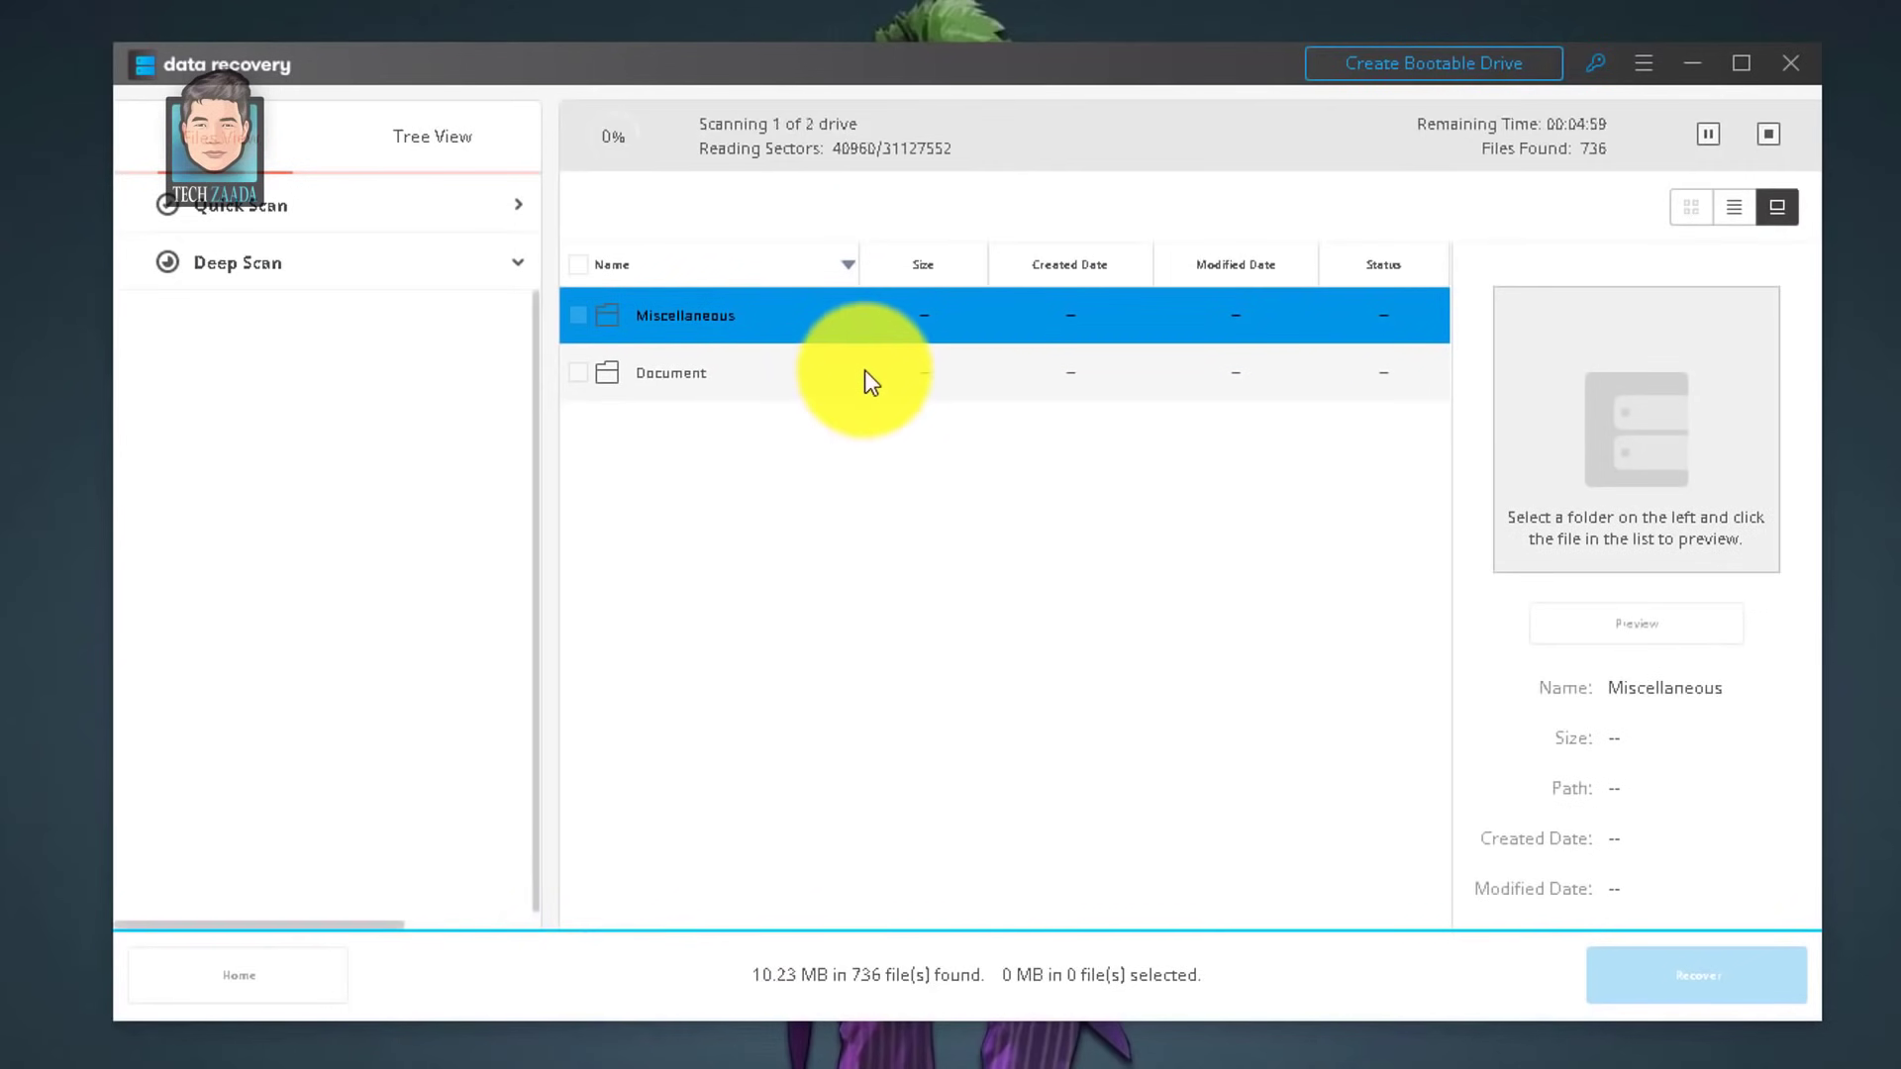
# Browse the second G: partition's Video > MP4 results, inspecting several found mp4 files
pyautogui.moveTo(997, 71); pyautogui.dragTo(995, 61)
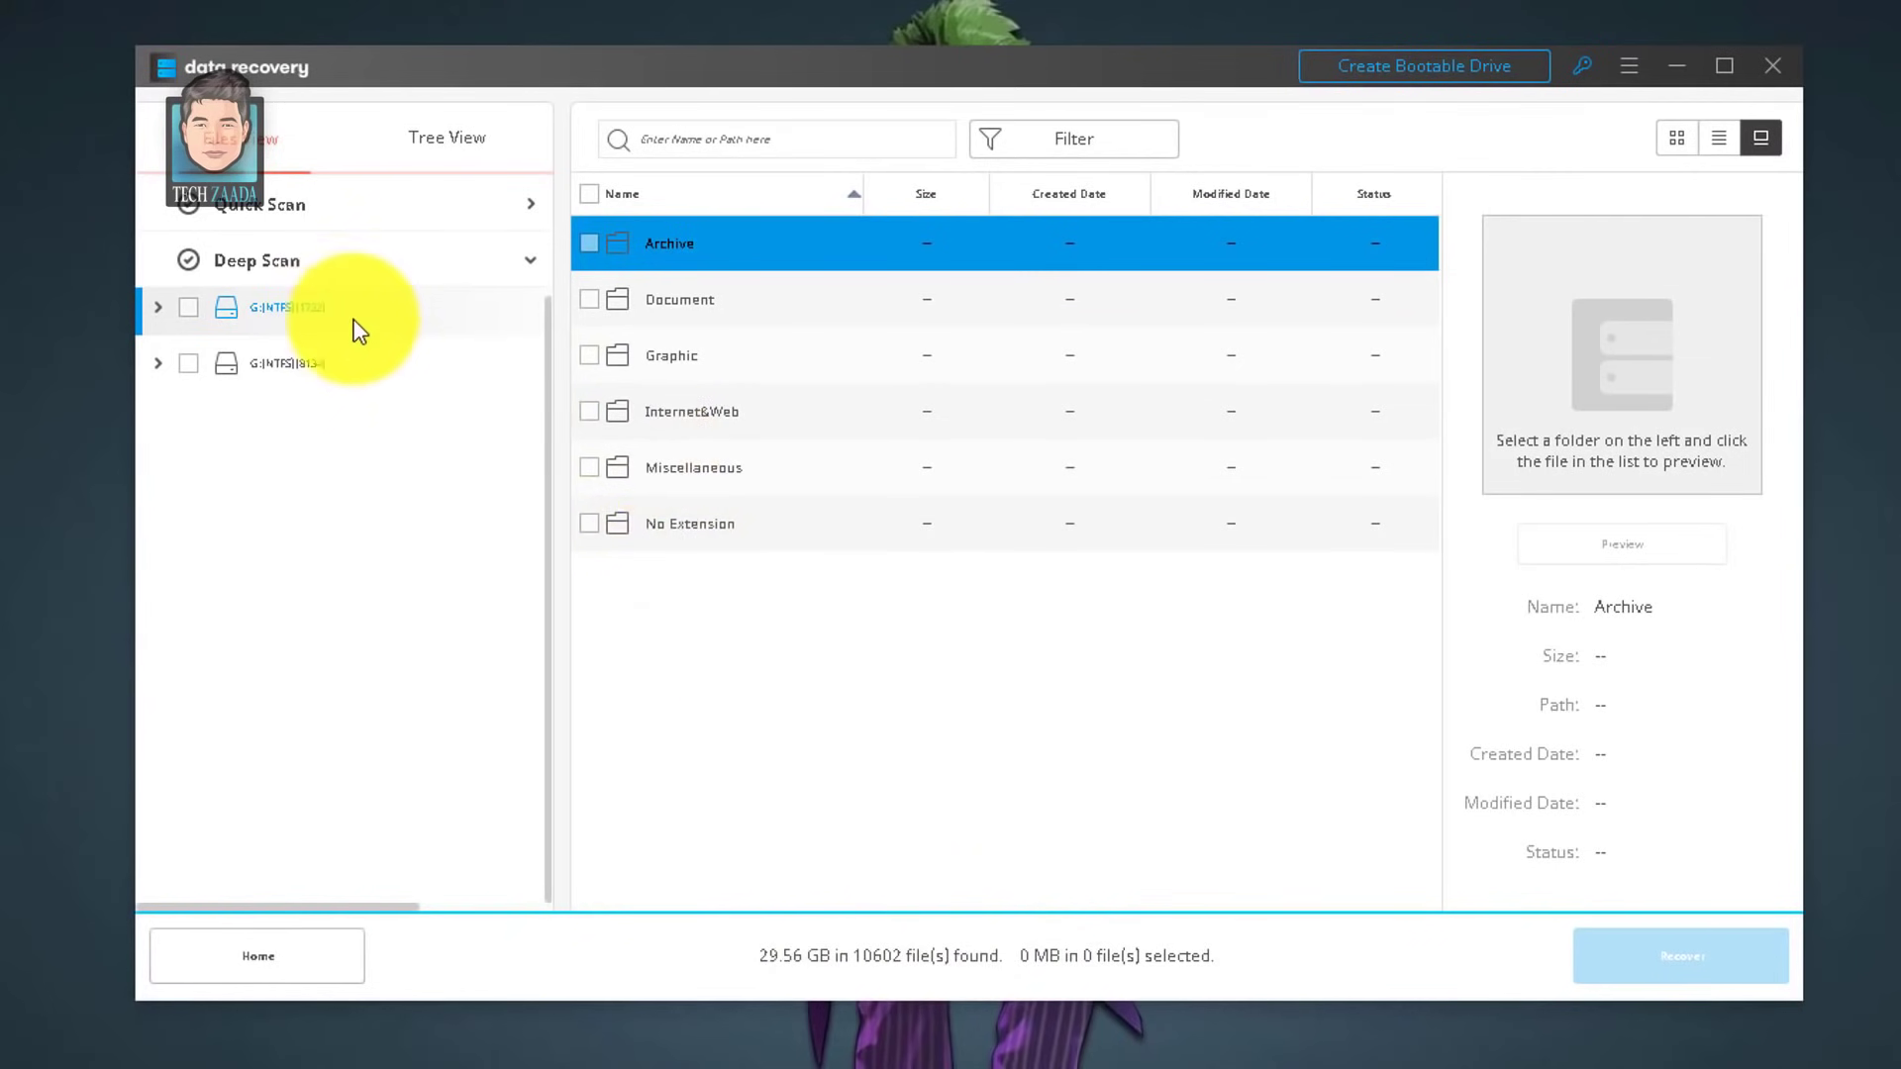
pyautogui.click(267, 363)
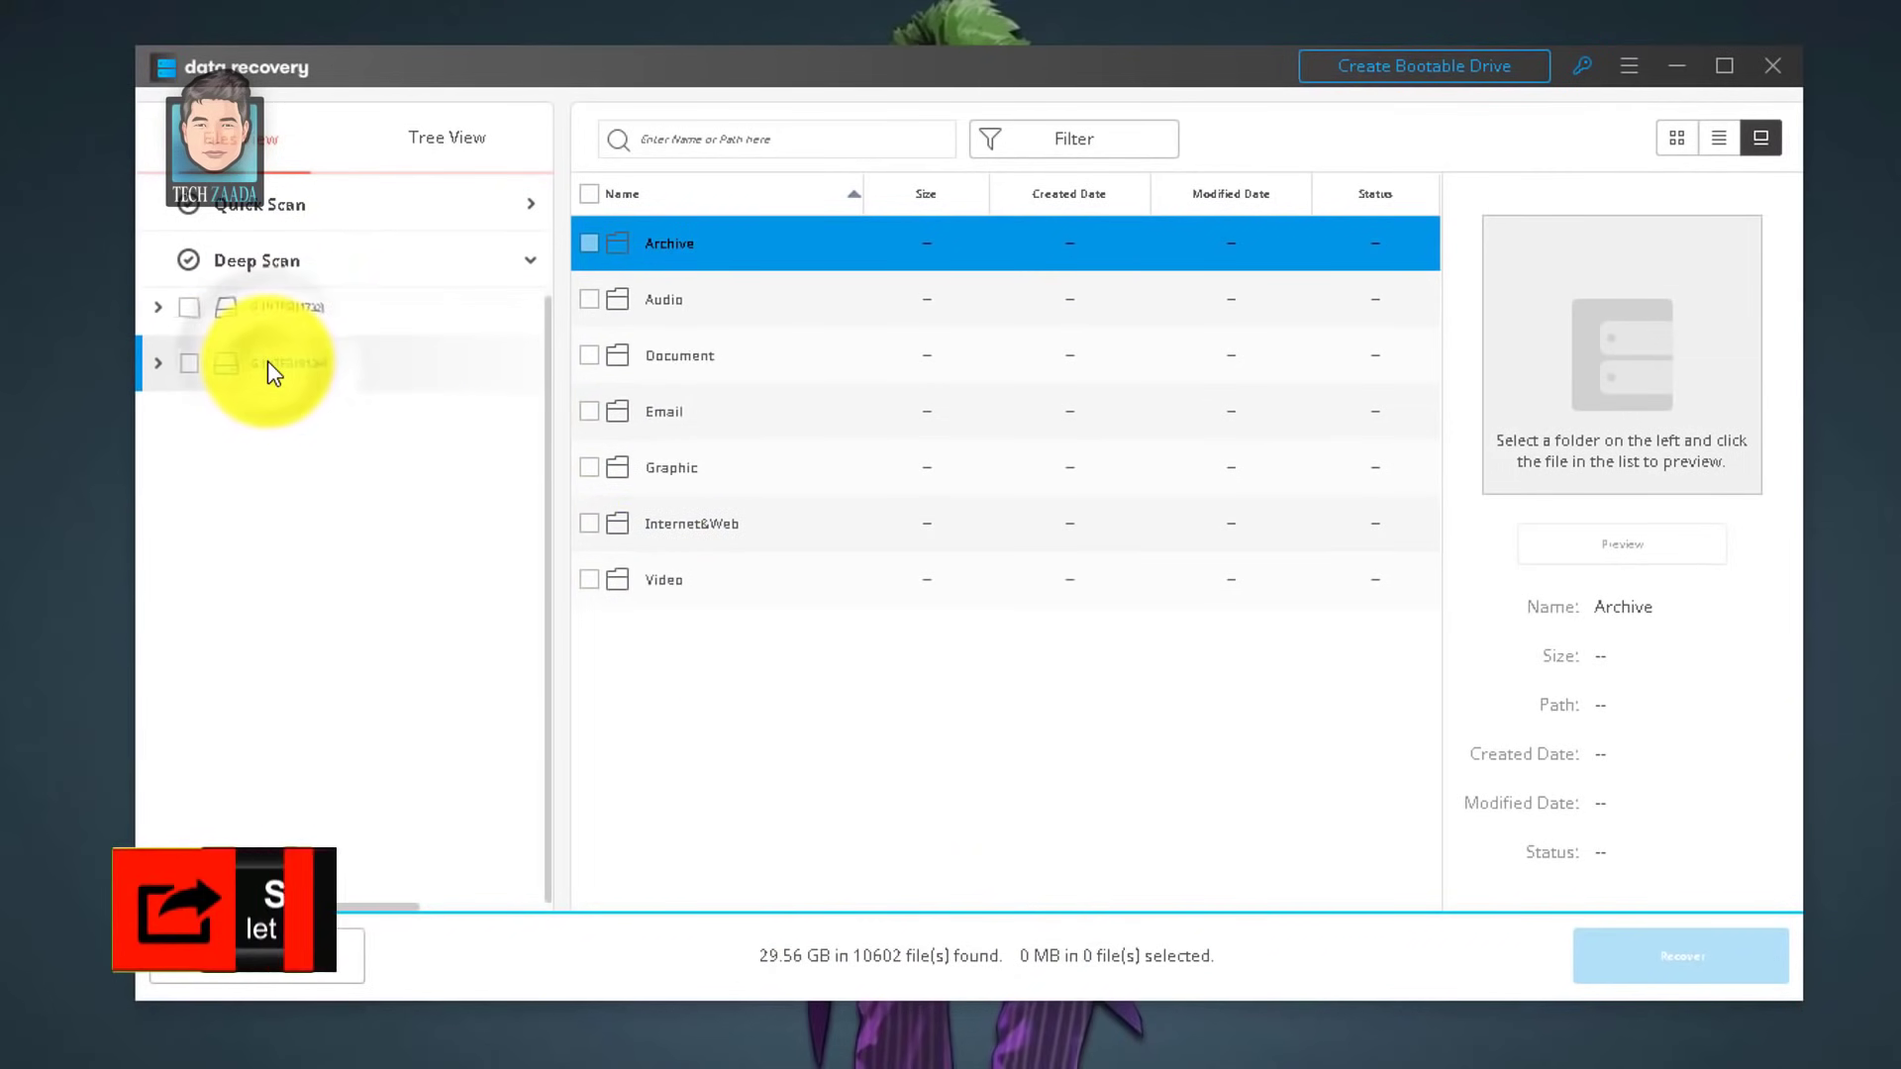
pyautogui.doubleClick(662, 579)
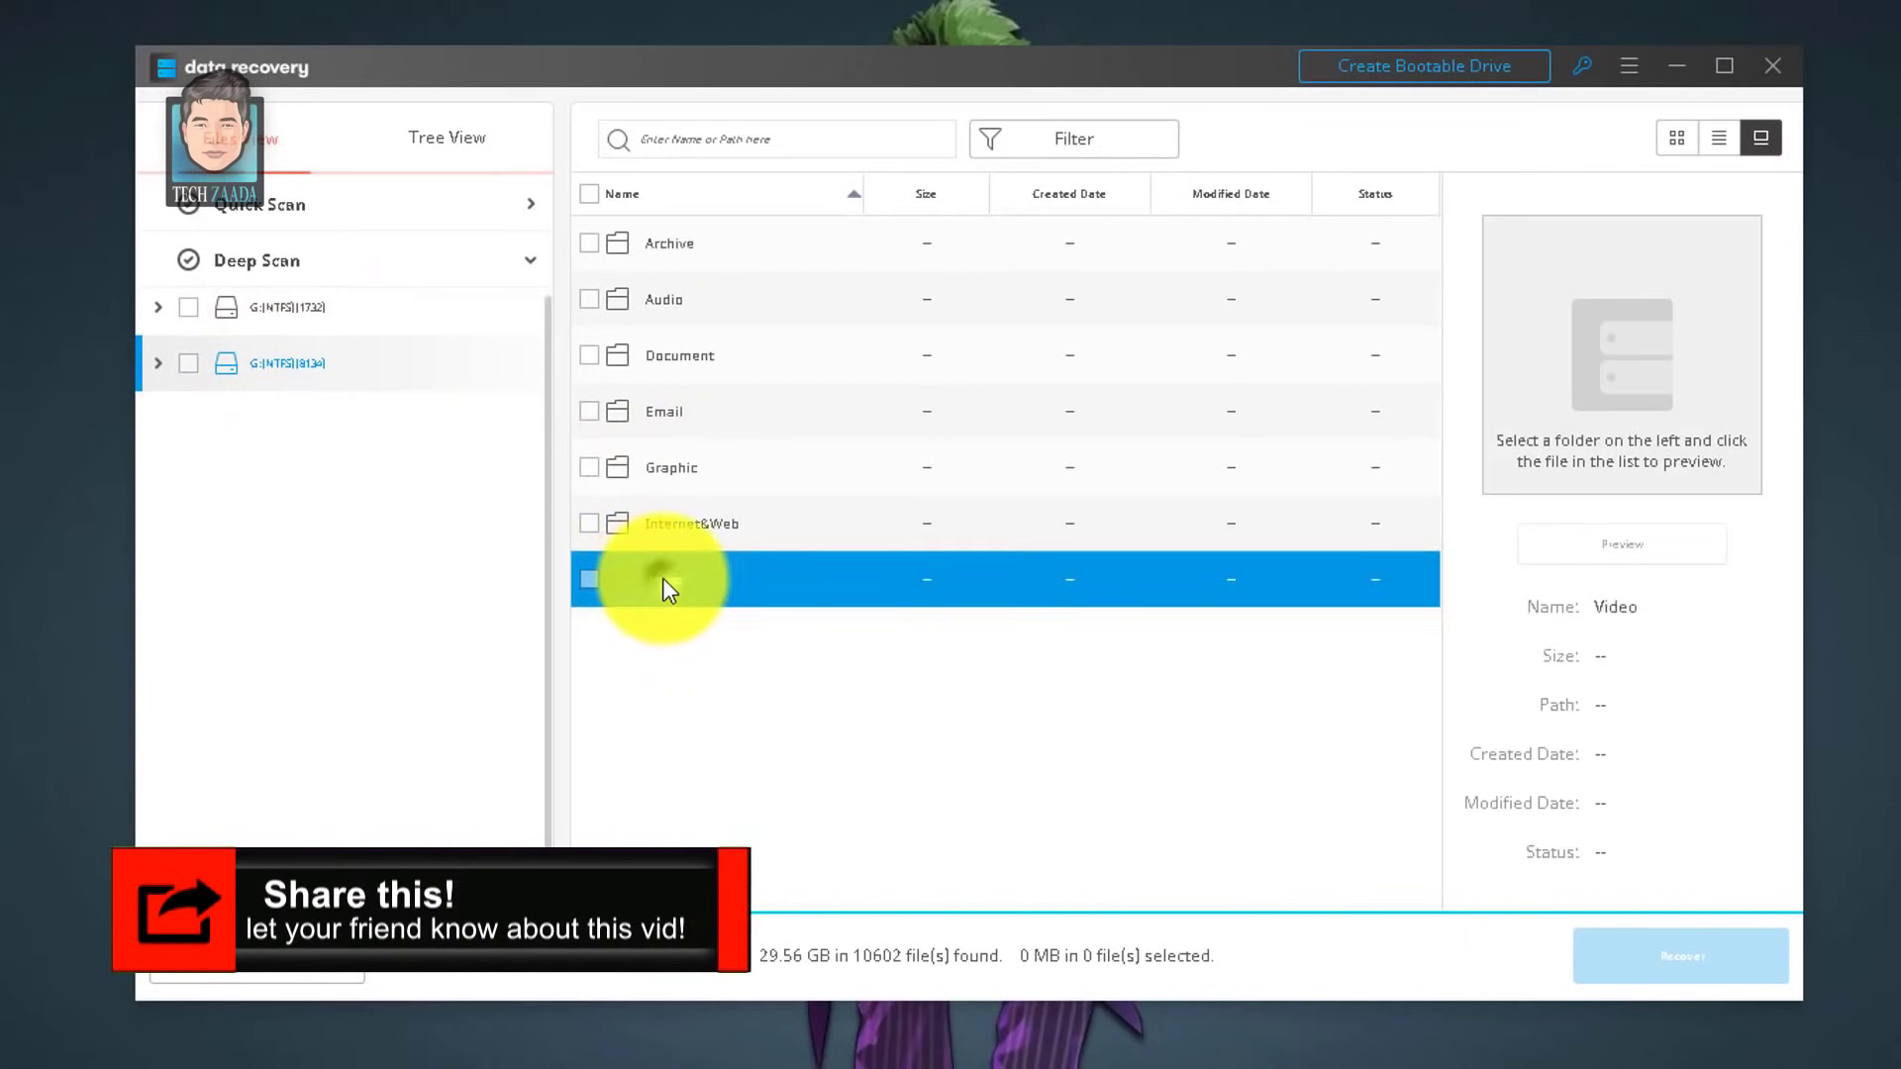
pyautogui.doubleClick(669, 526)
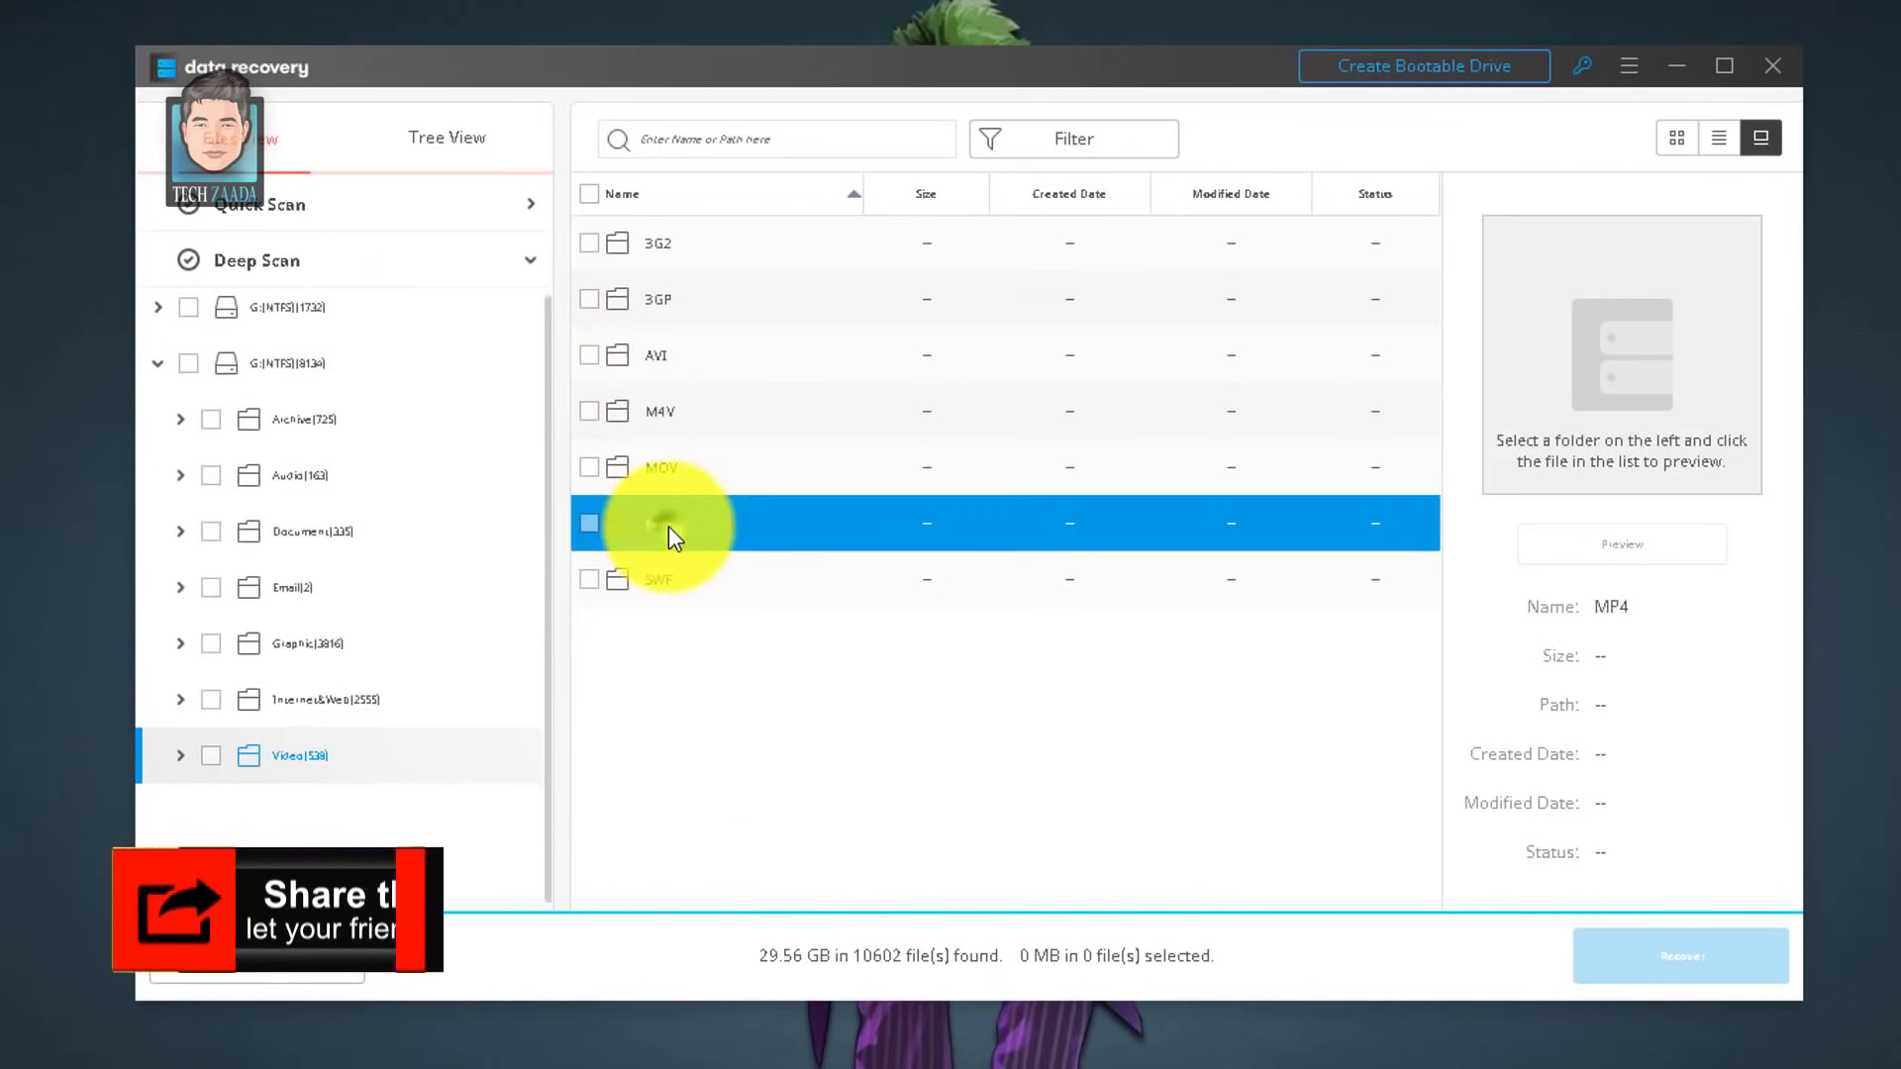
pyautogui.click(725, 409)
pyautogui.click(727, 465)
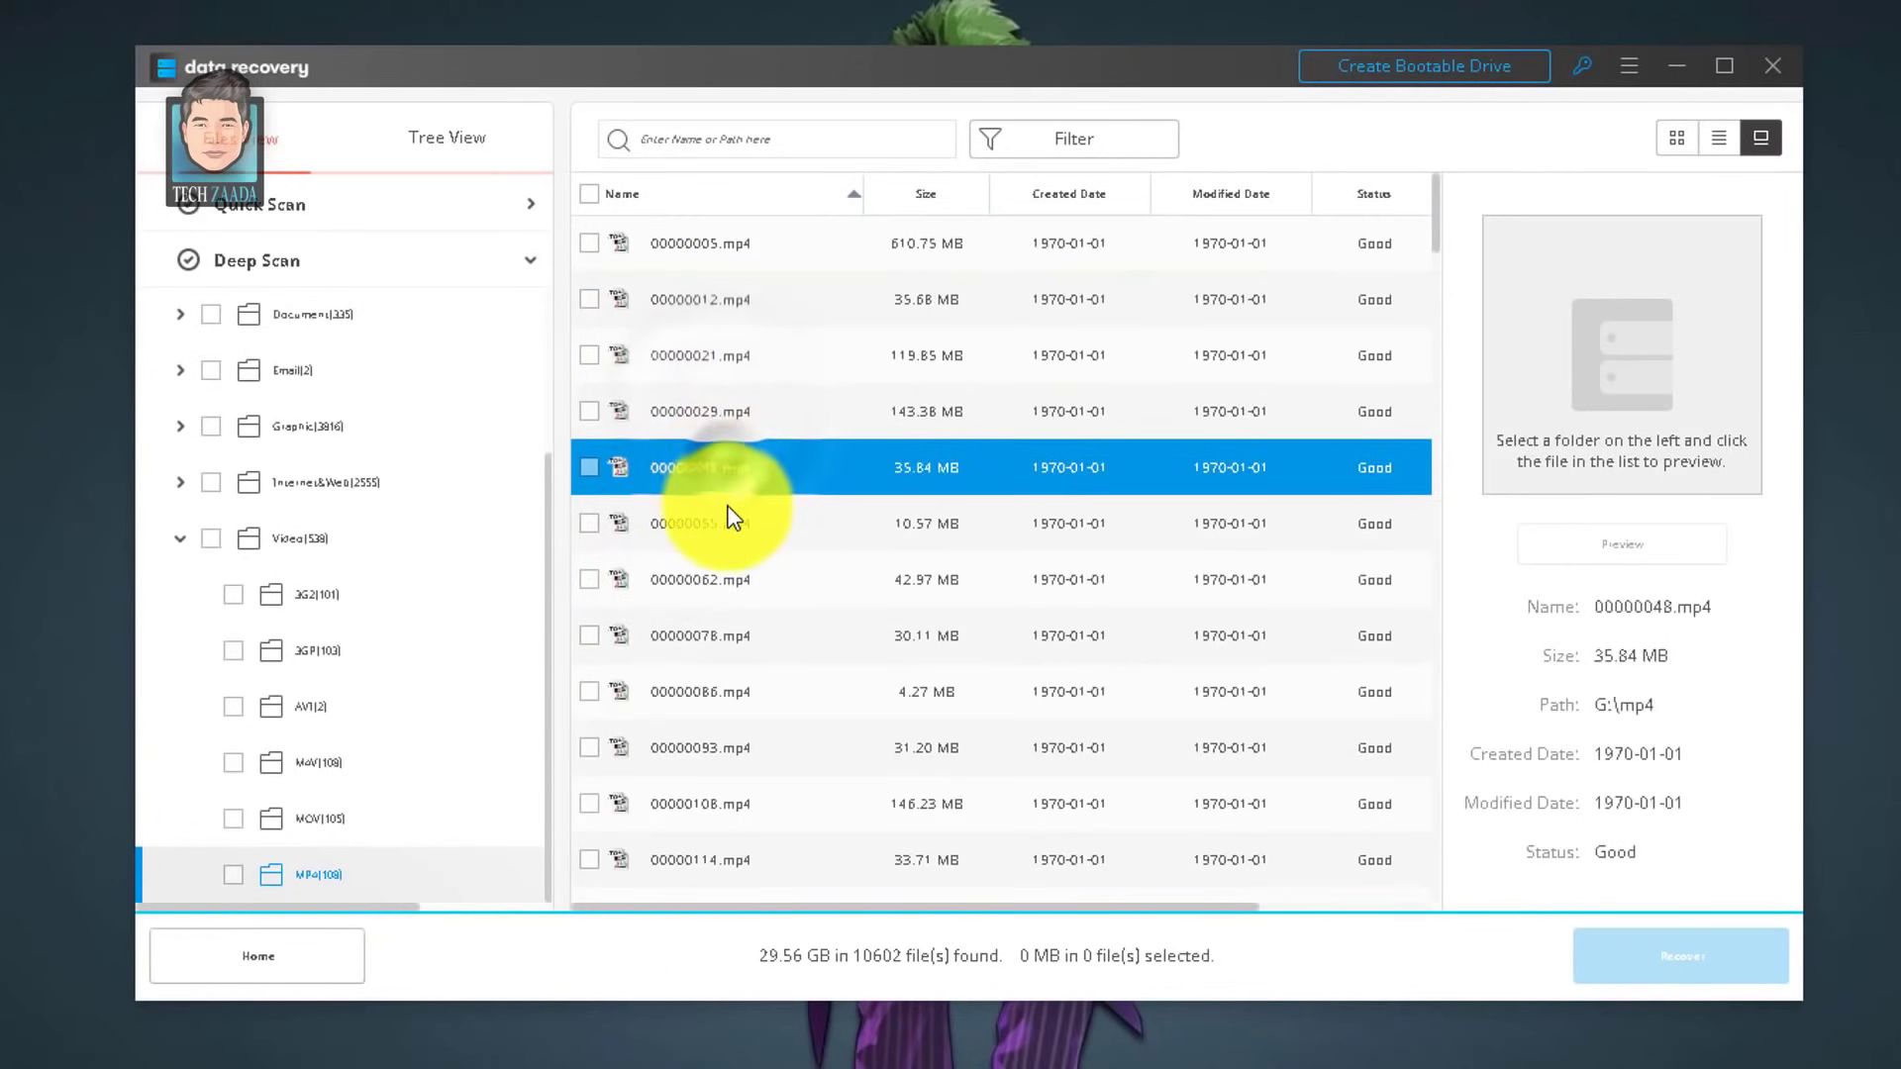
pyautogui.click(729, 515)
pyautogui.click(726, 579)
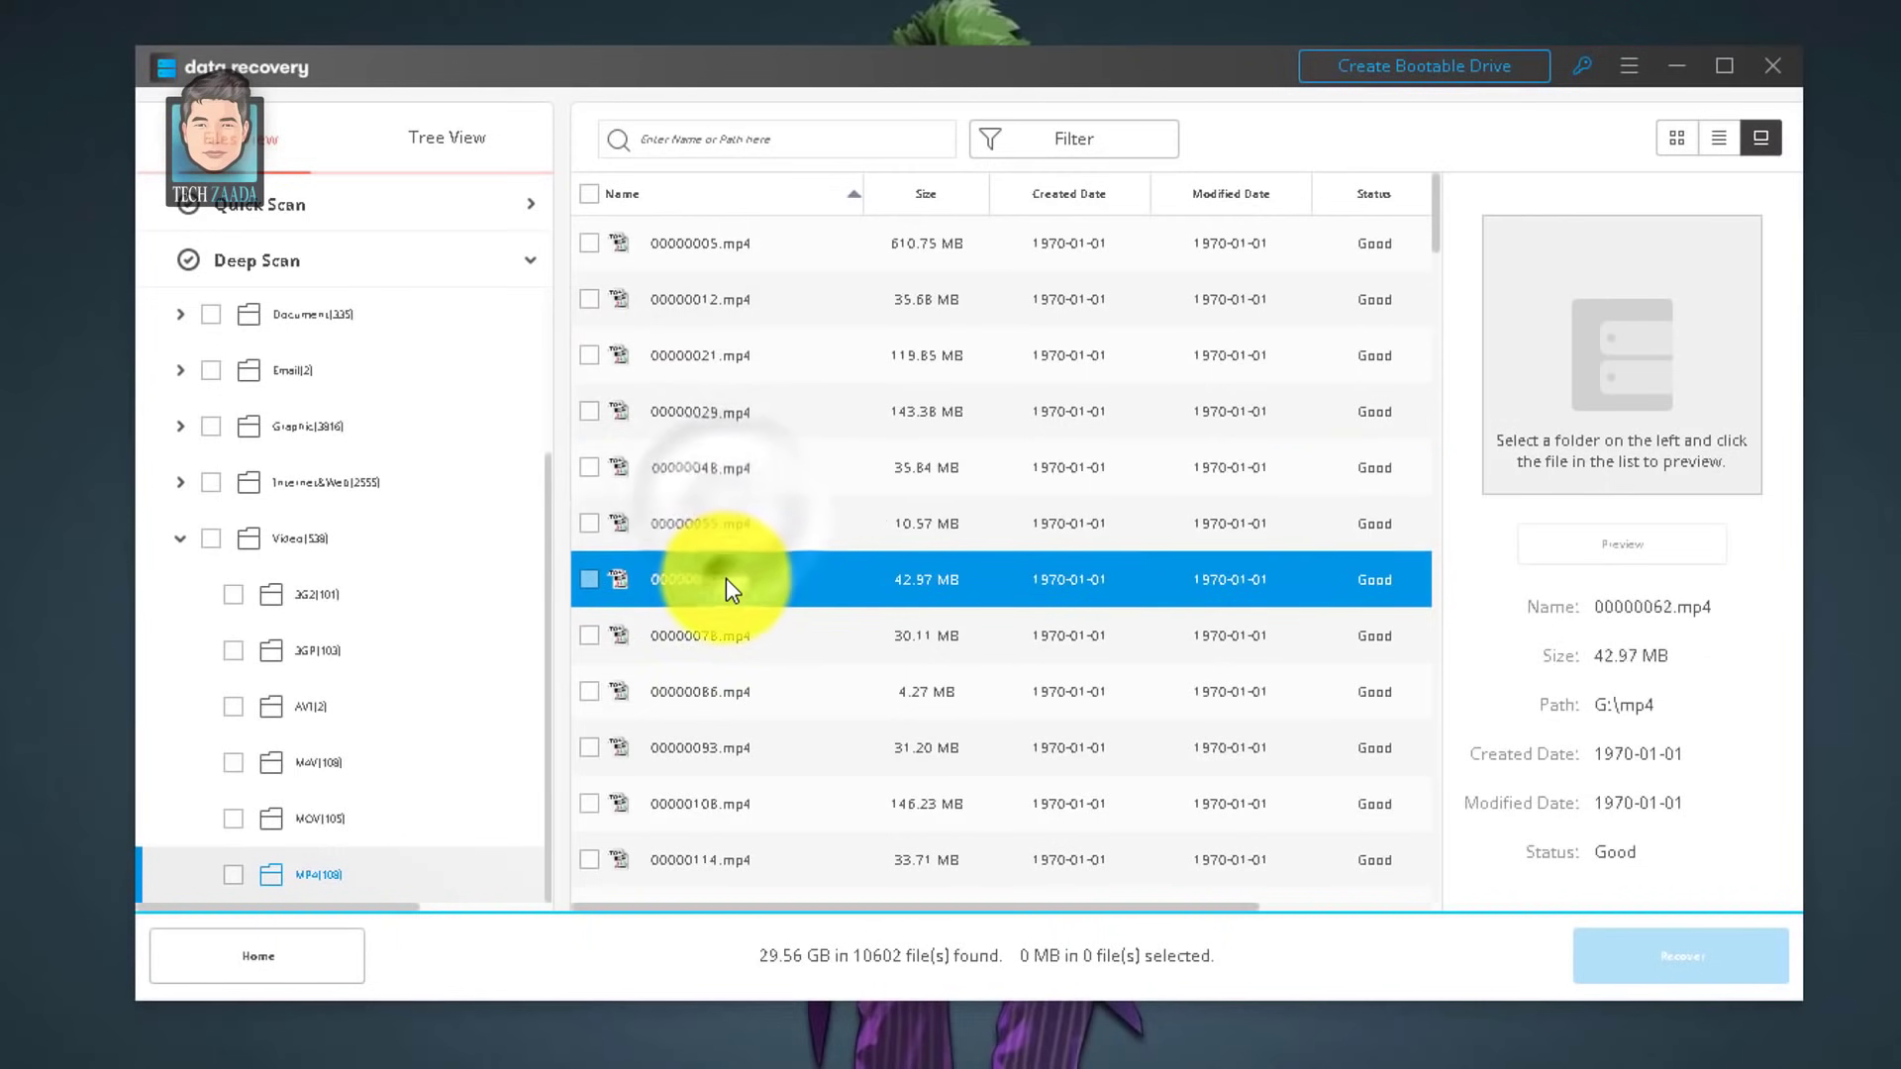
pyautogui.click(728, 638)
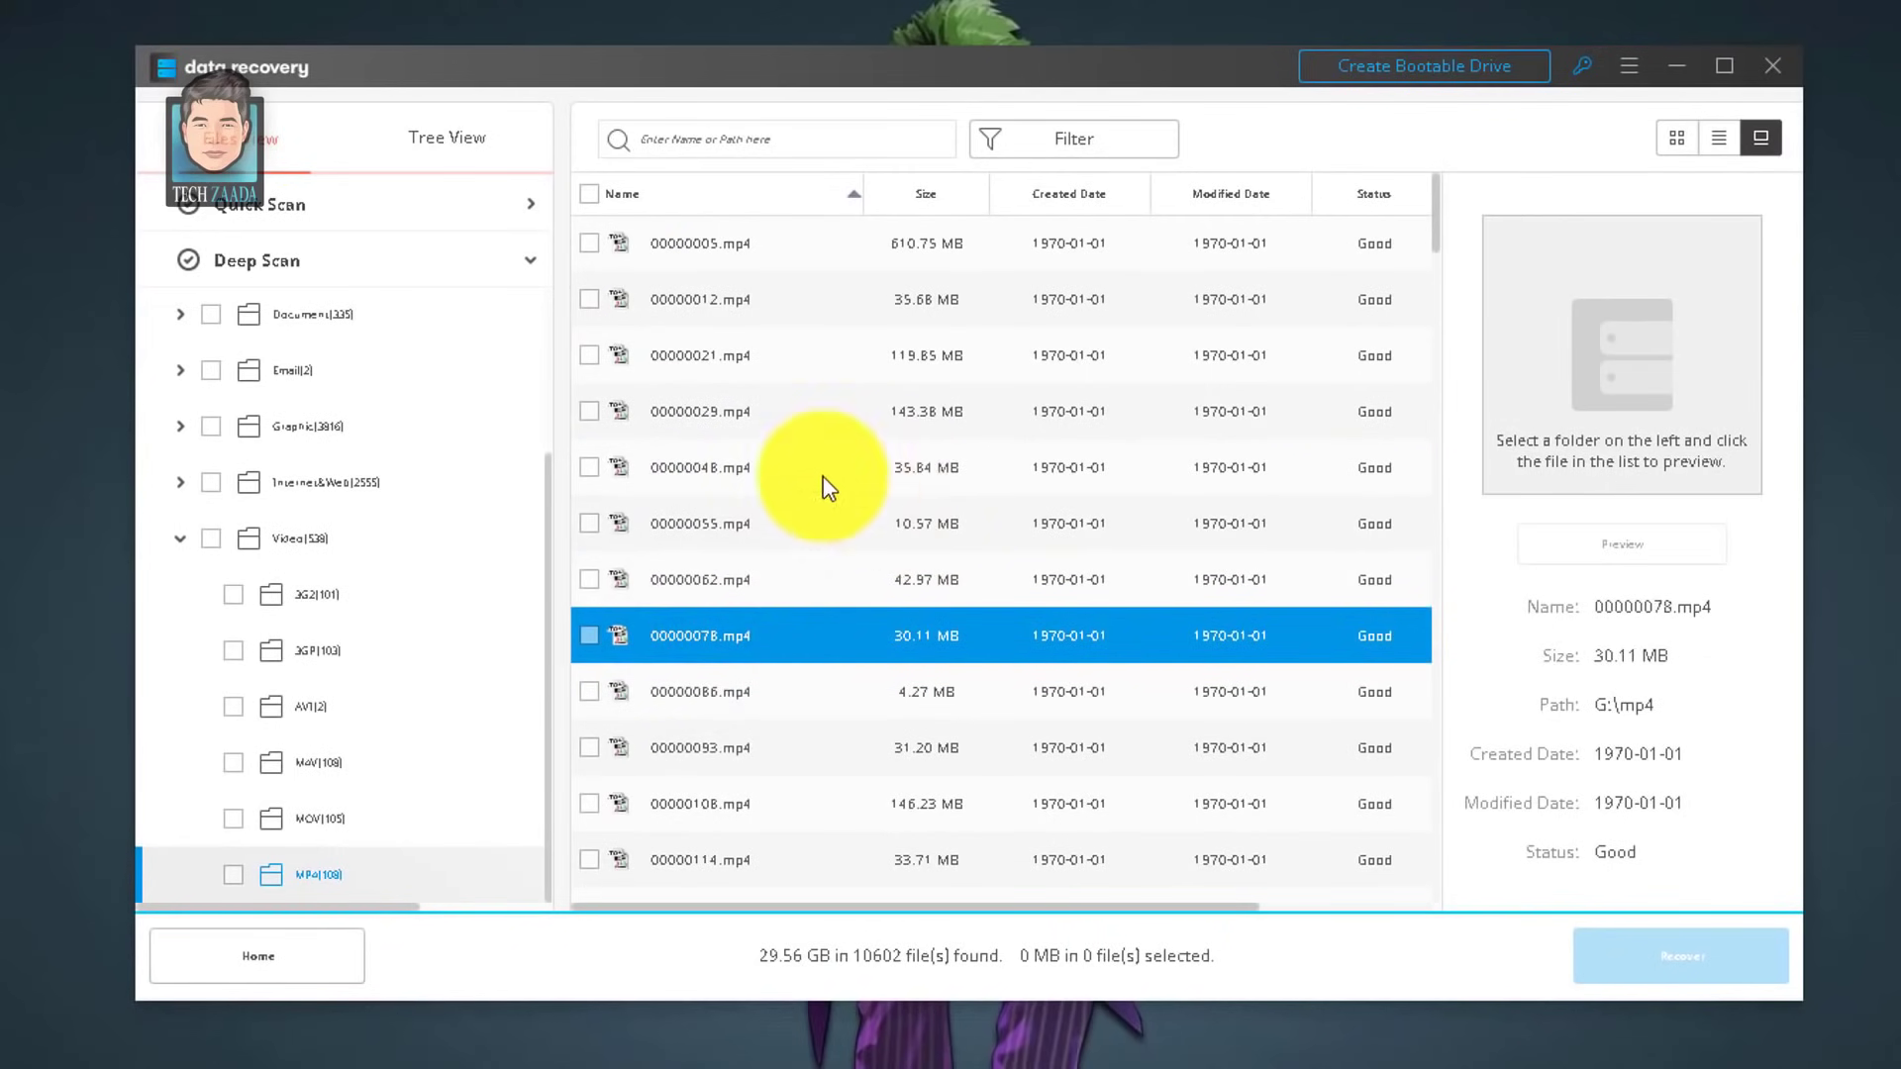
# Tick the Documents, Graphic and Video folders and choose Recover
pyautogui.click(208, 313)
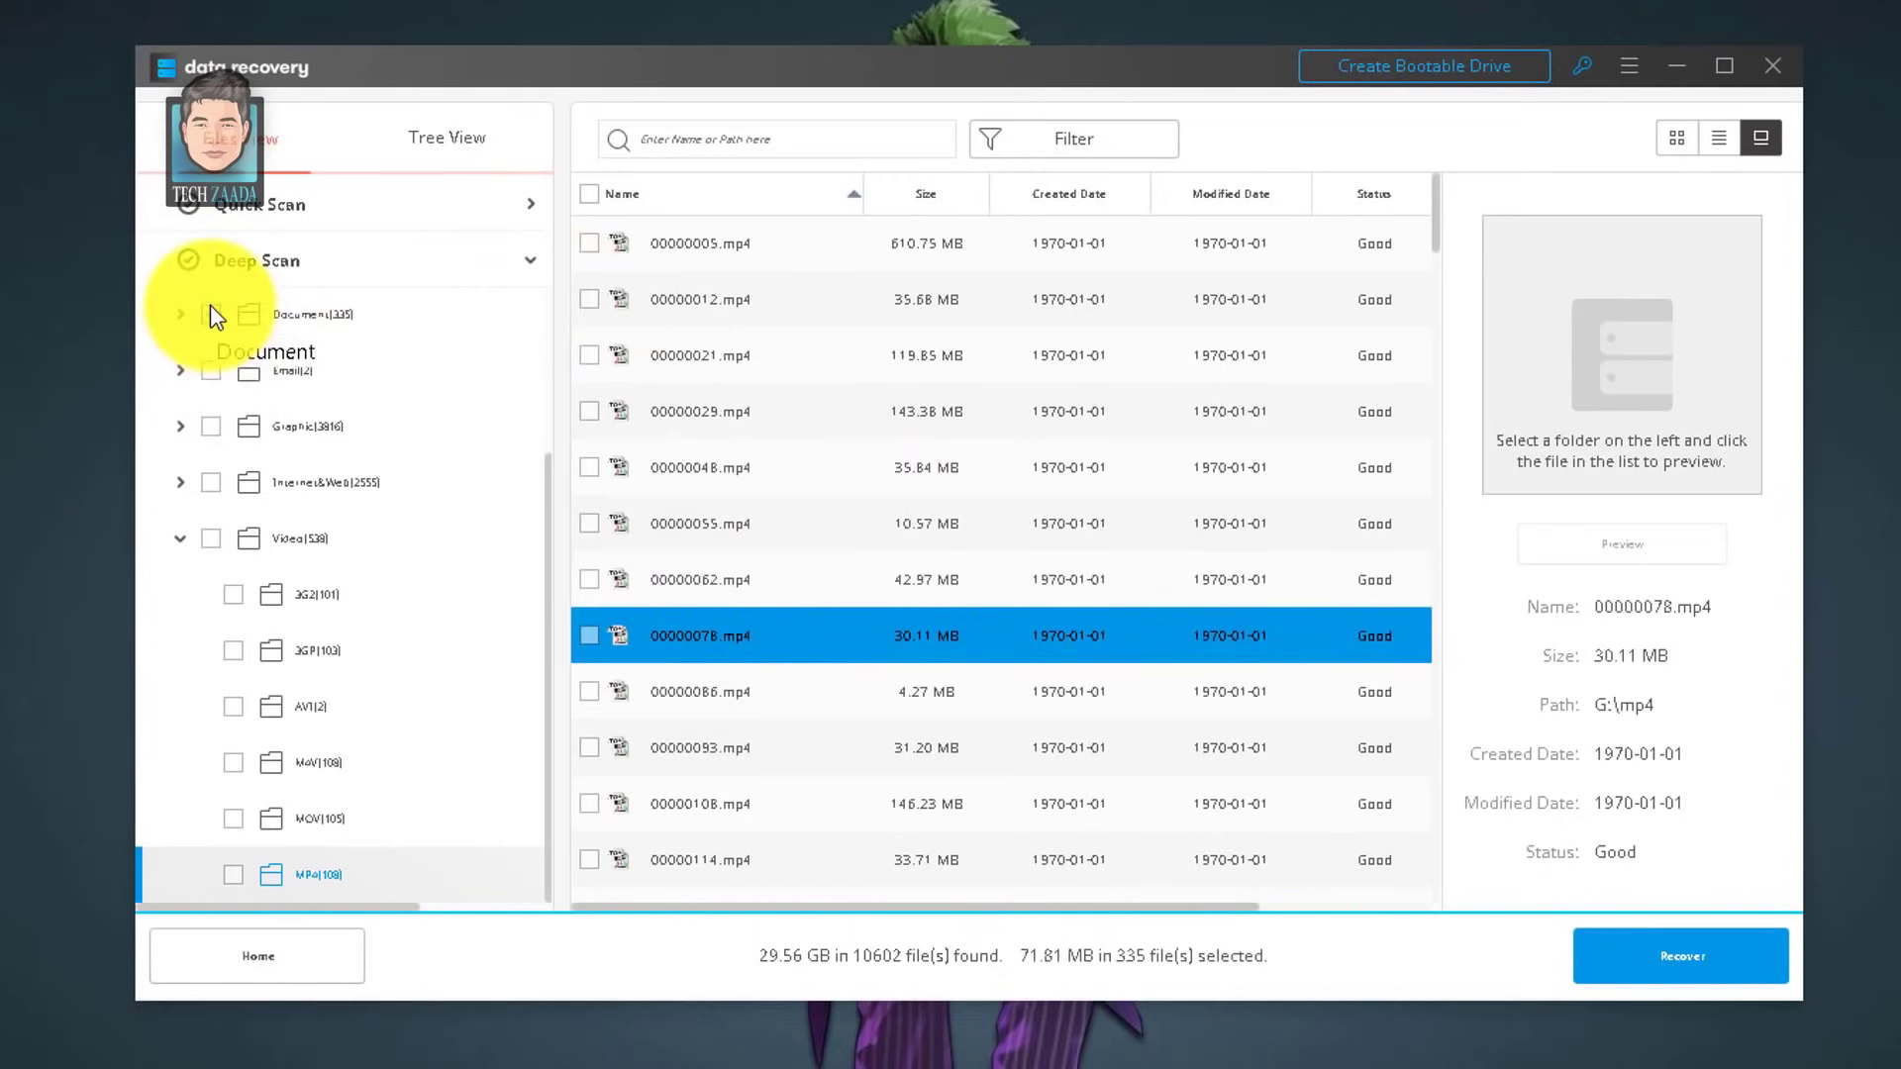
pyautogui.click(212, 428)
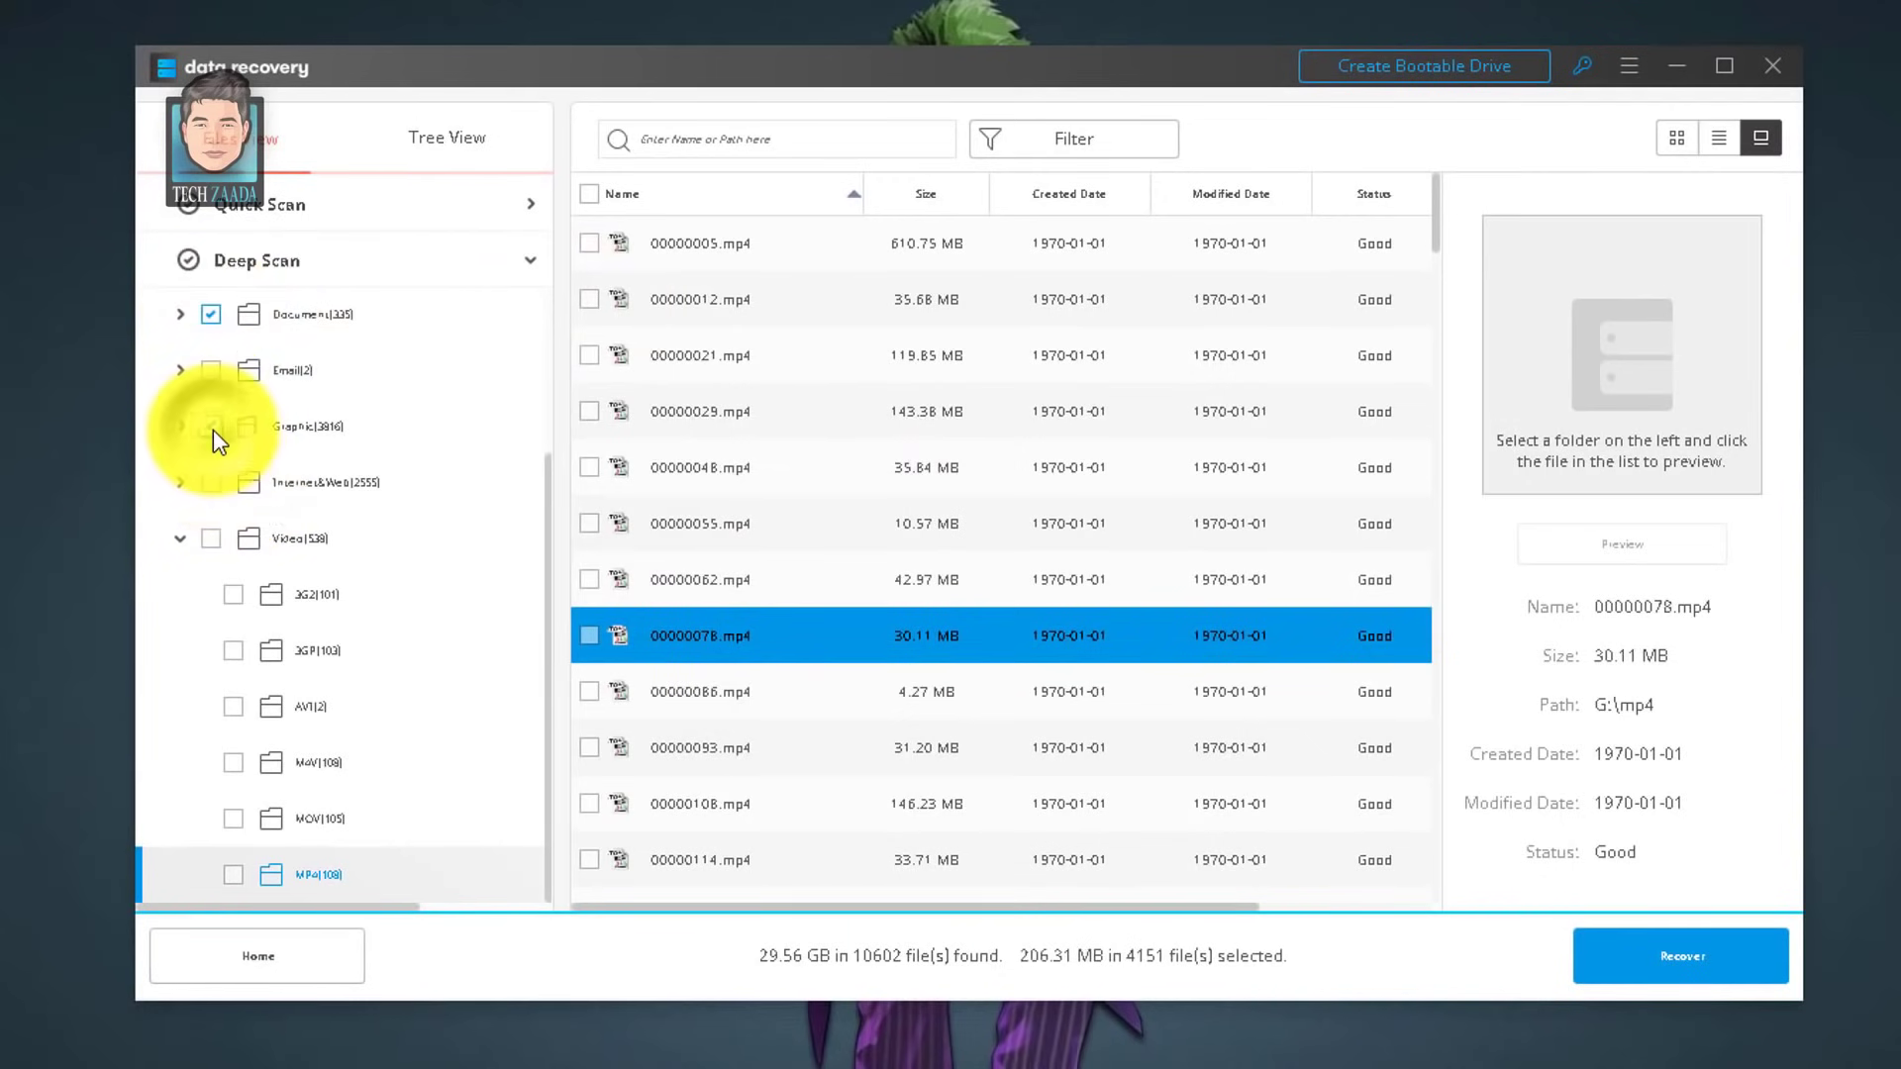
pyautogui.click(211, 539)
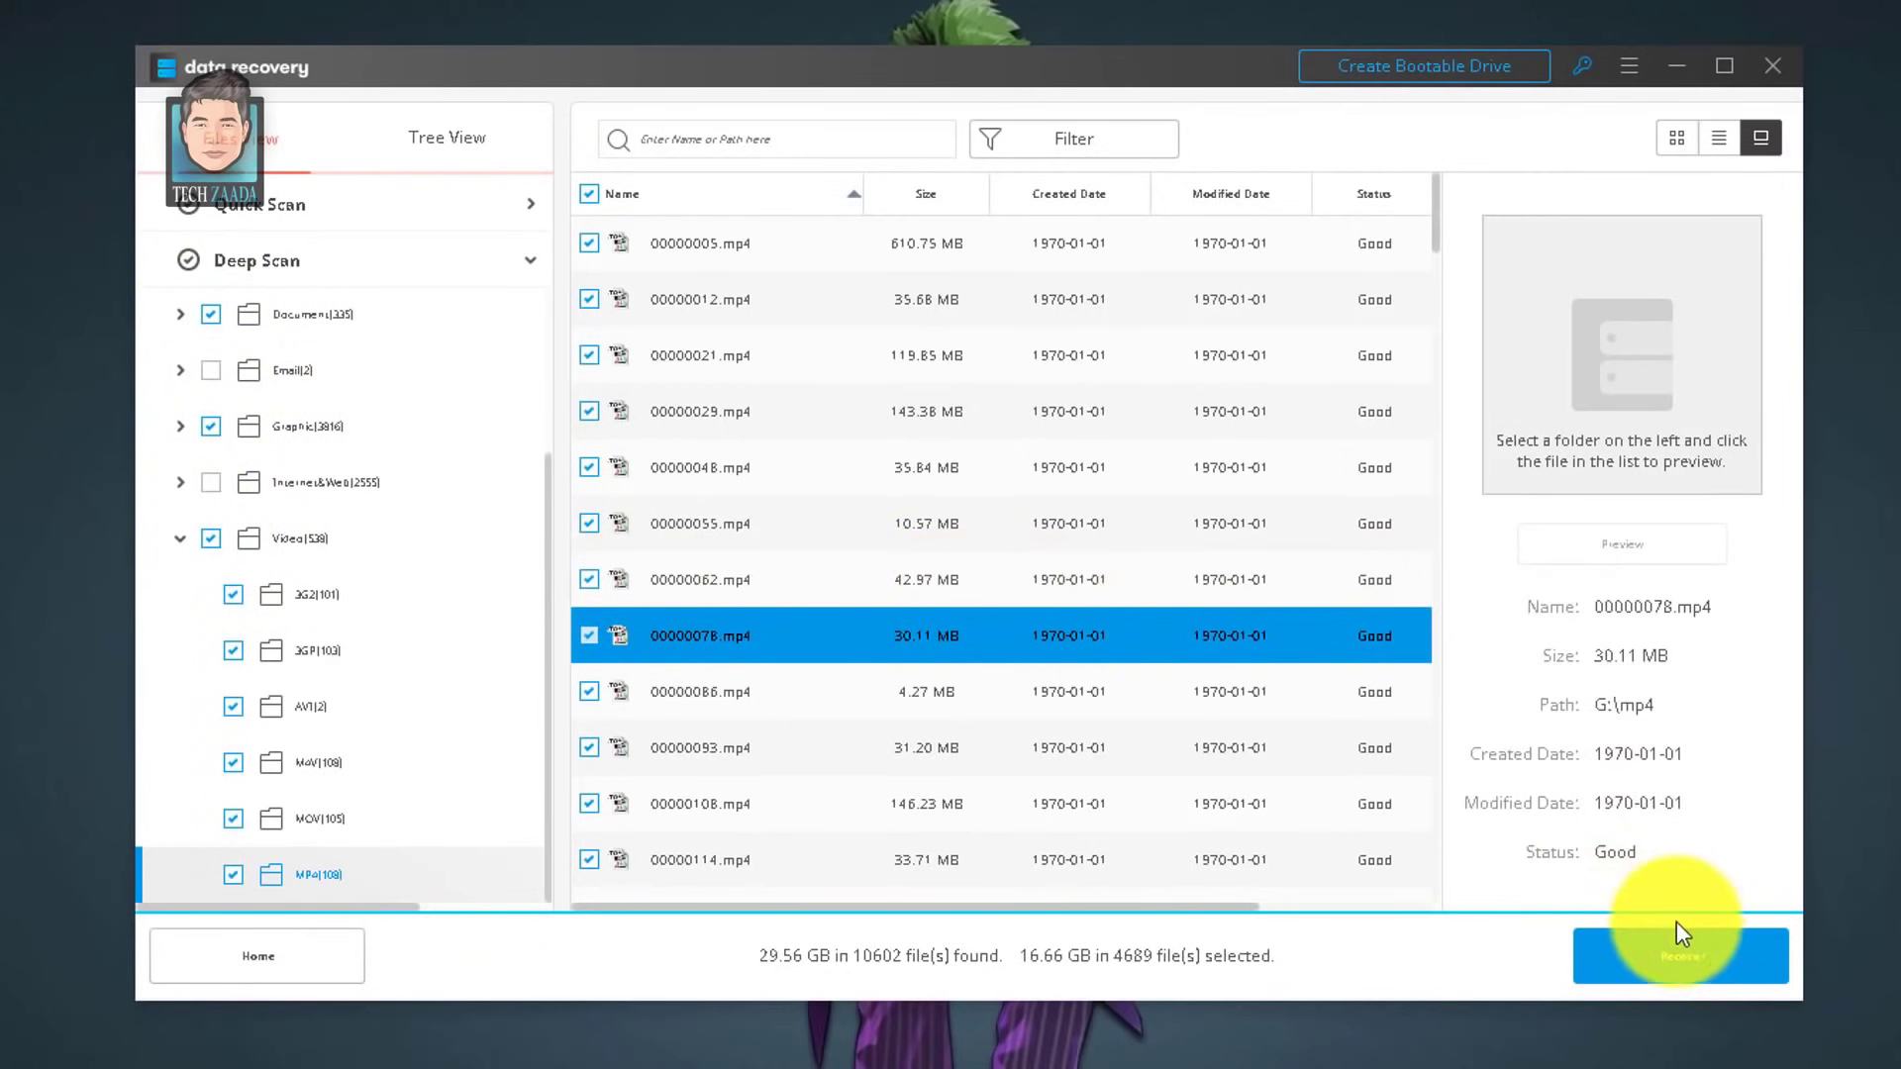
pyautogui.click(1688, 955)
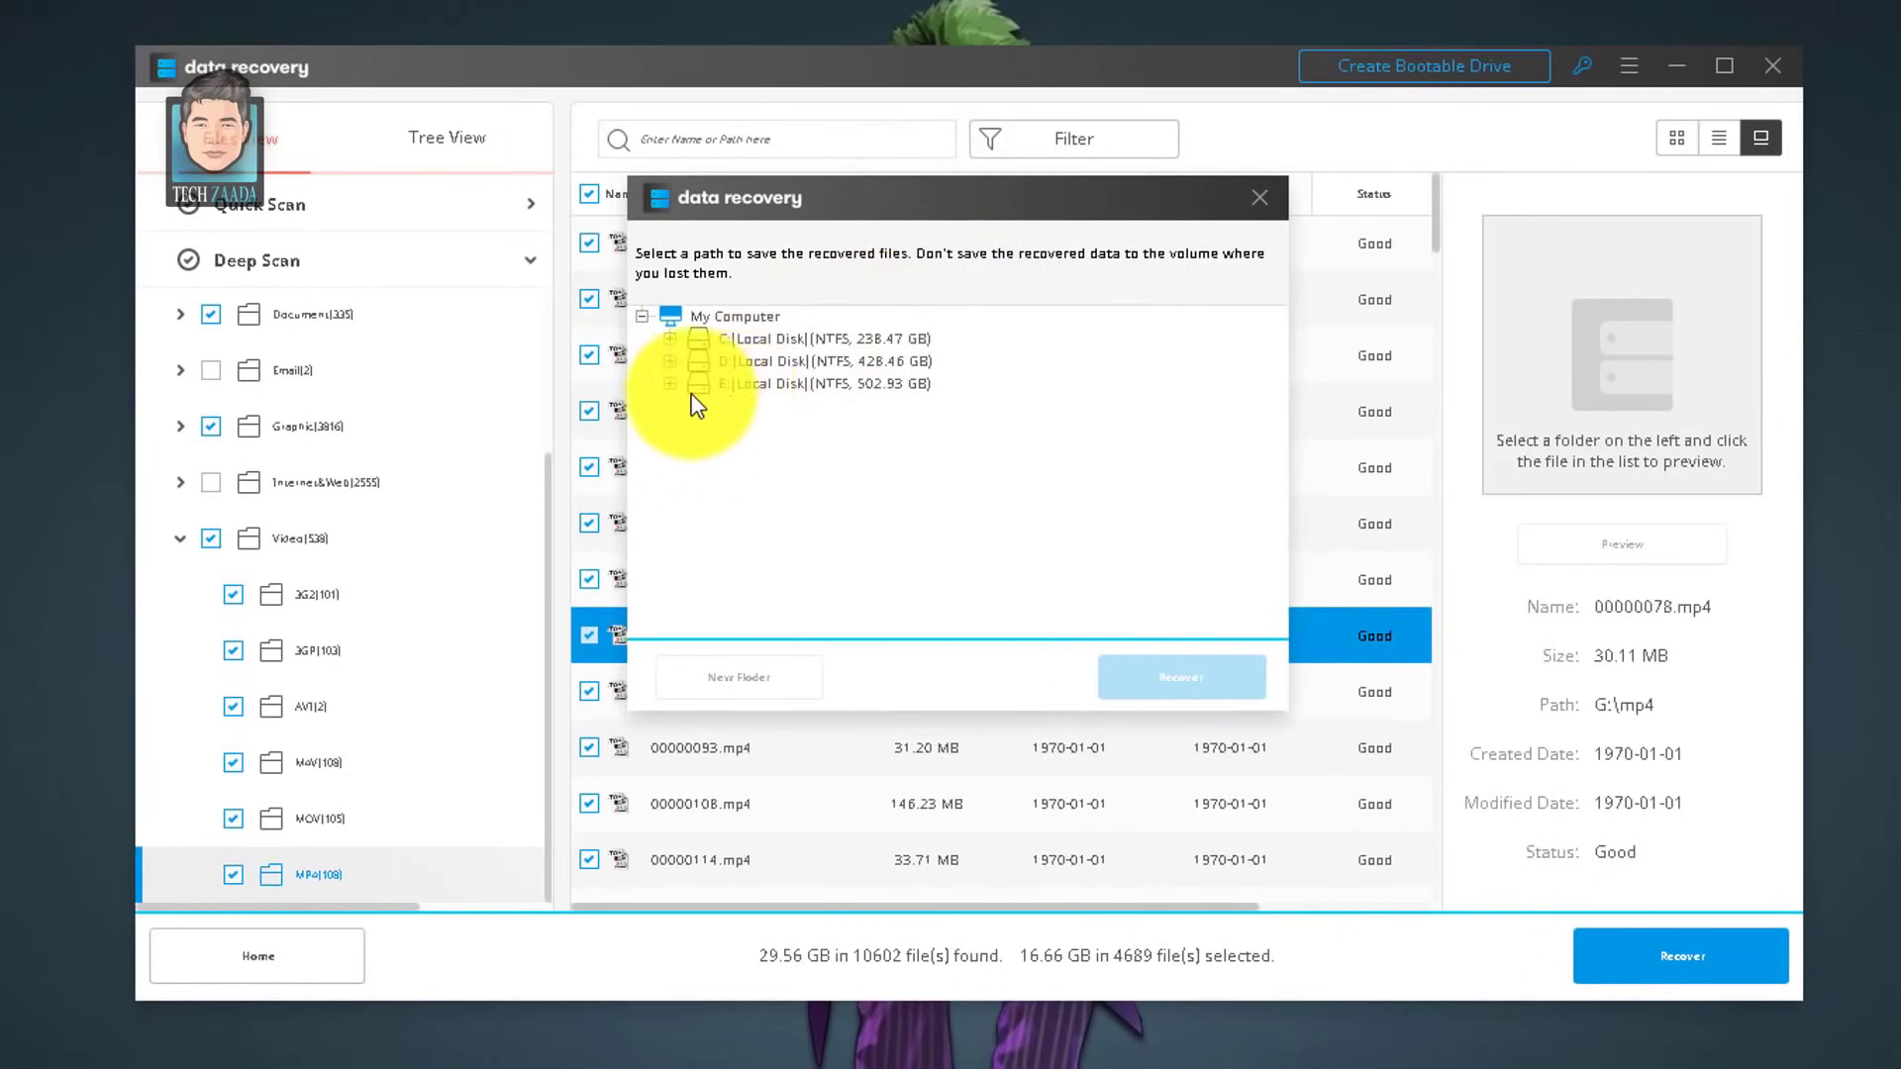
# Create a folder named 'Recovery' under D:\Movies and recover the marked files into it
pyautogui.click(671, 361)
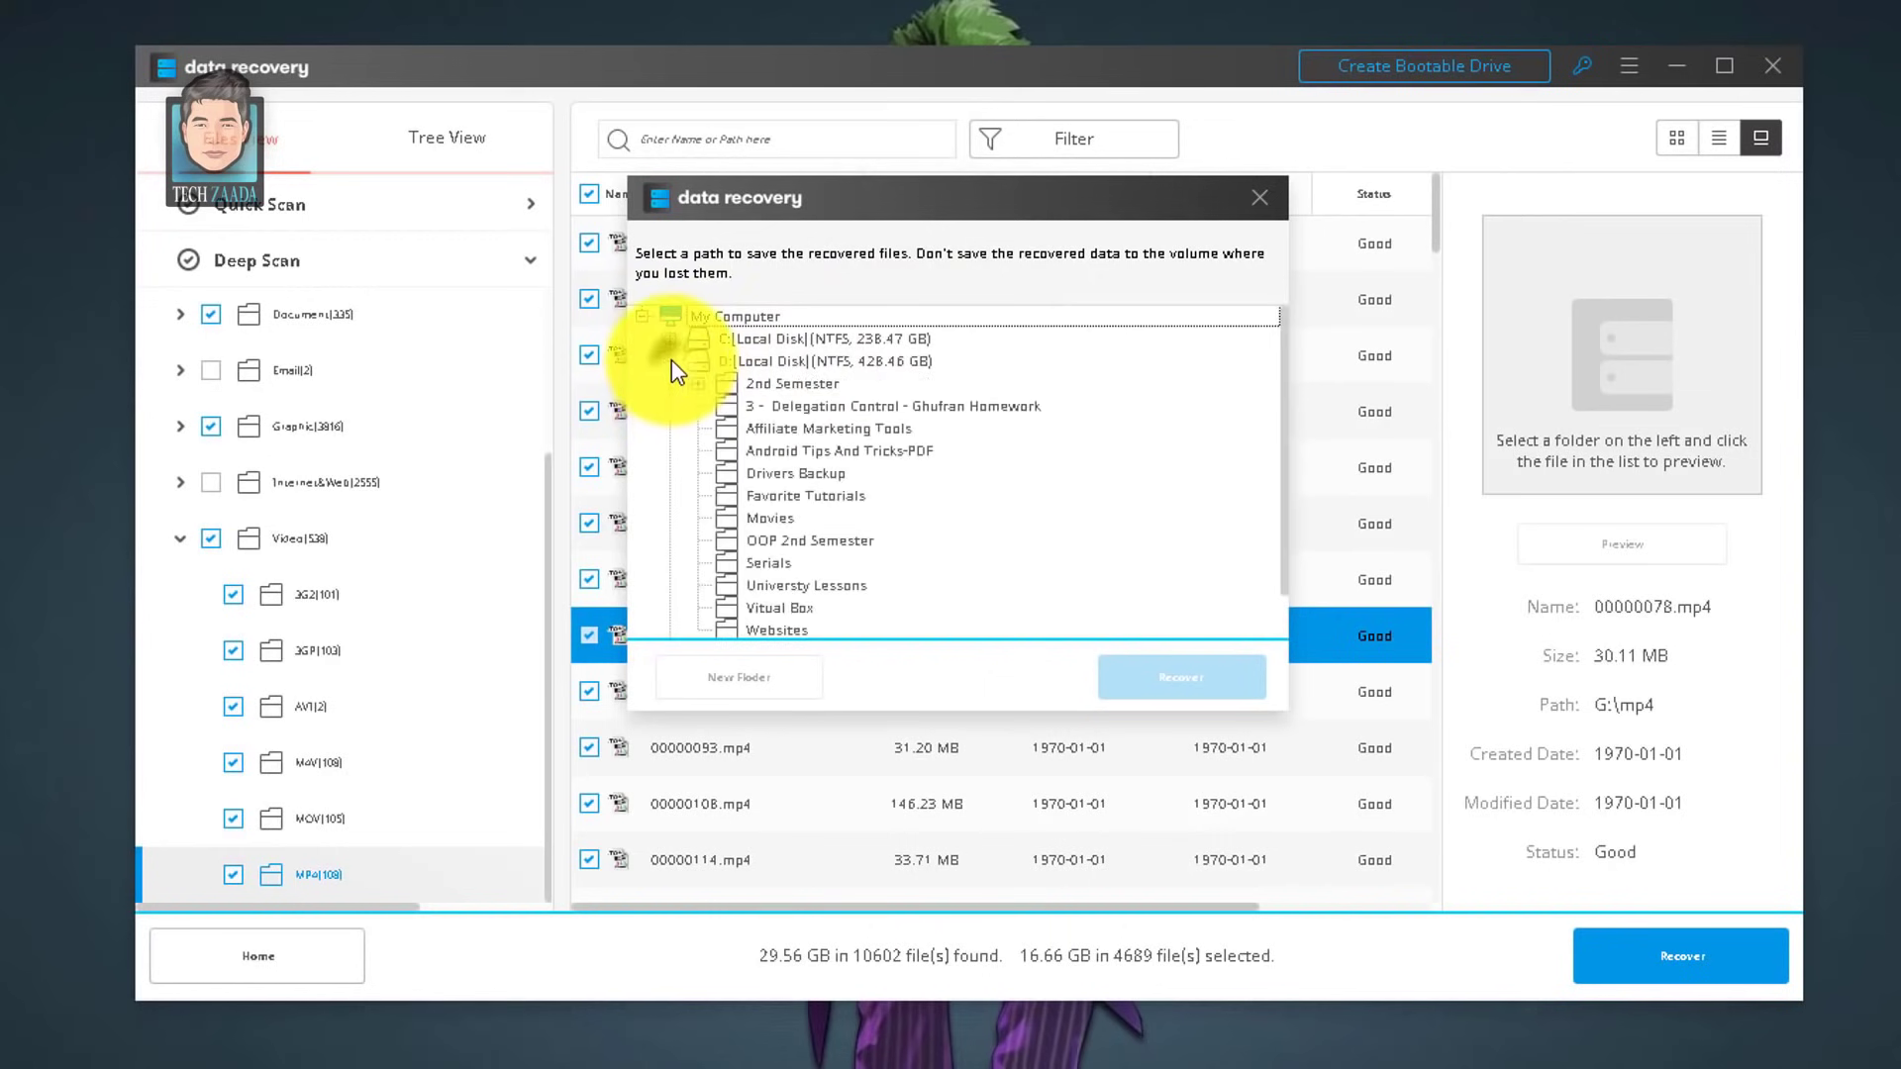
pyautogui.click(832, 517)
pyautogui.click(760, 687)
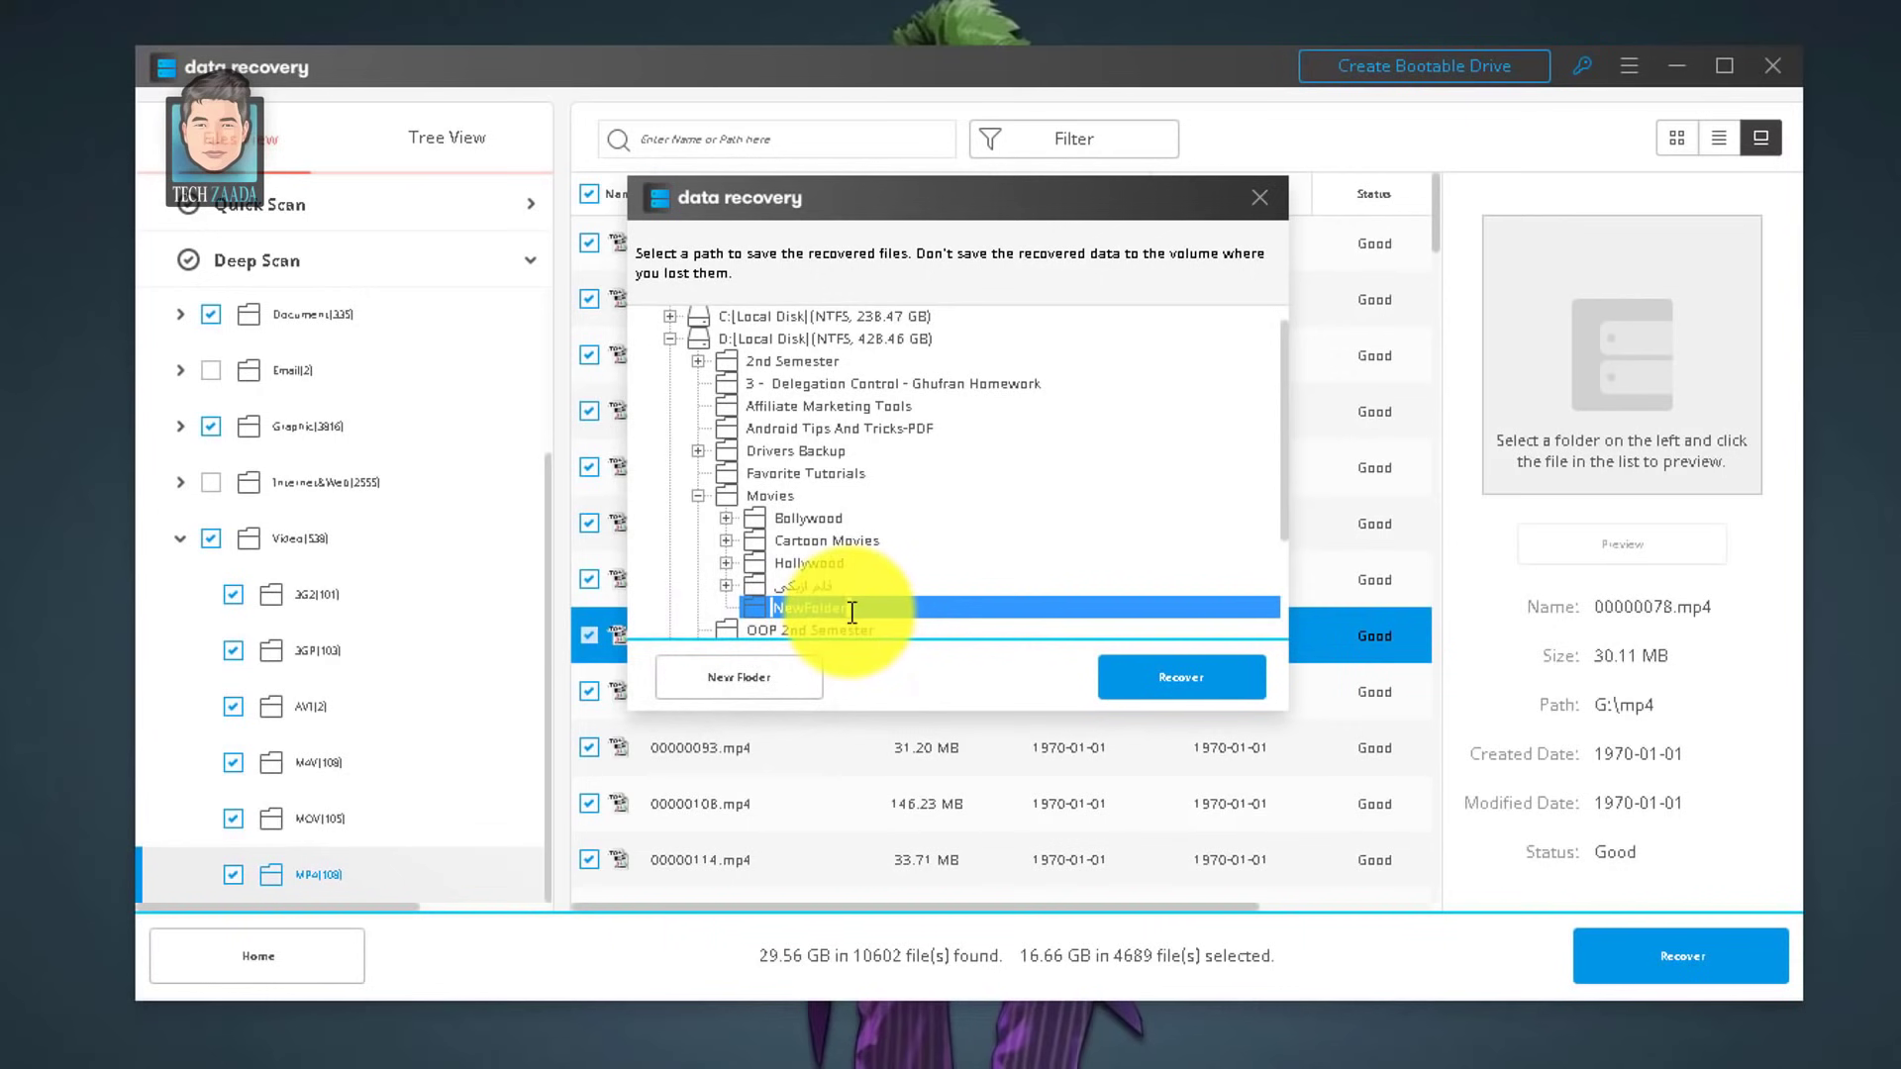
pyautogui.press('BackSpace')
pyautogui.write('Recovery')
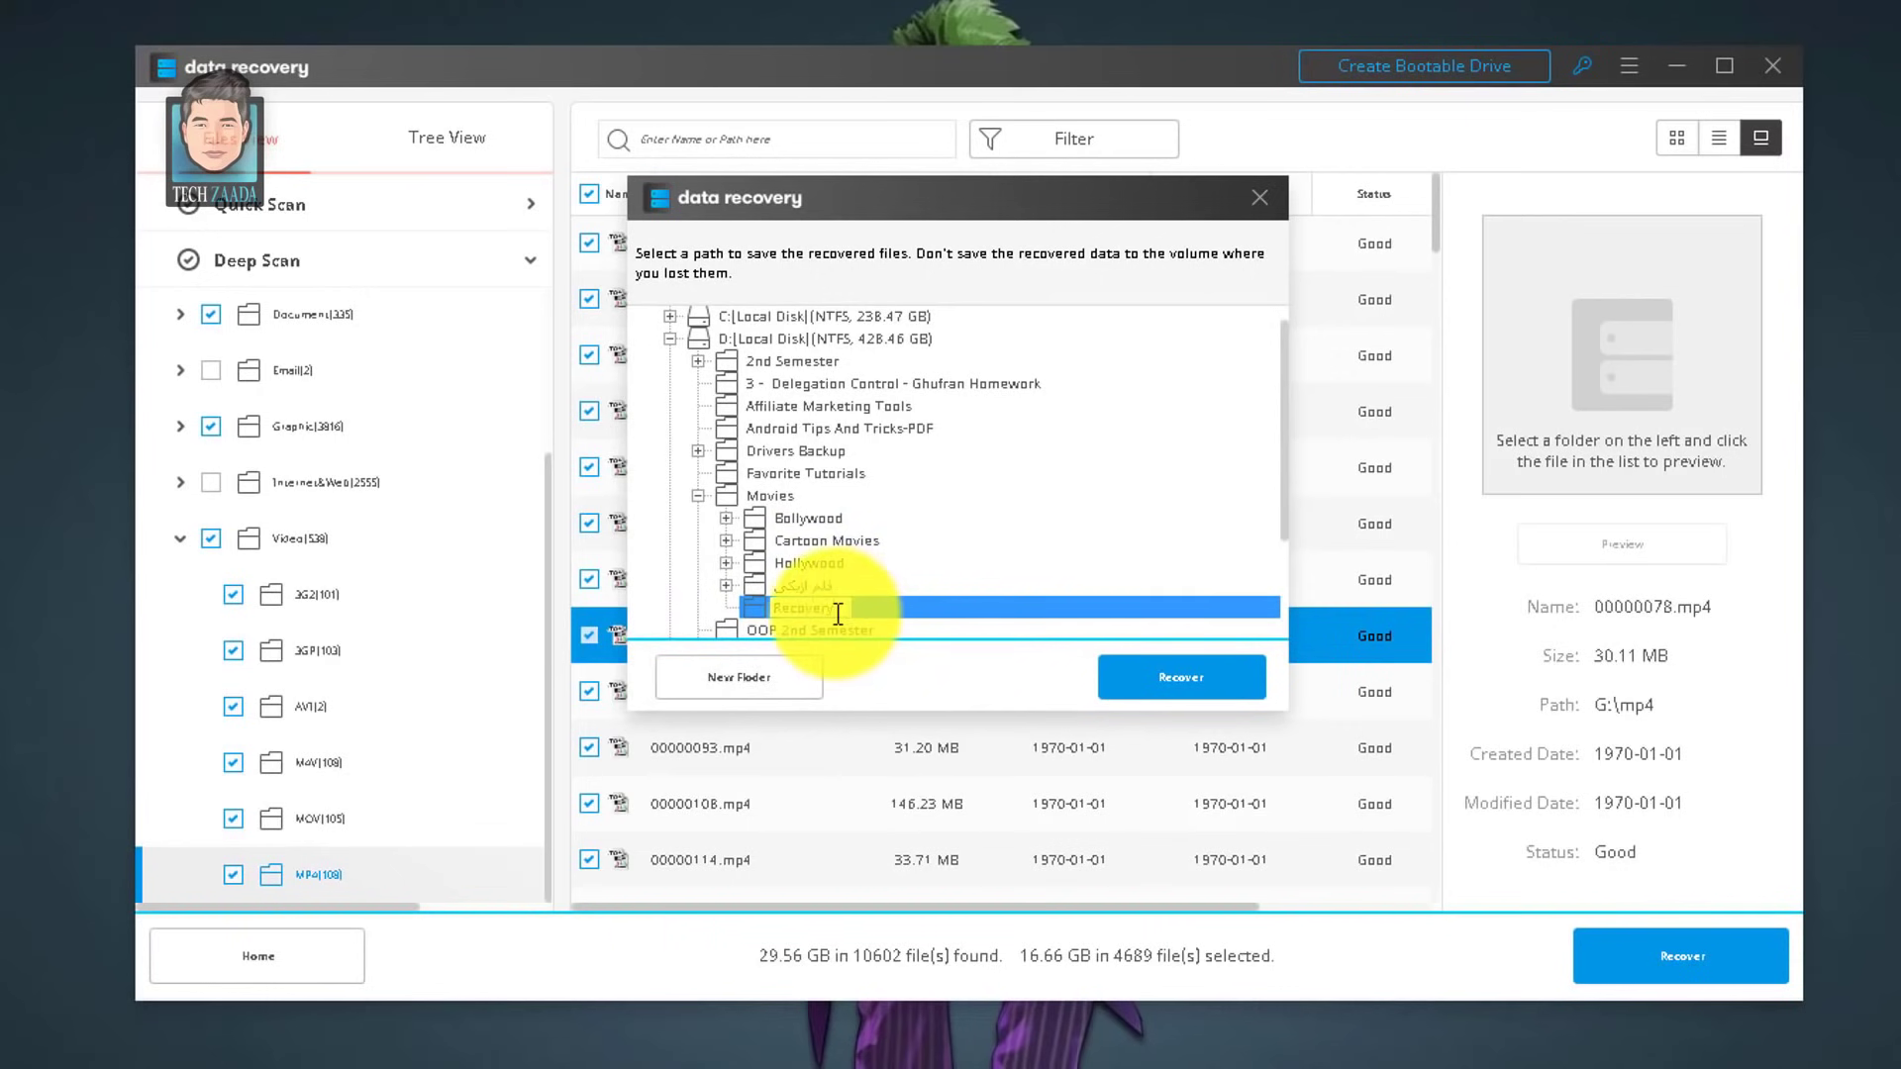
pyautogui.click(894, 606)
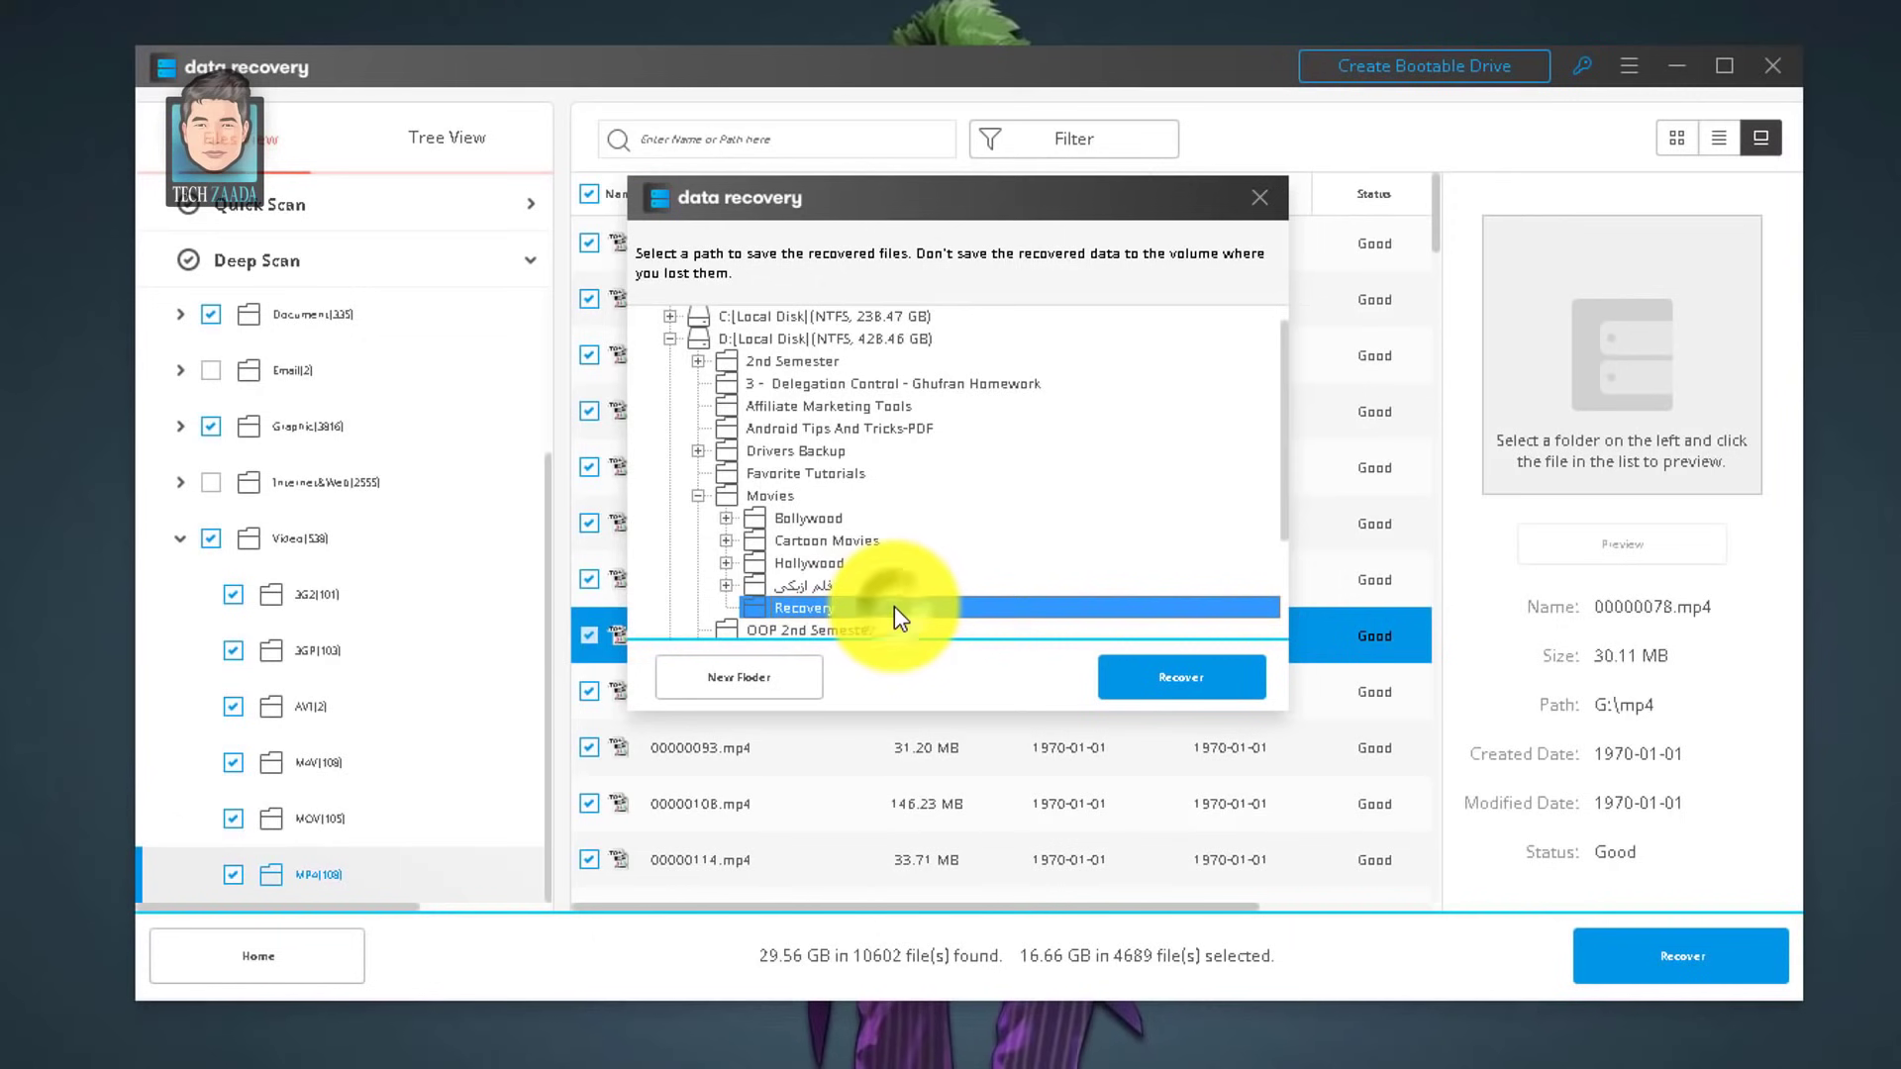
pyautogui.click(1175, 683)
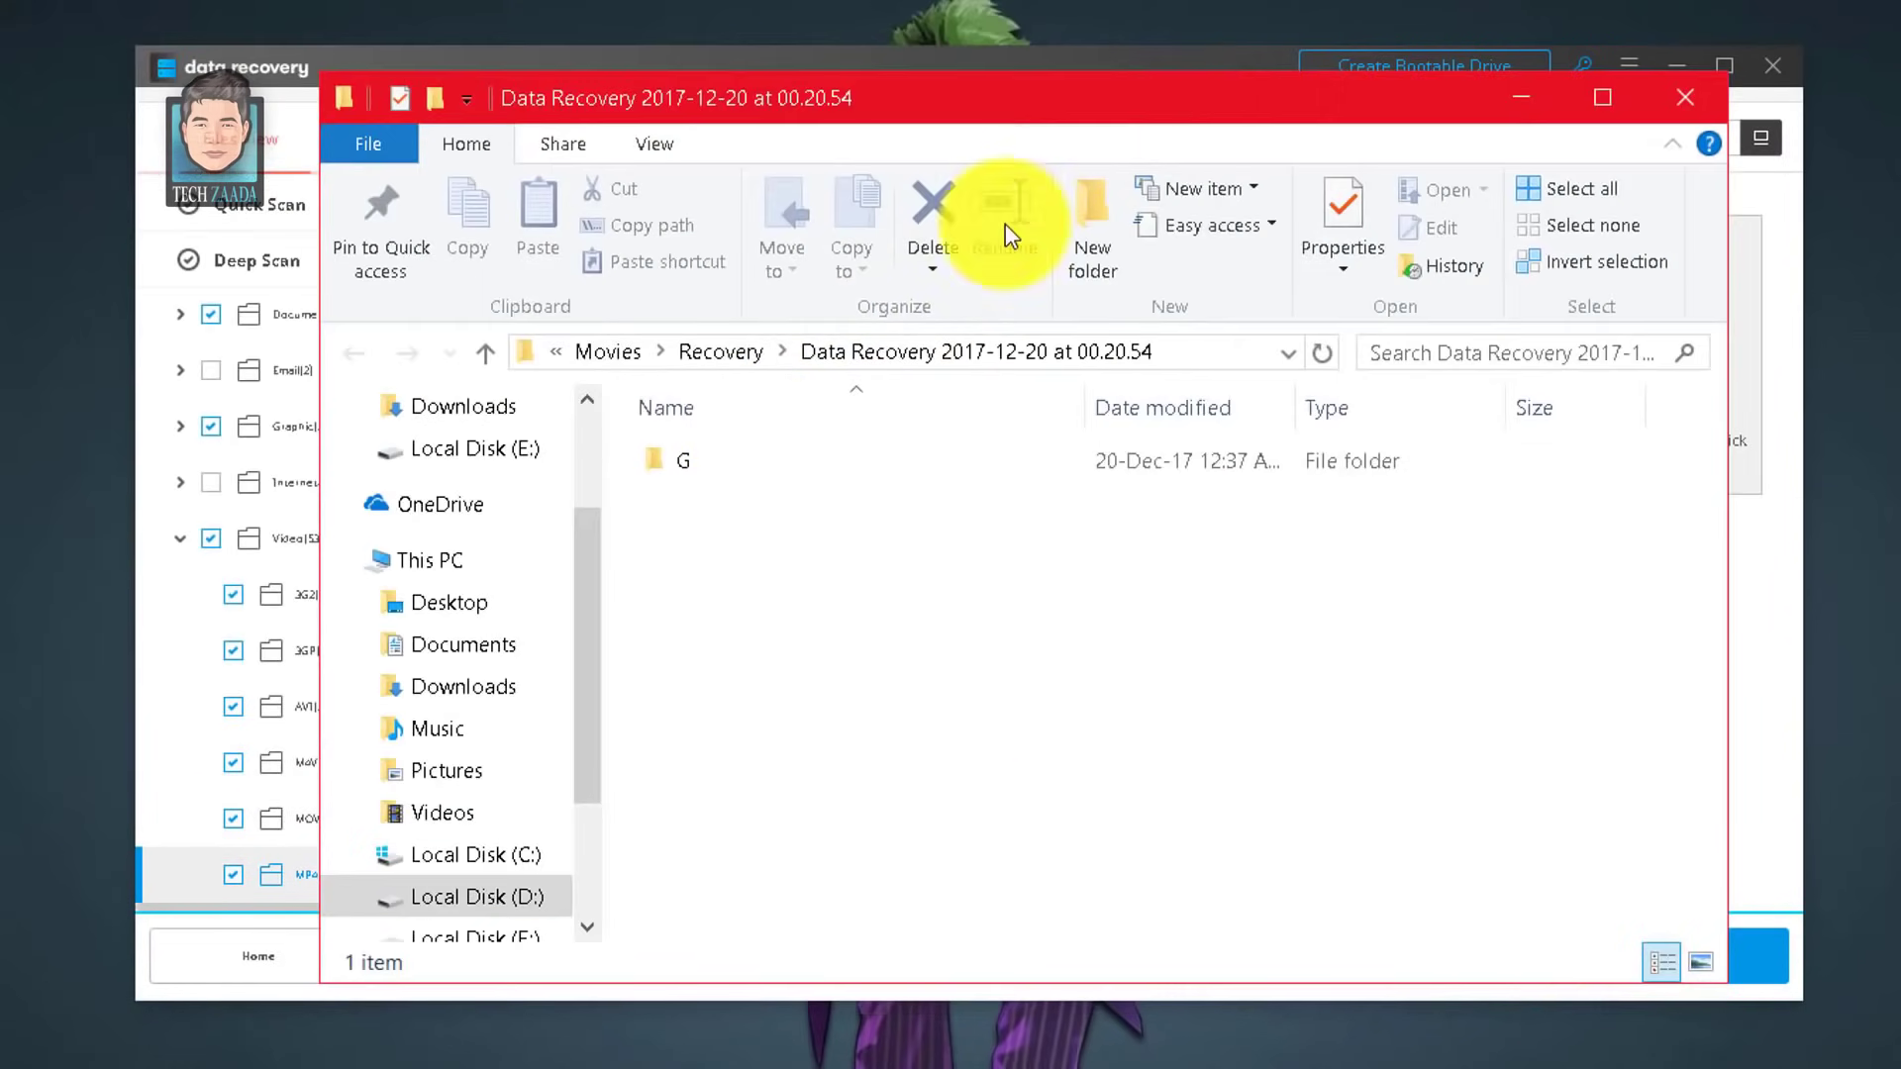
# Open the recovered G folder's jpg subfolder, view and rotate a photo, then return to G
pyautogui.click(705, 464)
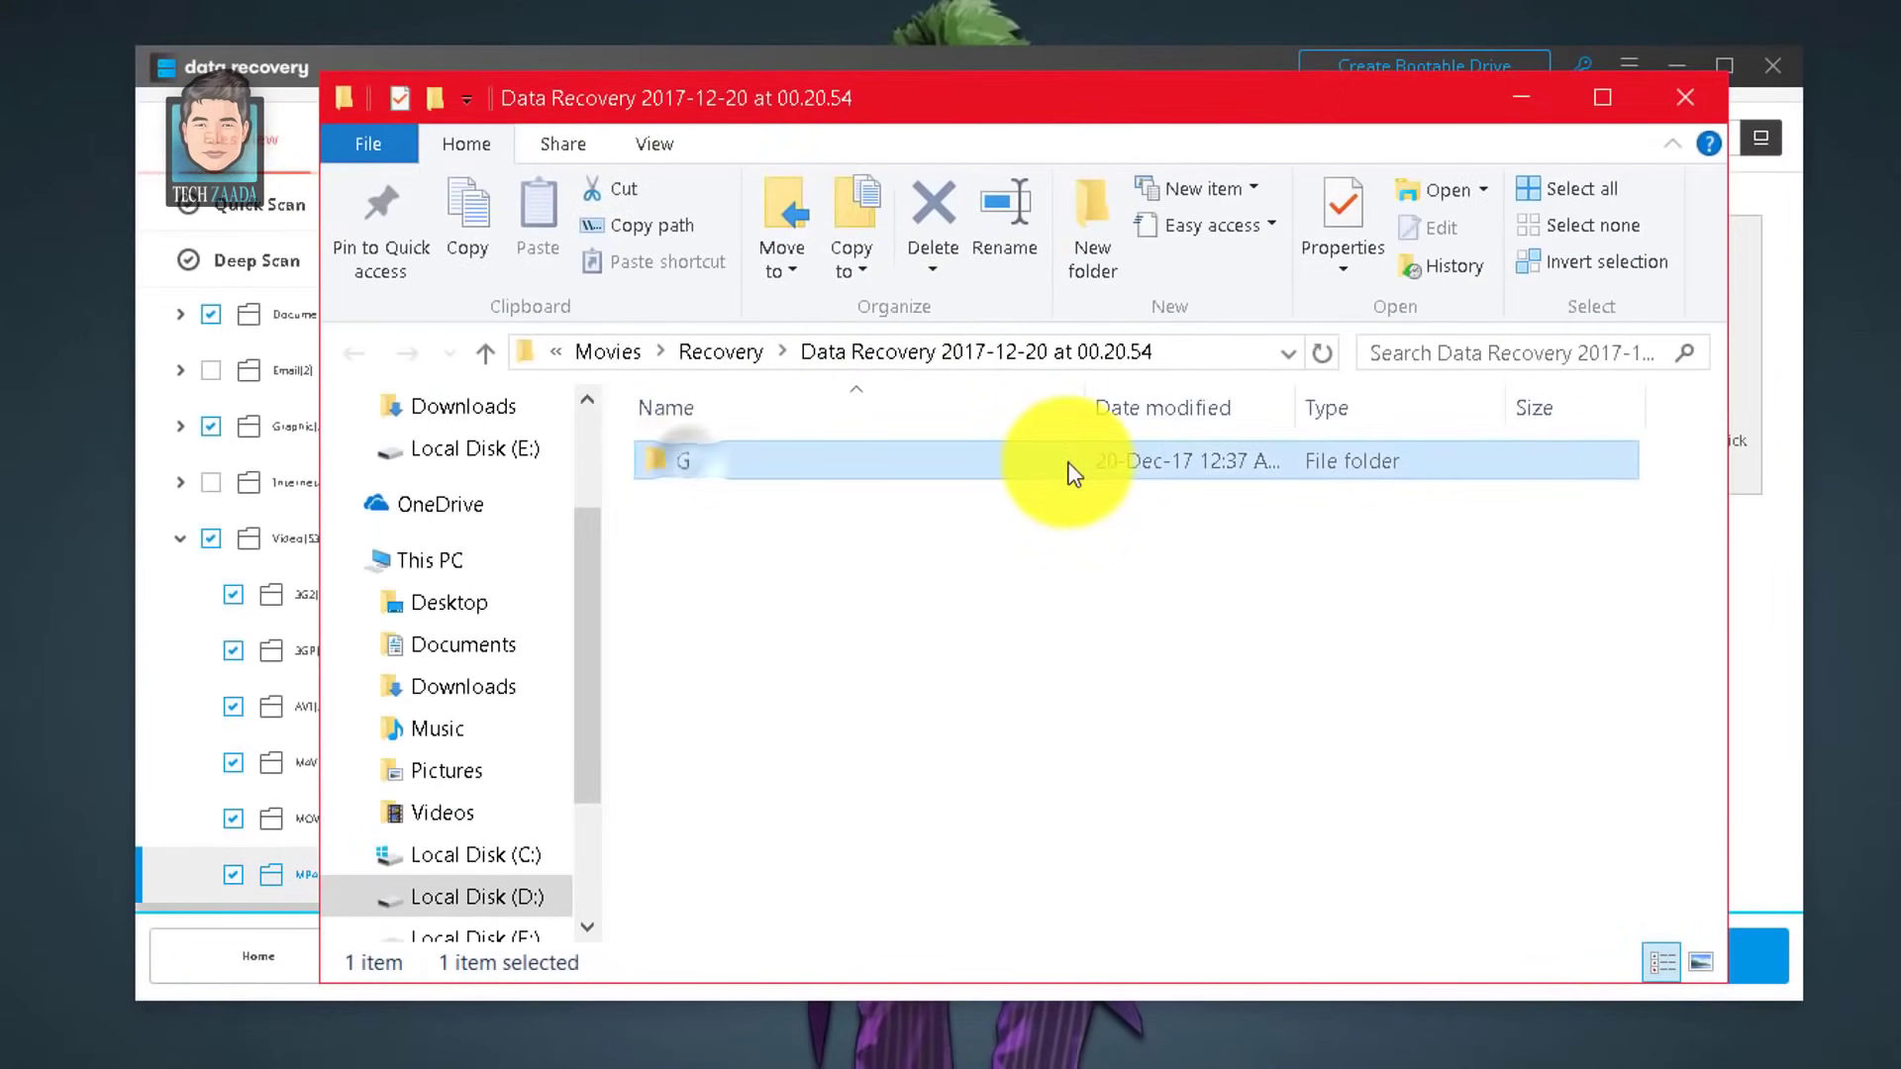
pyautogui.doubleClick(978, 461)
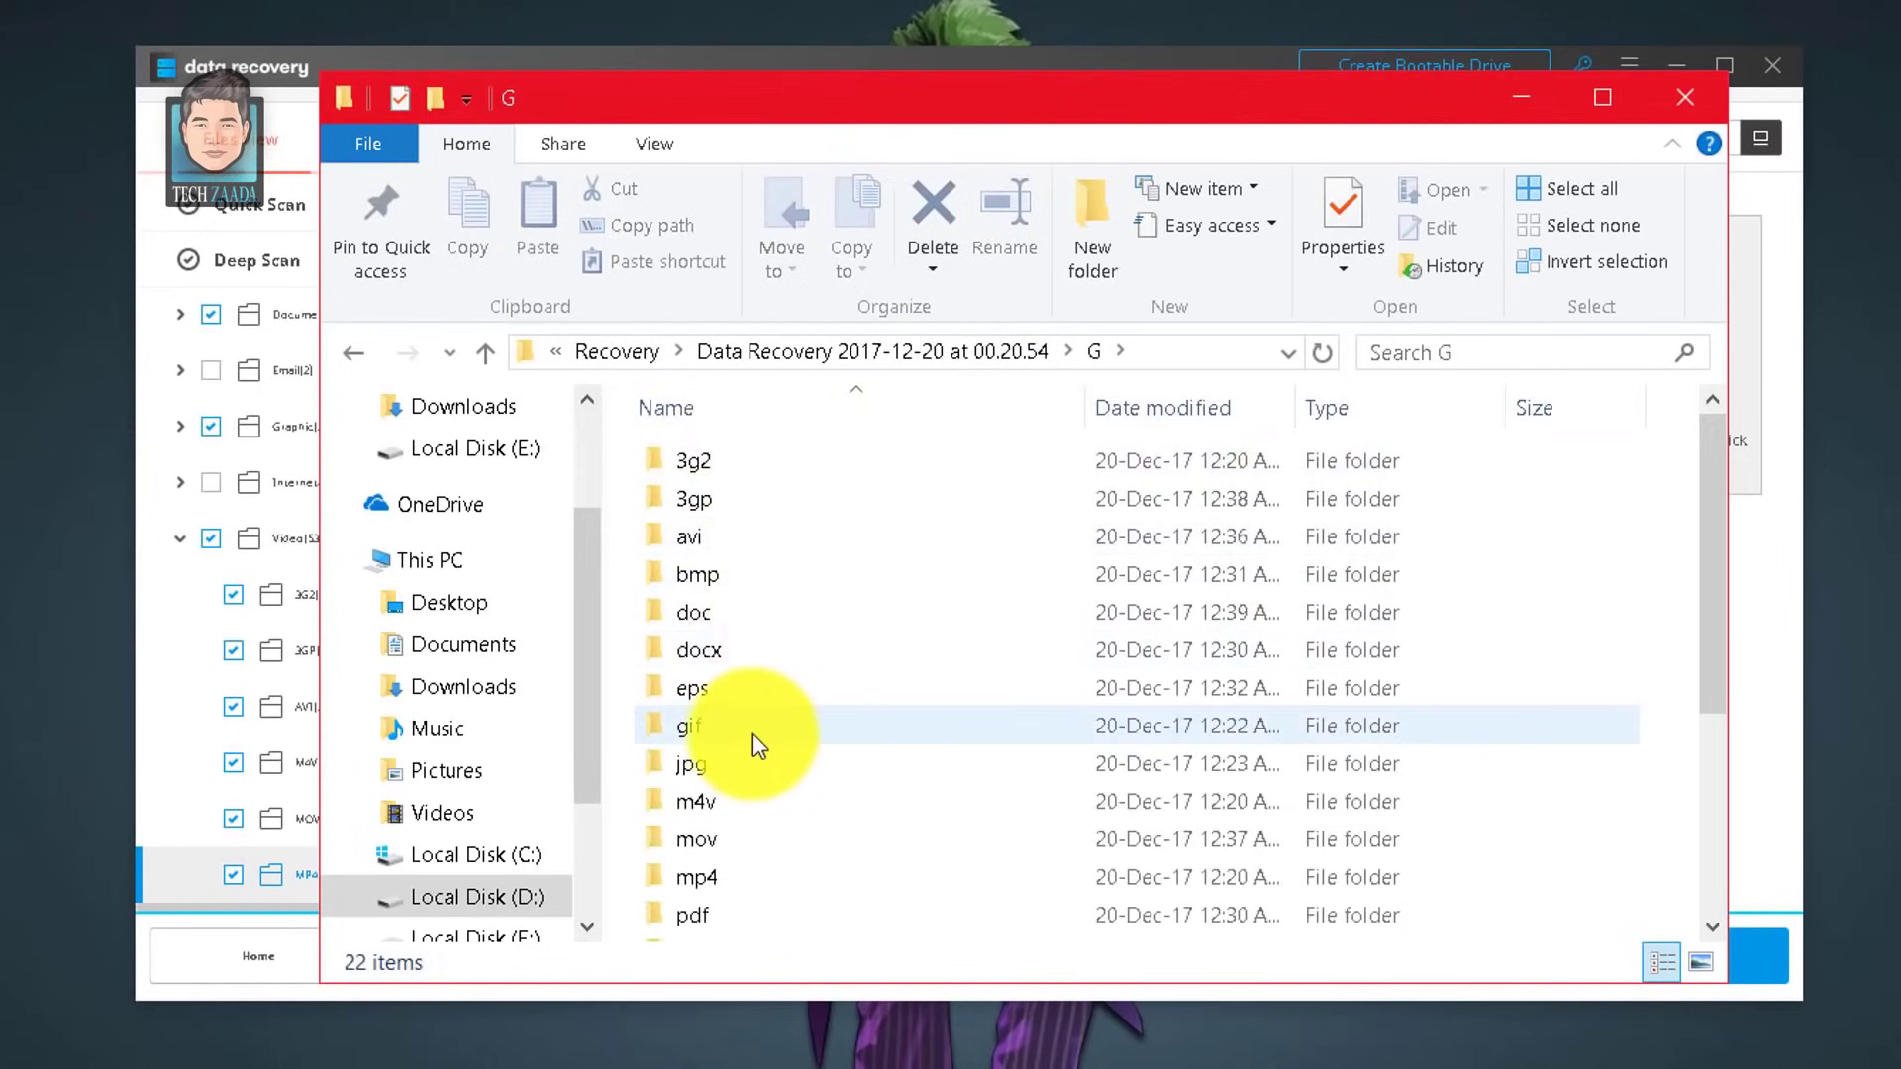
pyautogui.doubleClick(698, 764)
pyautogui.doubleClick(737, 523)
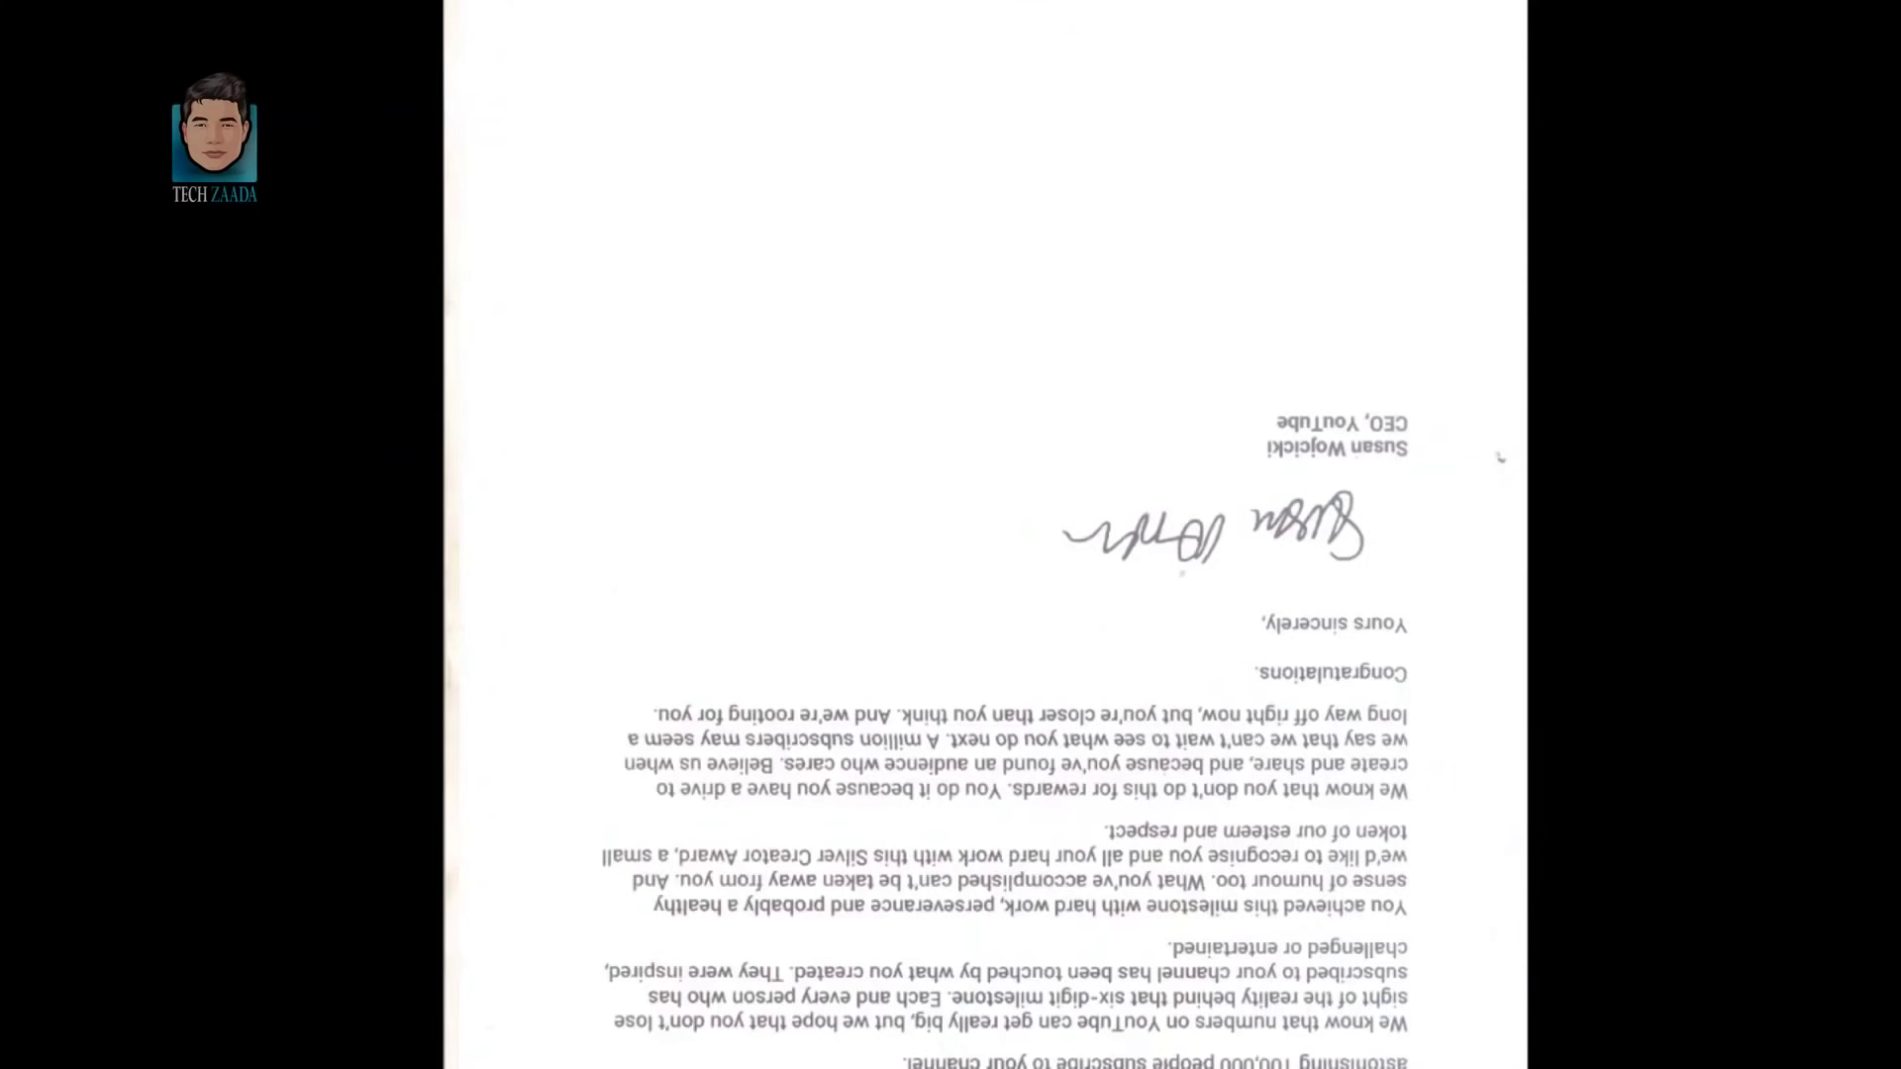
pyautogui.hotkey('ctrl', 'r')
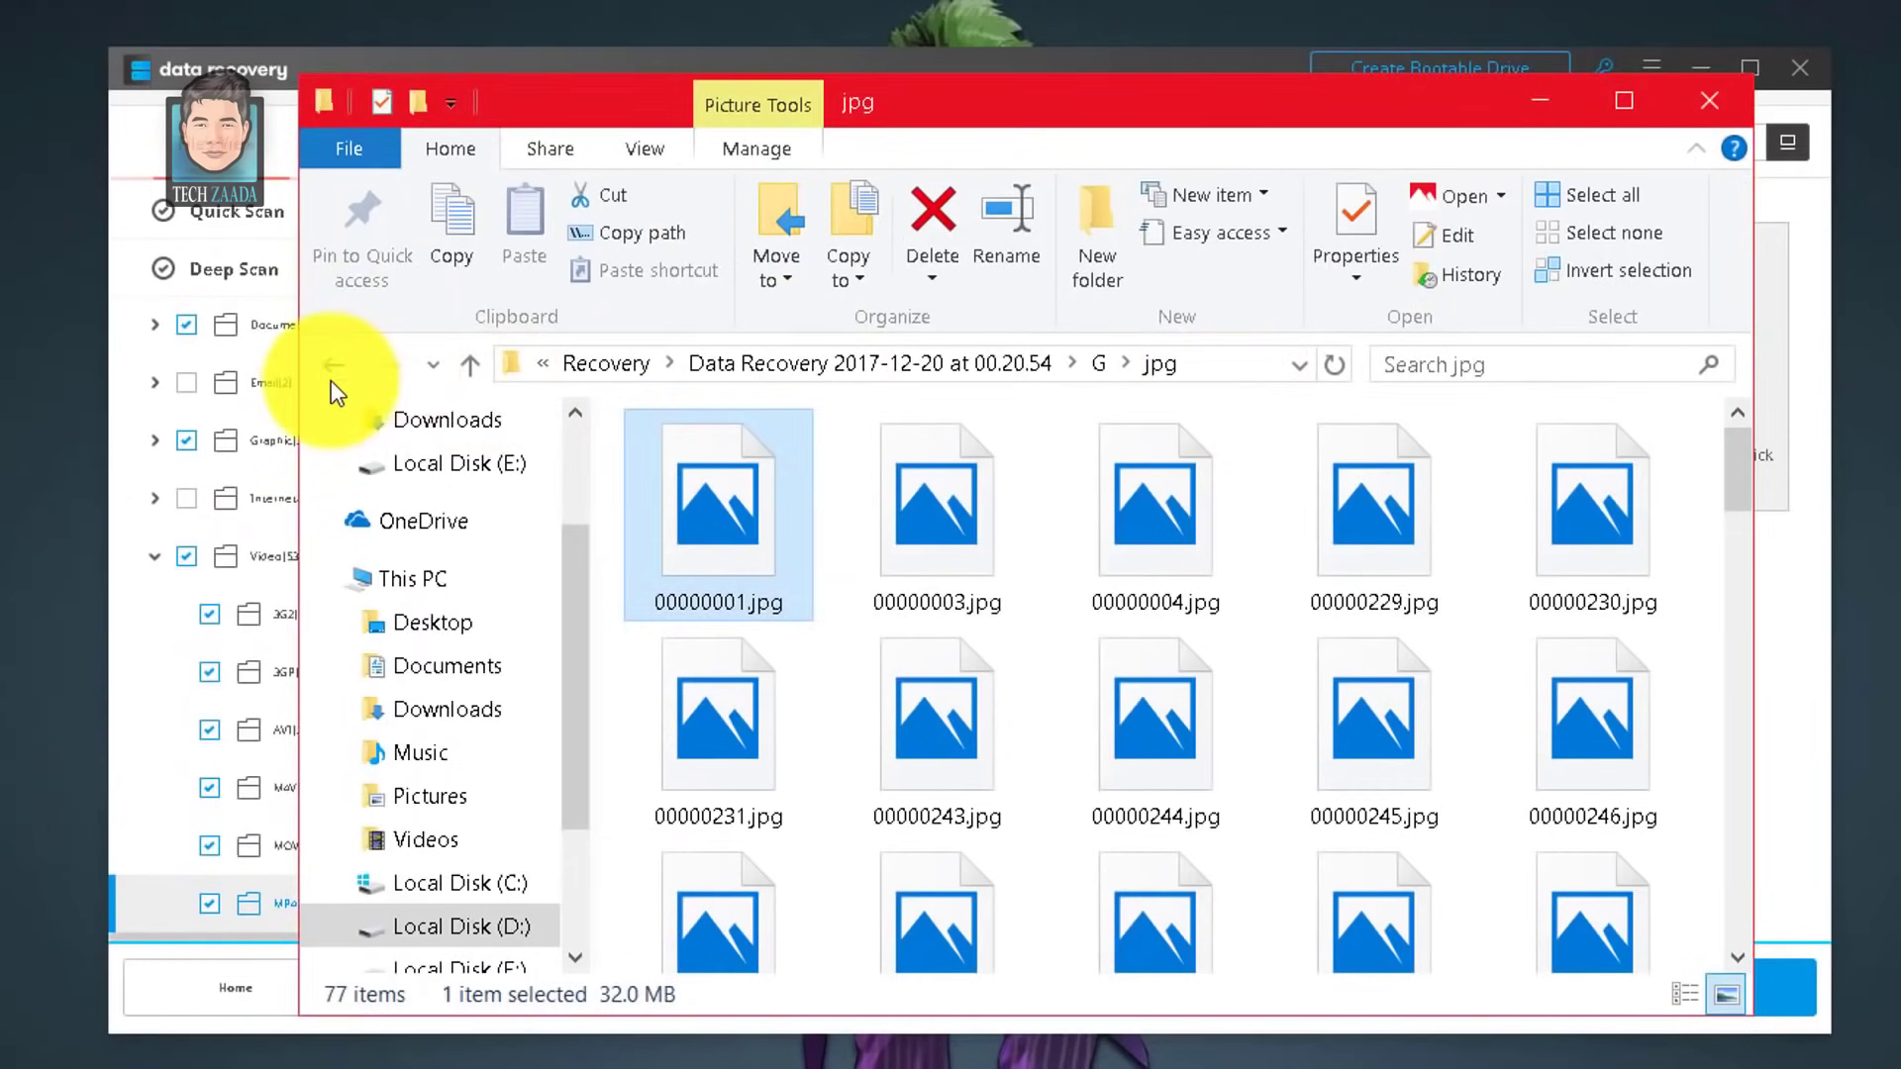
pyautogui.click(331, 369)
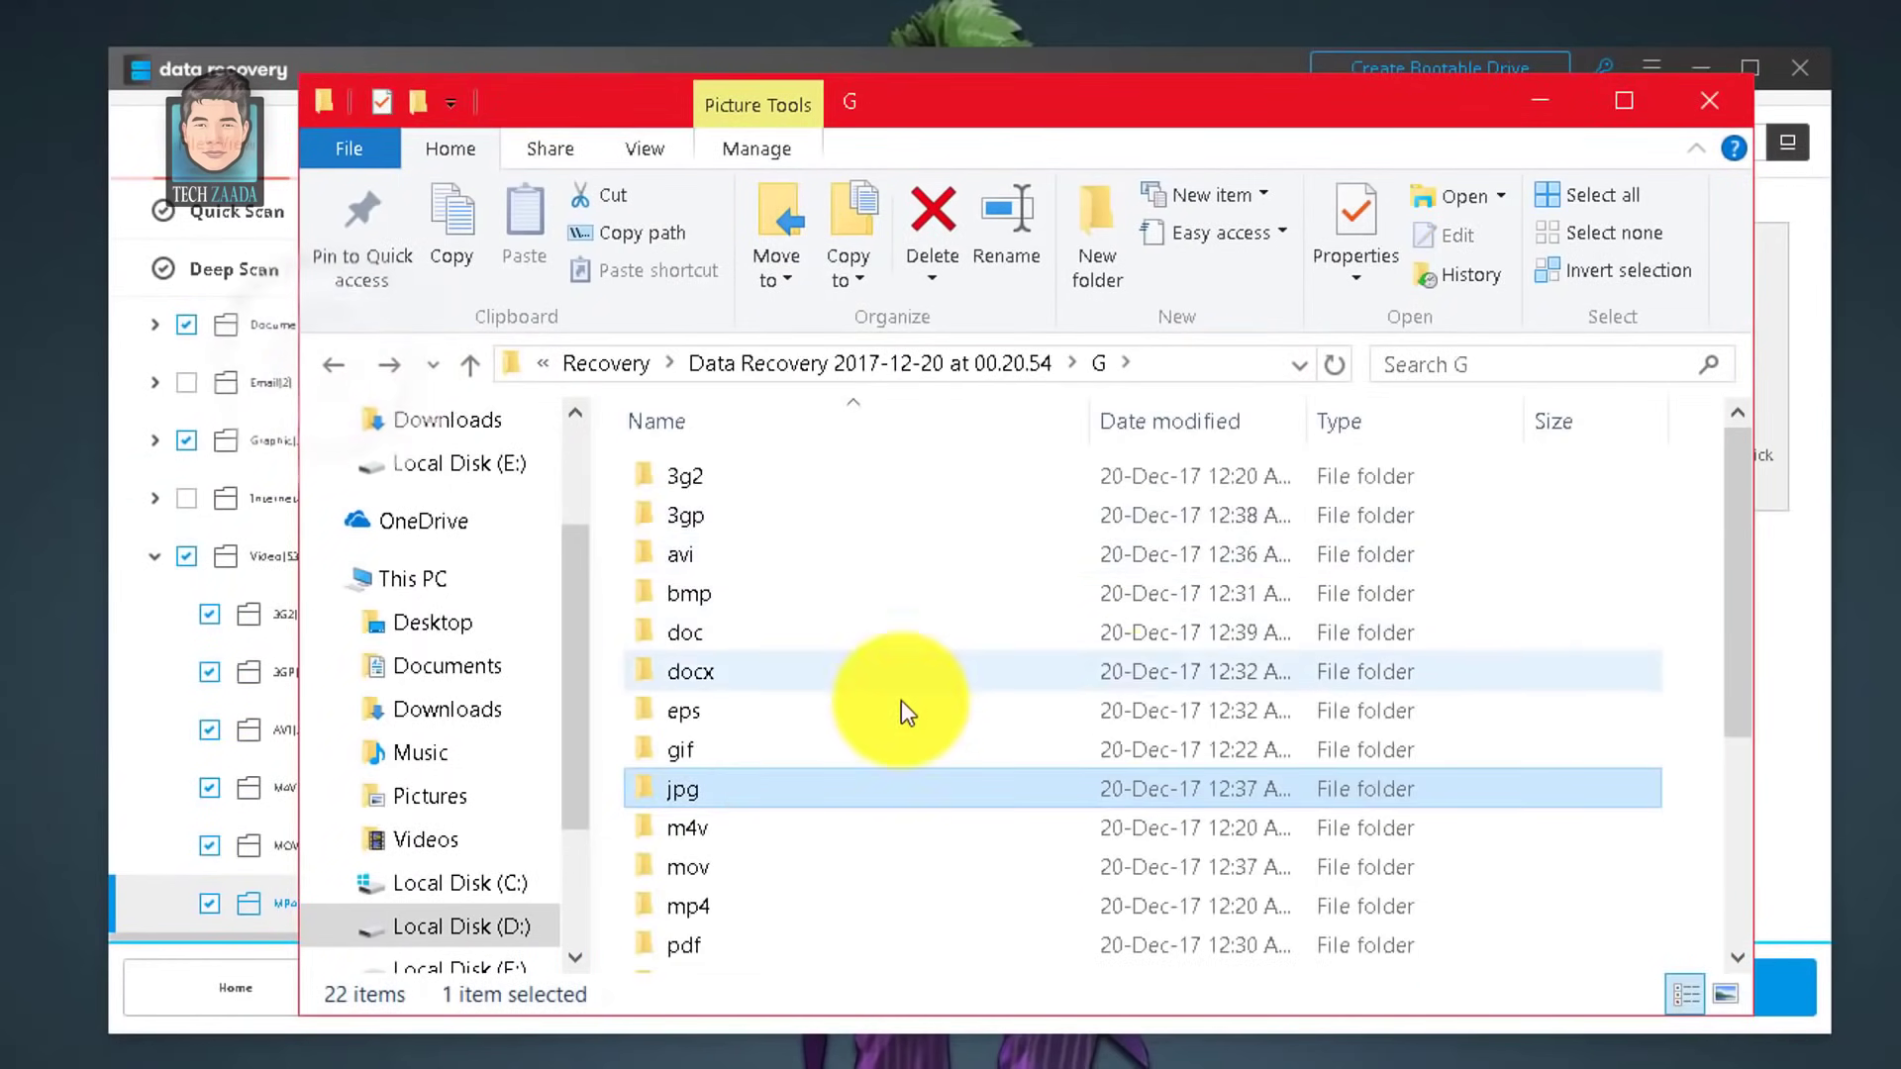